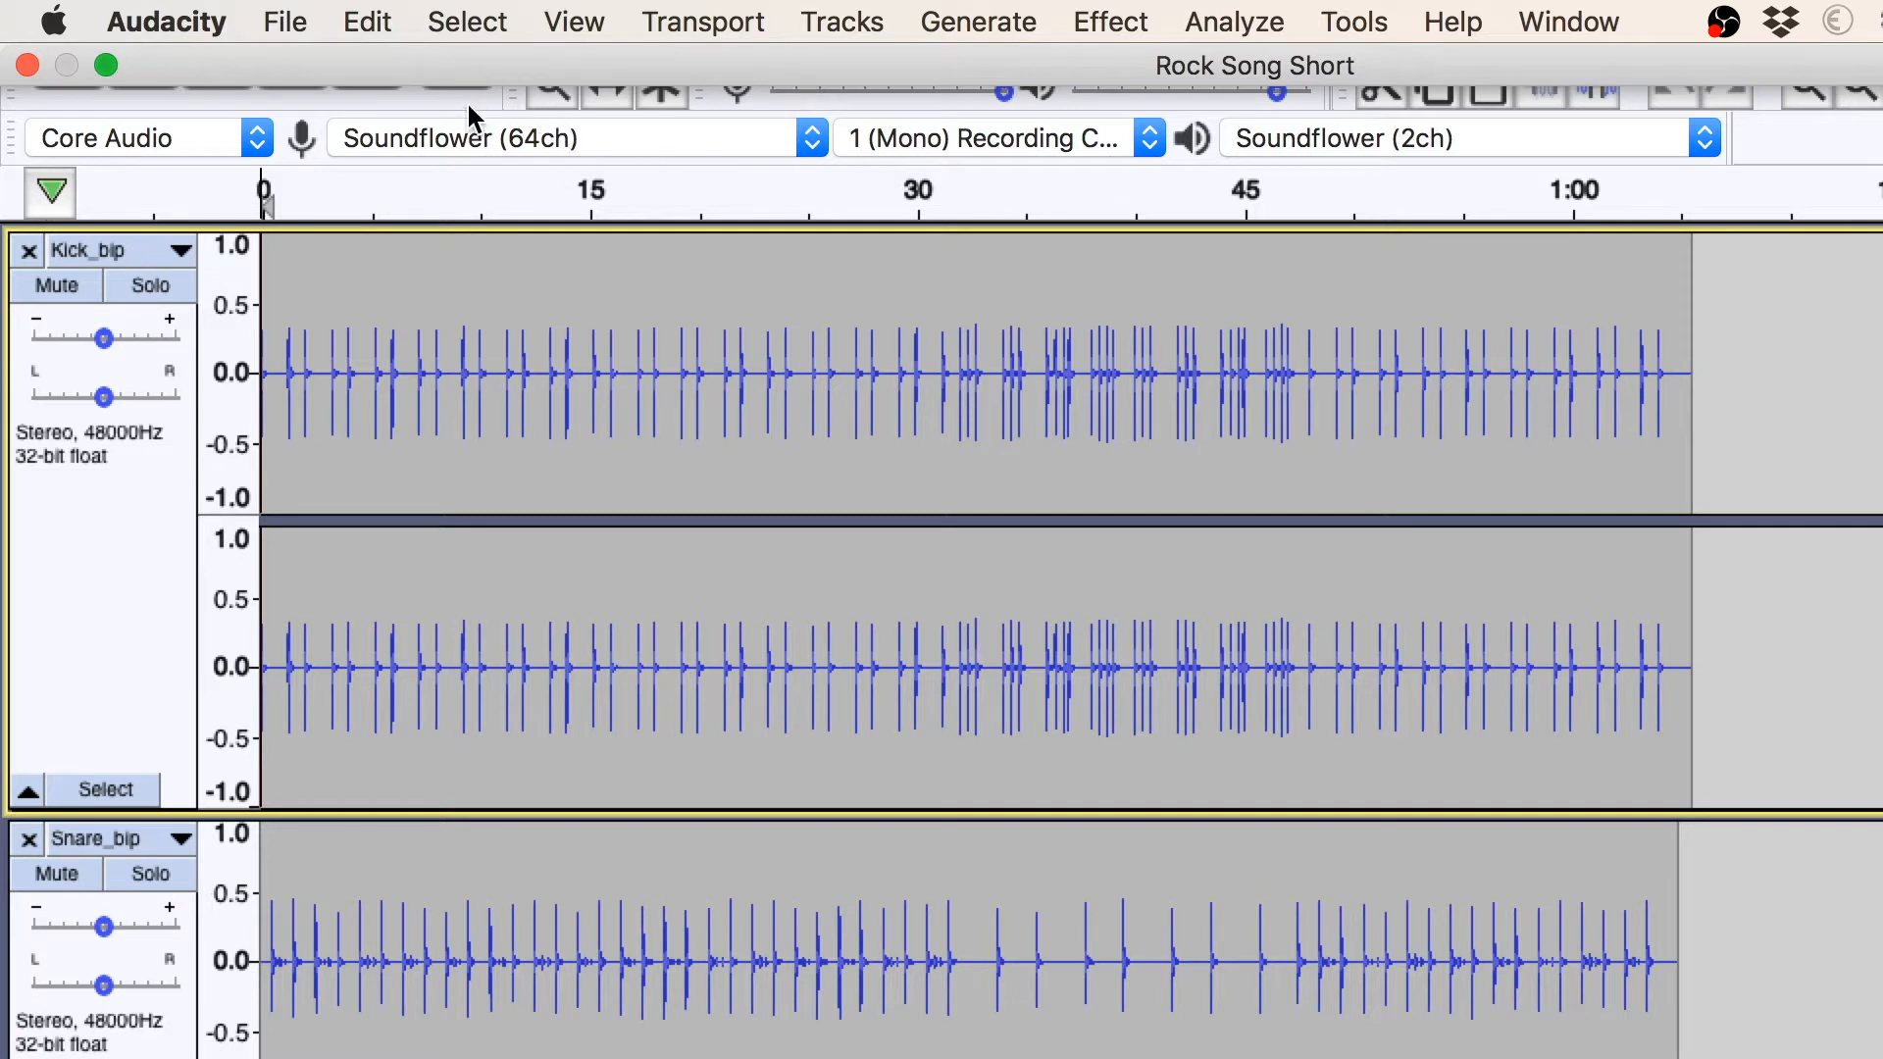
Play the whole song from the start to listen to the mix
left_click(143, 59)
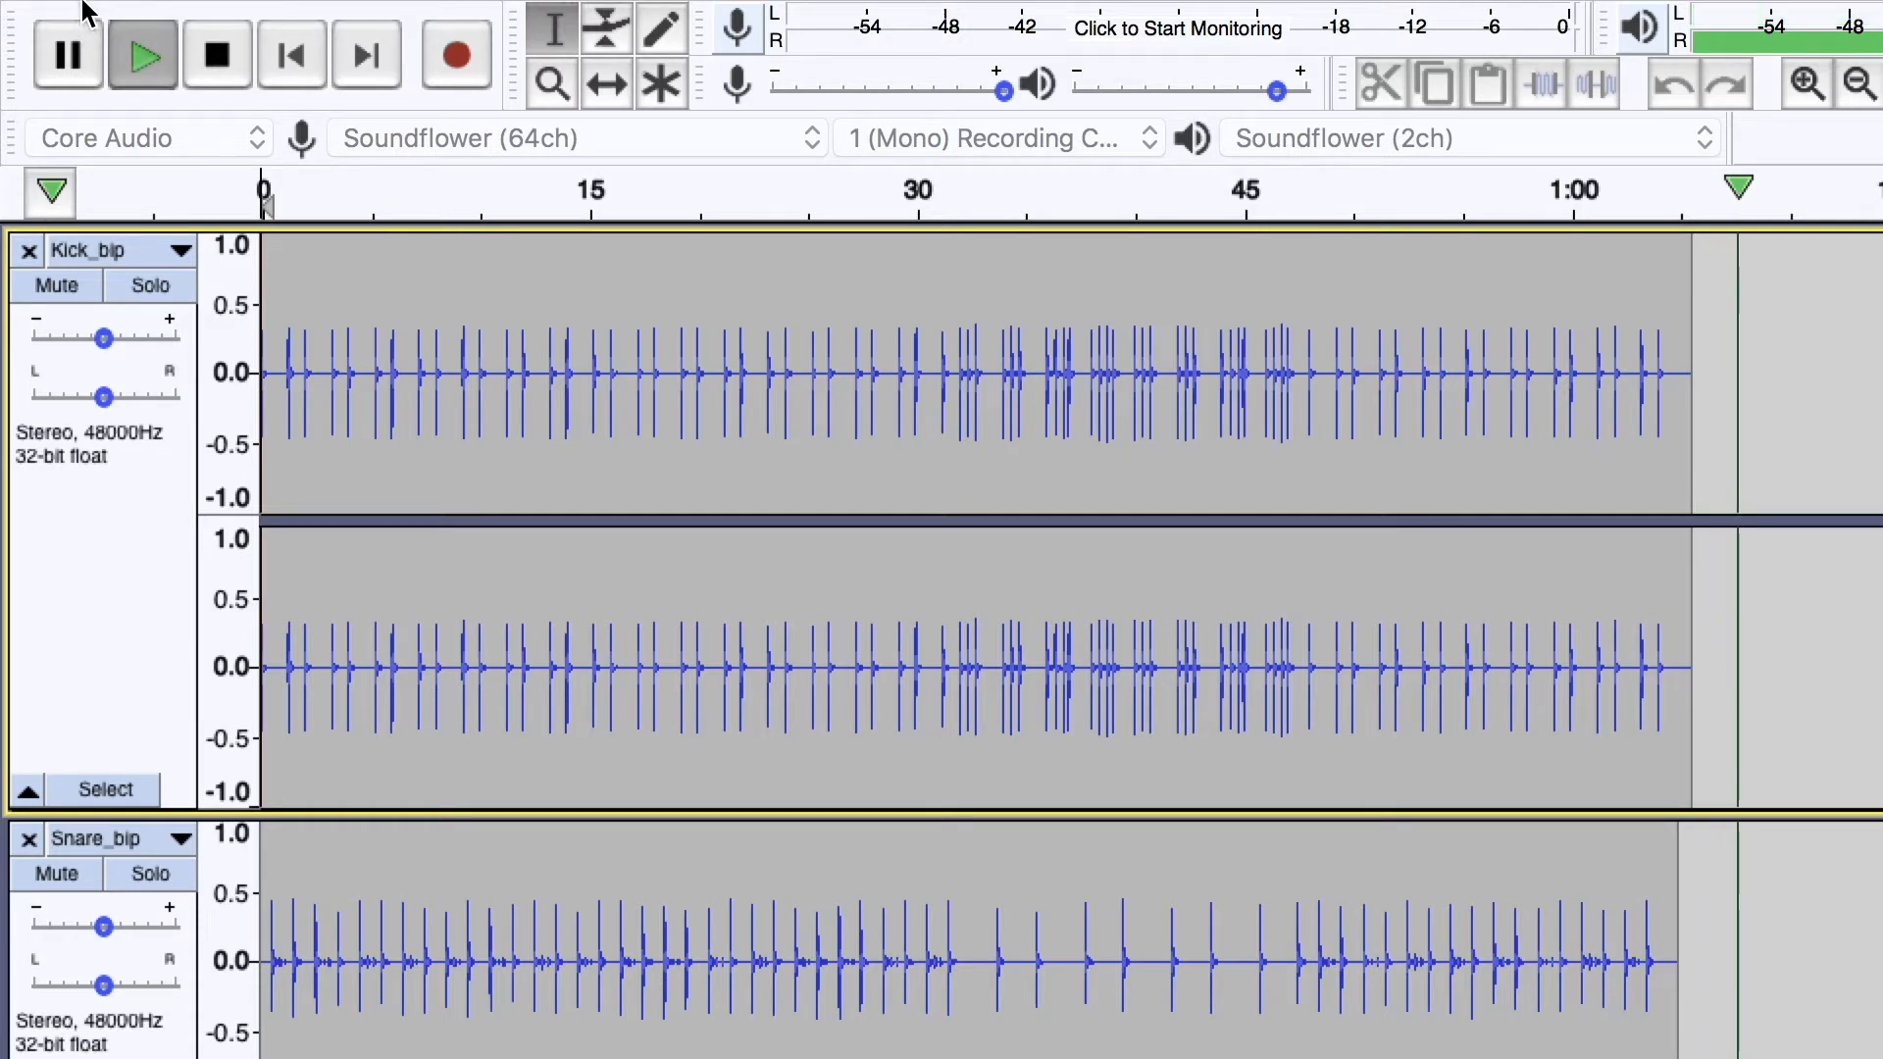
mouse_move(1683, 2)
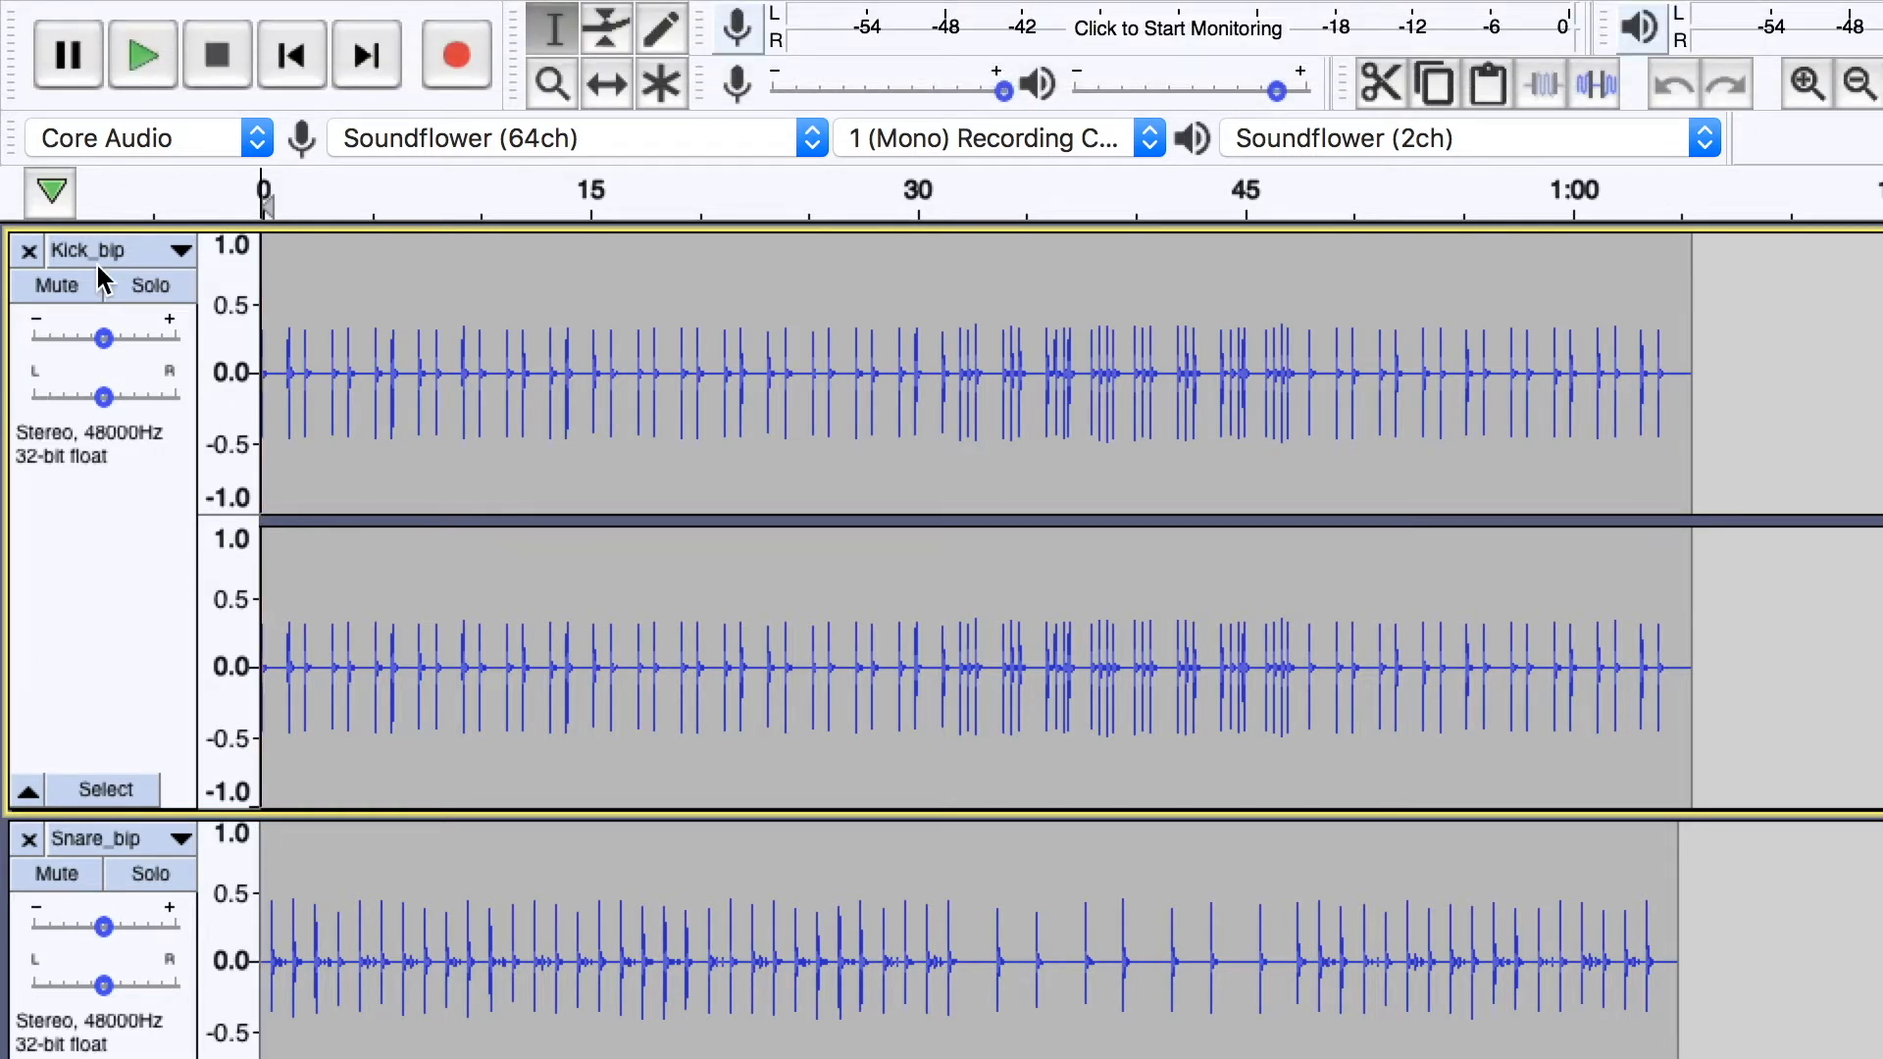
Open the Mixer Board for the project
mouse_move(647, 2)
left_click(975, 20)
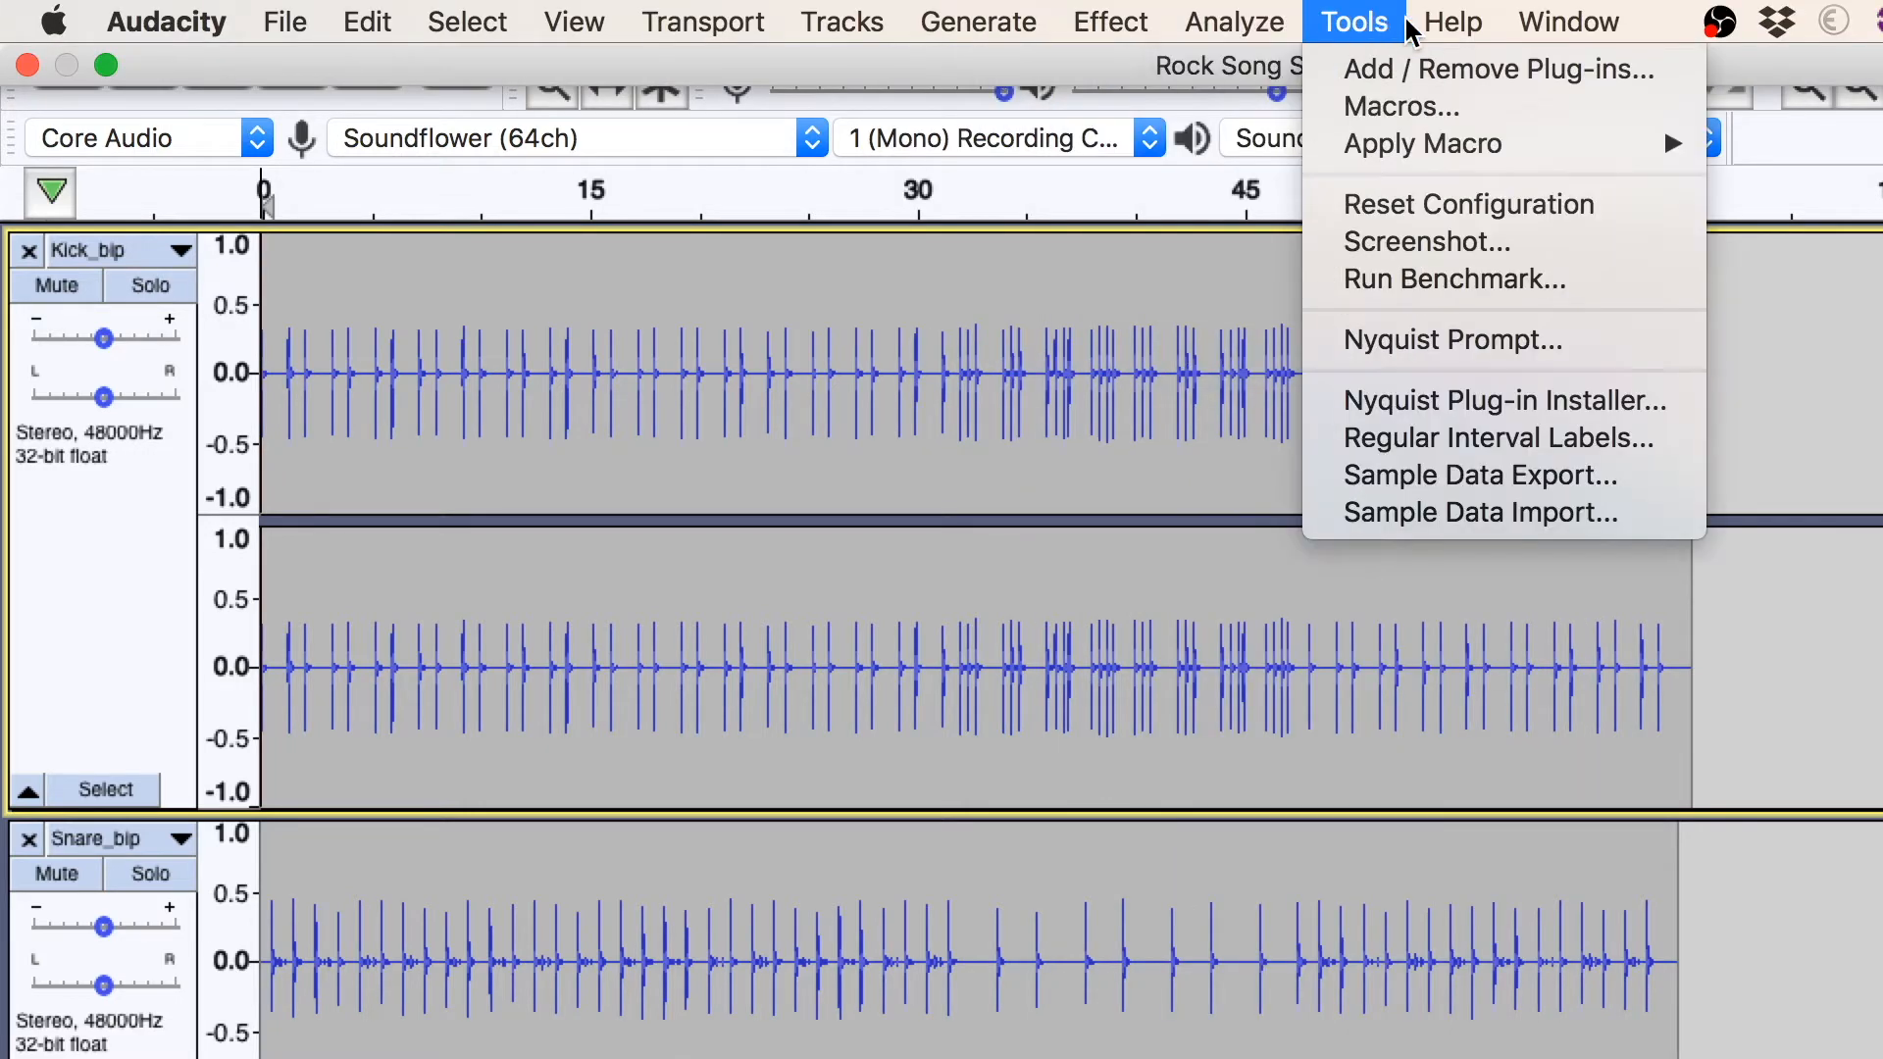
mouse_move(1280, 13)
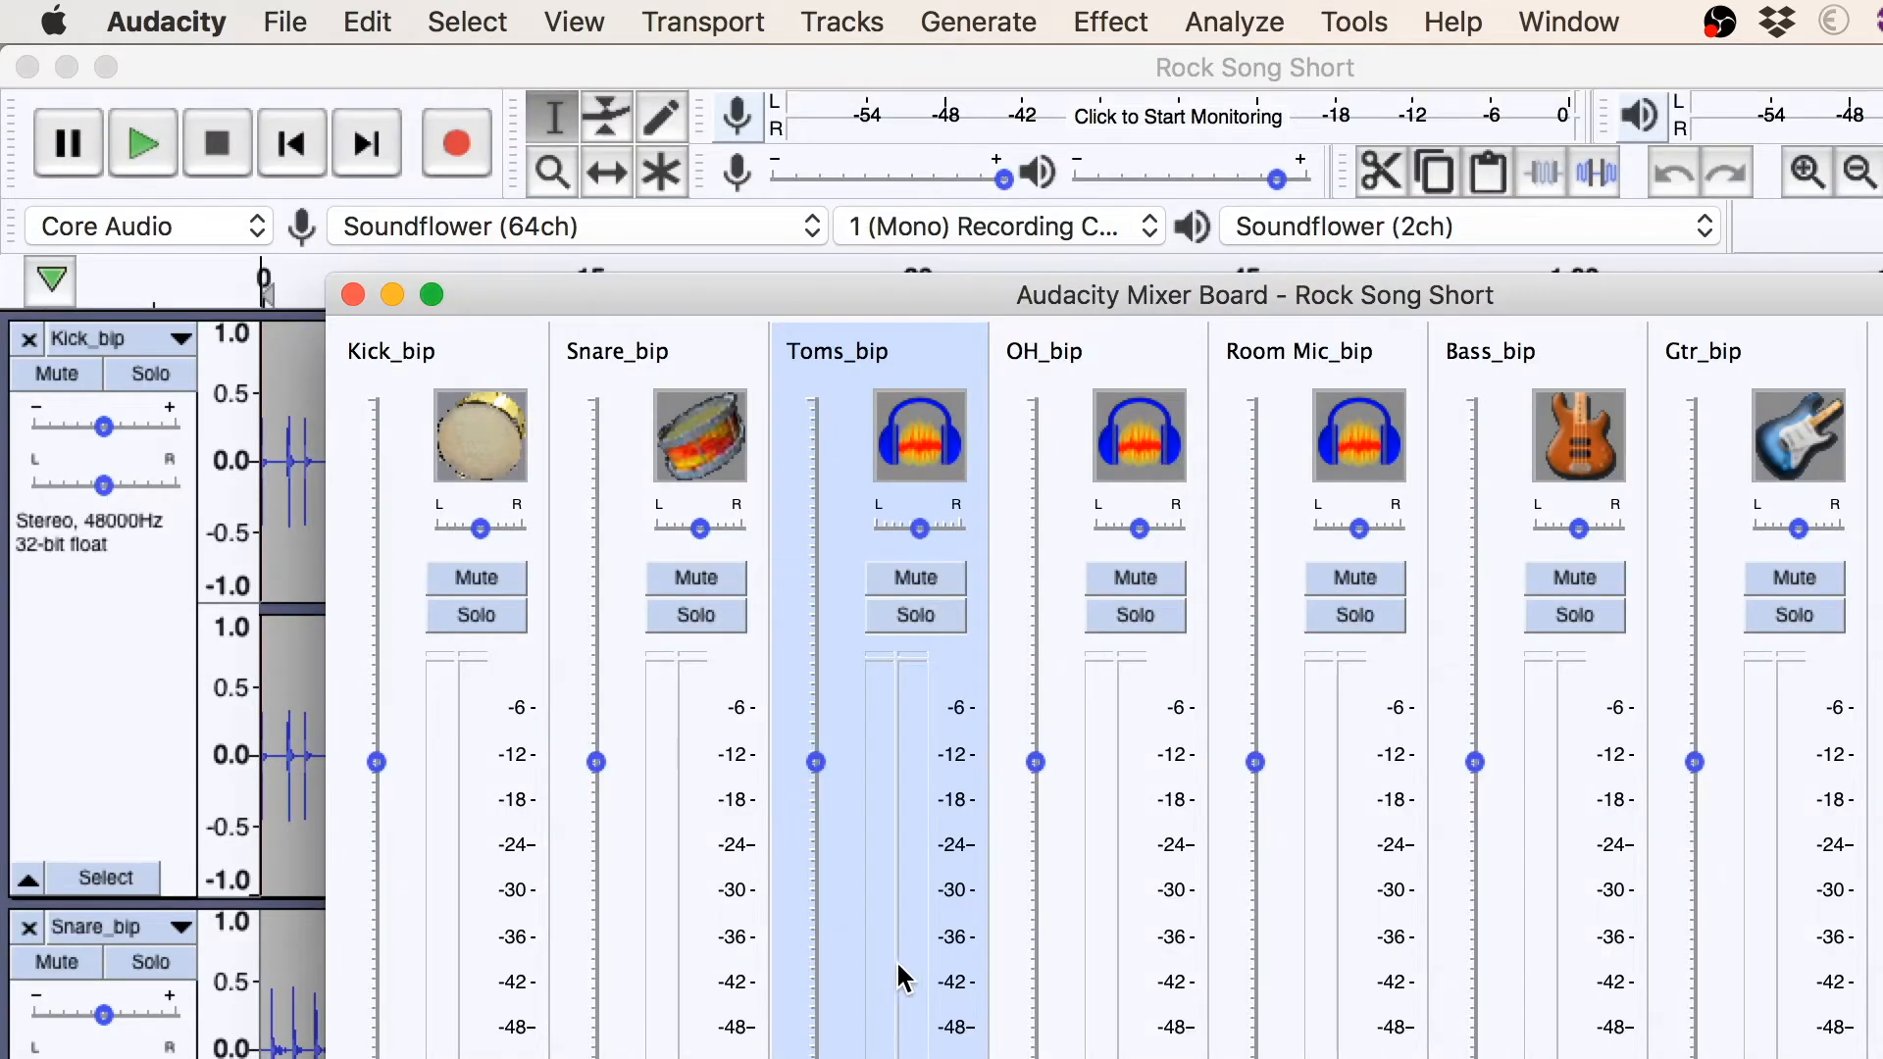
left_click(593, 18)
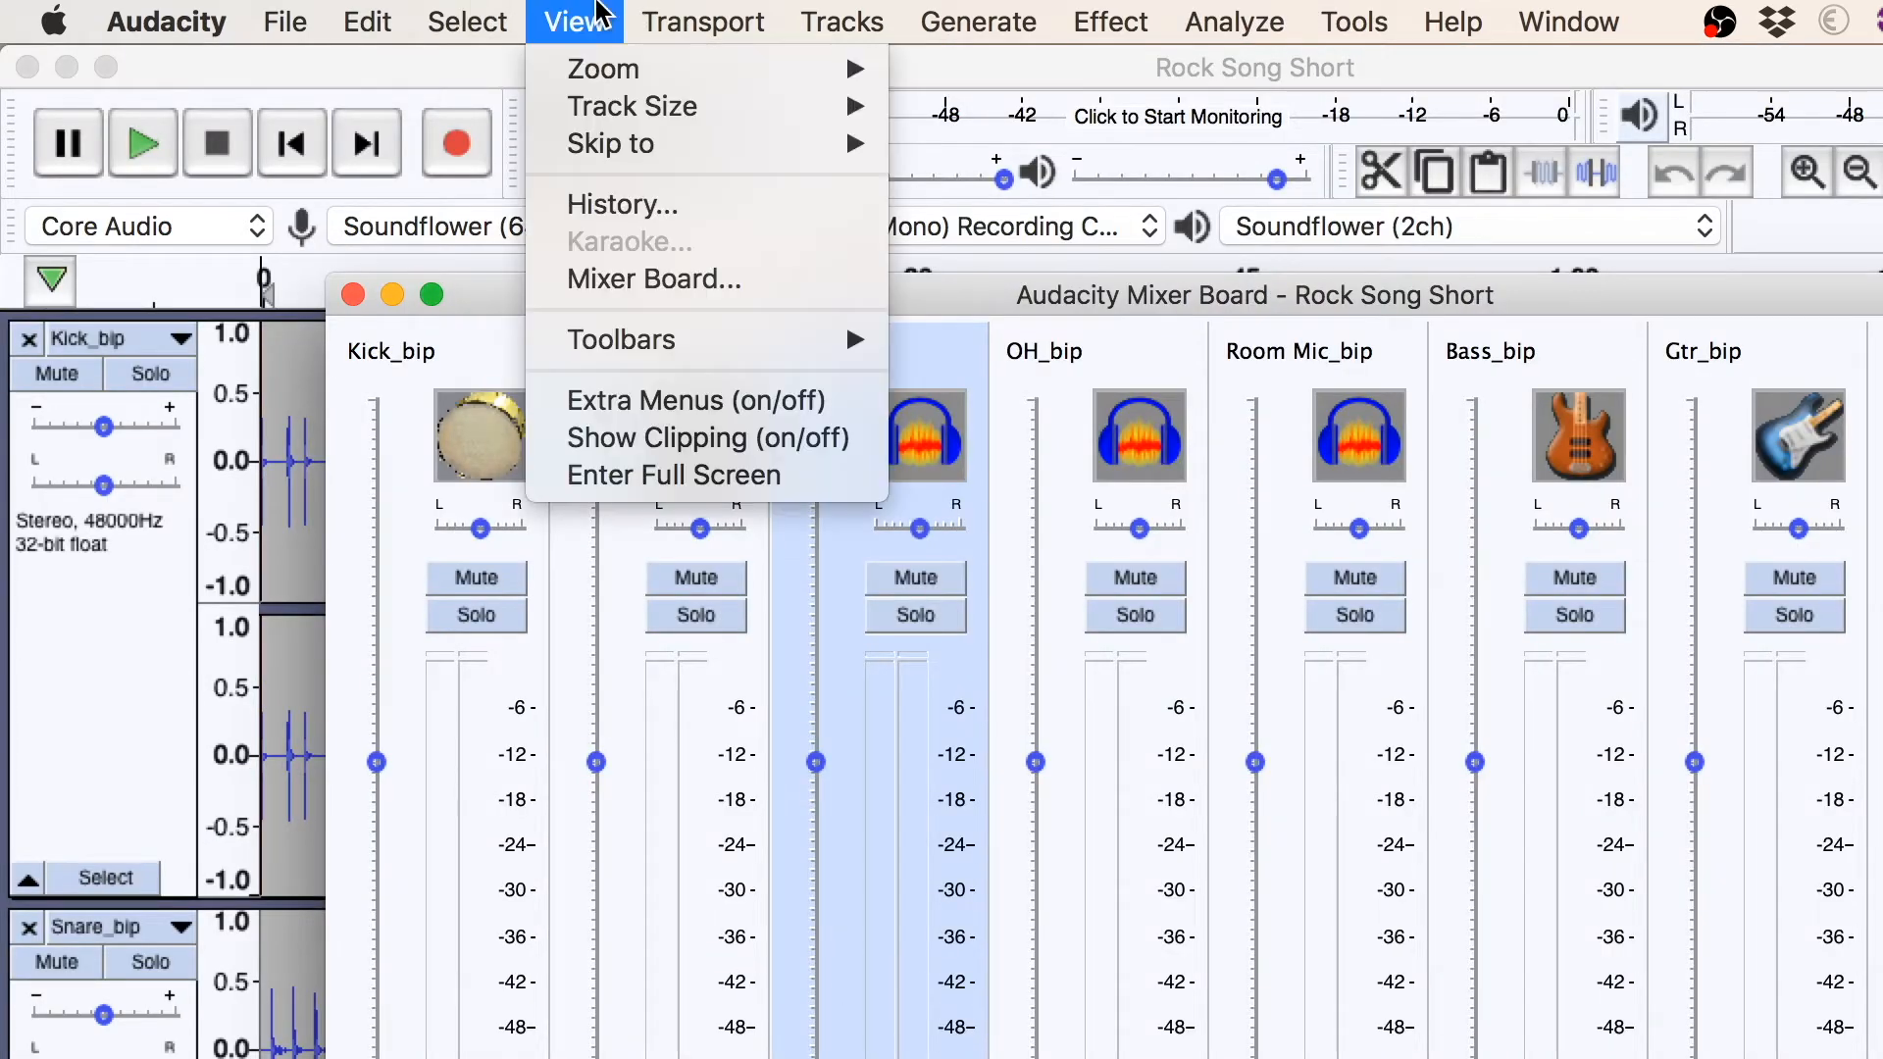
left_click(663, 282)
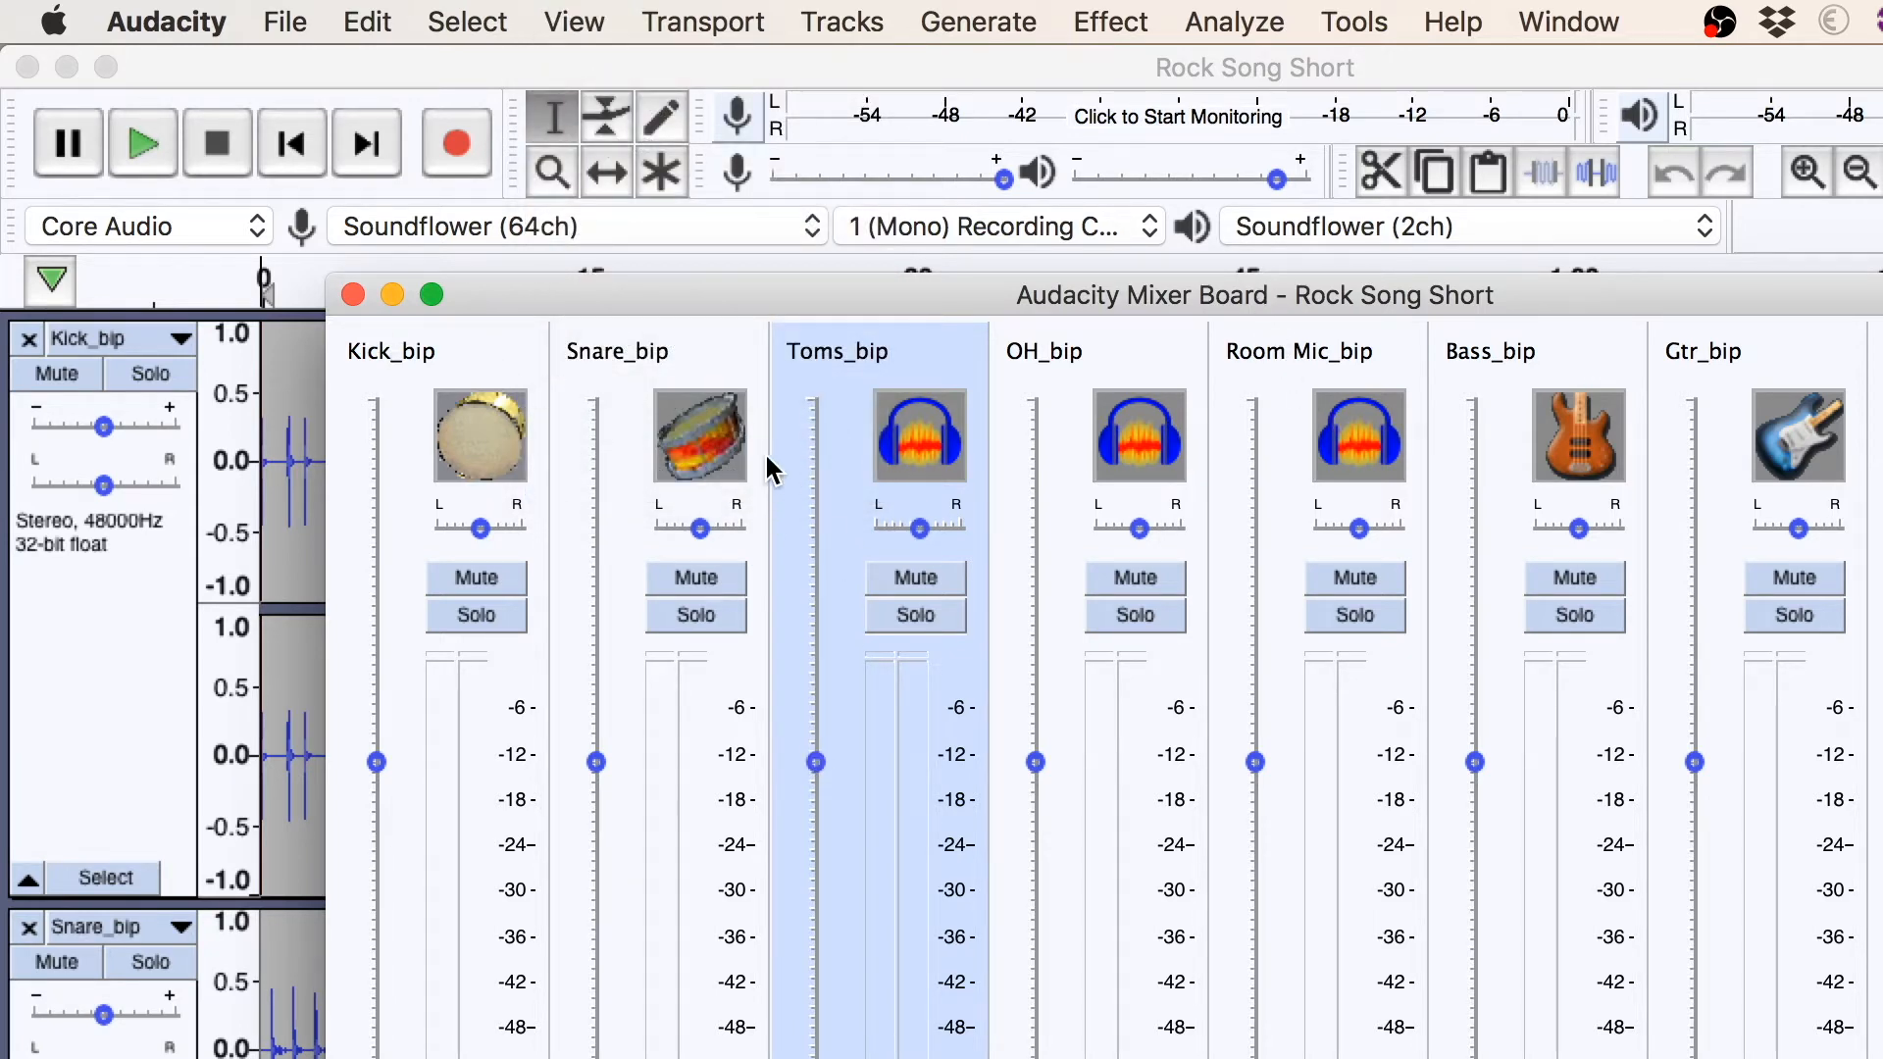
Play the song with the mixer meters, mute the Bass_bip and Gtr_bip tracks, and listen to the drums alone
key("space")
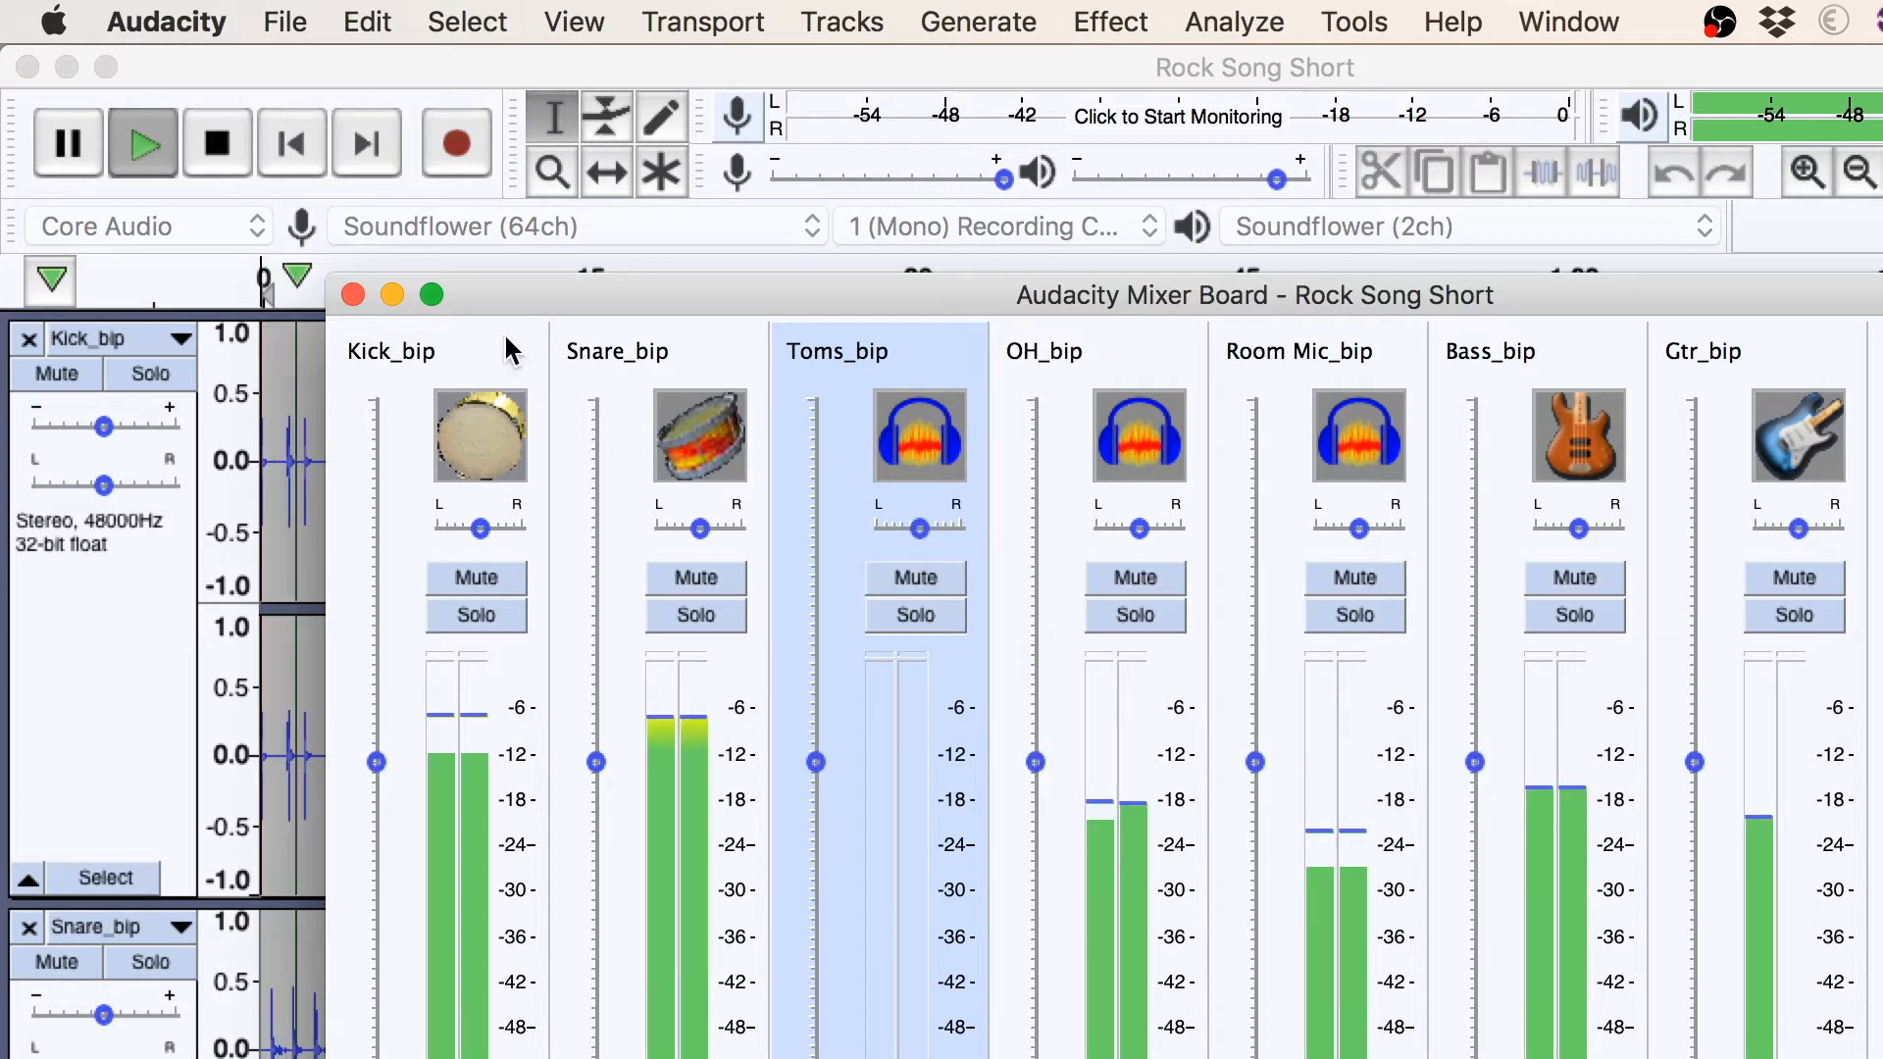
key("space")
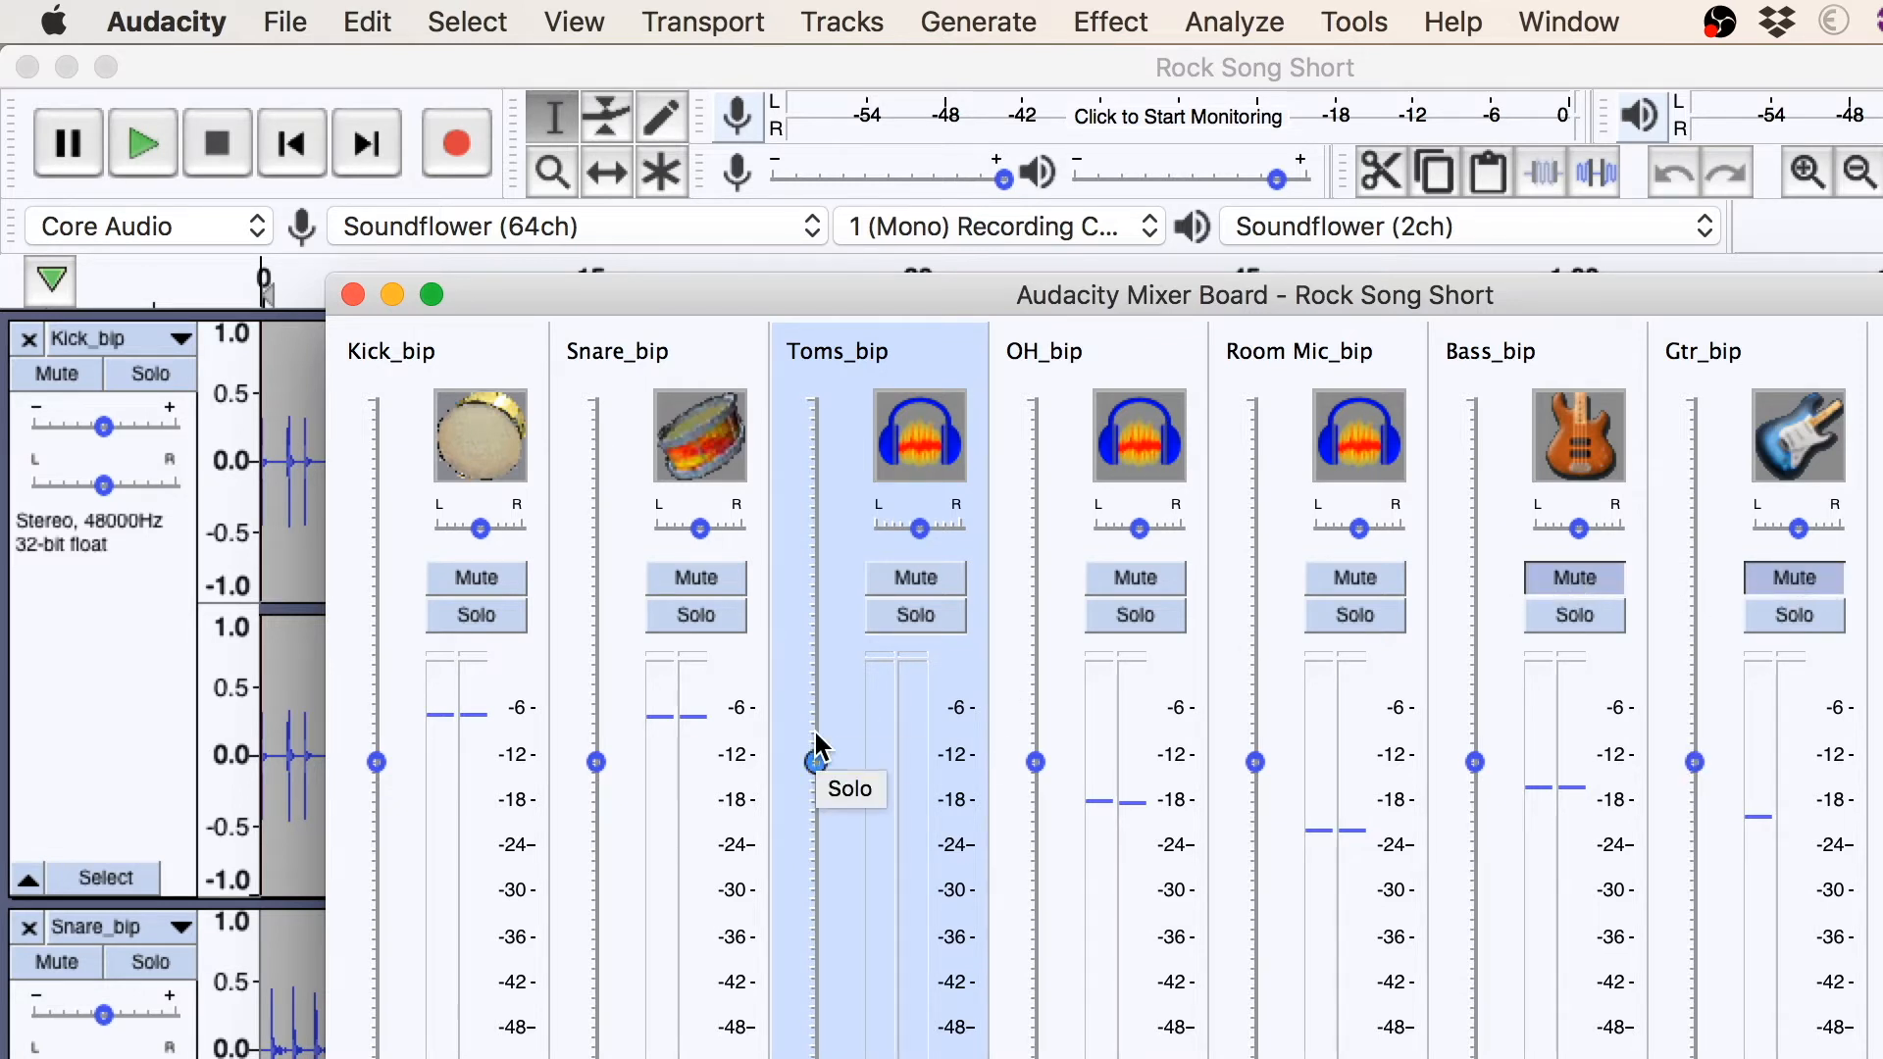
key("space")
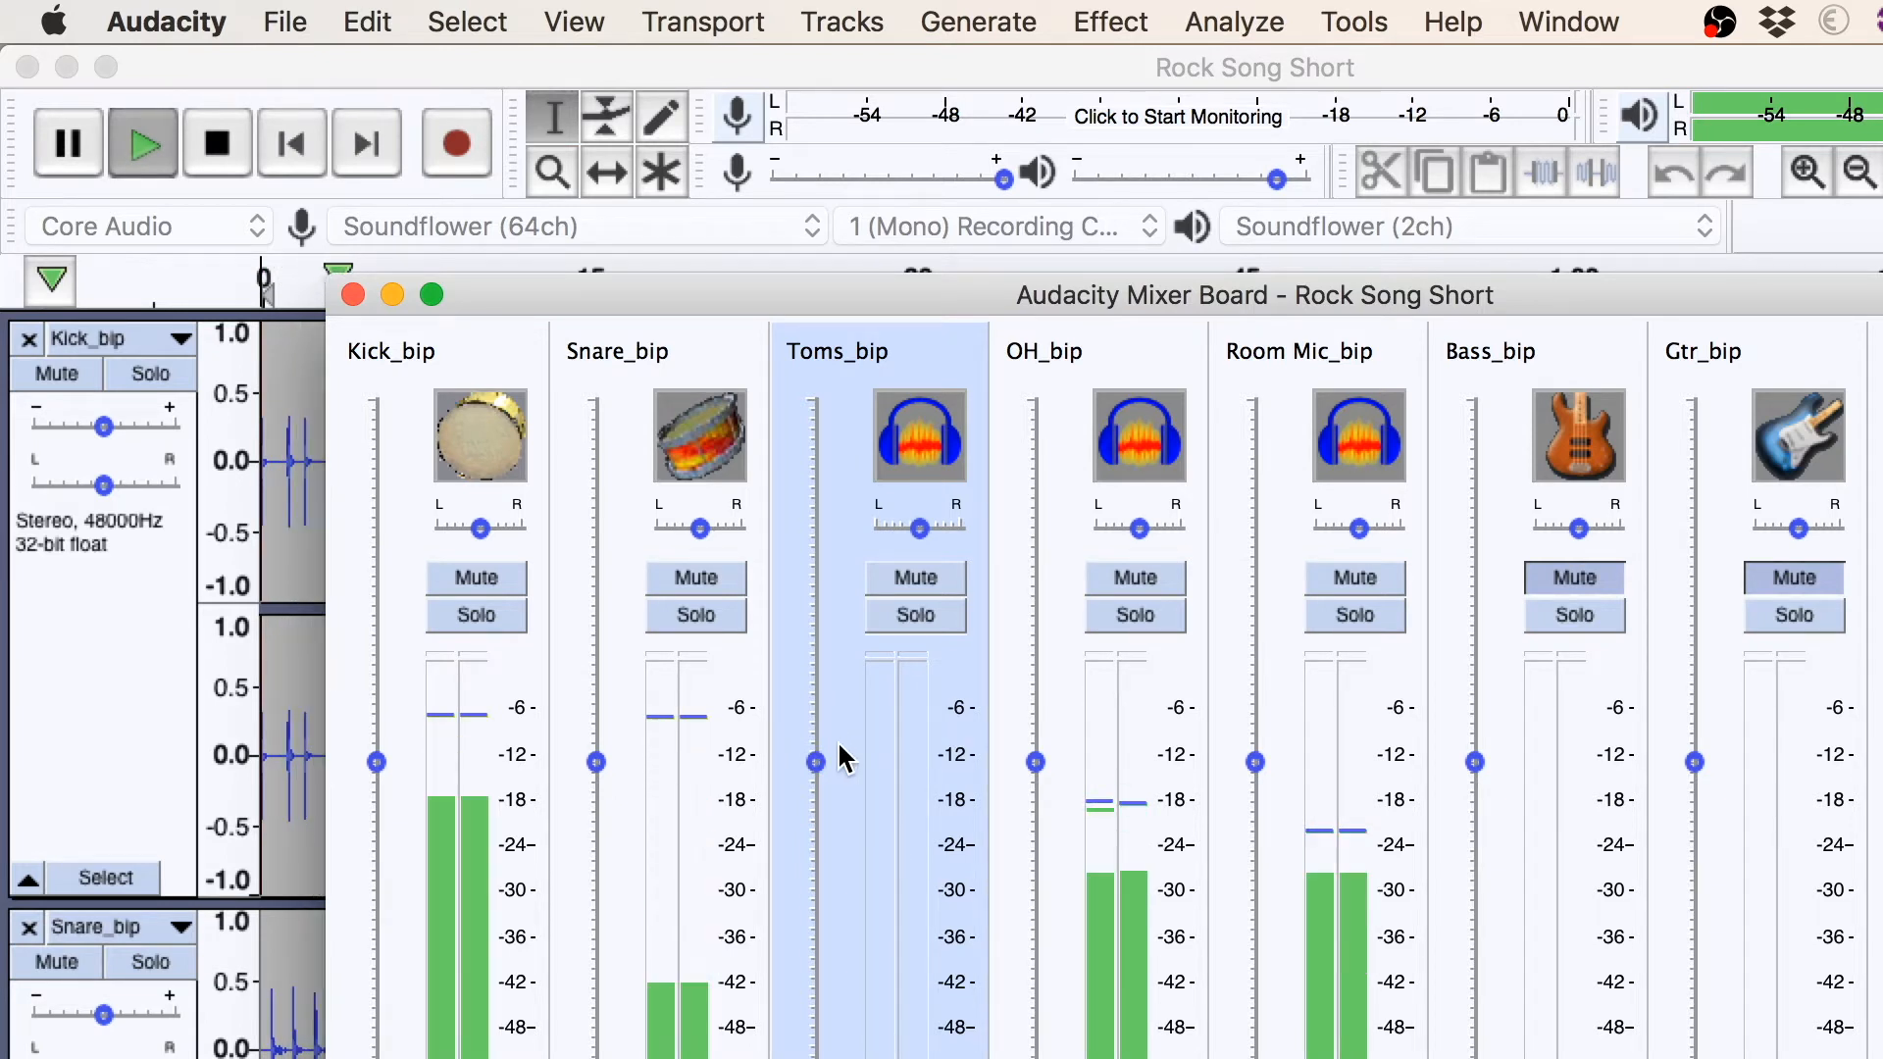
mouse_move(818, 762)
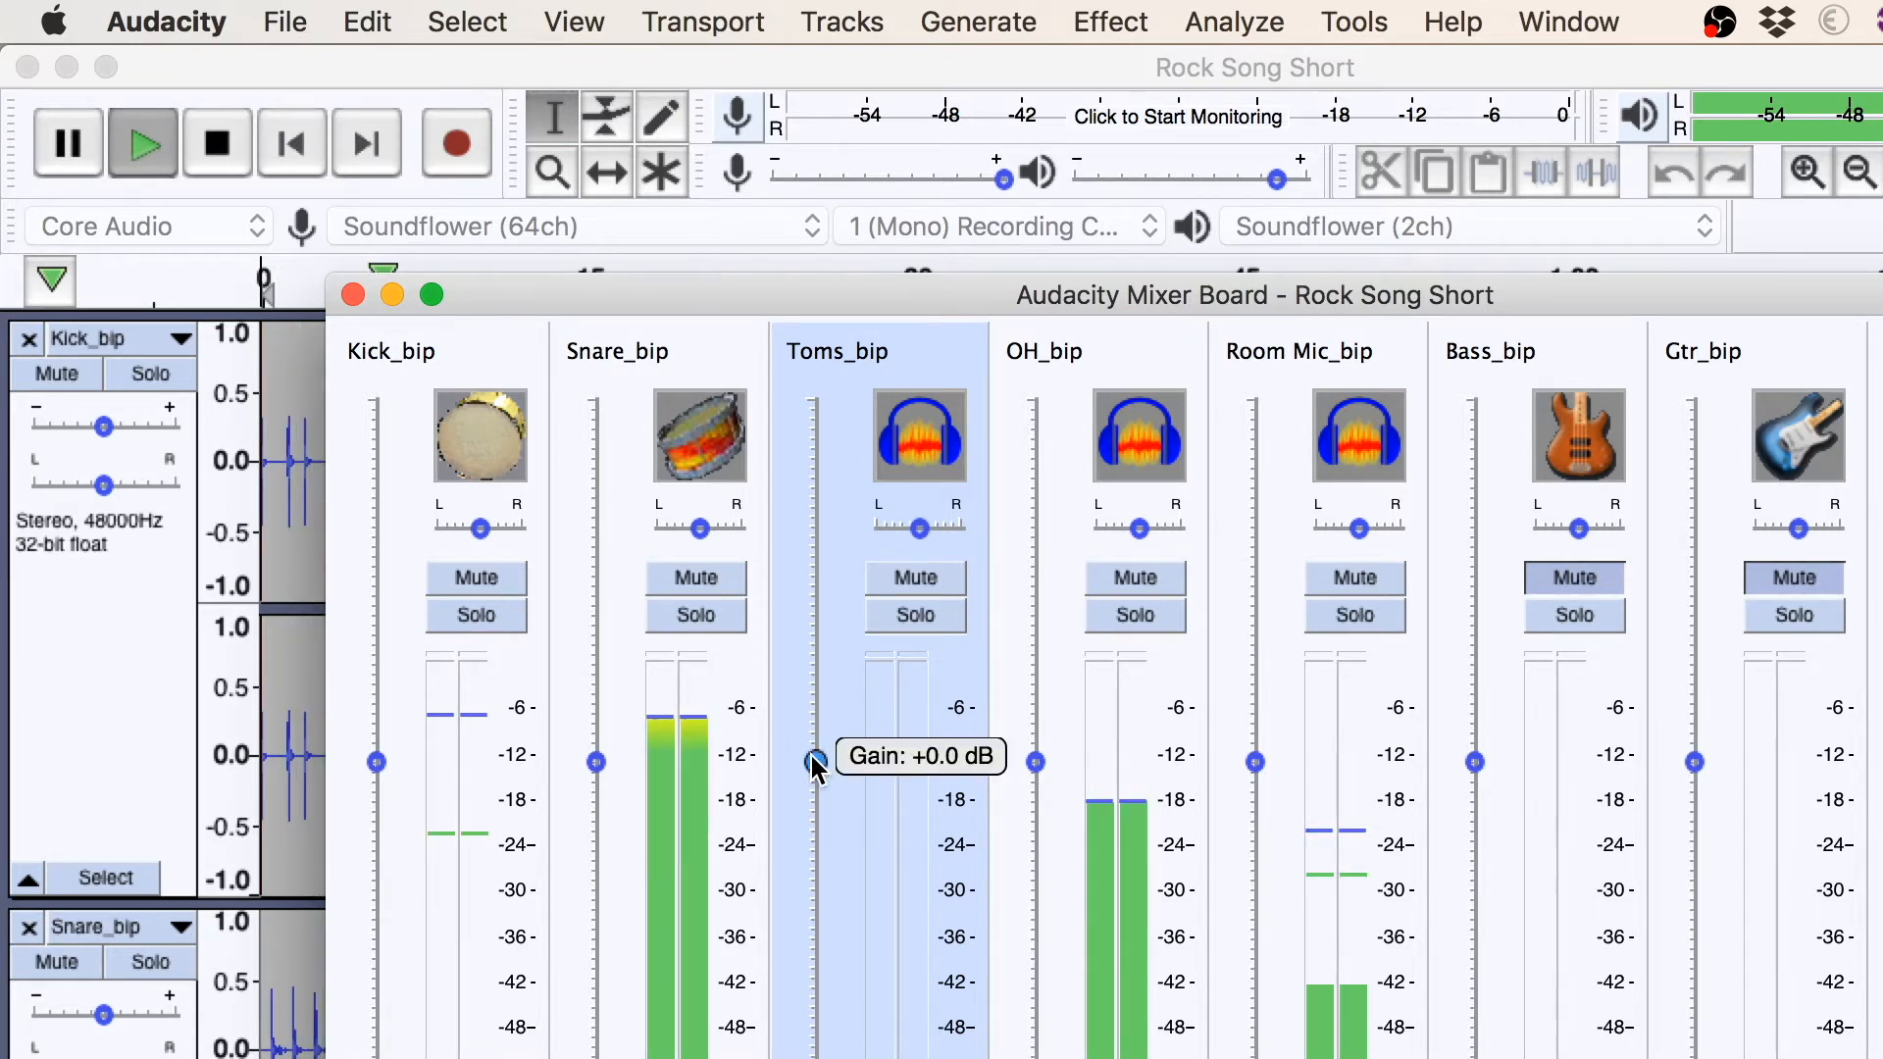
key("space")
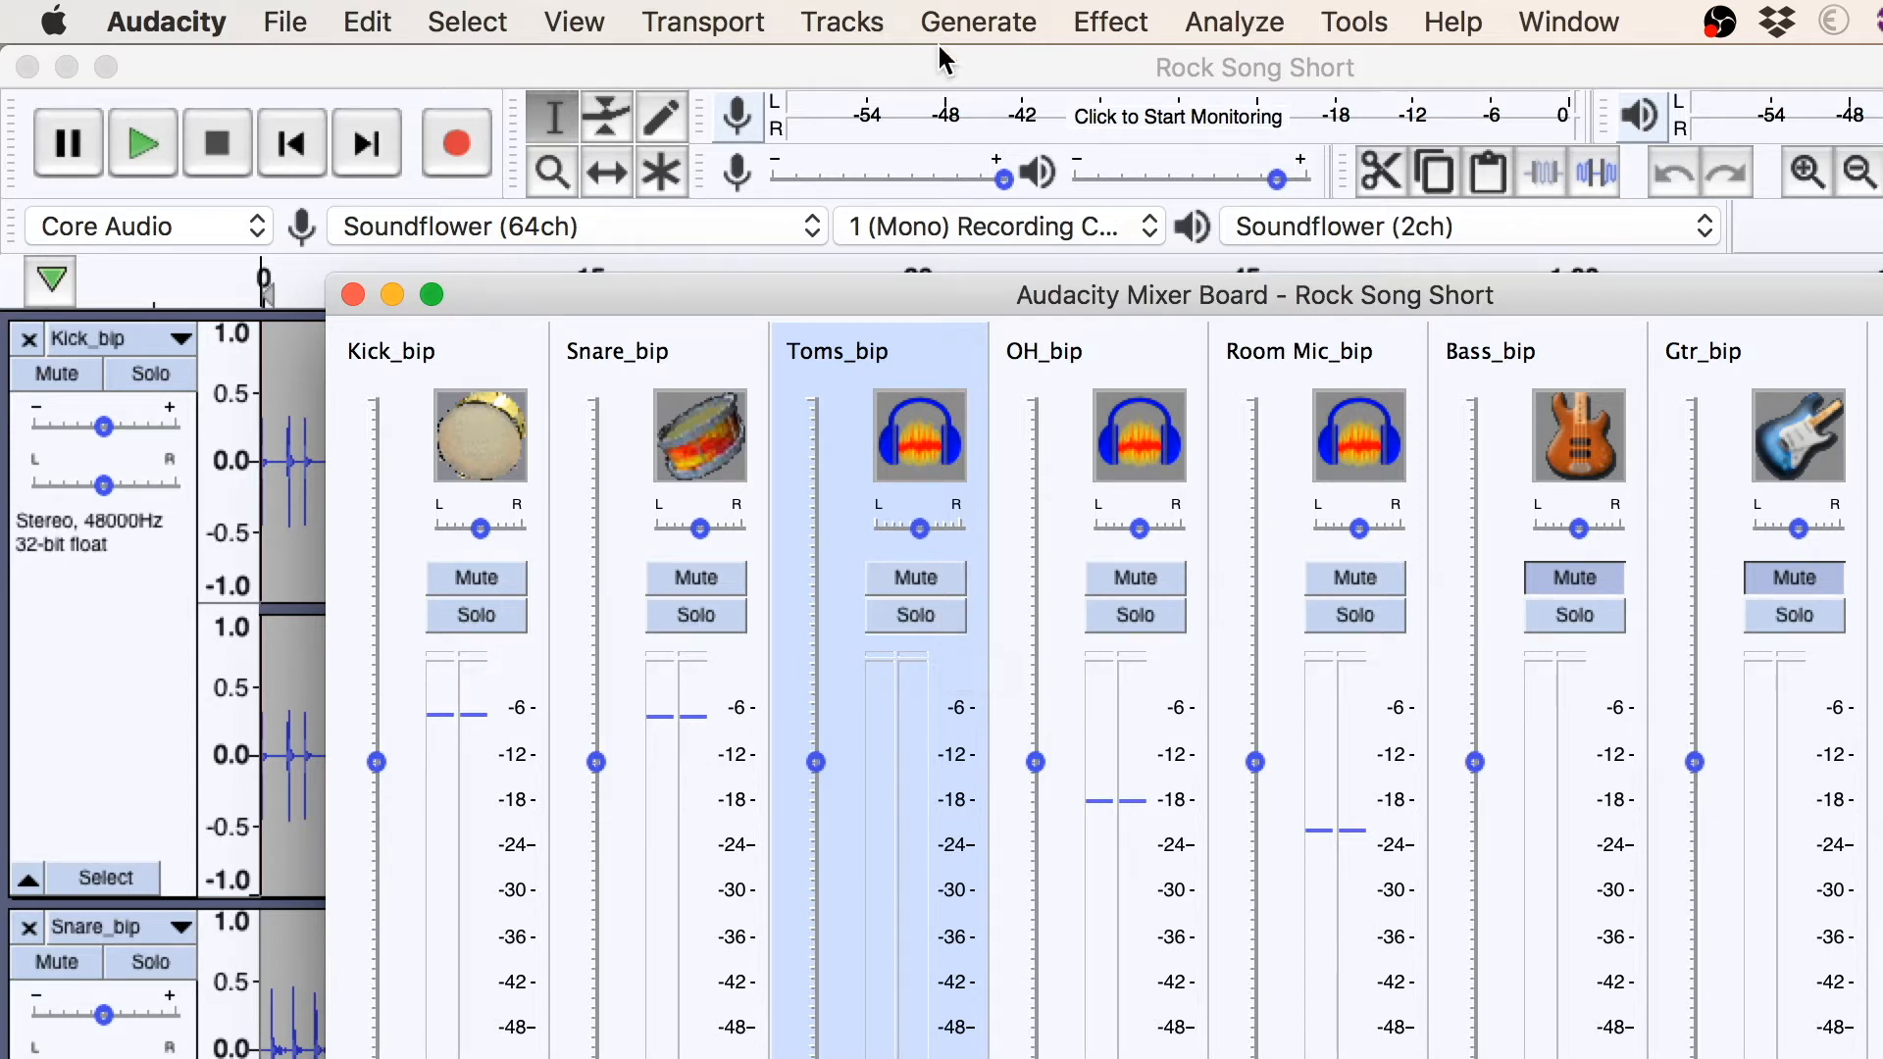
Apply Bass and Treble to the entire Kick_bip track with bass at 3 dB and treble at 5 dB, previewing during adjustment
left_click(92, 338)
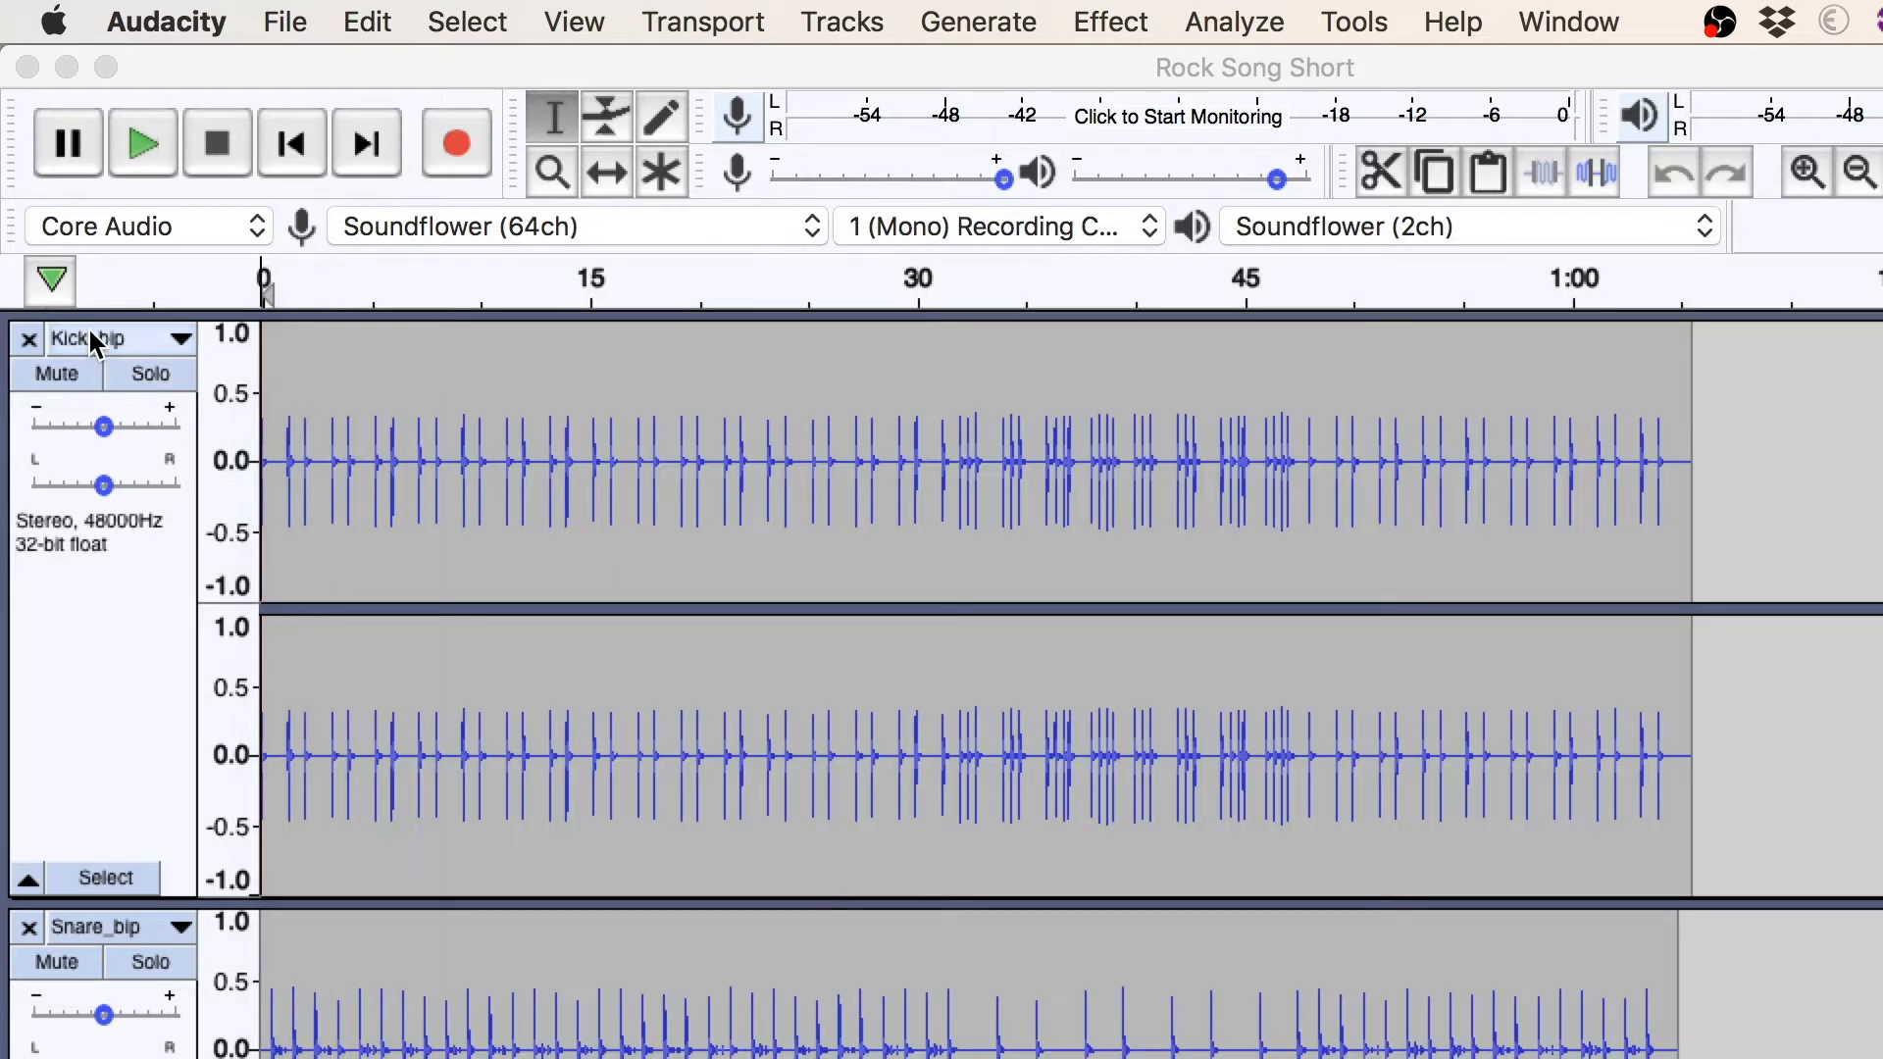
left_click(23, 615)
left_click(106, 877)
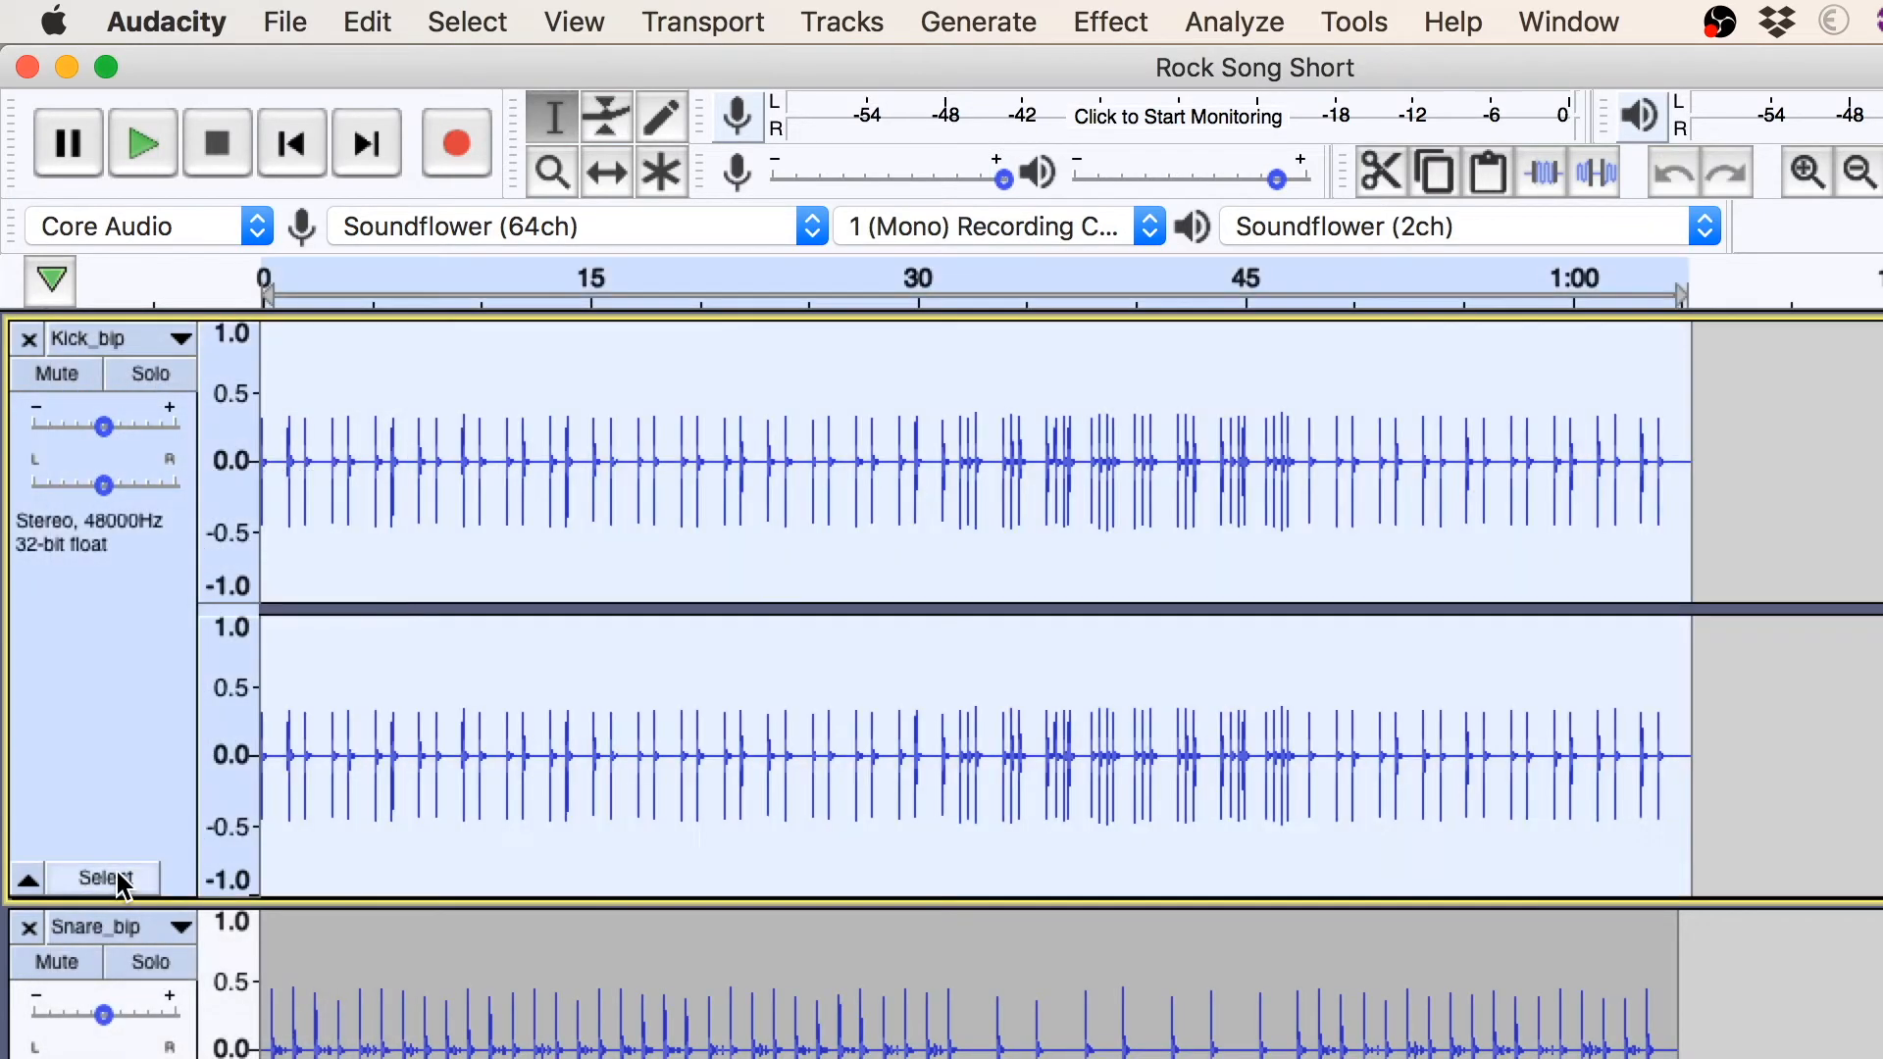
left_click(1071, 14)
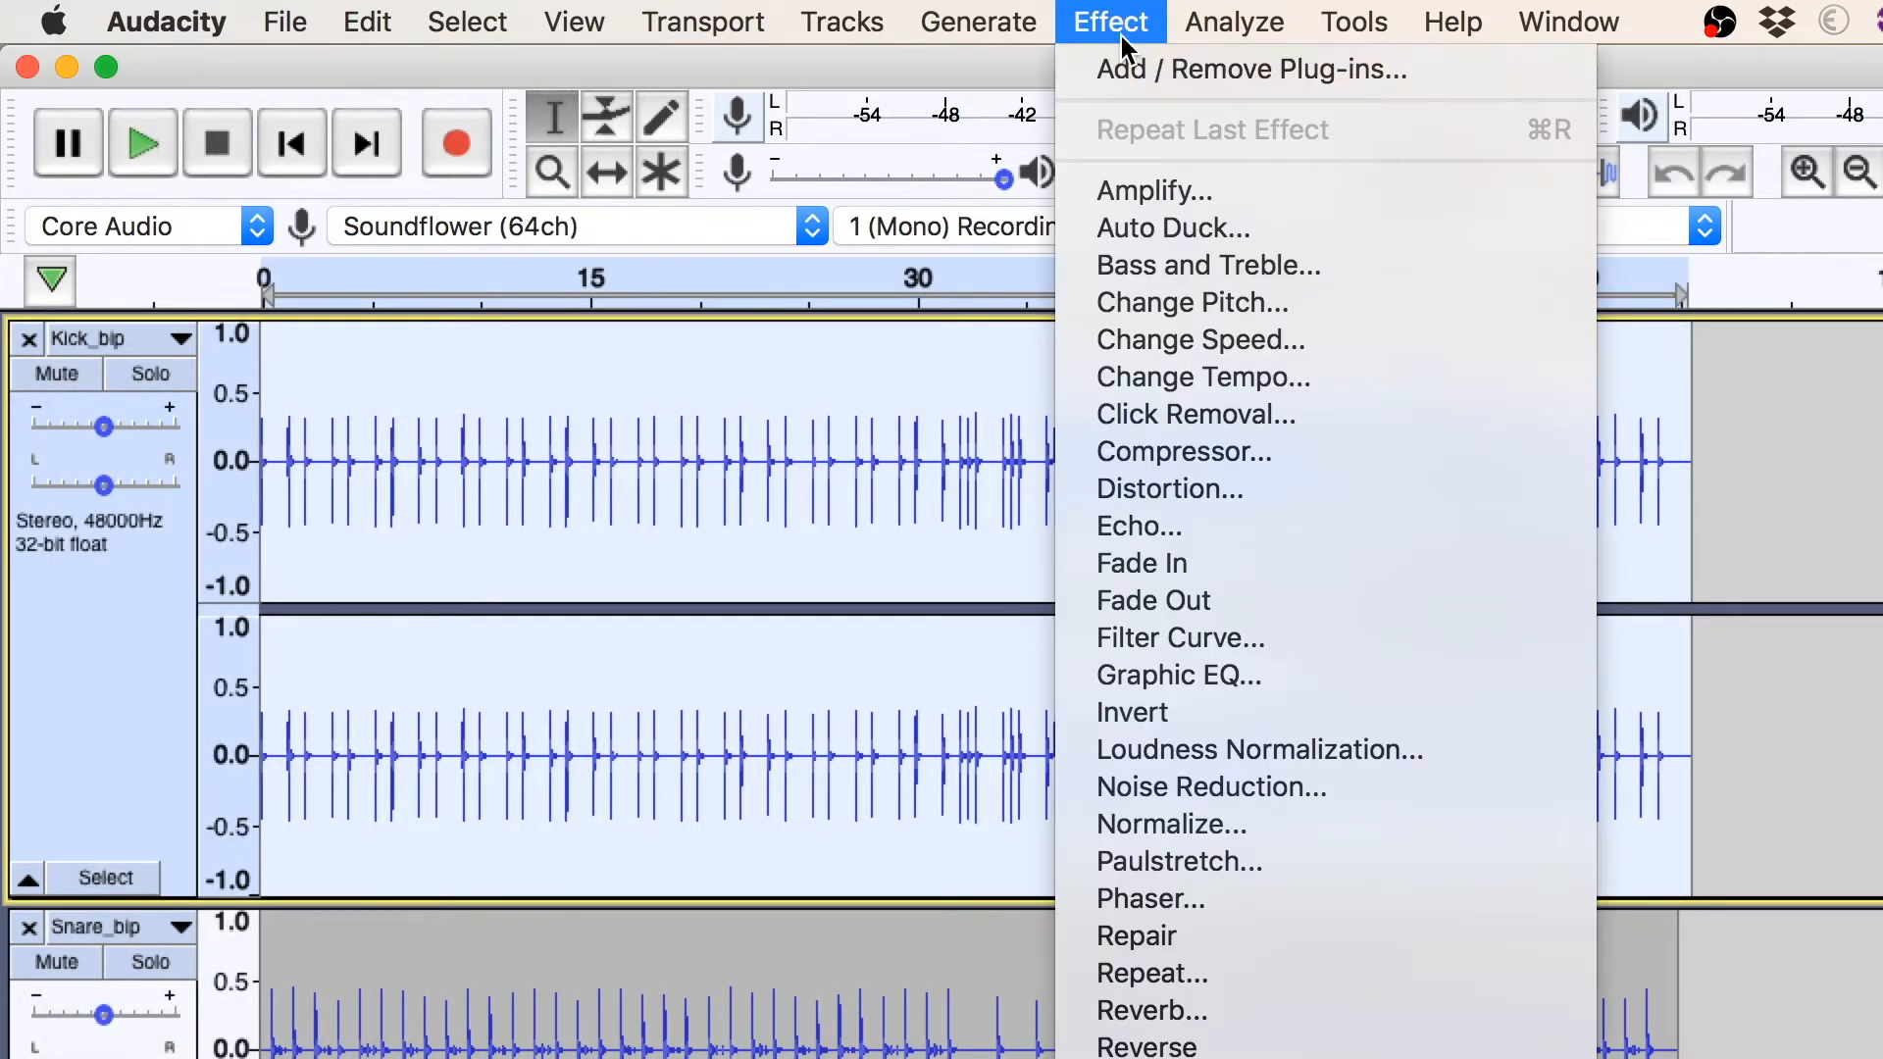
left_click(1248, 272)
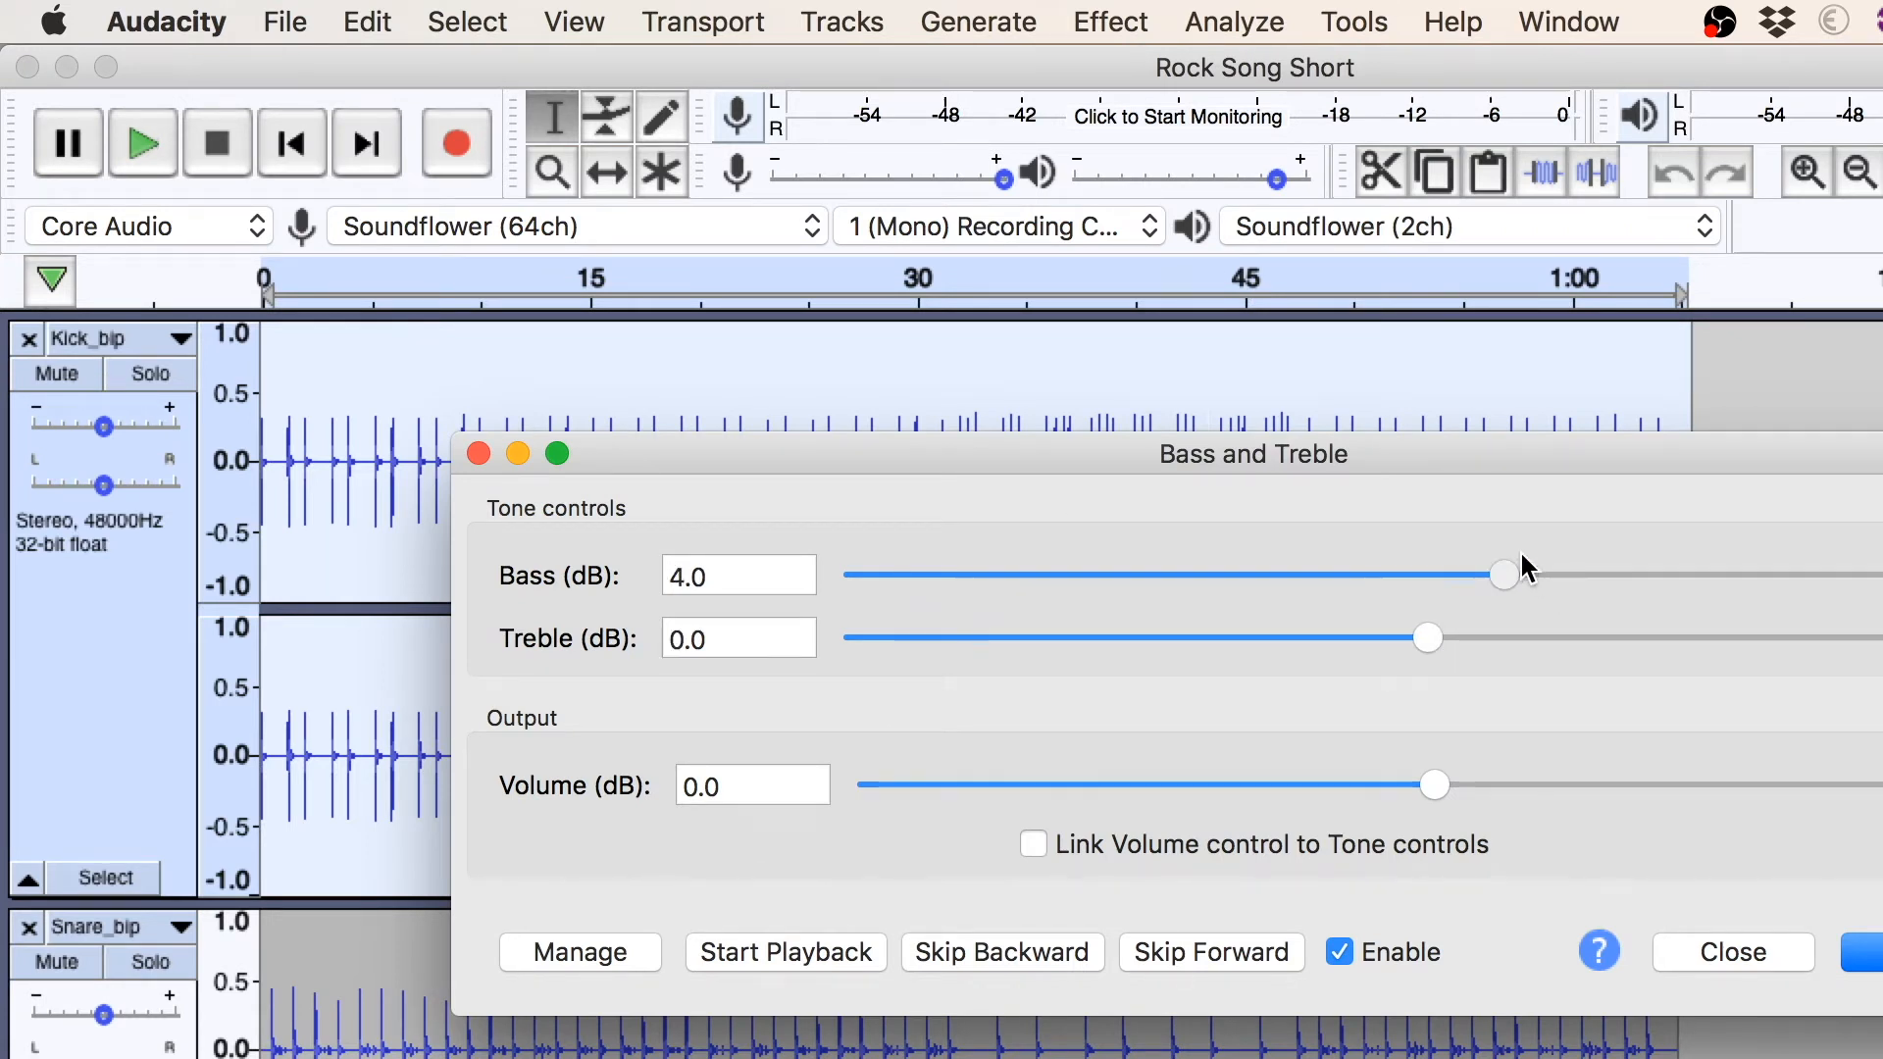
left_click(731, 956)
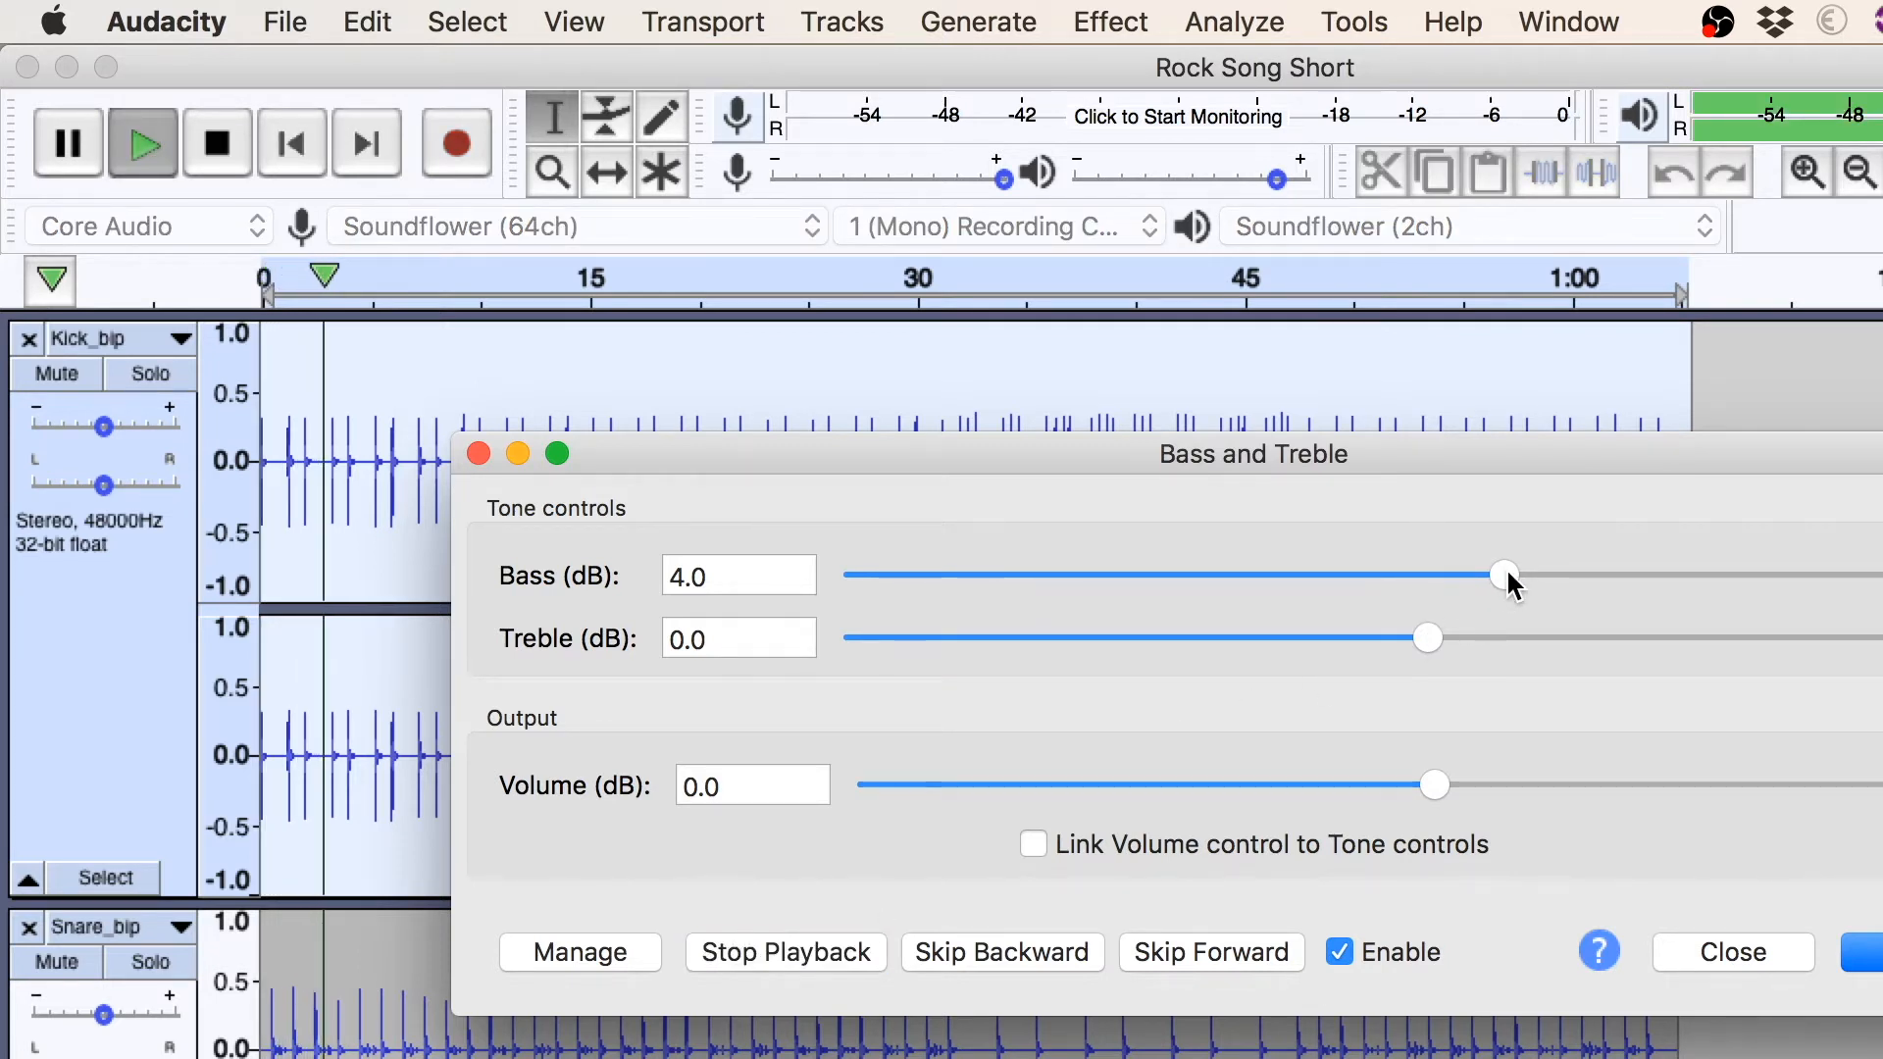
left_click_drag(1523, 579, 1593, 573)
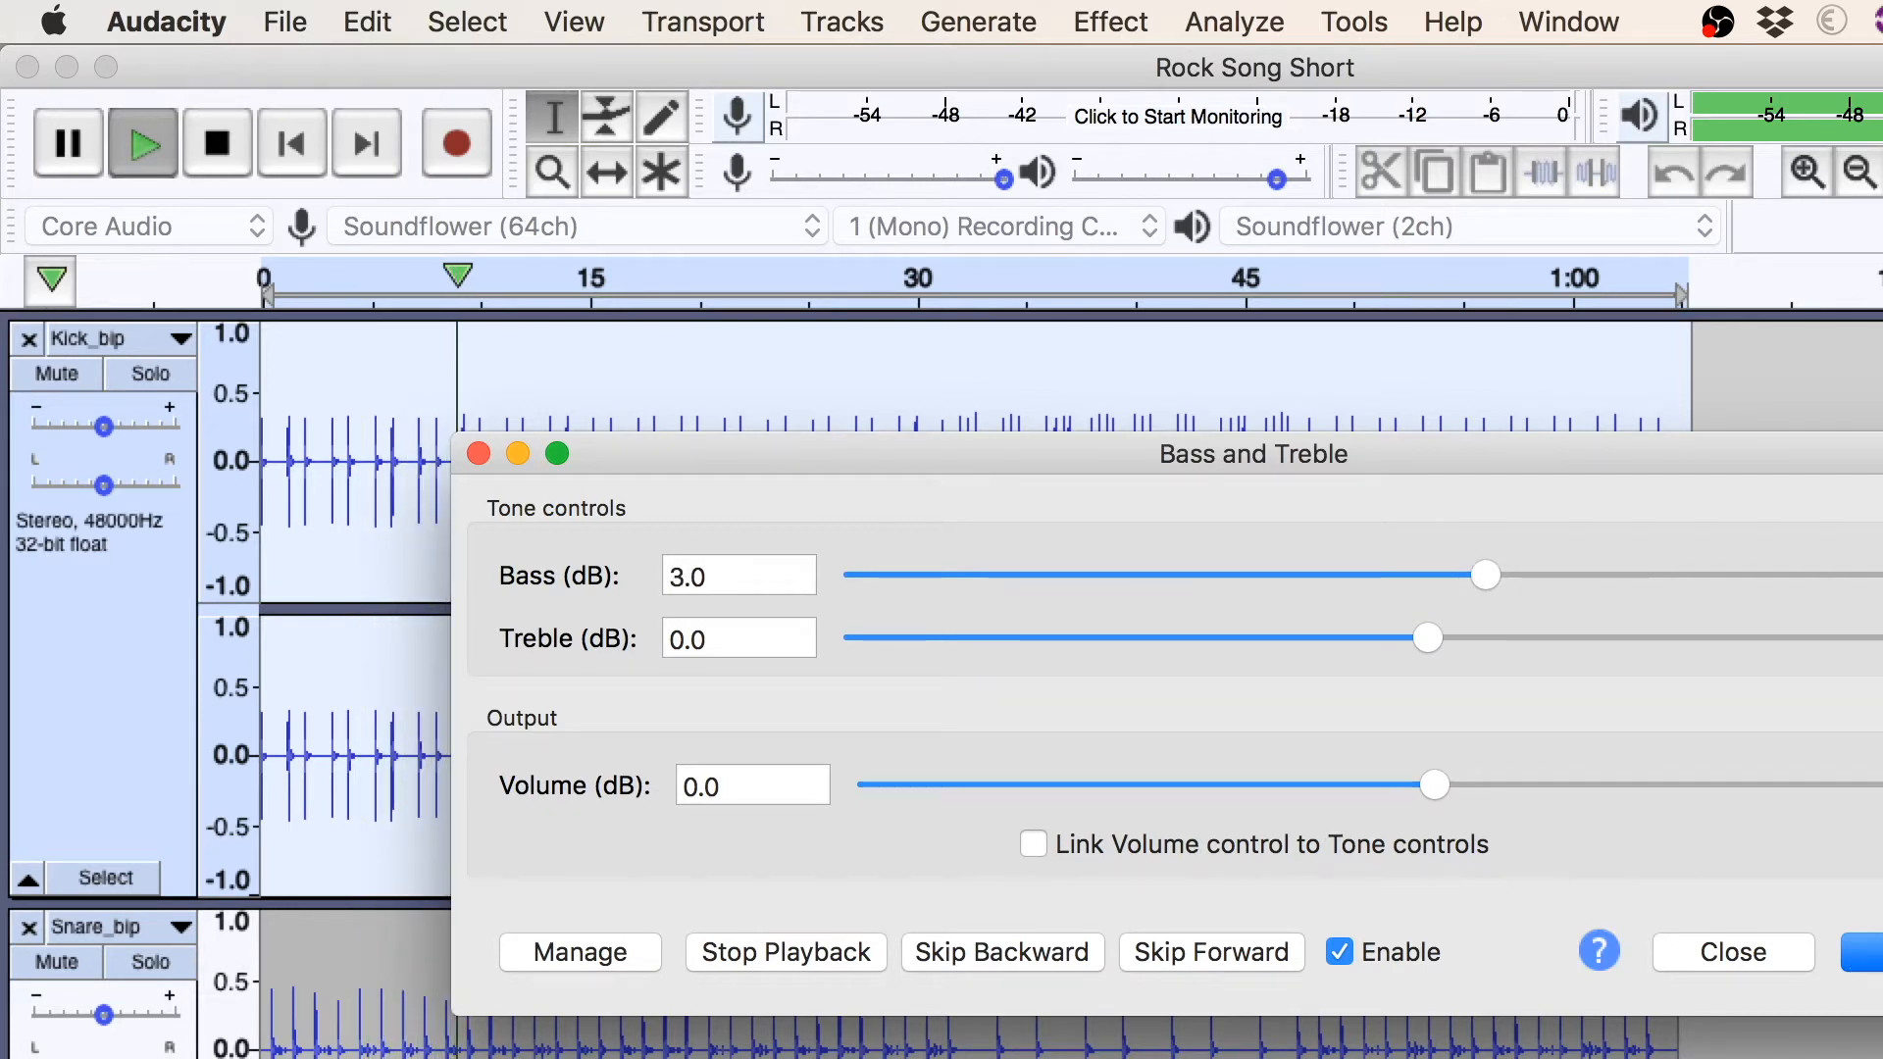
left_click_drag(1428, 639, 1535, 589)
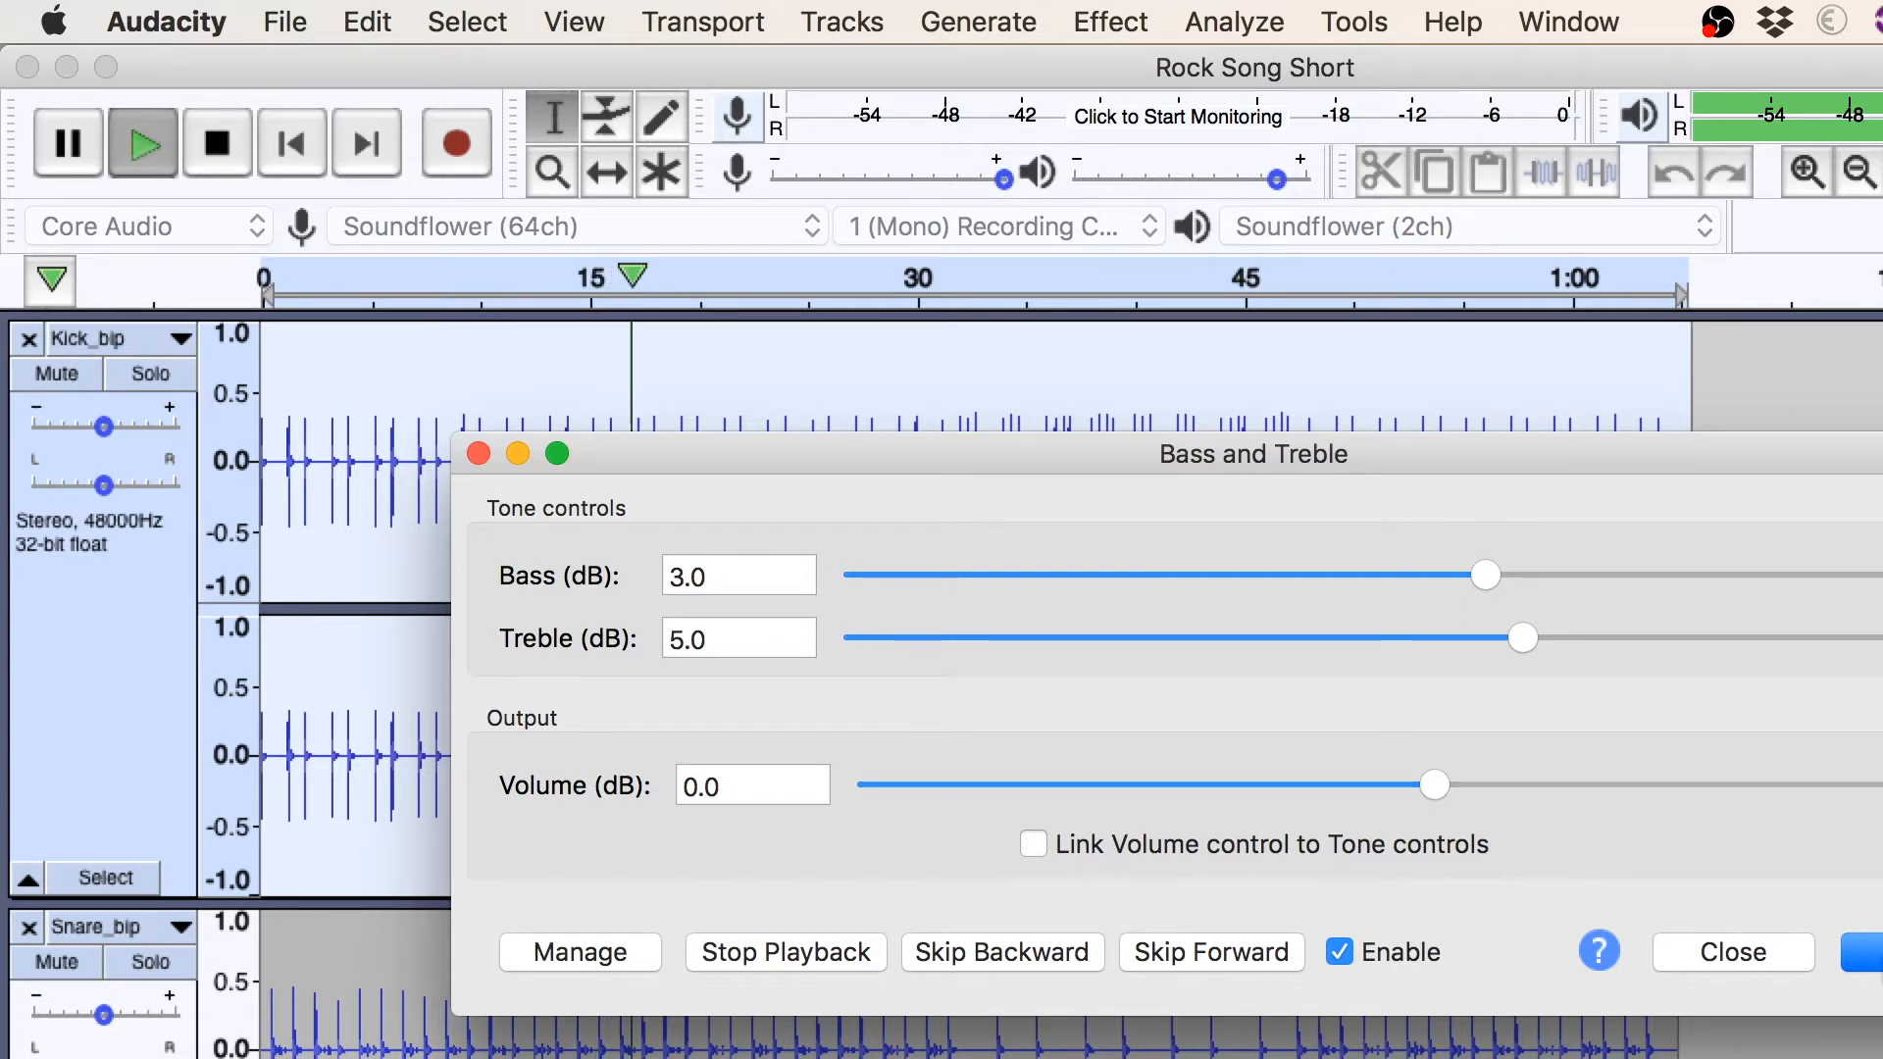
left_click(1880, 959)
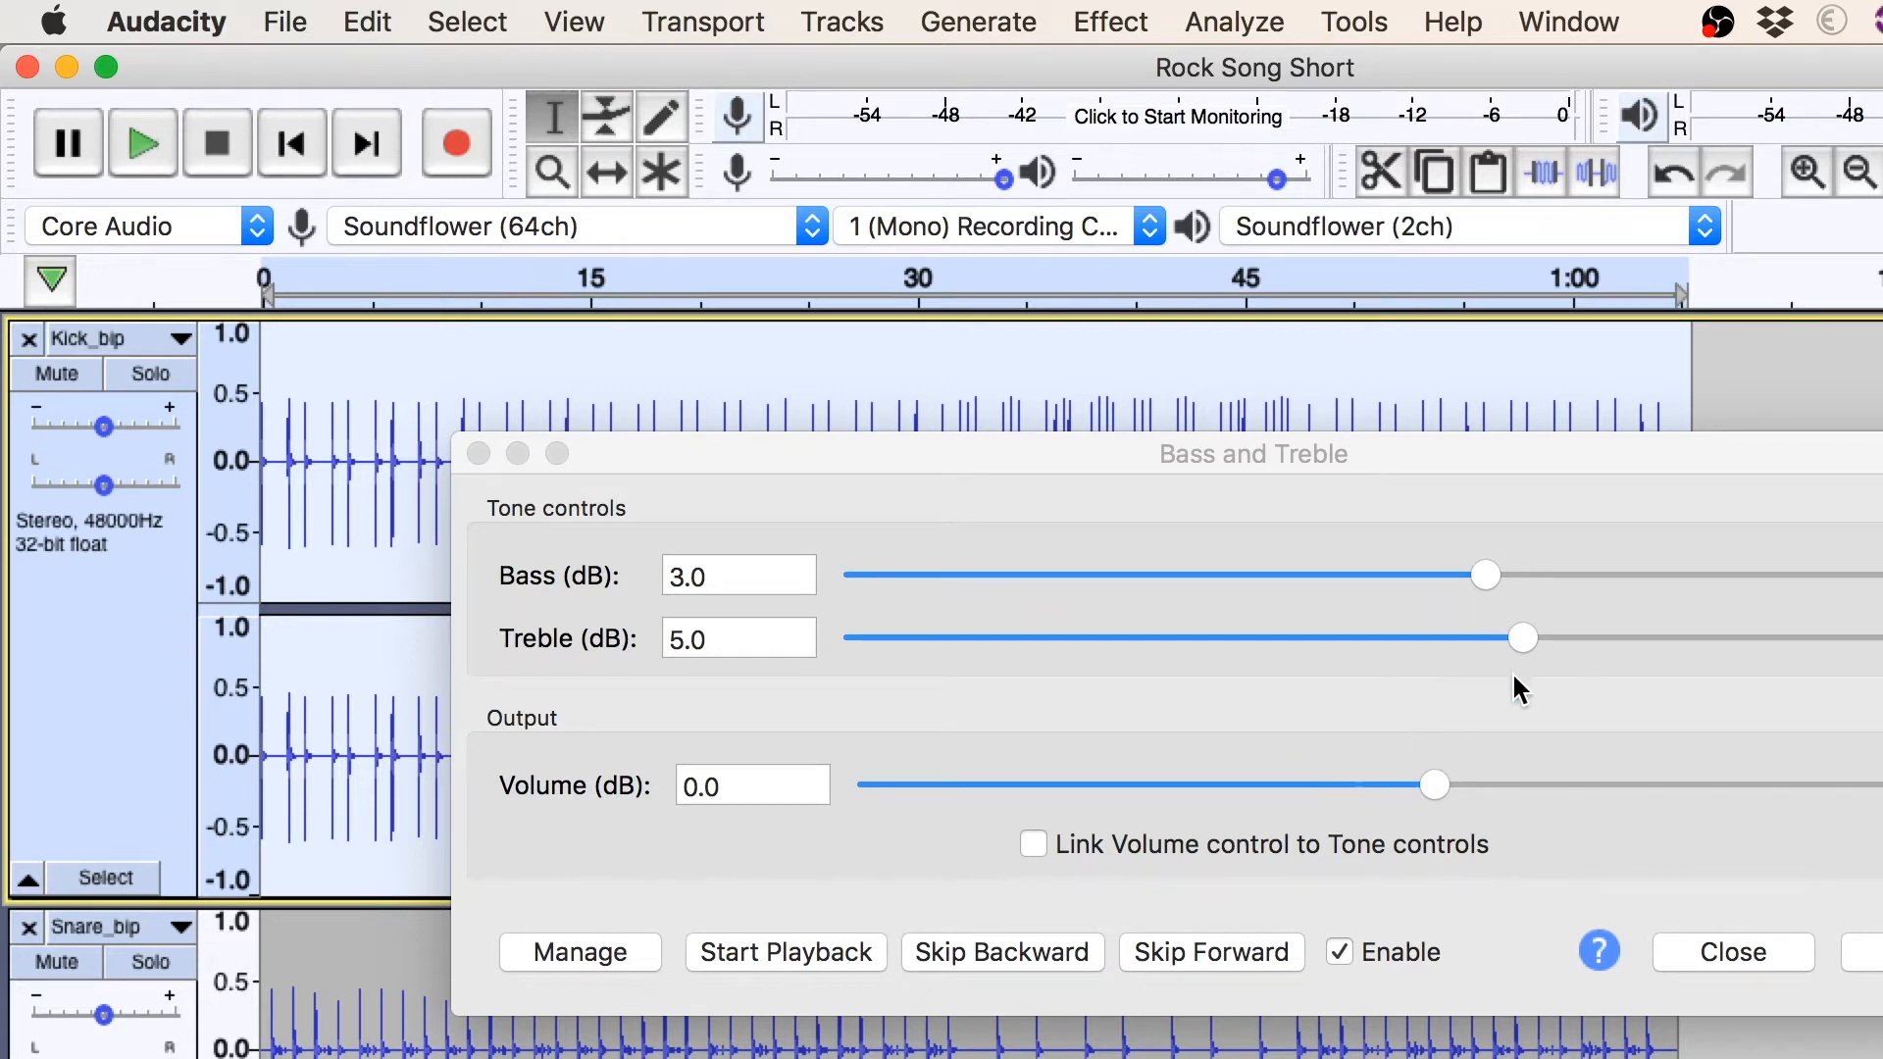
Apply Bass and Treble to the Kick_bip track again with bass and treble both at 3 dB, and close the effect
left_click(1511, 639)
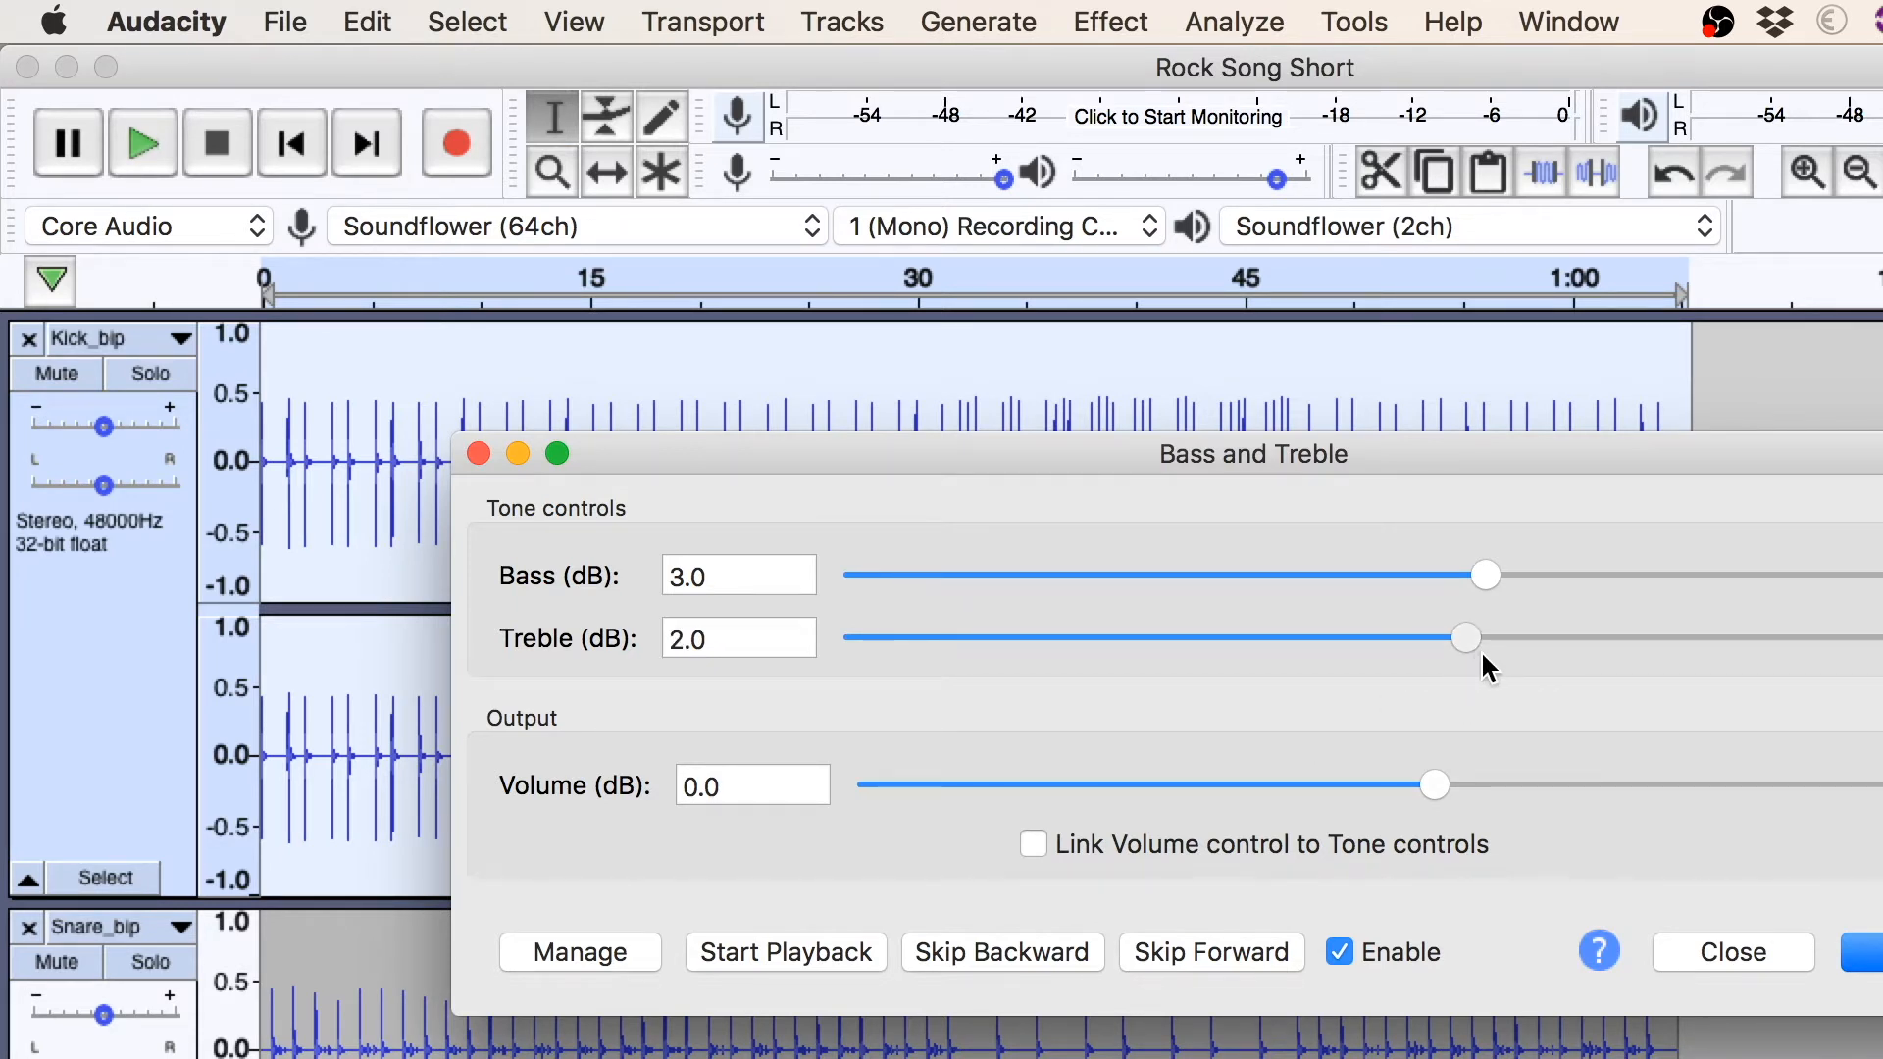
left_click(627, 328)
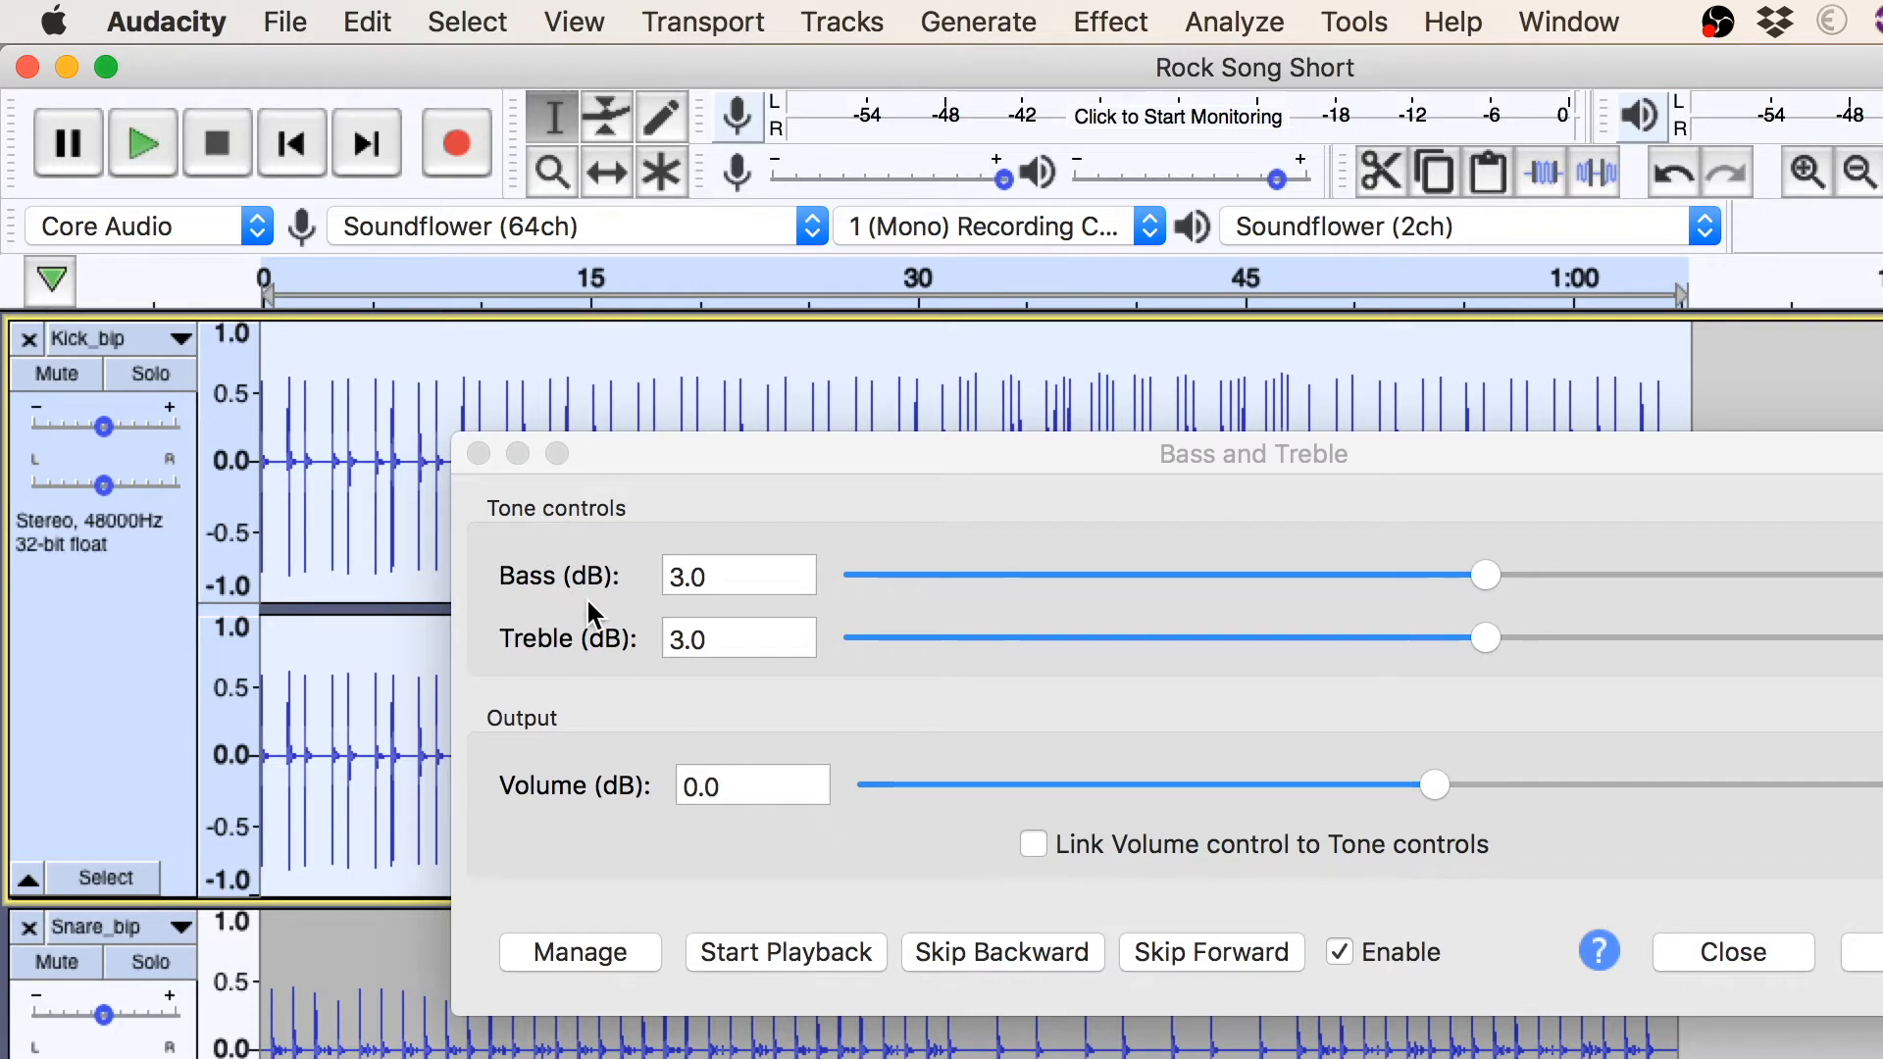
left_click(480, 454)
Solo the Snare_bip track, select its entire audio and start playback
key("Down")
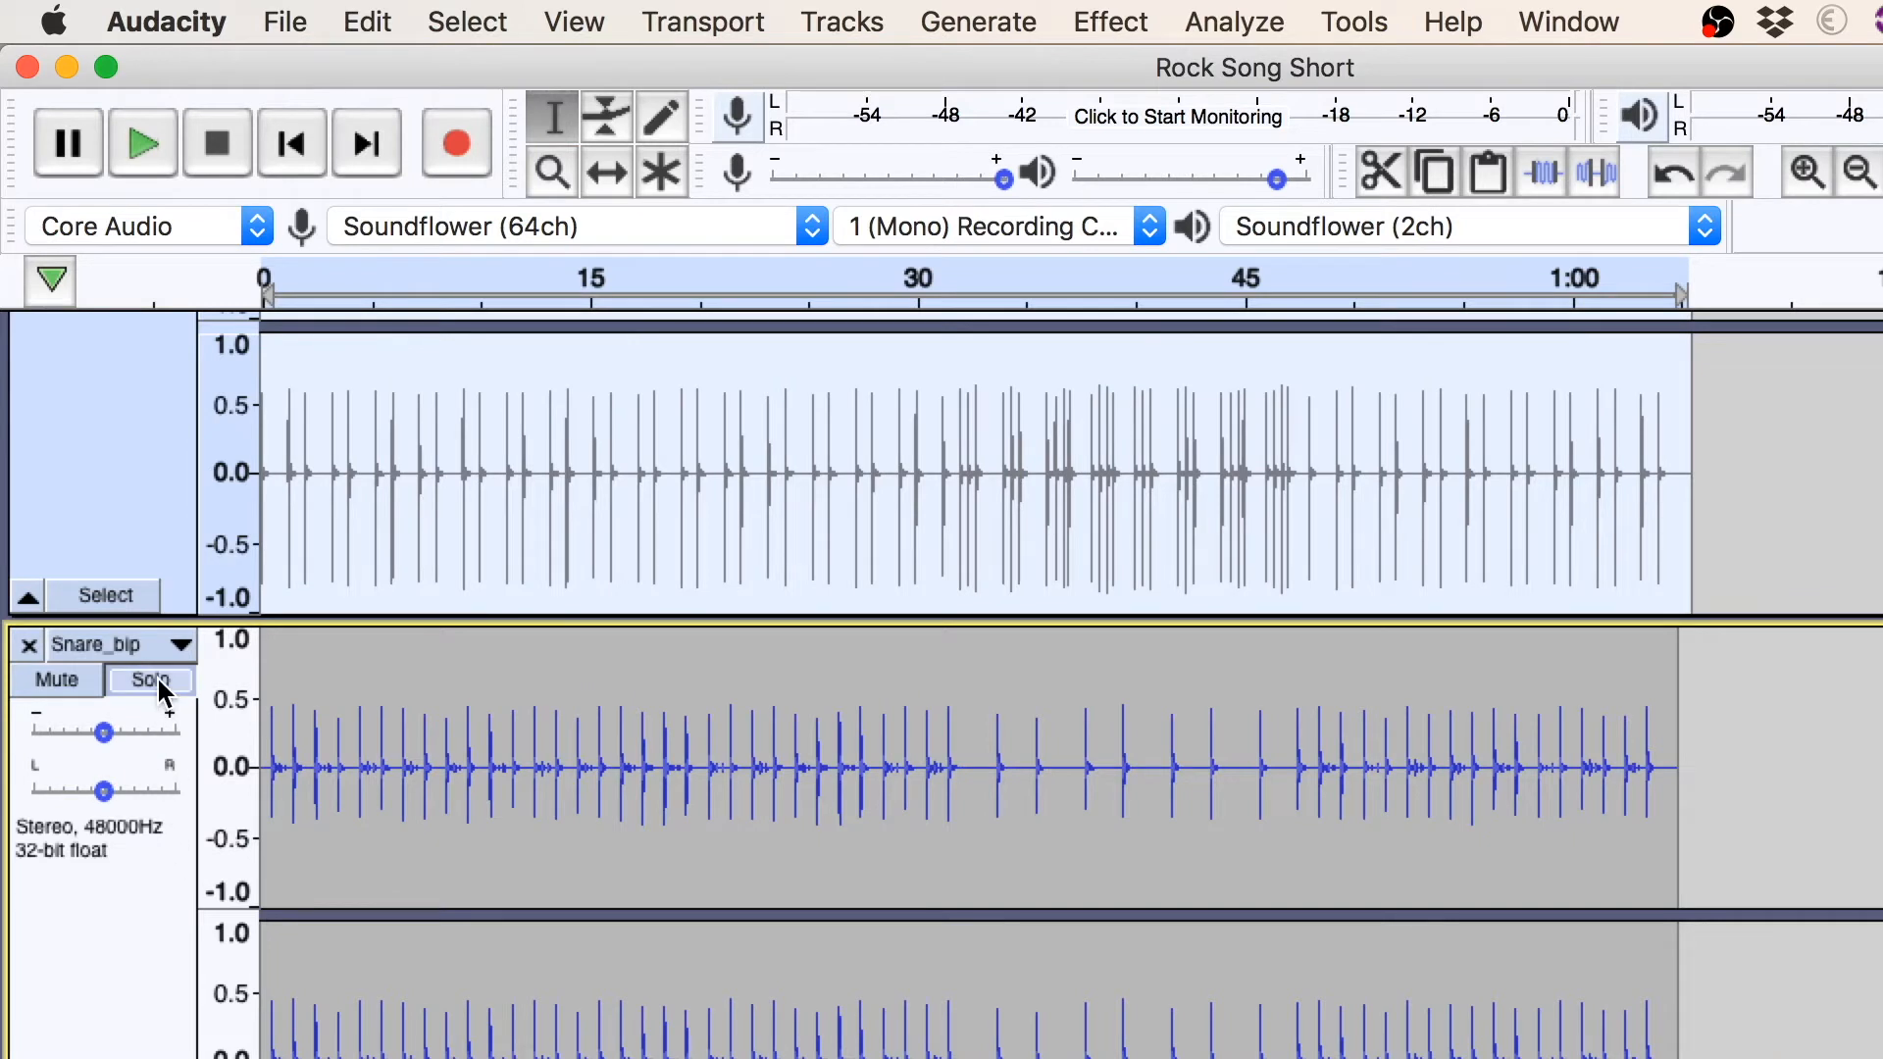
key("Return")
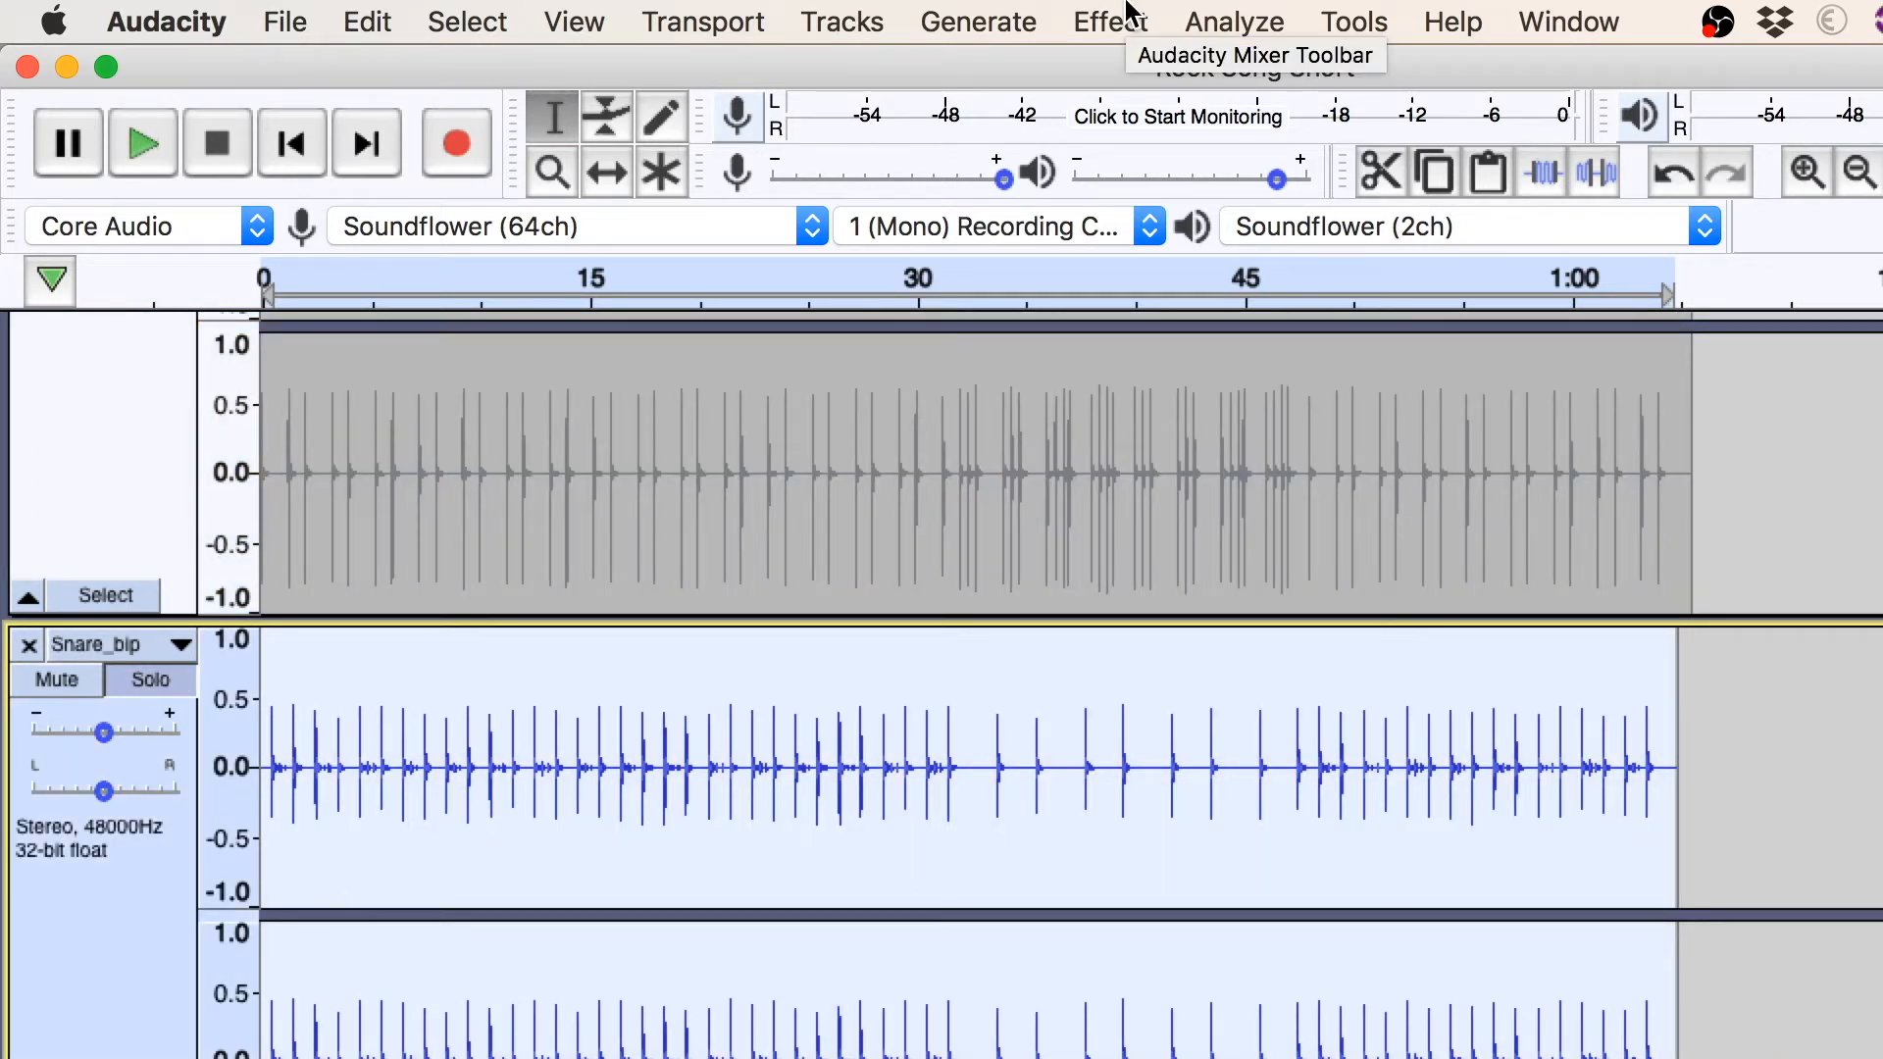
key("space")
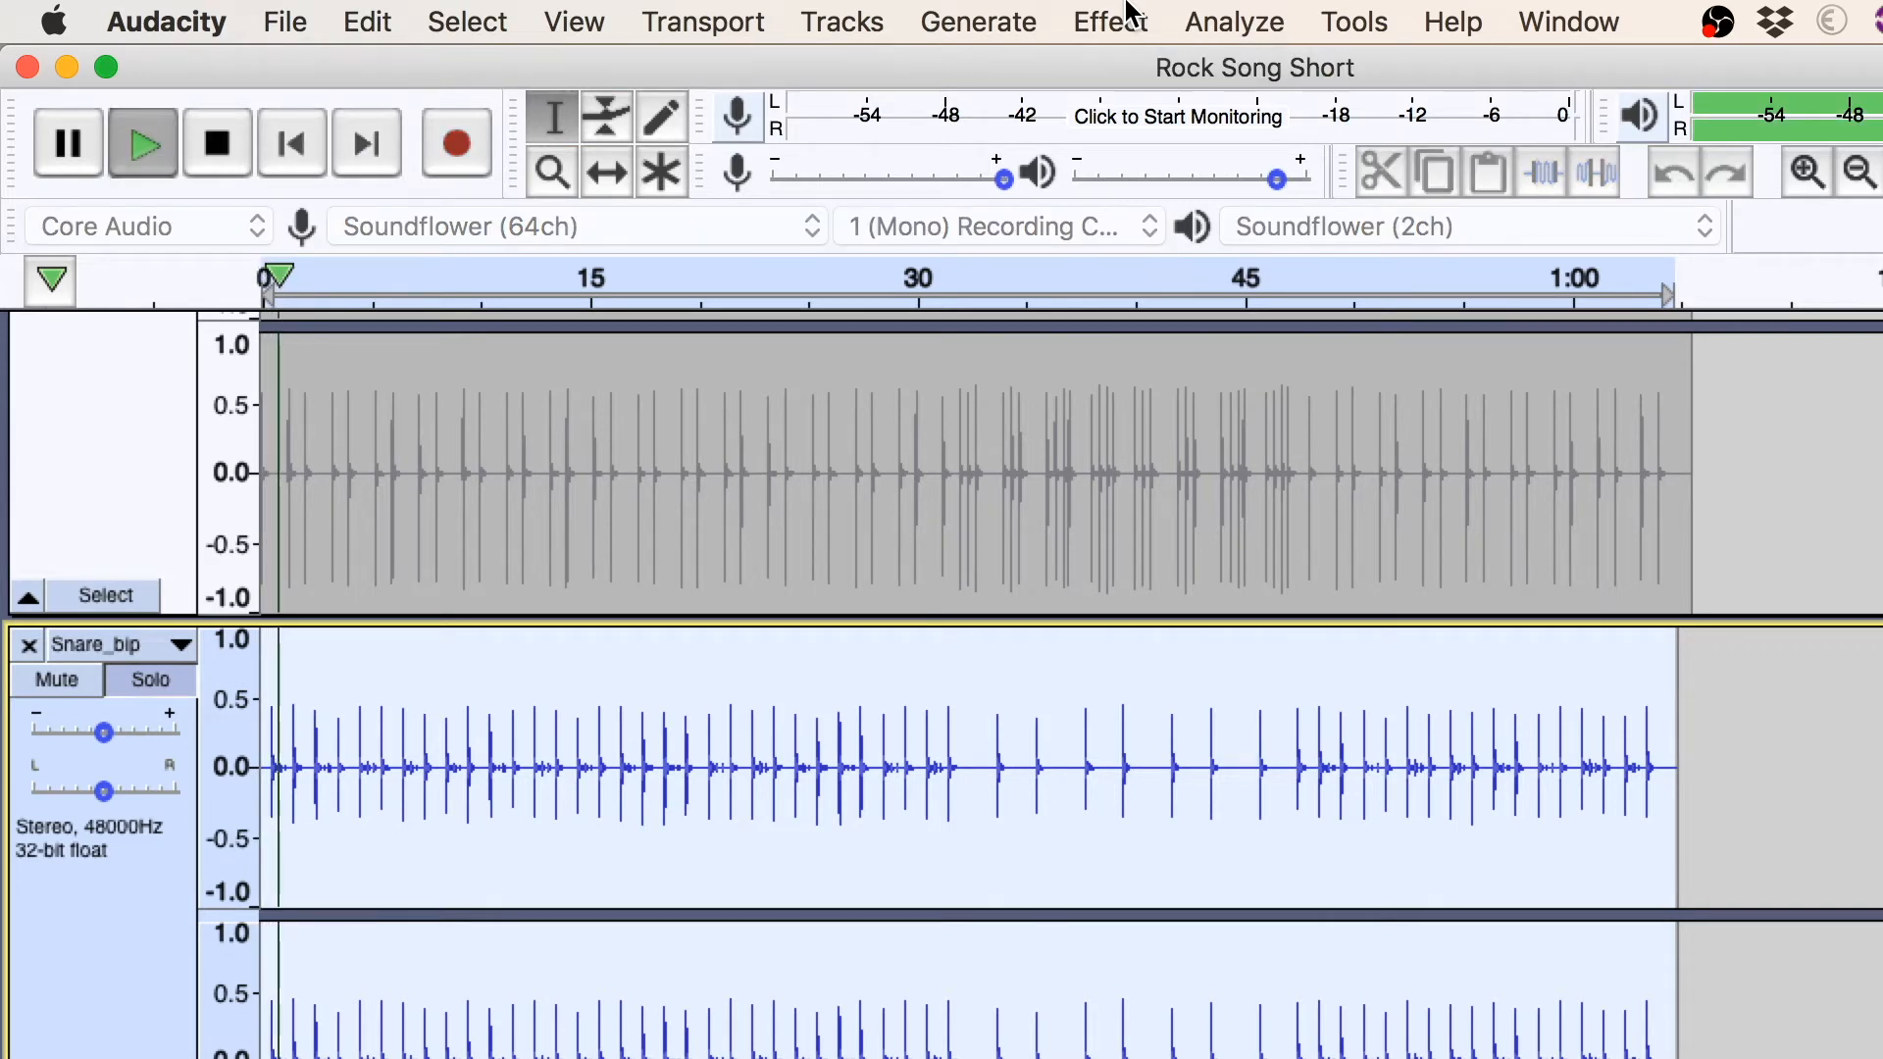
Apply Bass and Treble to the Snare_bip track with bass at 2 dB and treble at 1 dB, and close the effect
left_click(1128, 17)
left_click(1210, 261)
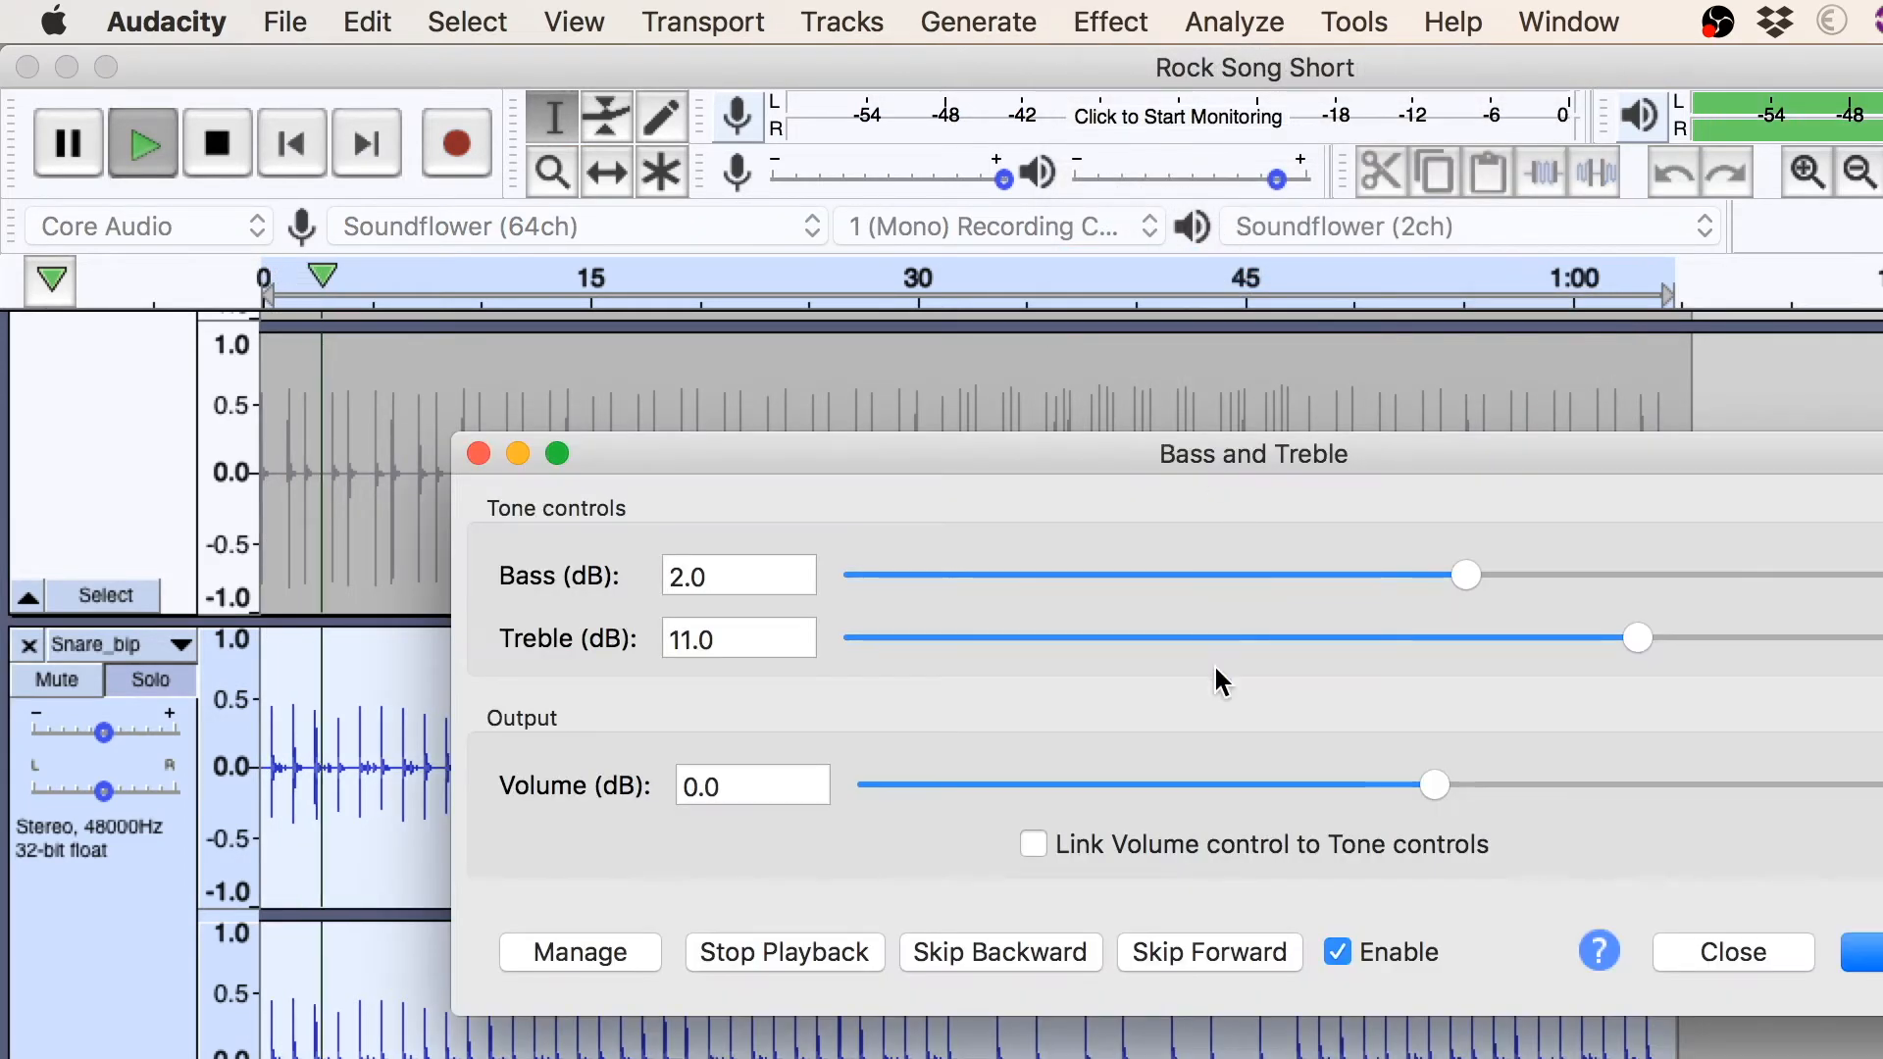
left_click_drag(1635, 638, 1467, 576)
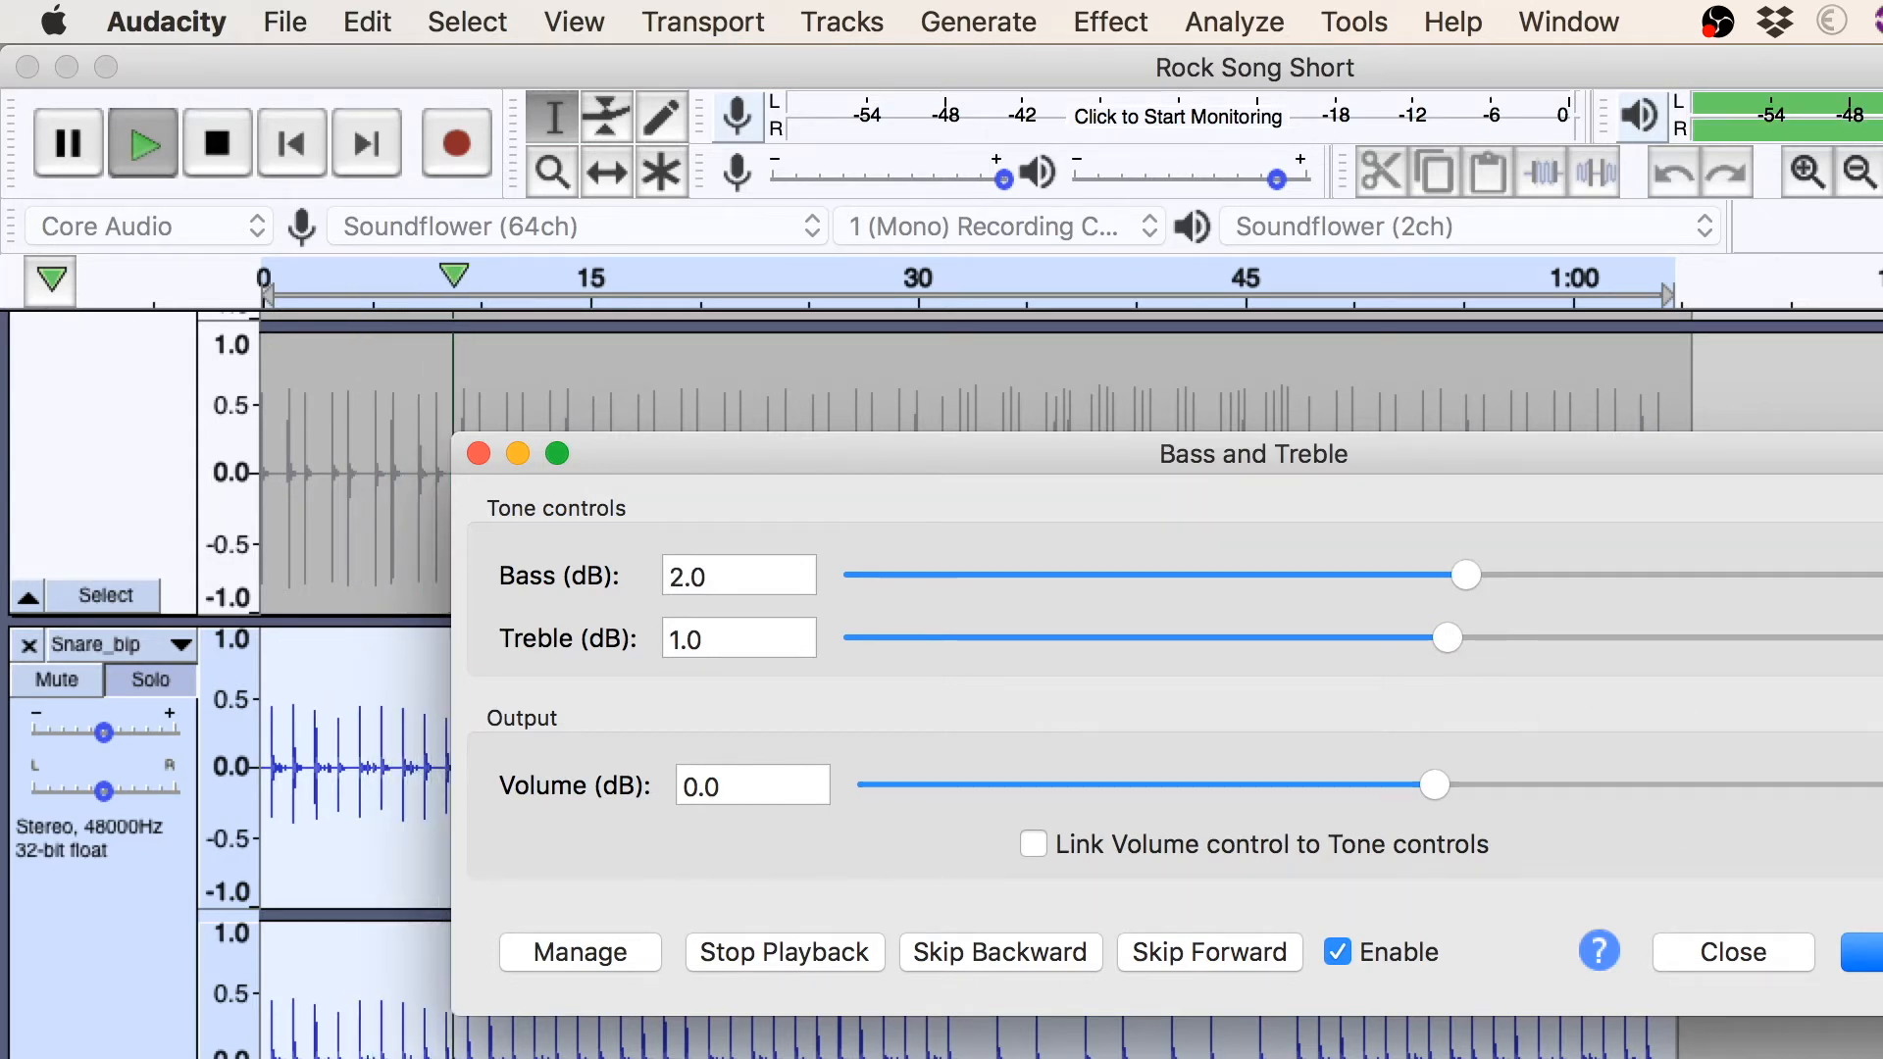
left_click(1875, 952)
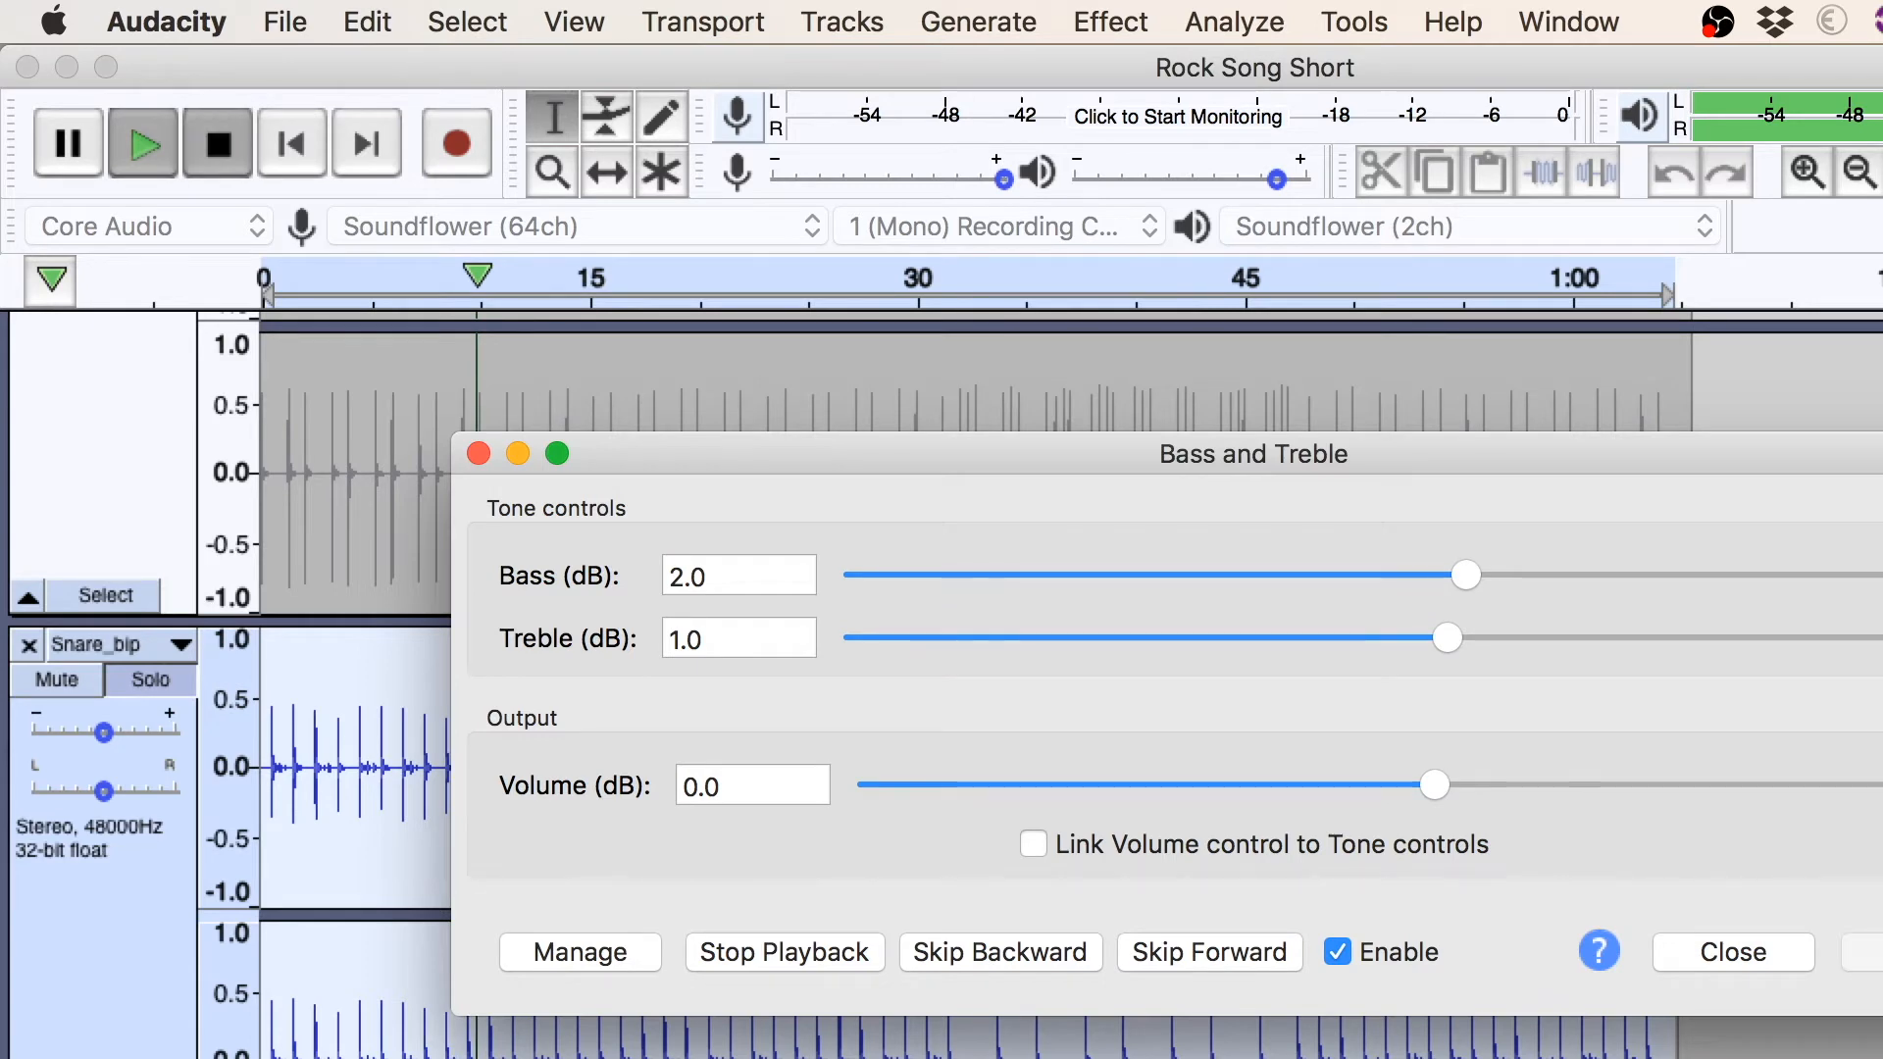
left_click(559, 409)
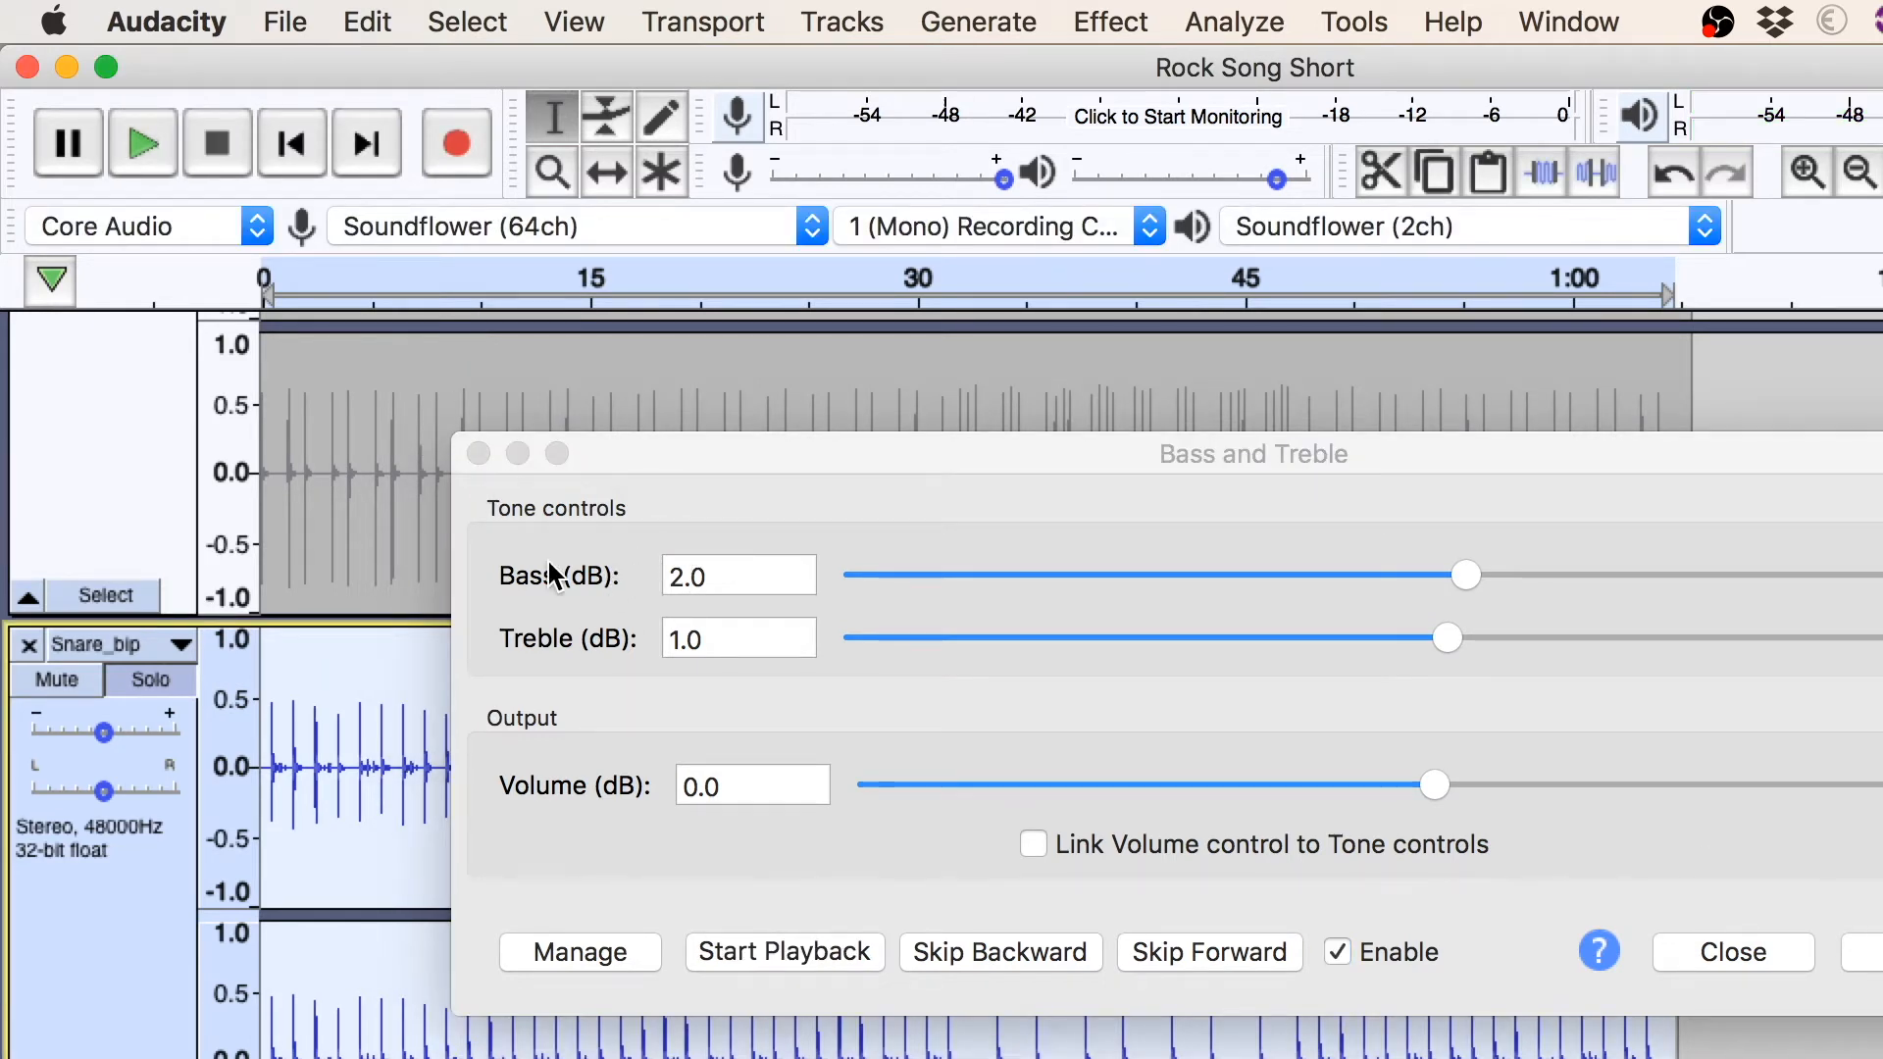
left_click(479, 453)
Preview and apply Reverb to the Snare_bip track with a room size of 45%
left_click(1103, 16)
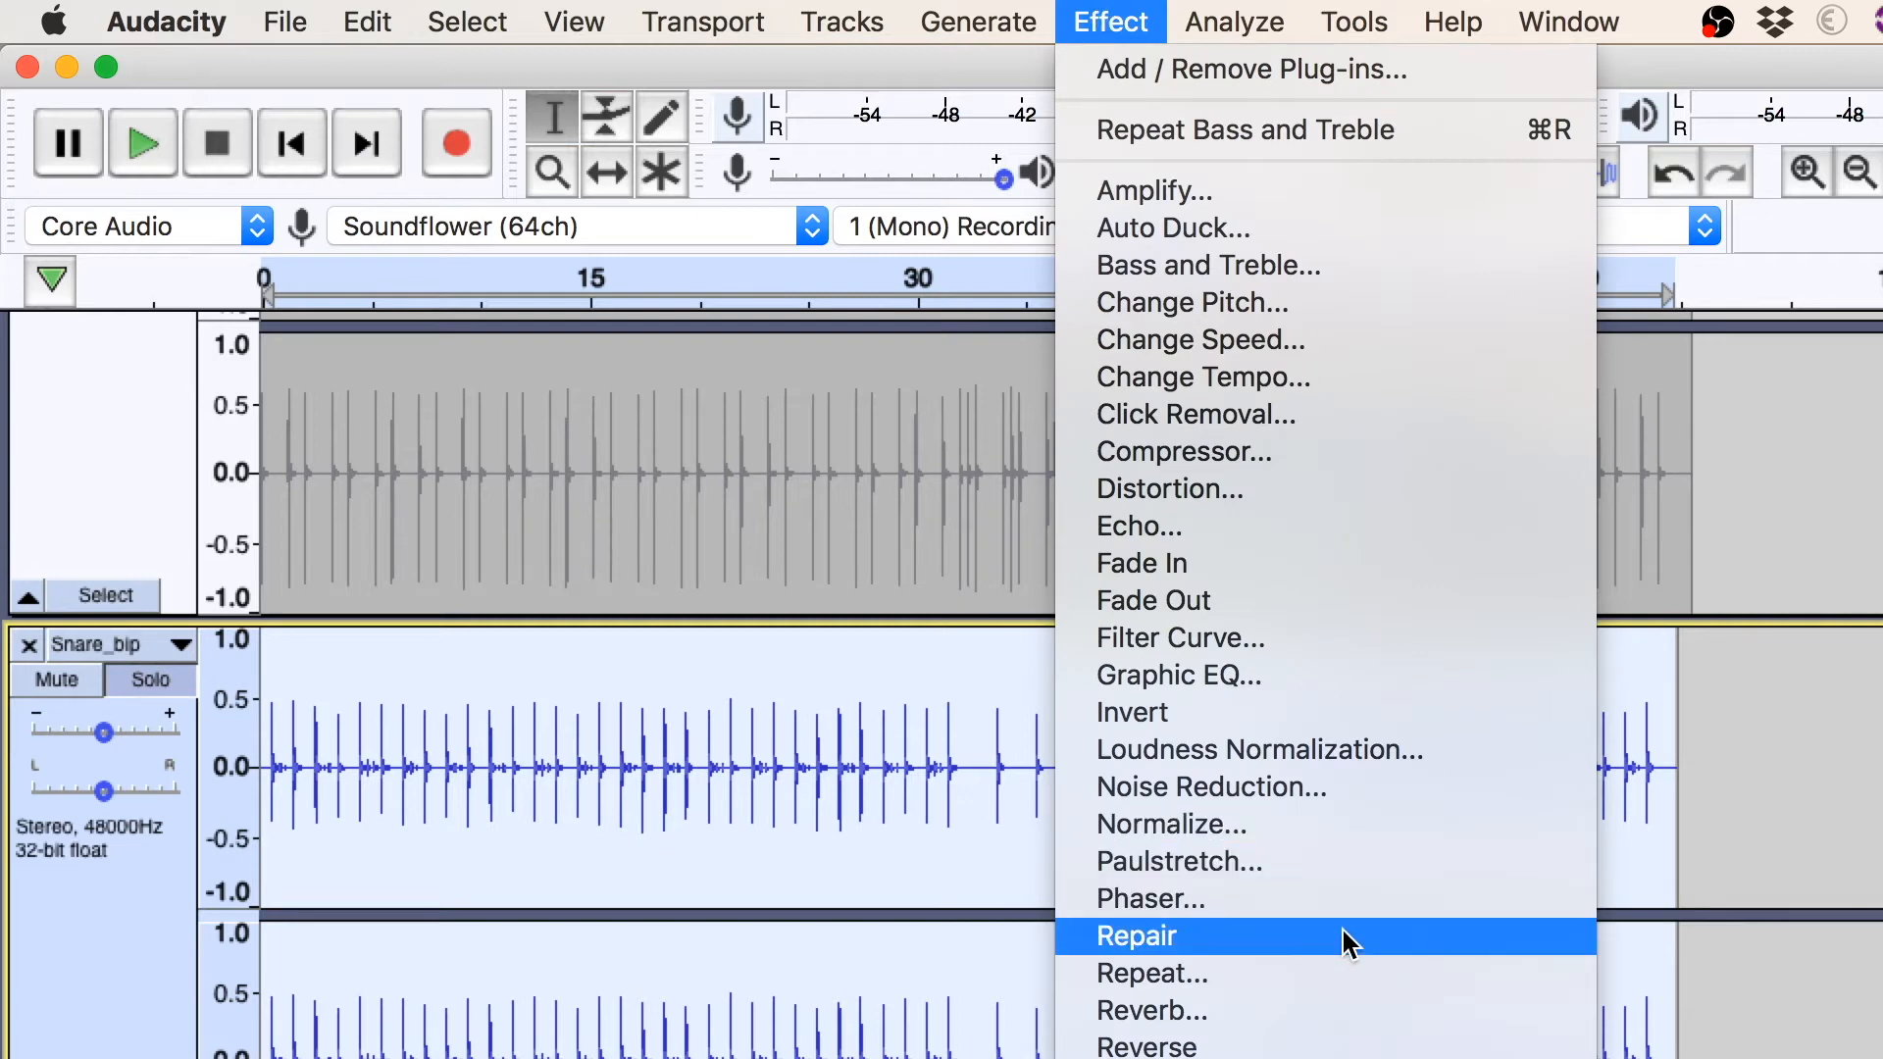
left_click(1350, 1007)
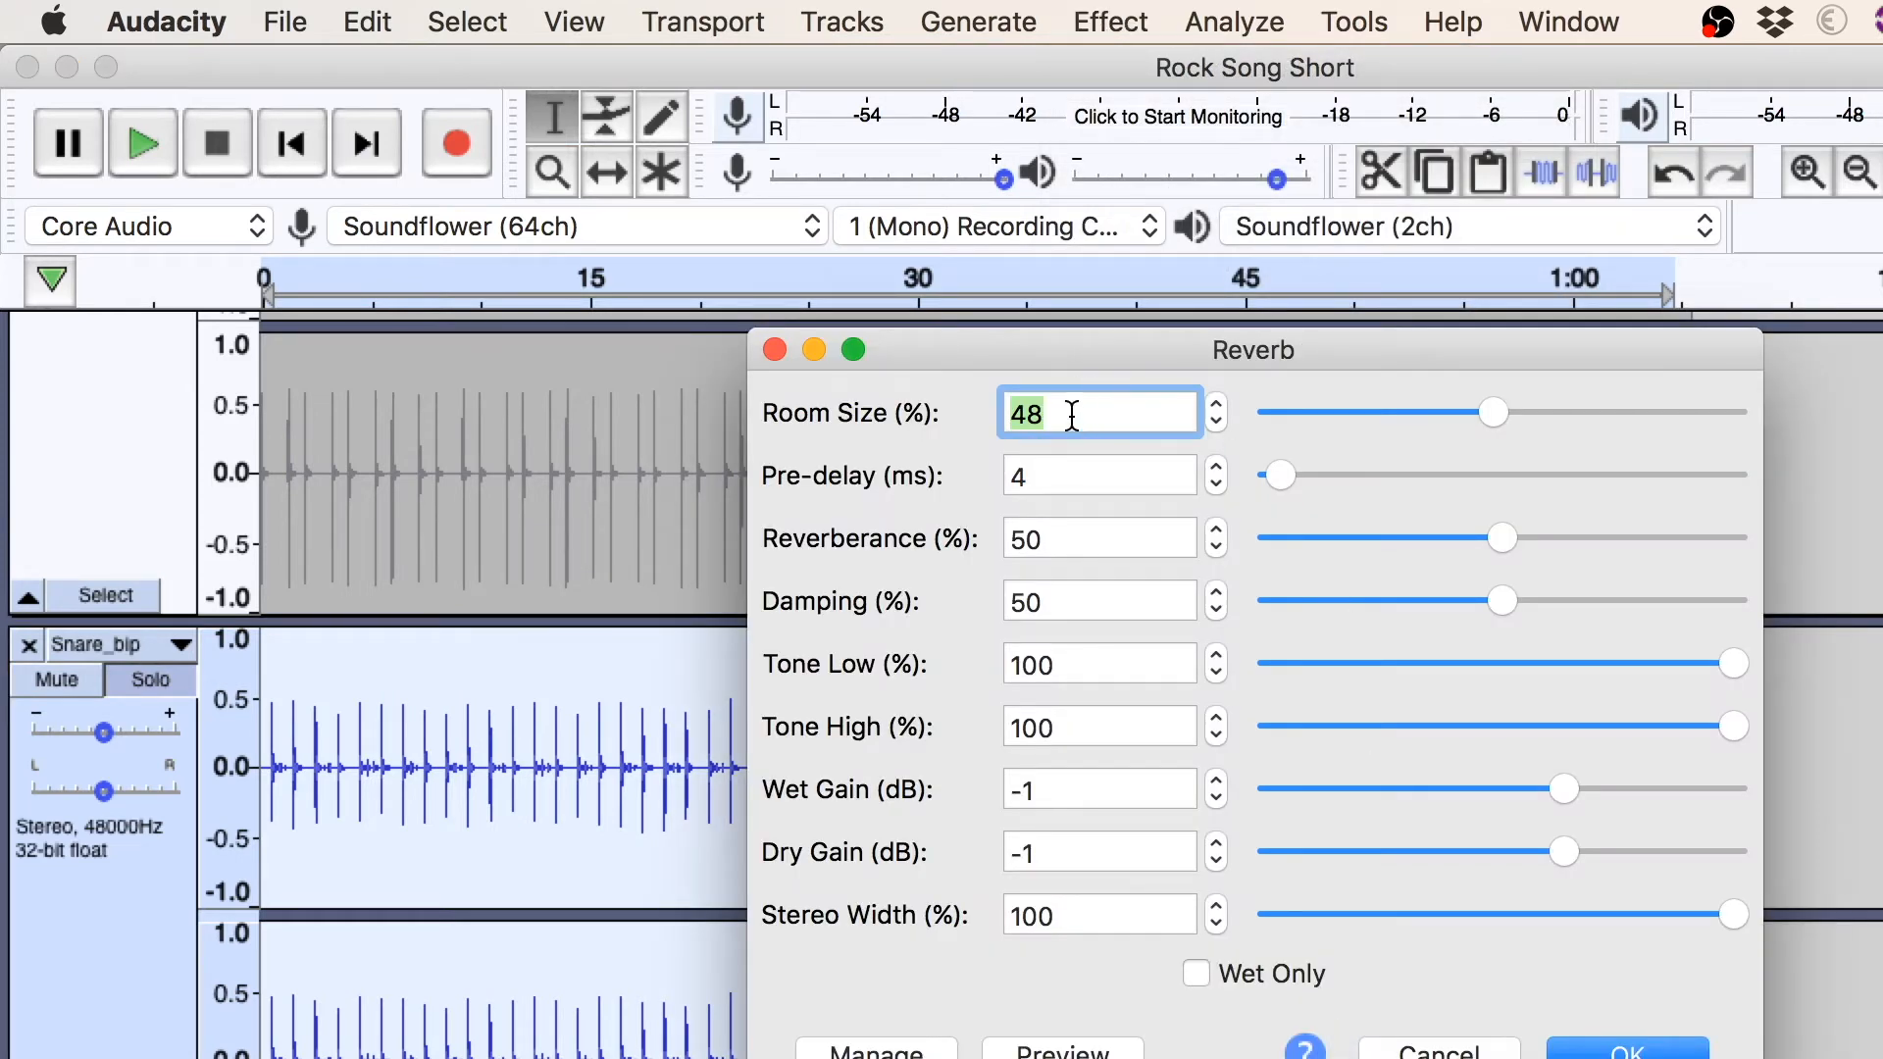
type("45")
left_click(1104, 1054)
left_click(1628, 1051)
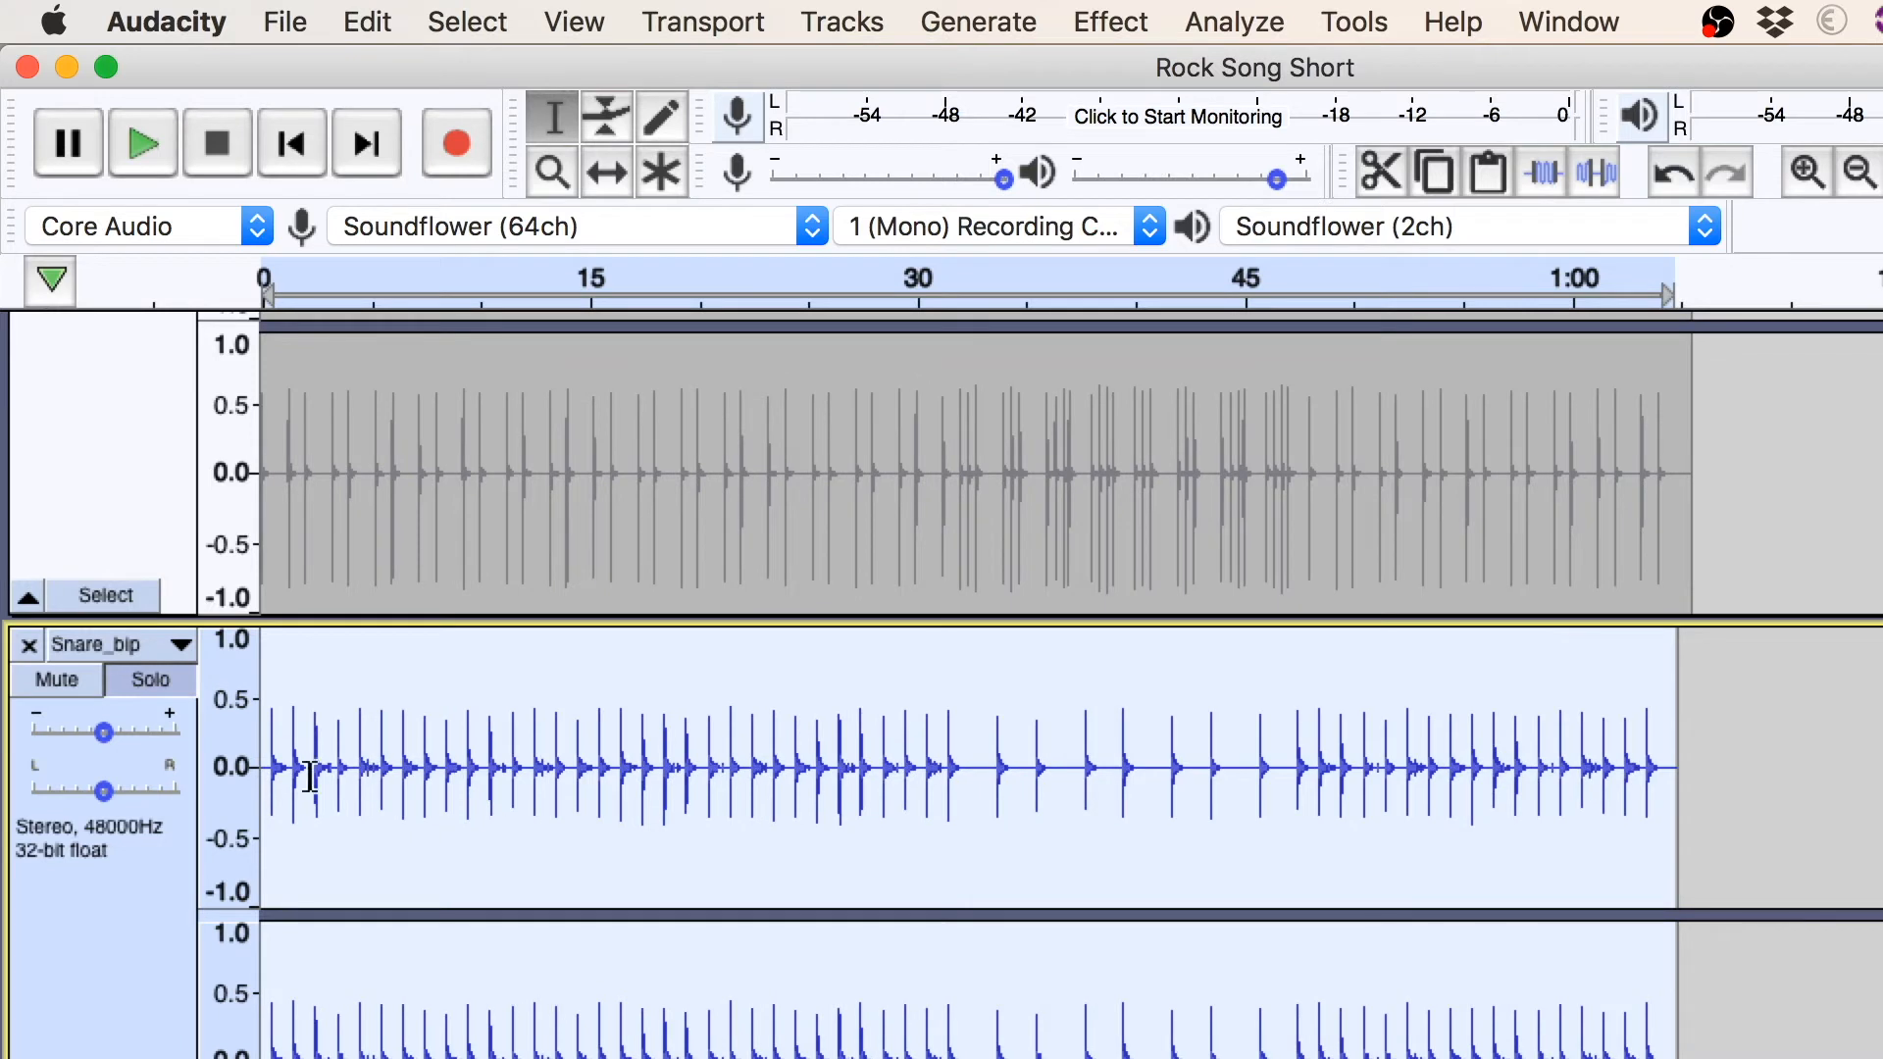
Turn off solo on the Snare_bip track and briefly play the processed kick and snare together
left_click(141, 679)
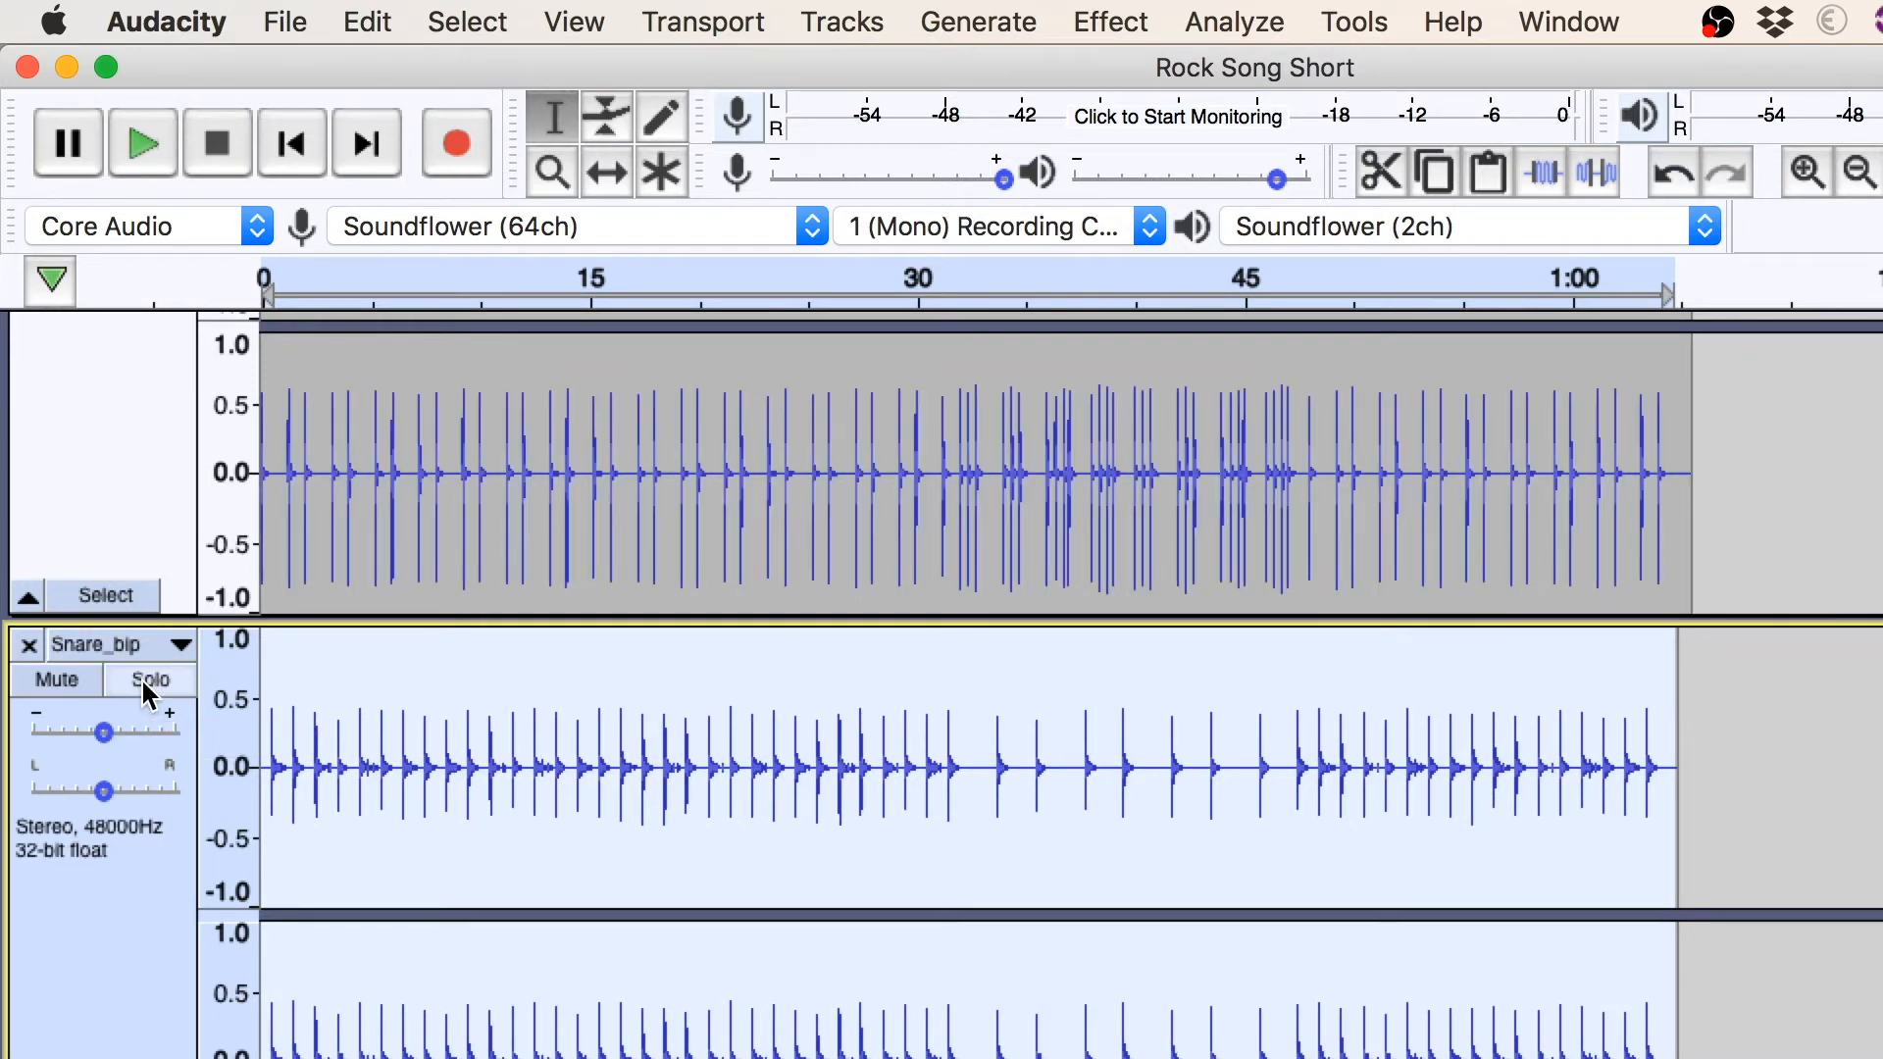
key("space")
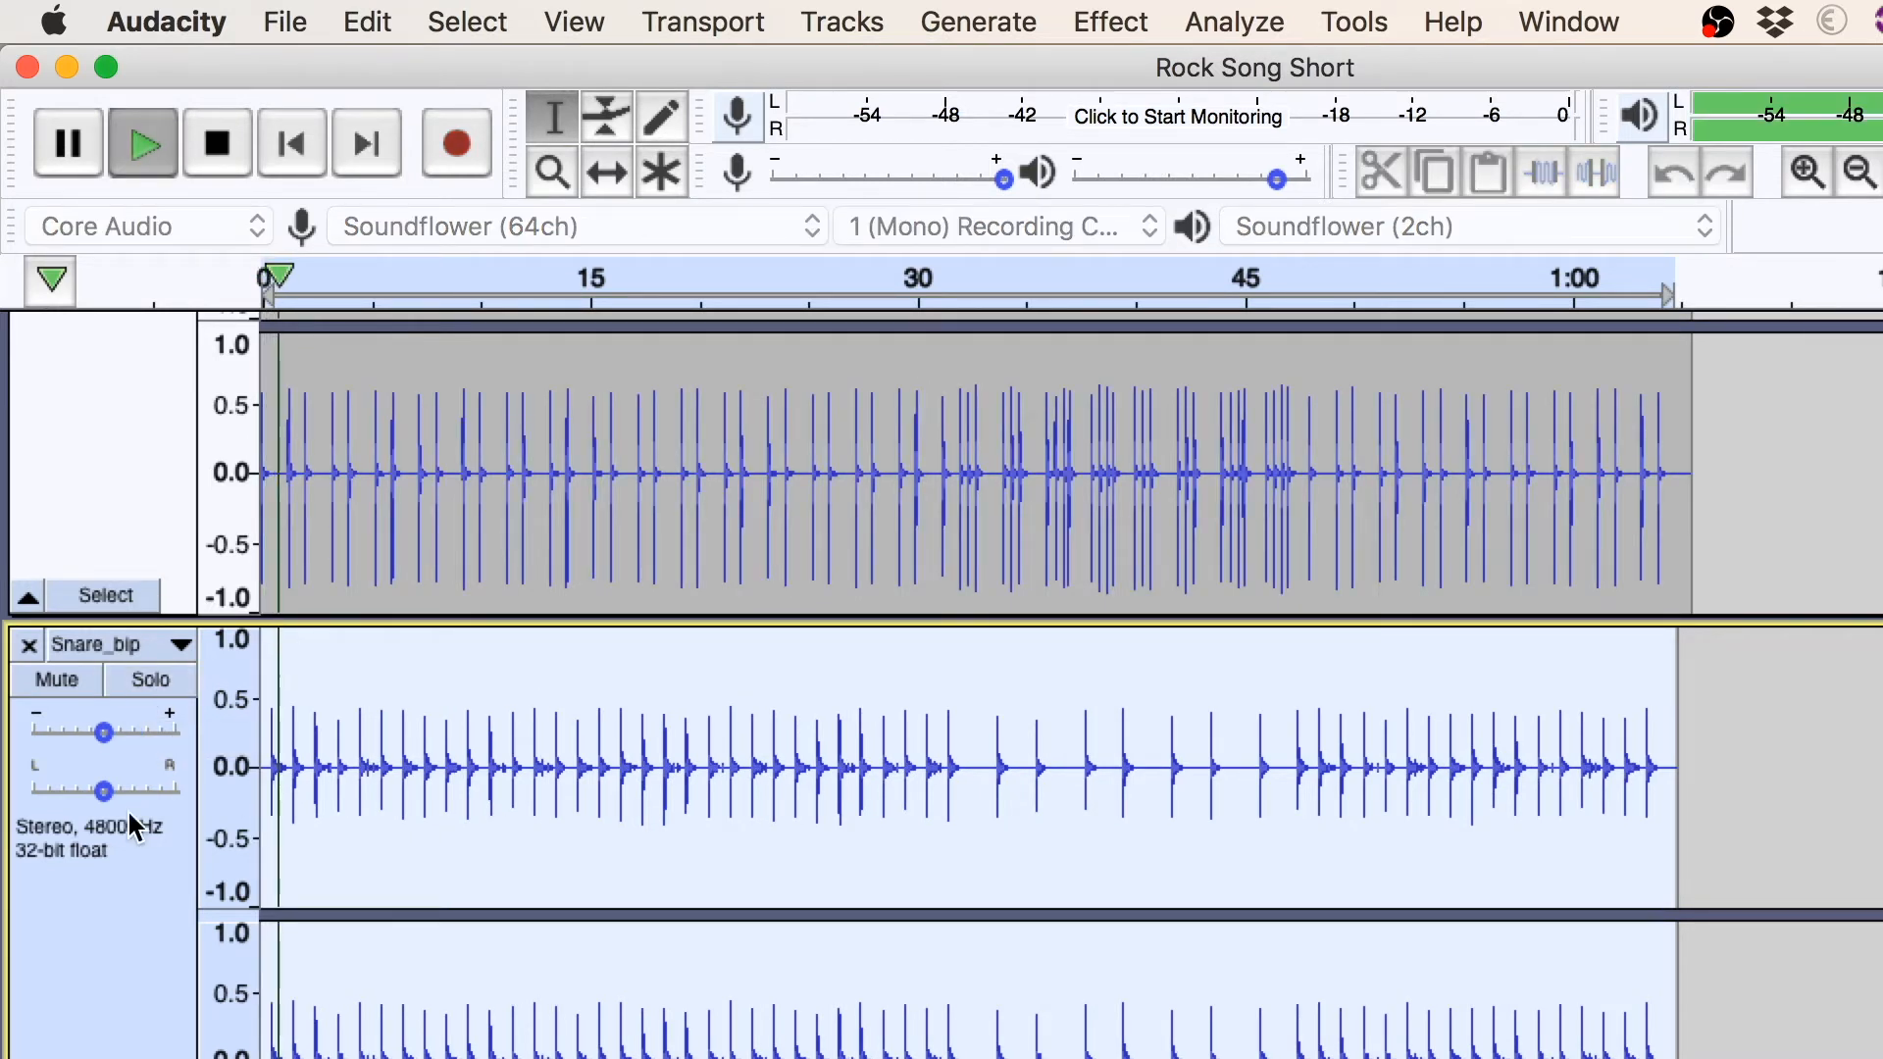
left_click(217, 143)
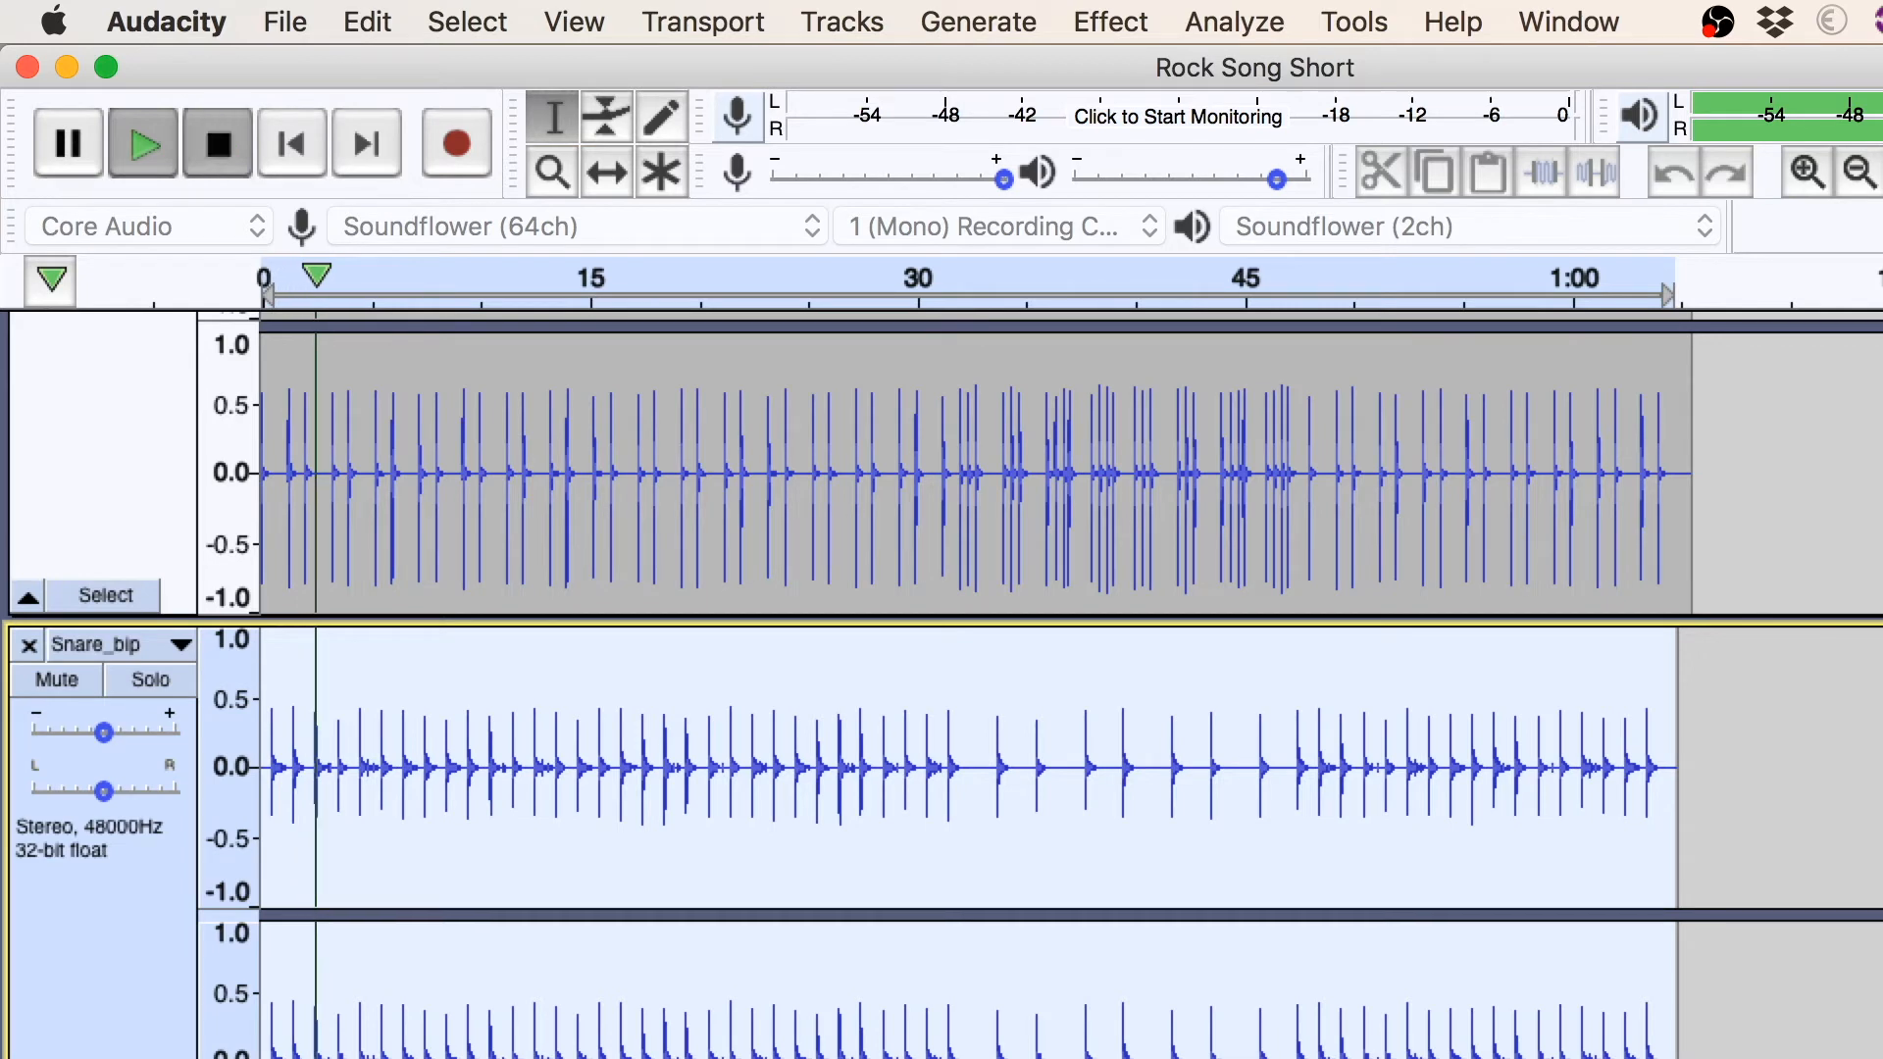
Mute the Gtr_bip and Bass_bip tracks in the Mixer Board, start playback of the drum tracks, and close the board
left_click(704, 19)
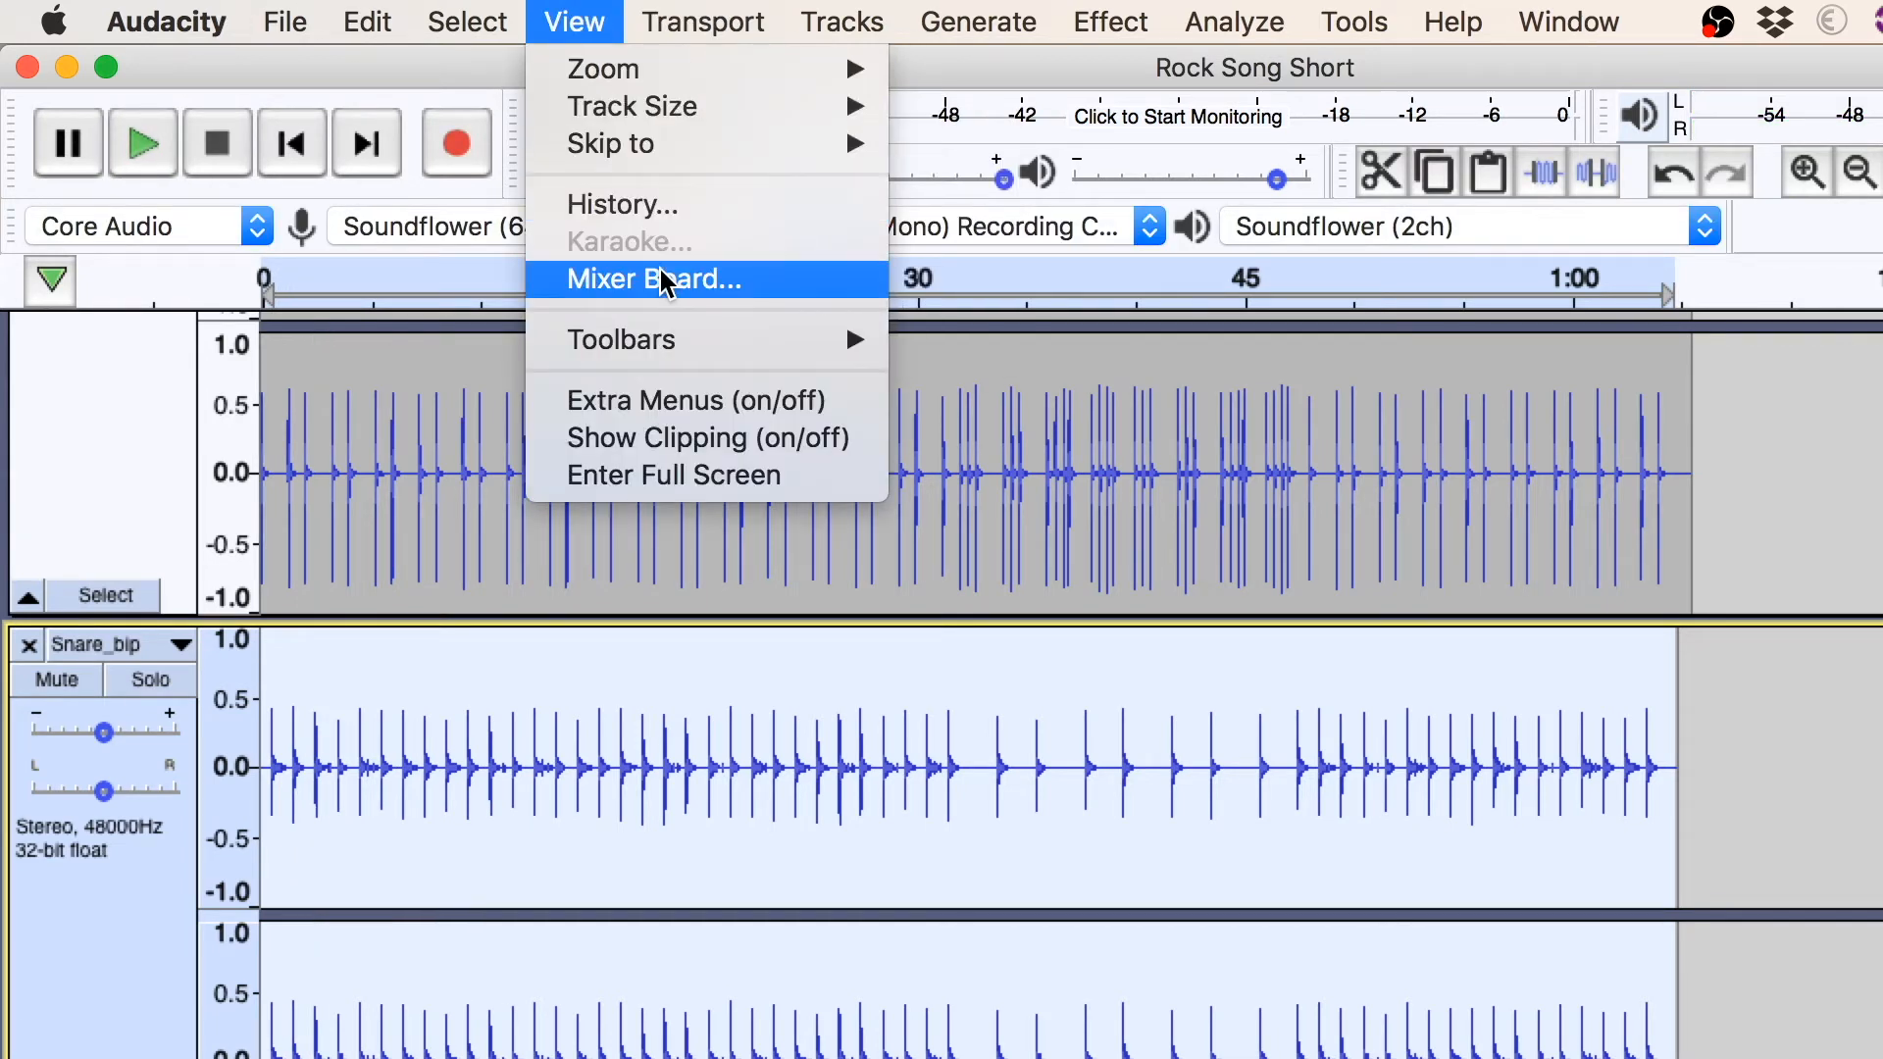
left_click(681, 278)
left_click(1811, 582)
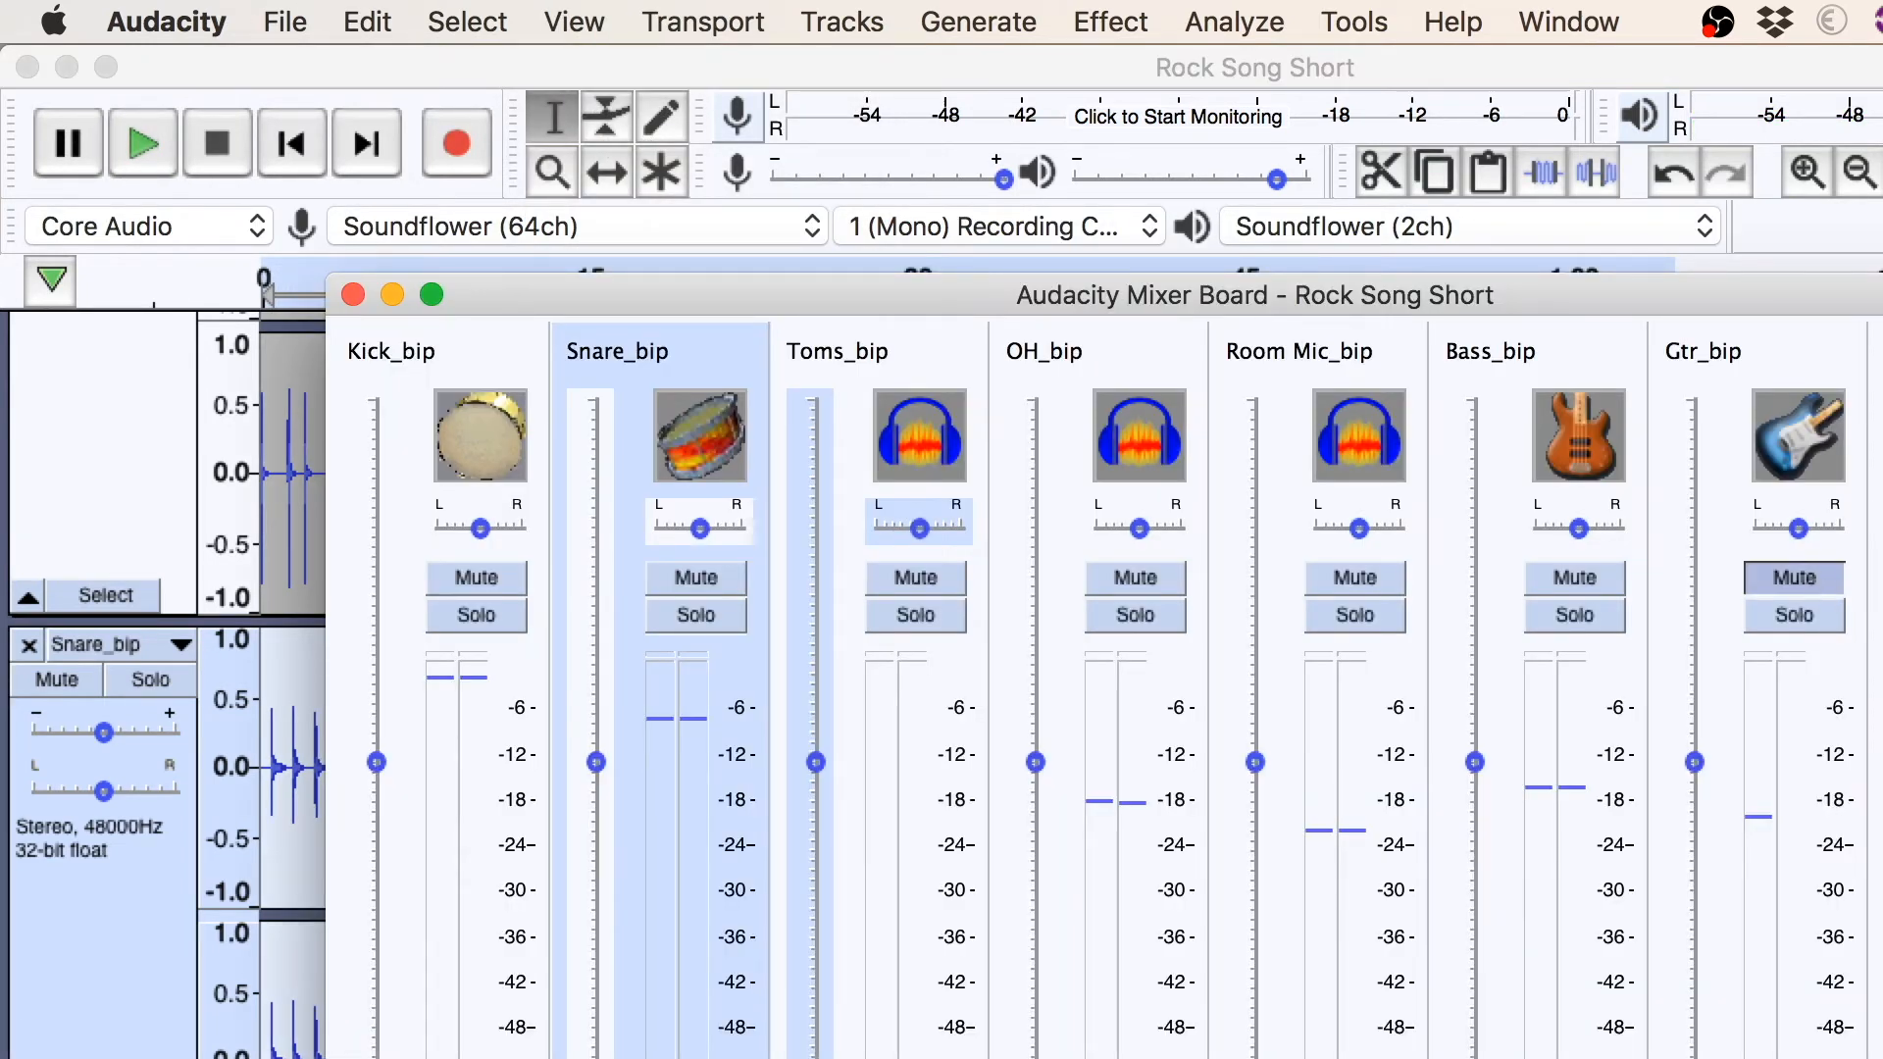
left_click(1593, 580)
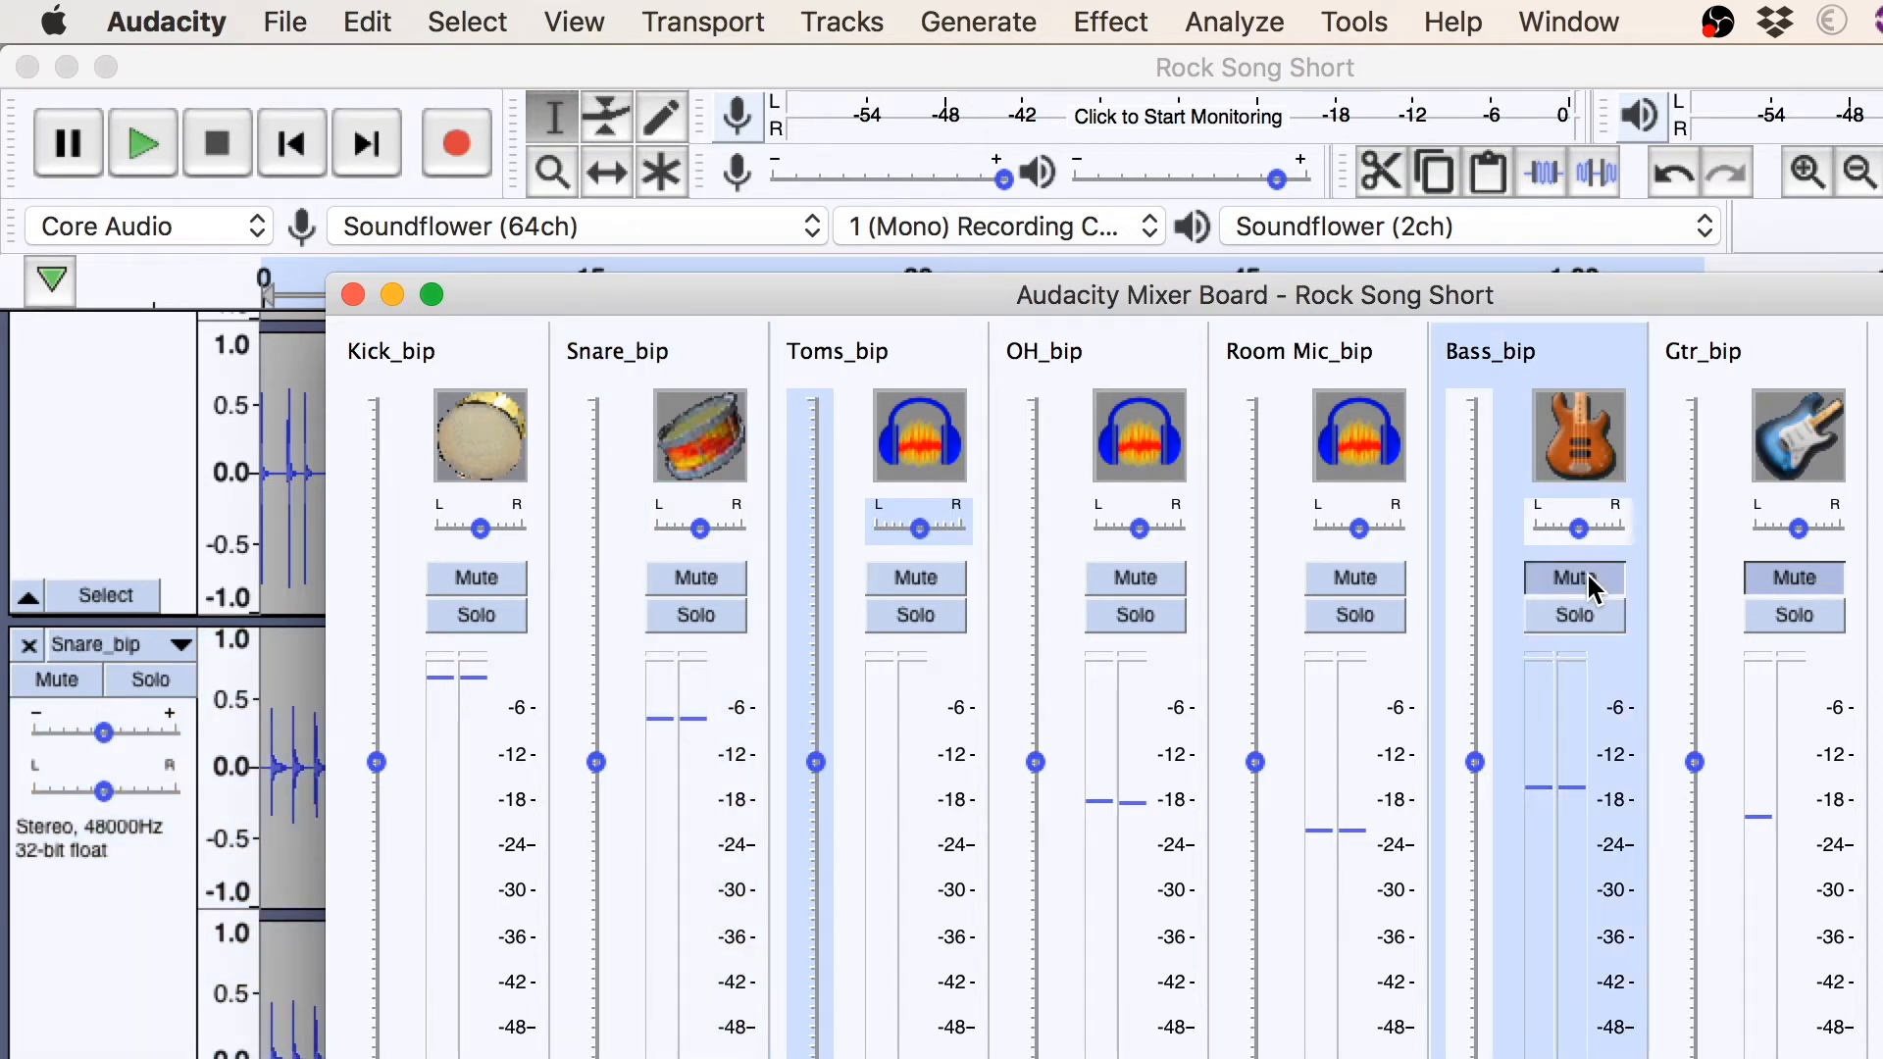
key("space")
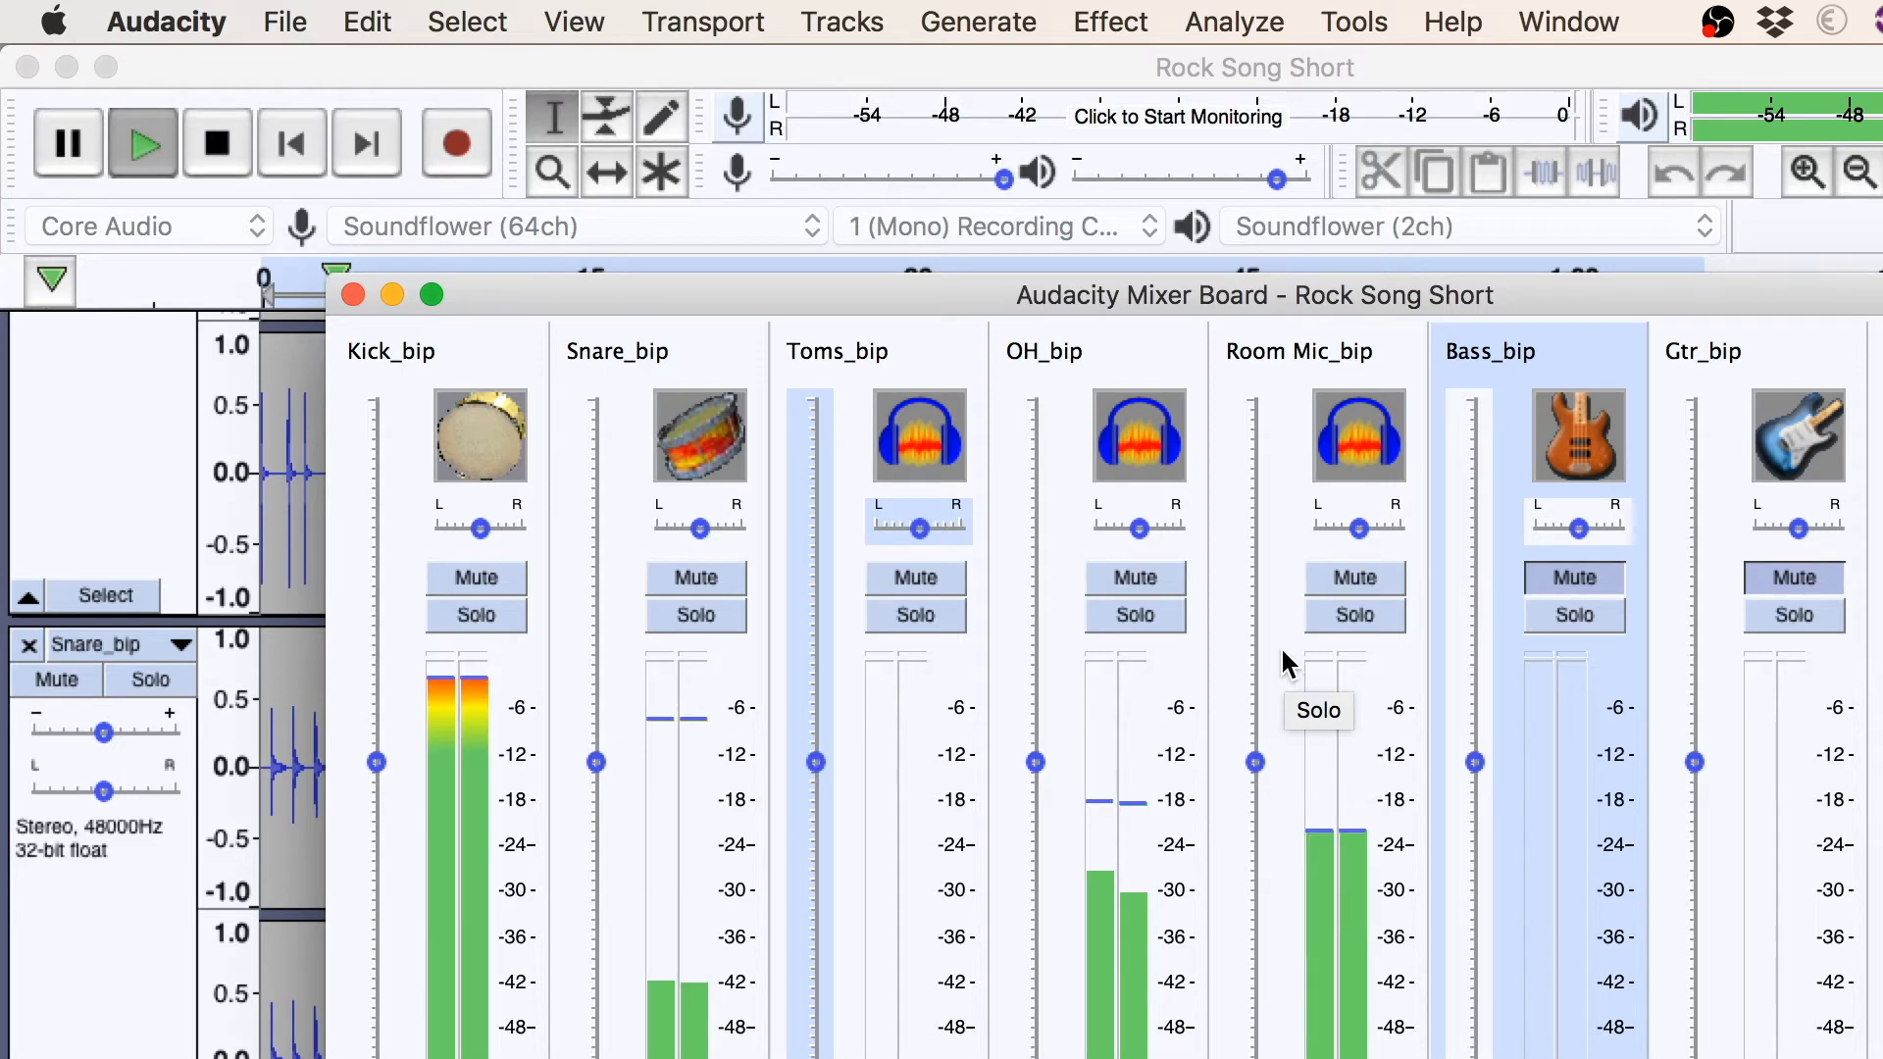
left_click(353, 294)
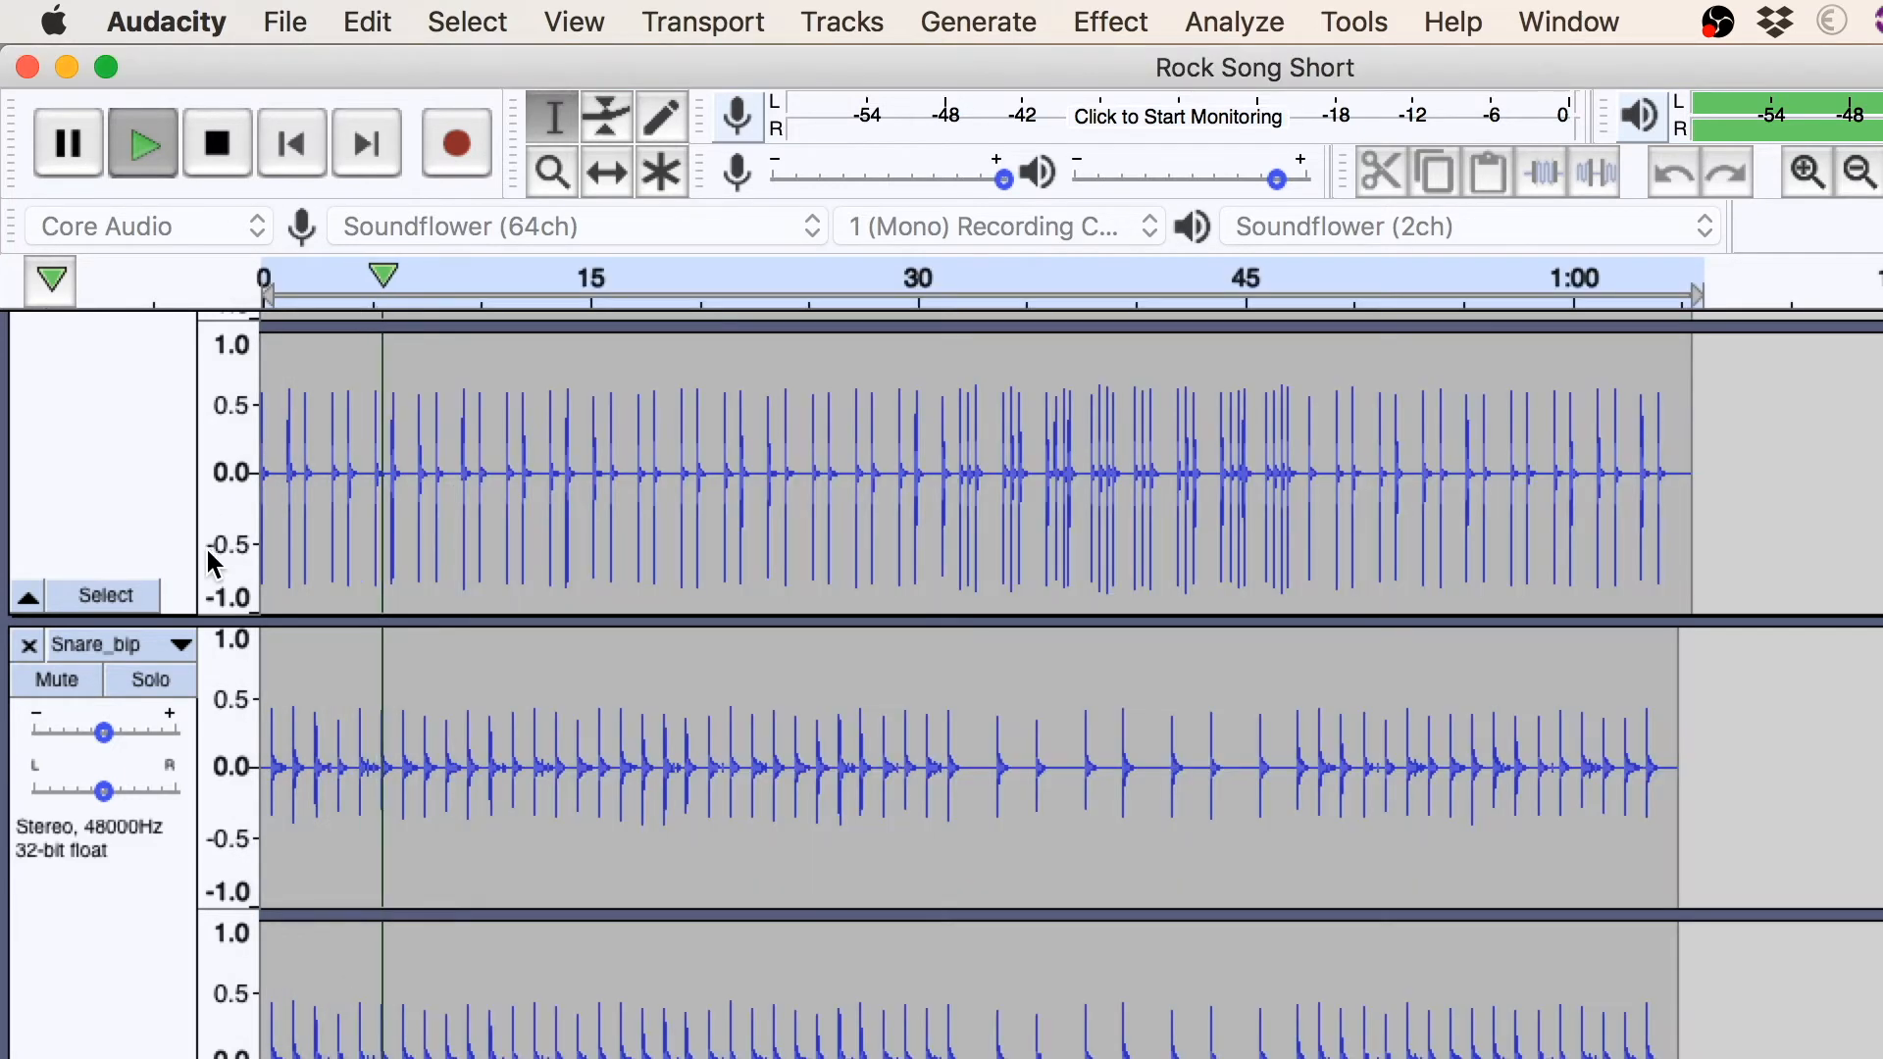
Solo the OH_bip track and play it from the beginning of the song
scroll(166, 922, "down", 10)
left_click(160, 910)
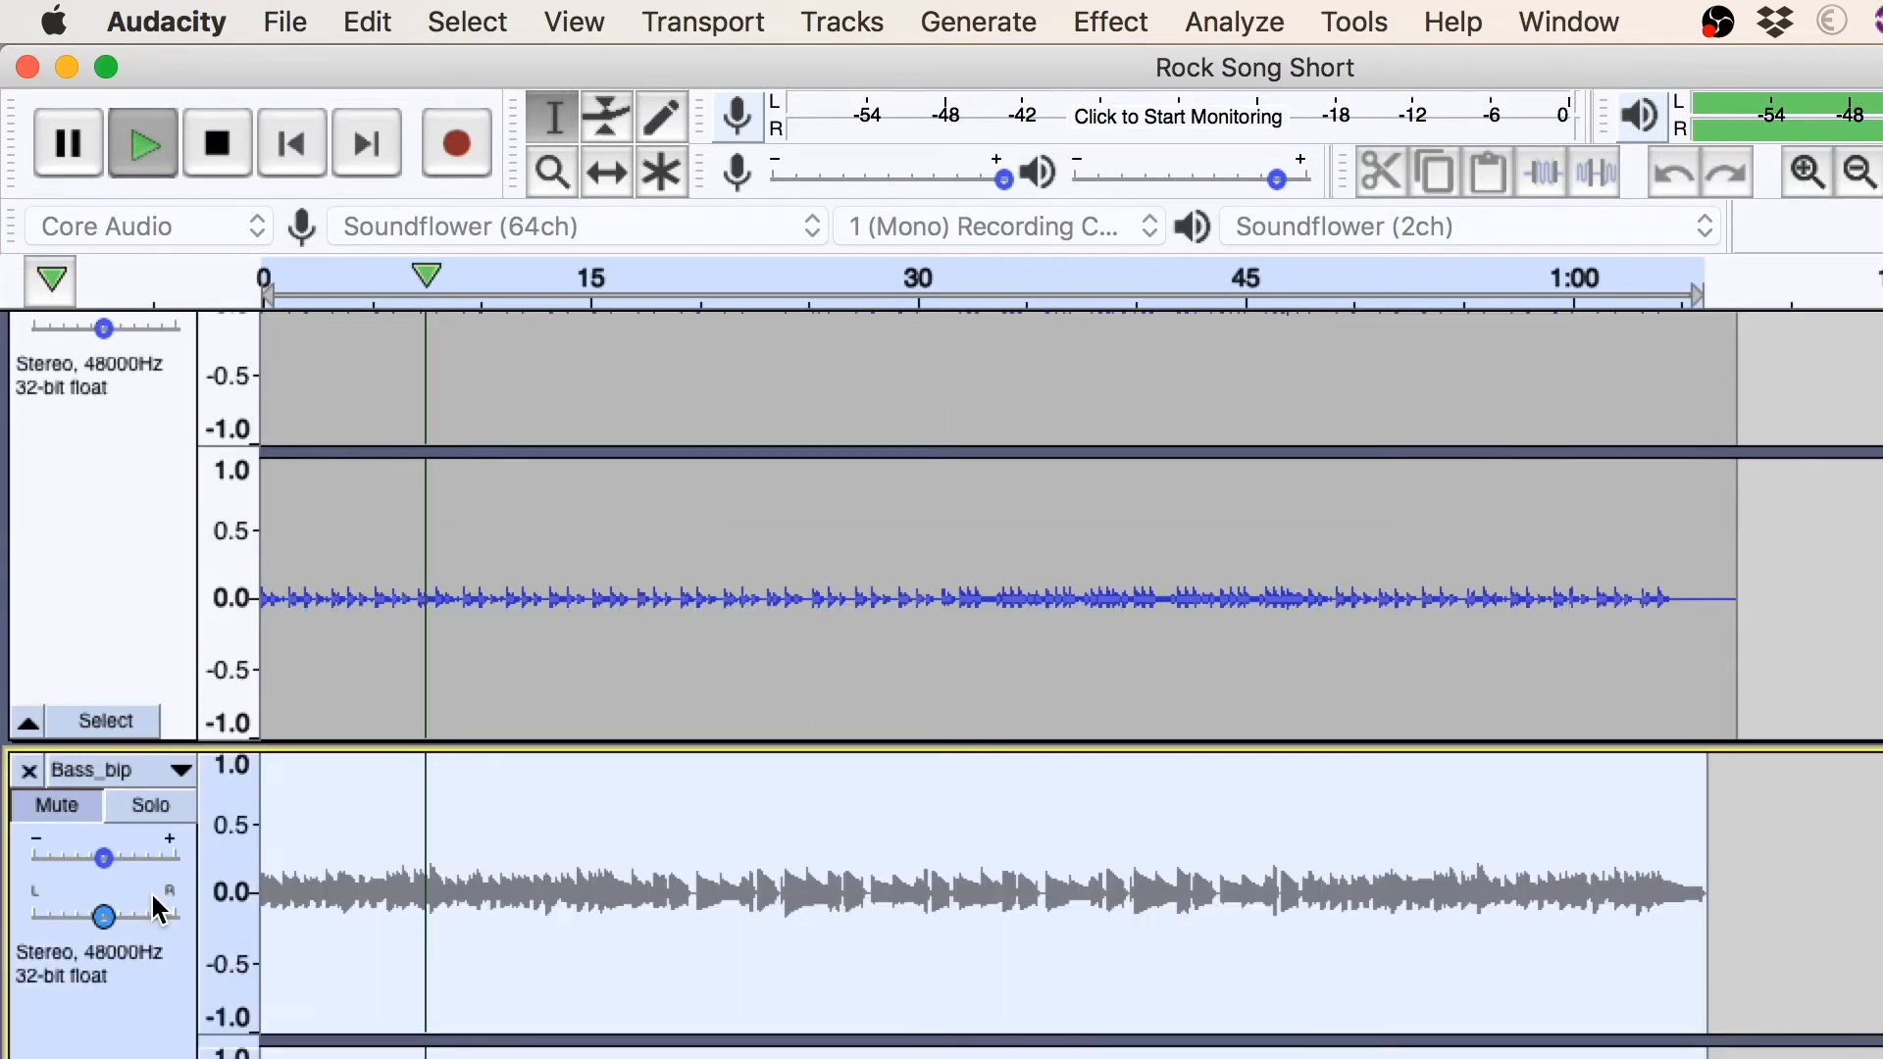
scroll(155, 897, "up", 5)
scroll(178, 813, "up", 3)
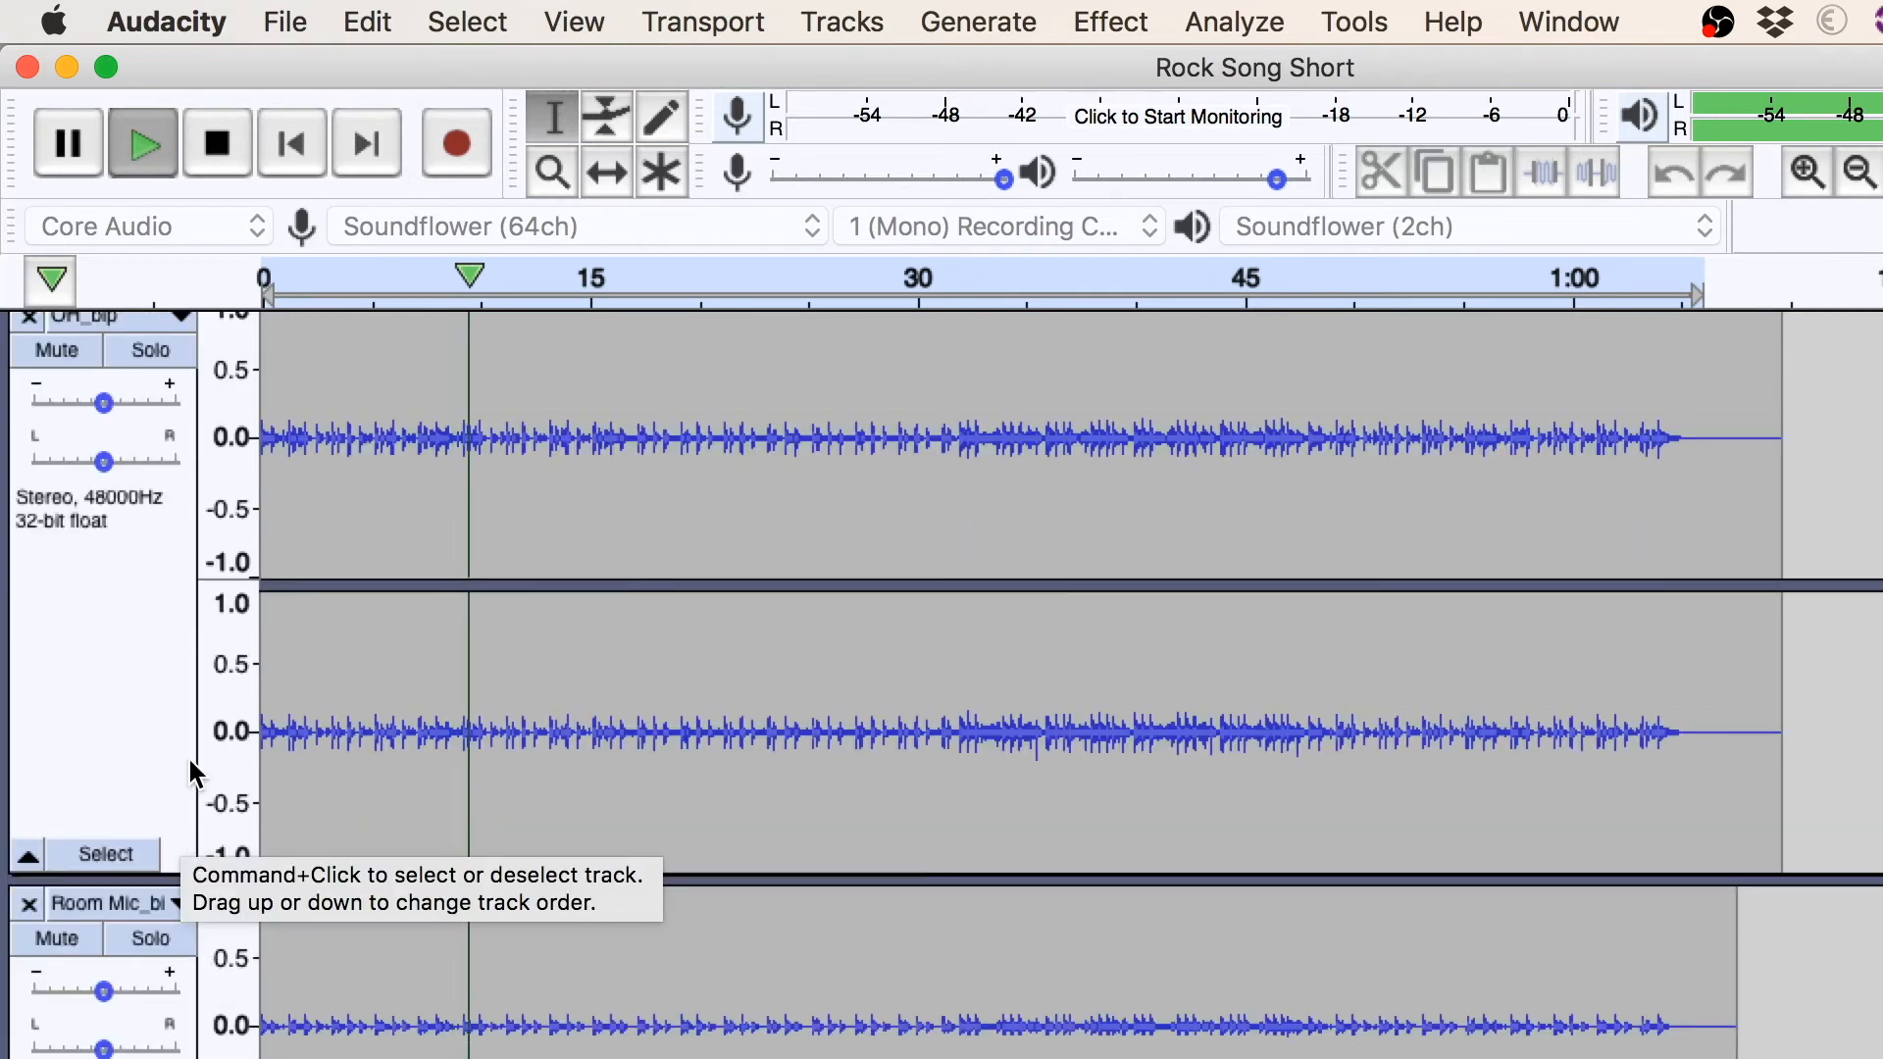
scroll(191, 750, "up", 2)
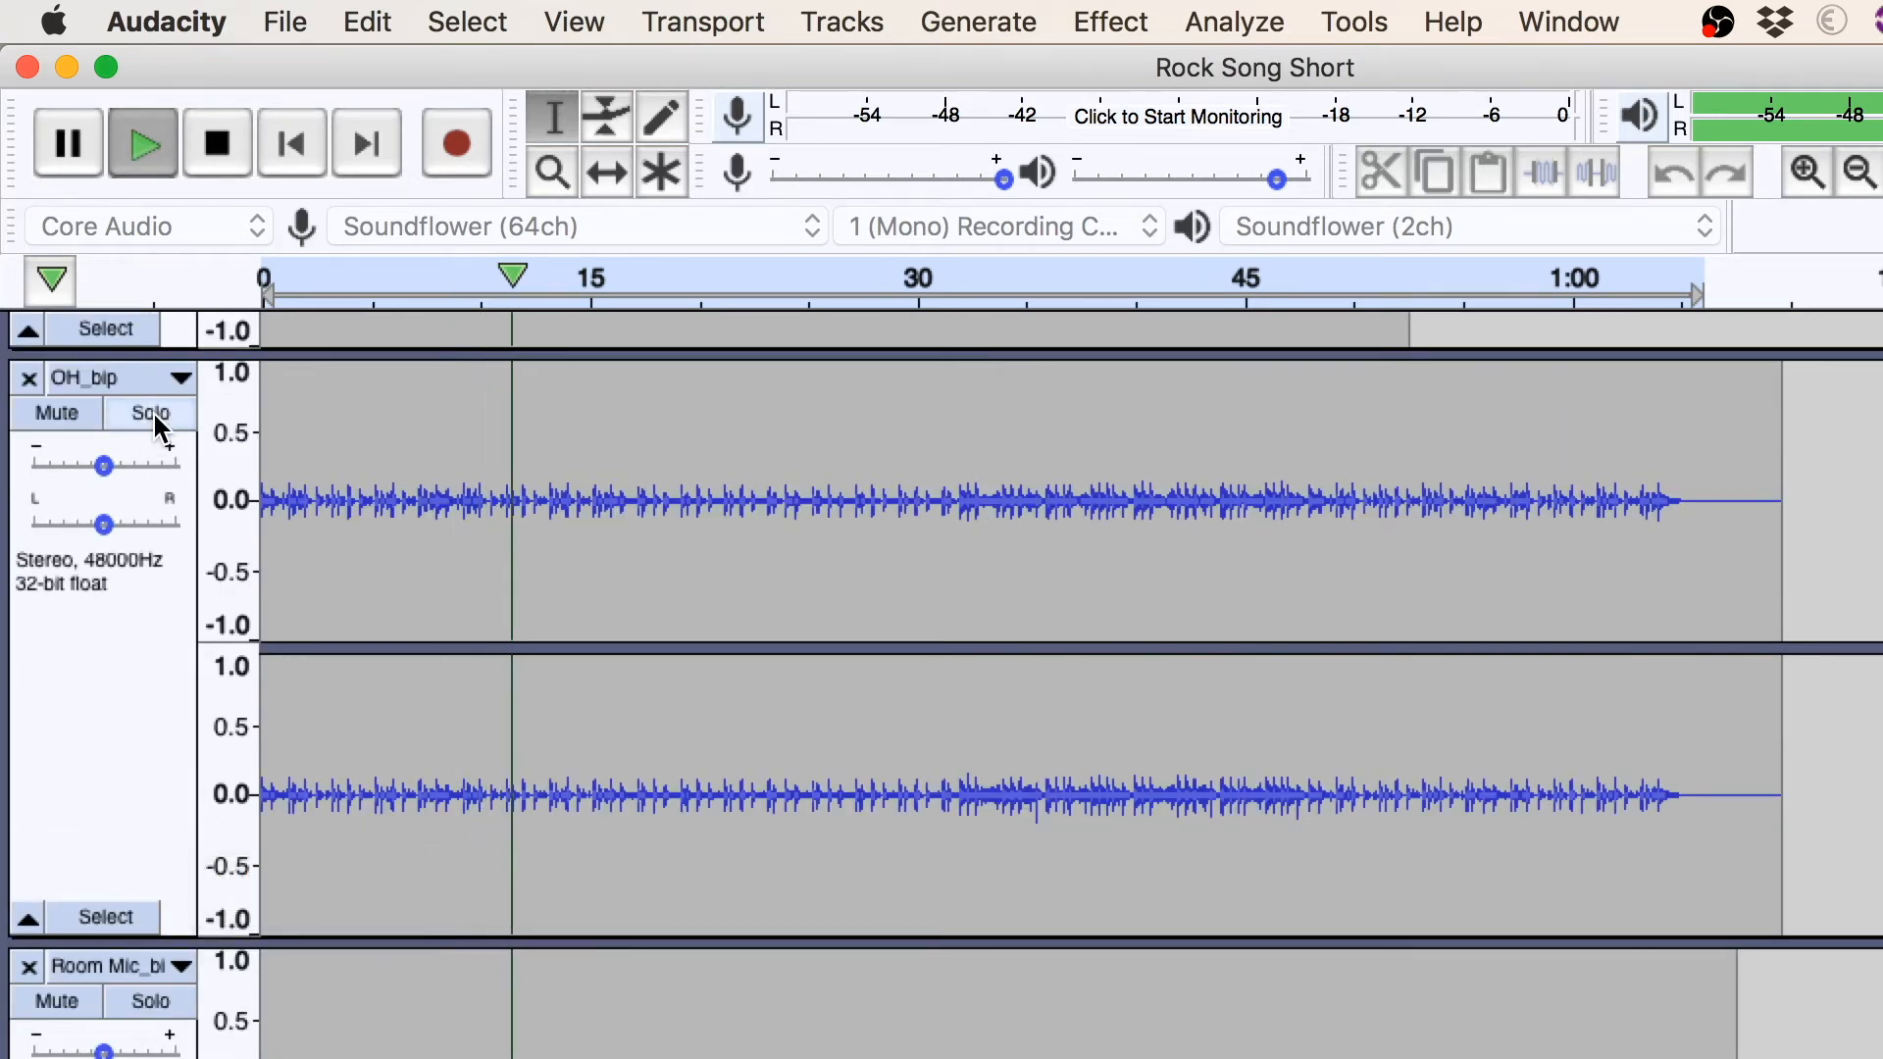
left_click(59, 495)
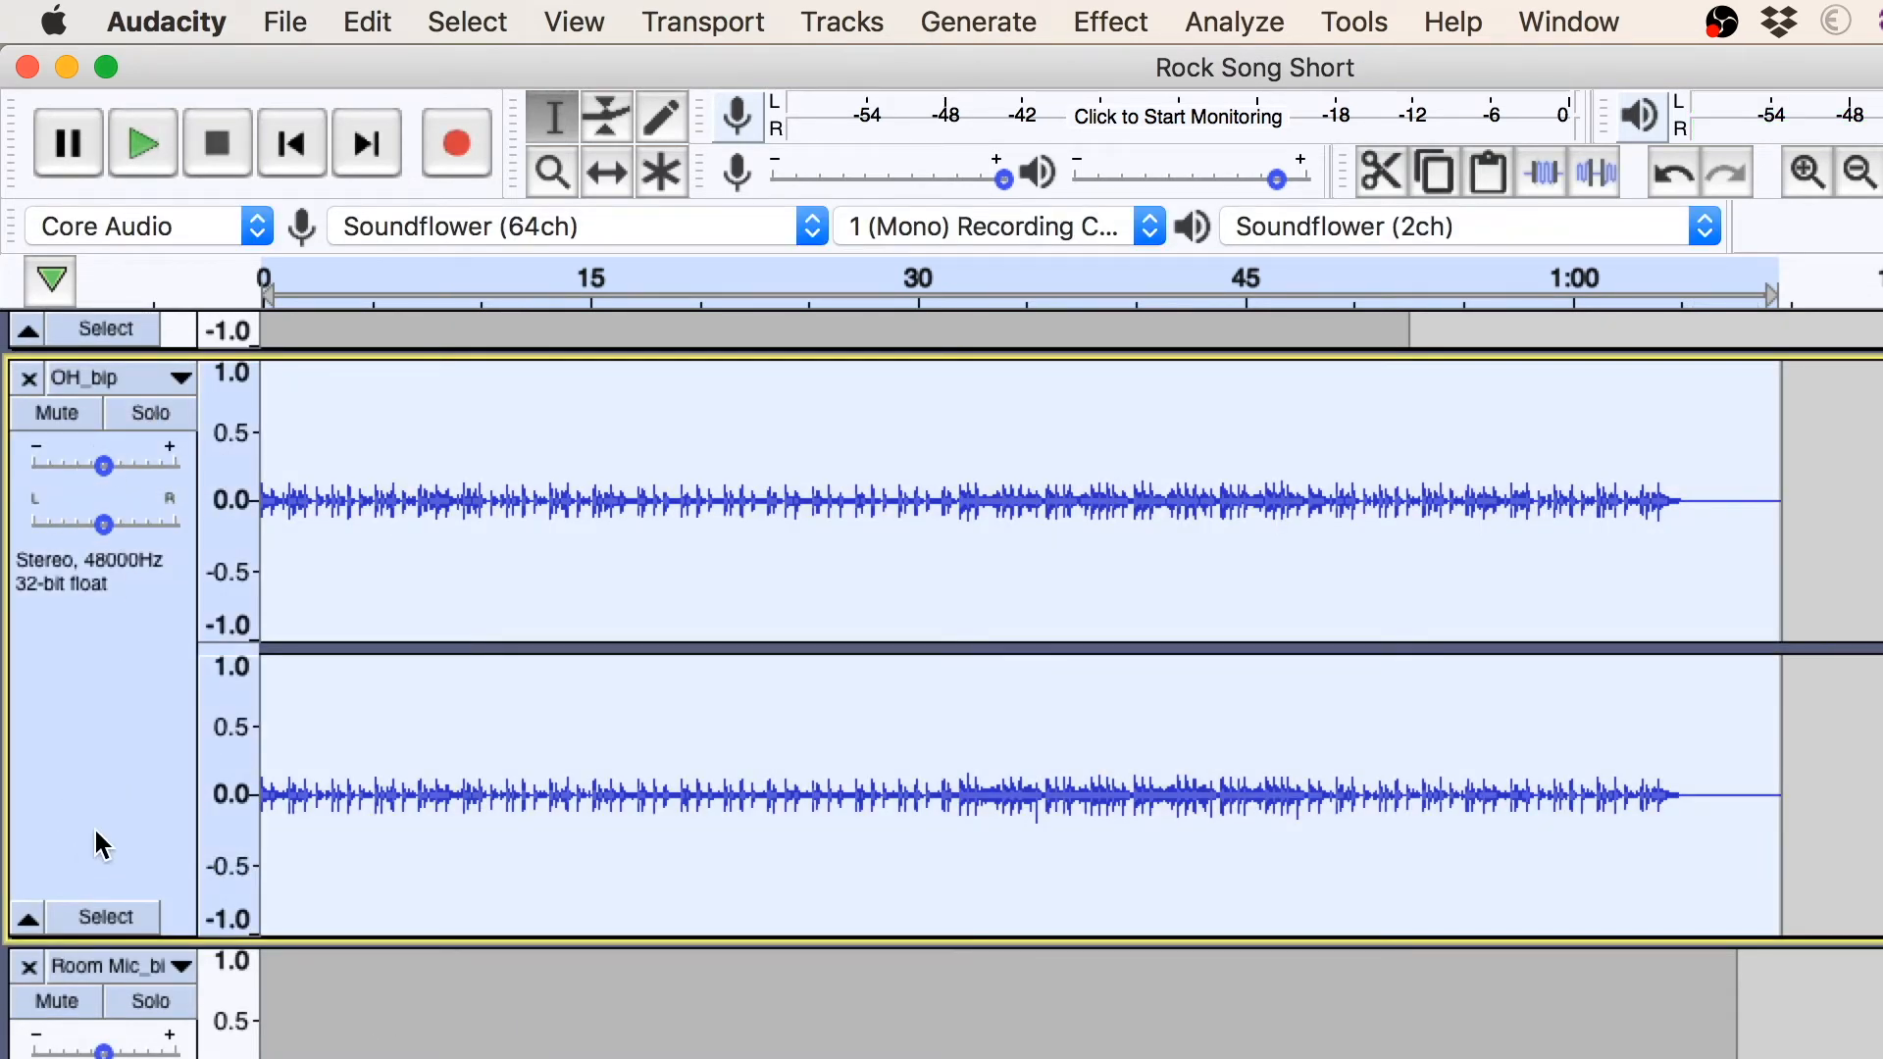
left_click(291, 143)
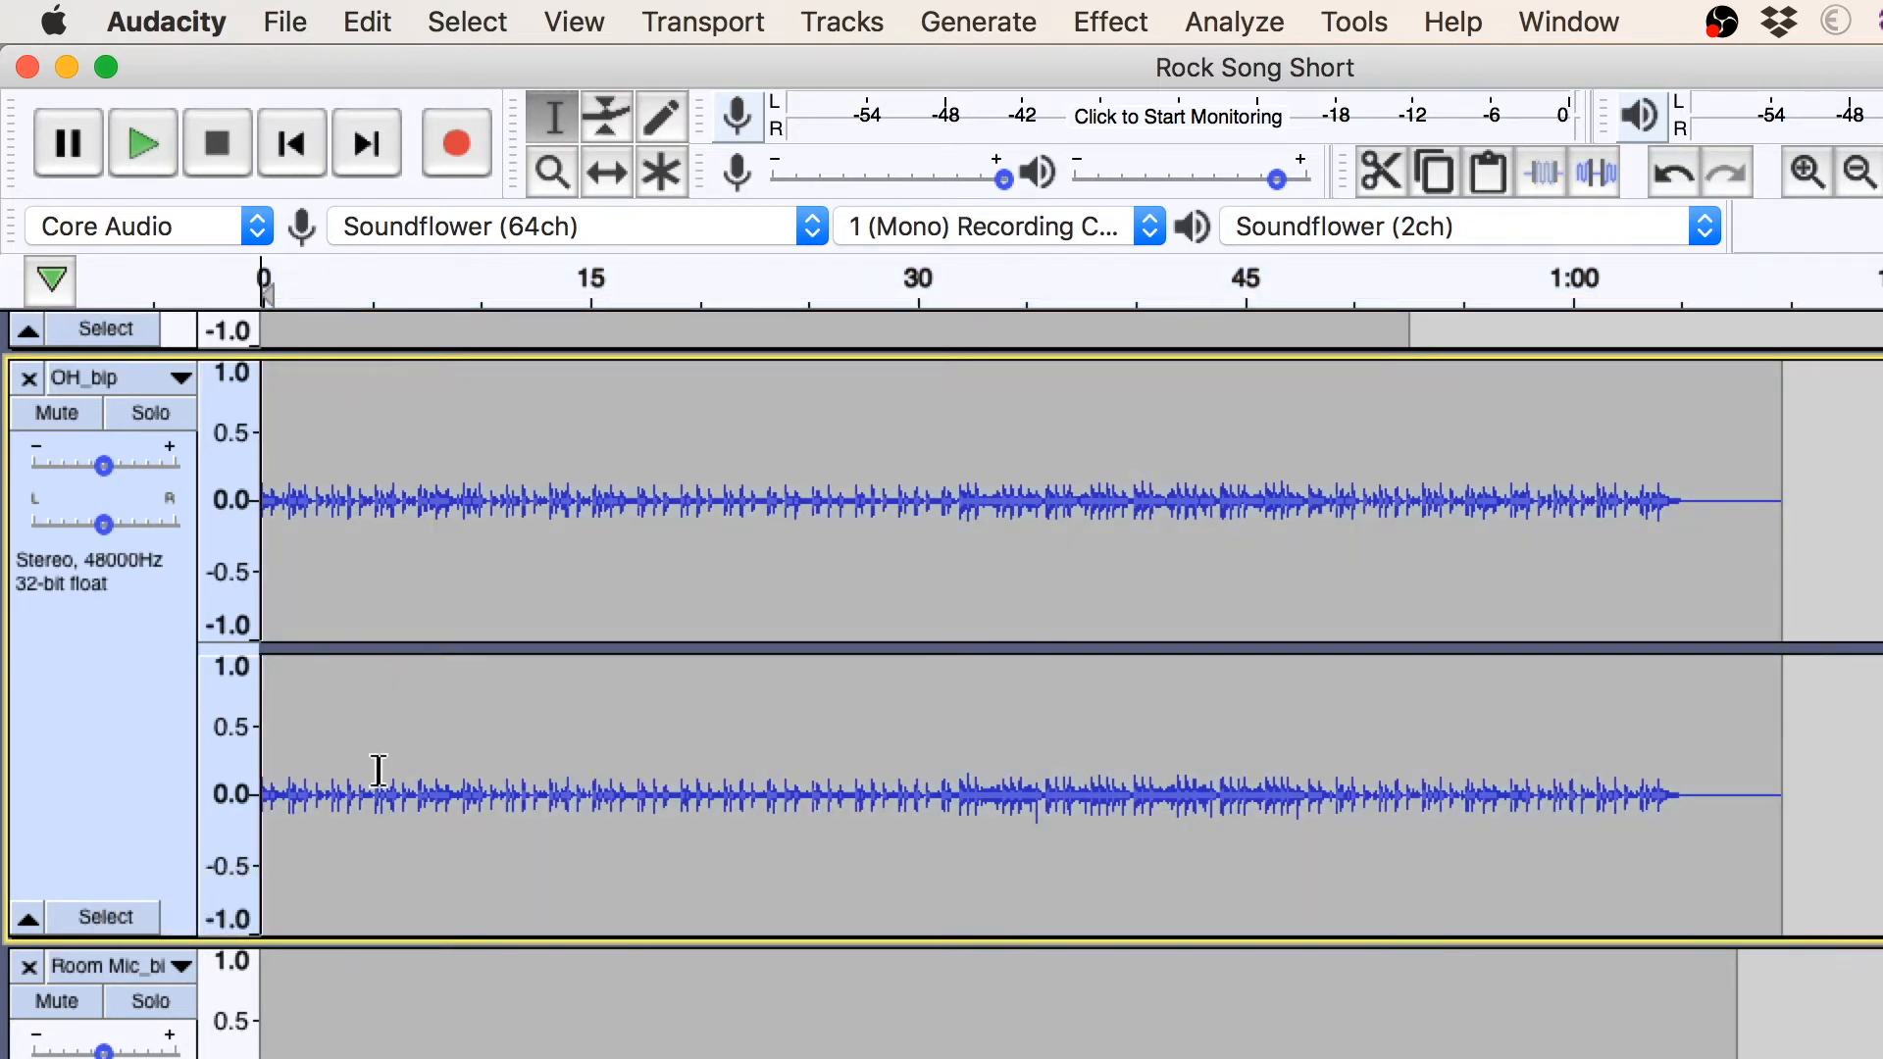
left_click(157, 416)
key("space")
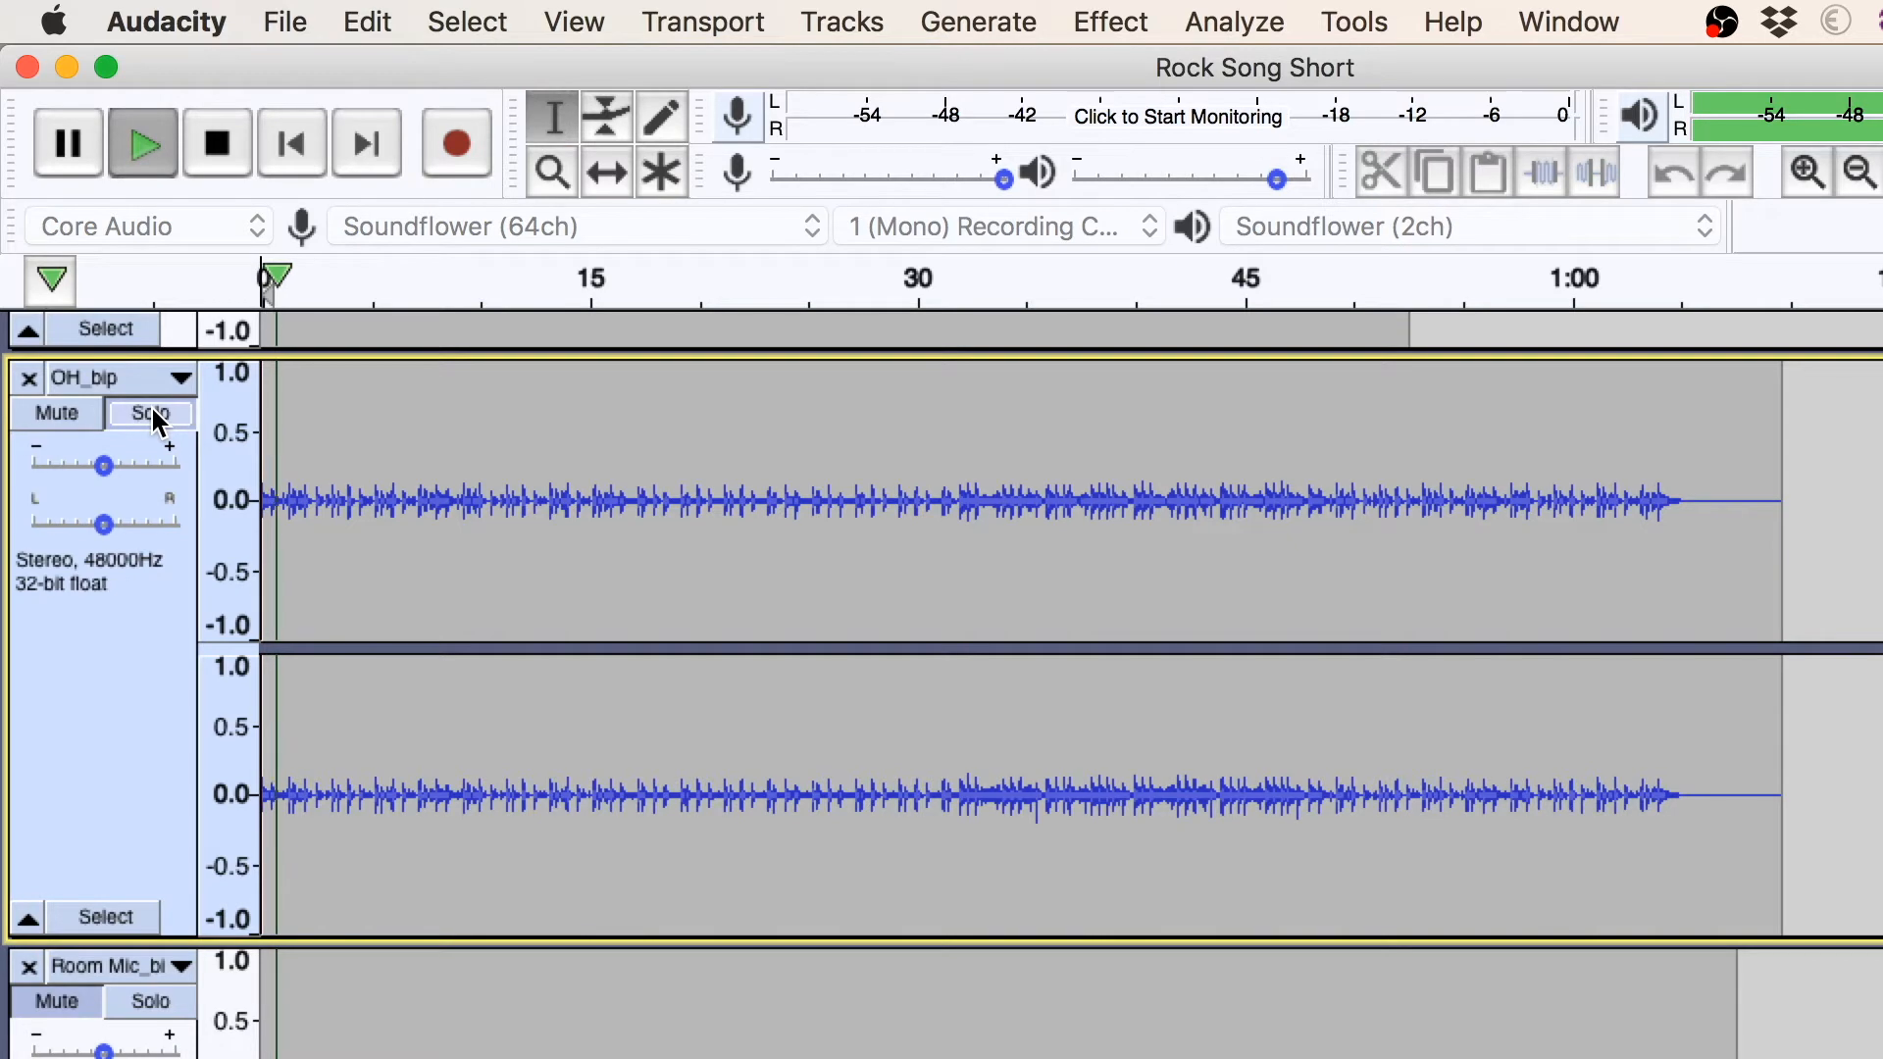
Stop playback and apply Bass and Treble to the entire OH_bip track with bass at 1 dB and treble at 3 dB
left_click(1133, 15)
left_click(1129, 5)
left_click(1129, 5)
left_click(1129, 5)
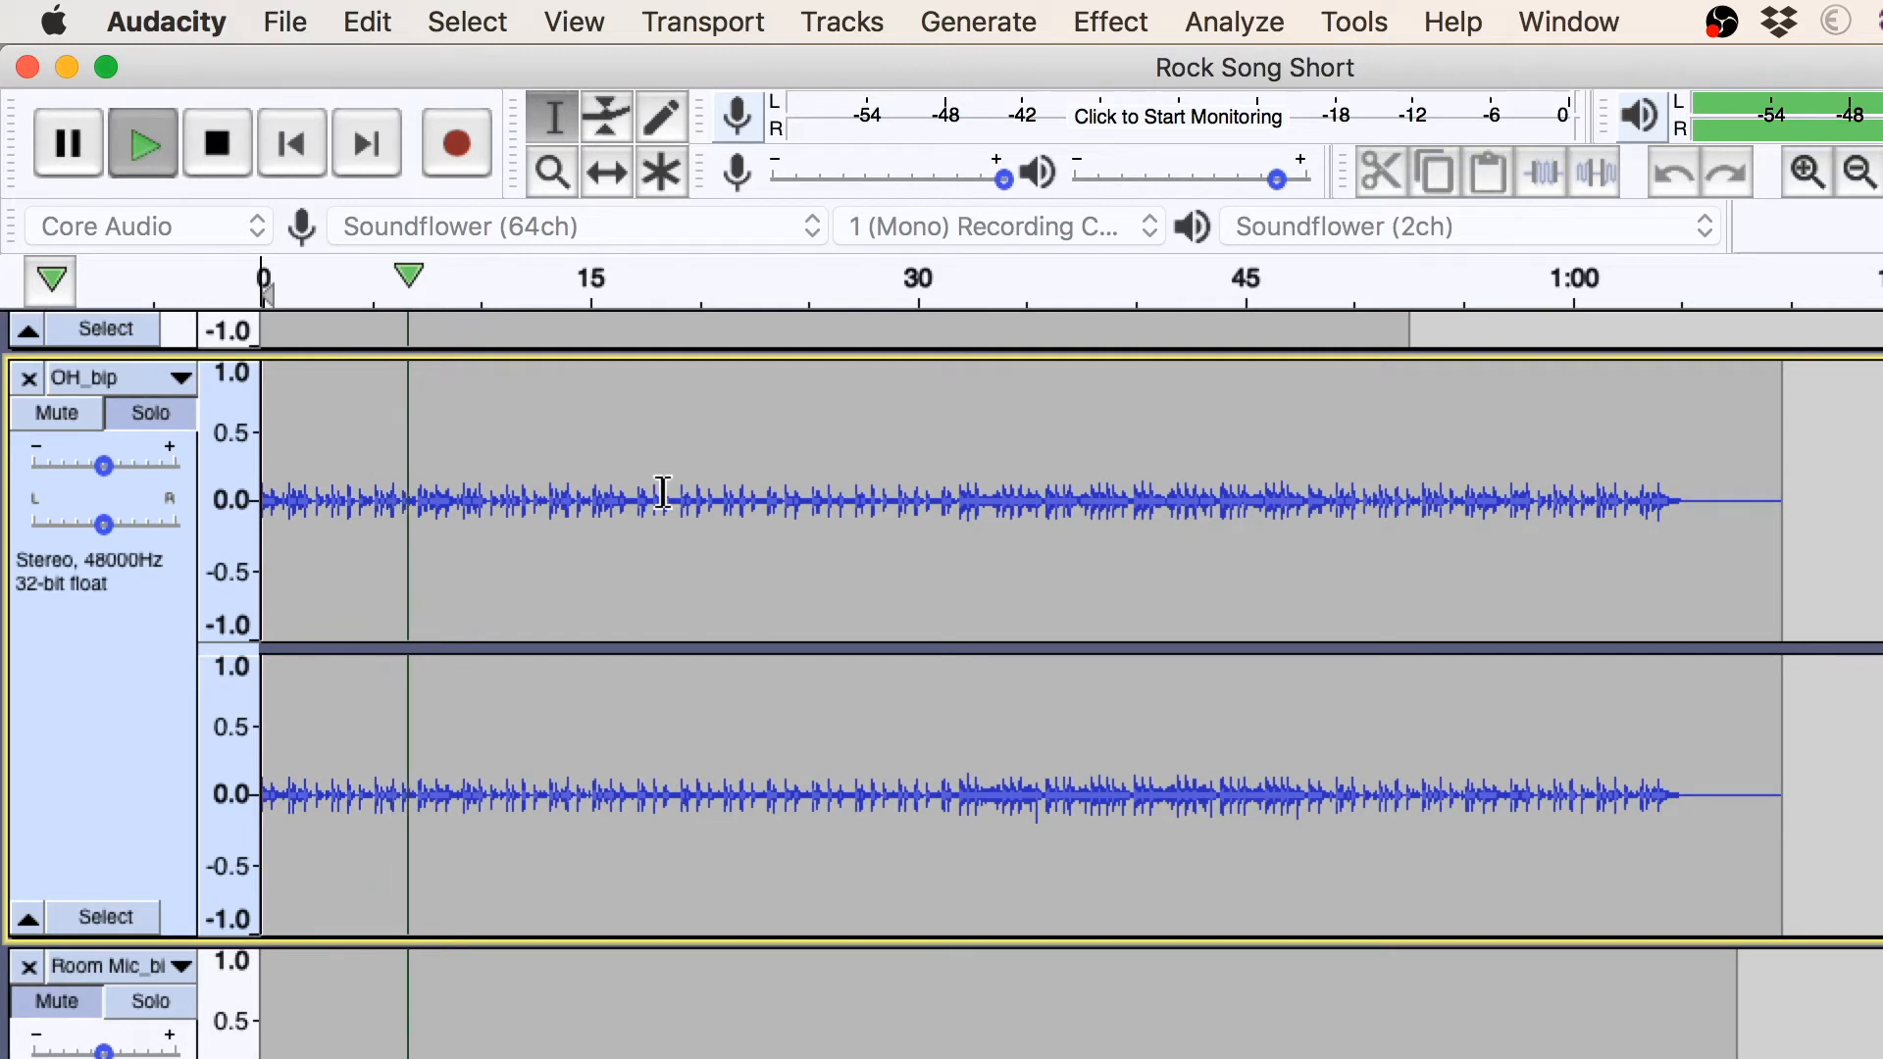
key("space")
left_click(1101, 8)
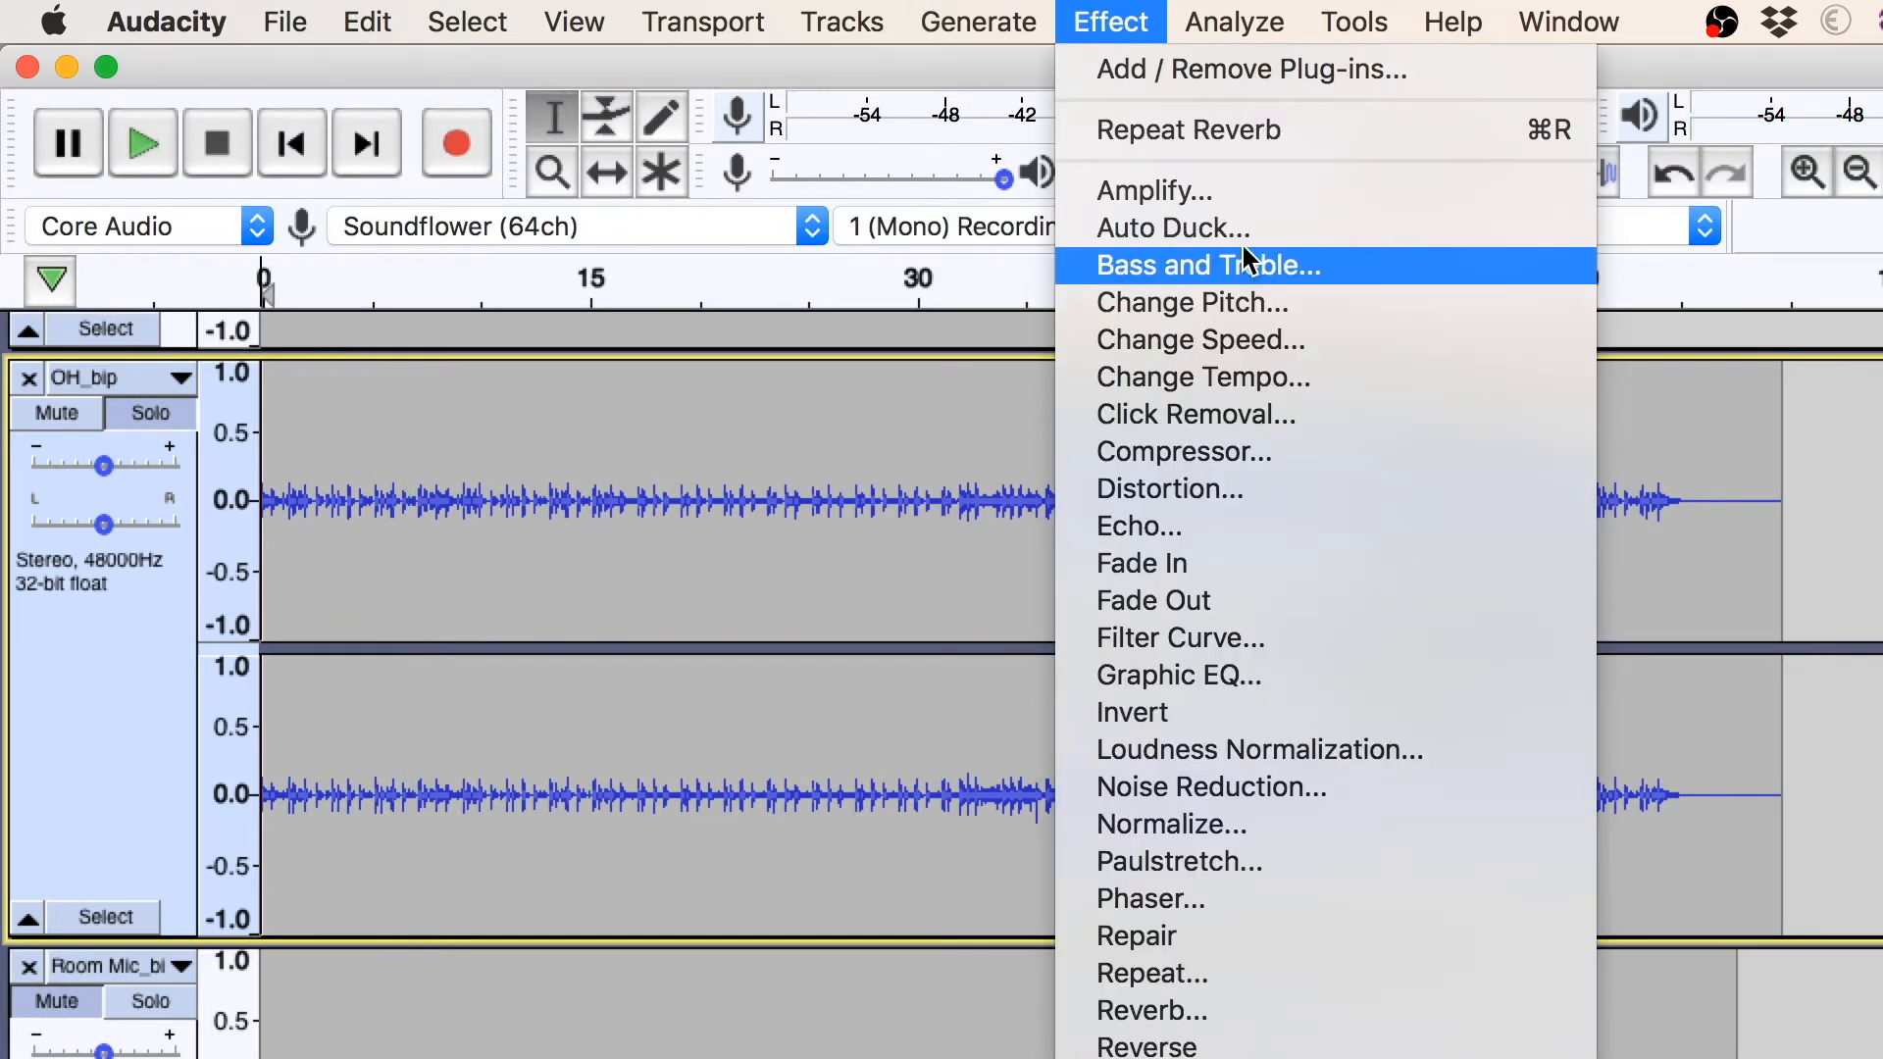
left_click(1294, 263)
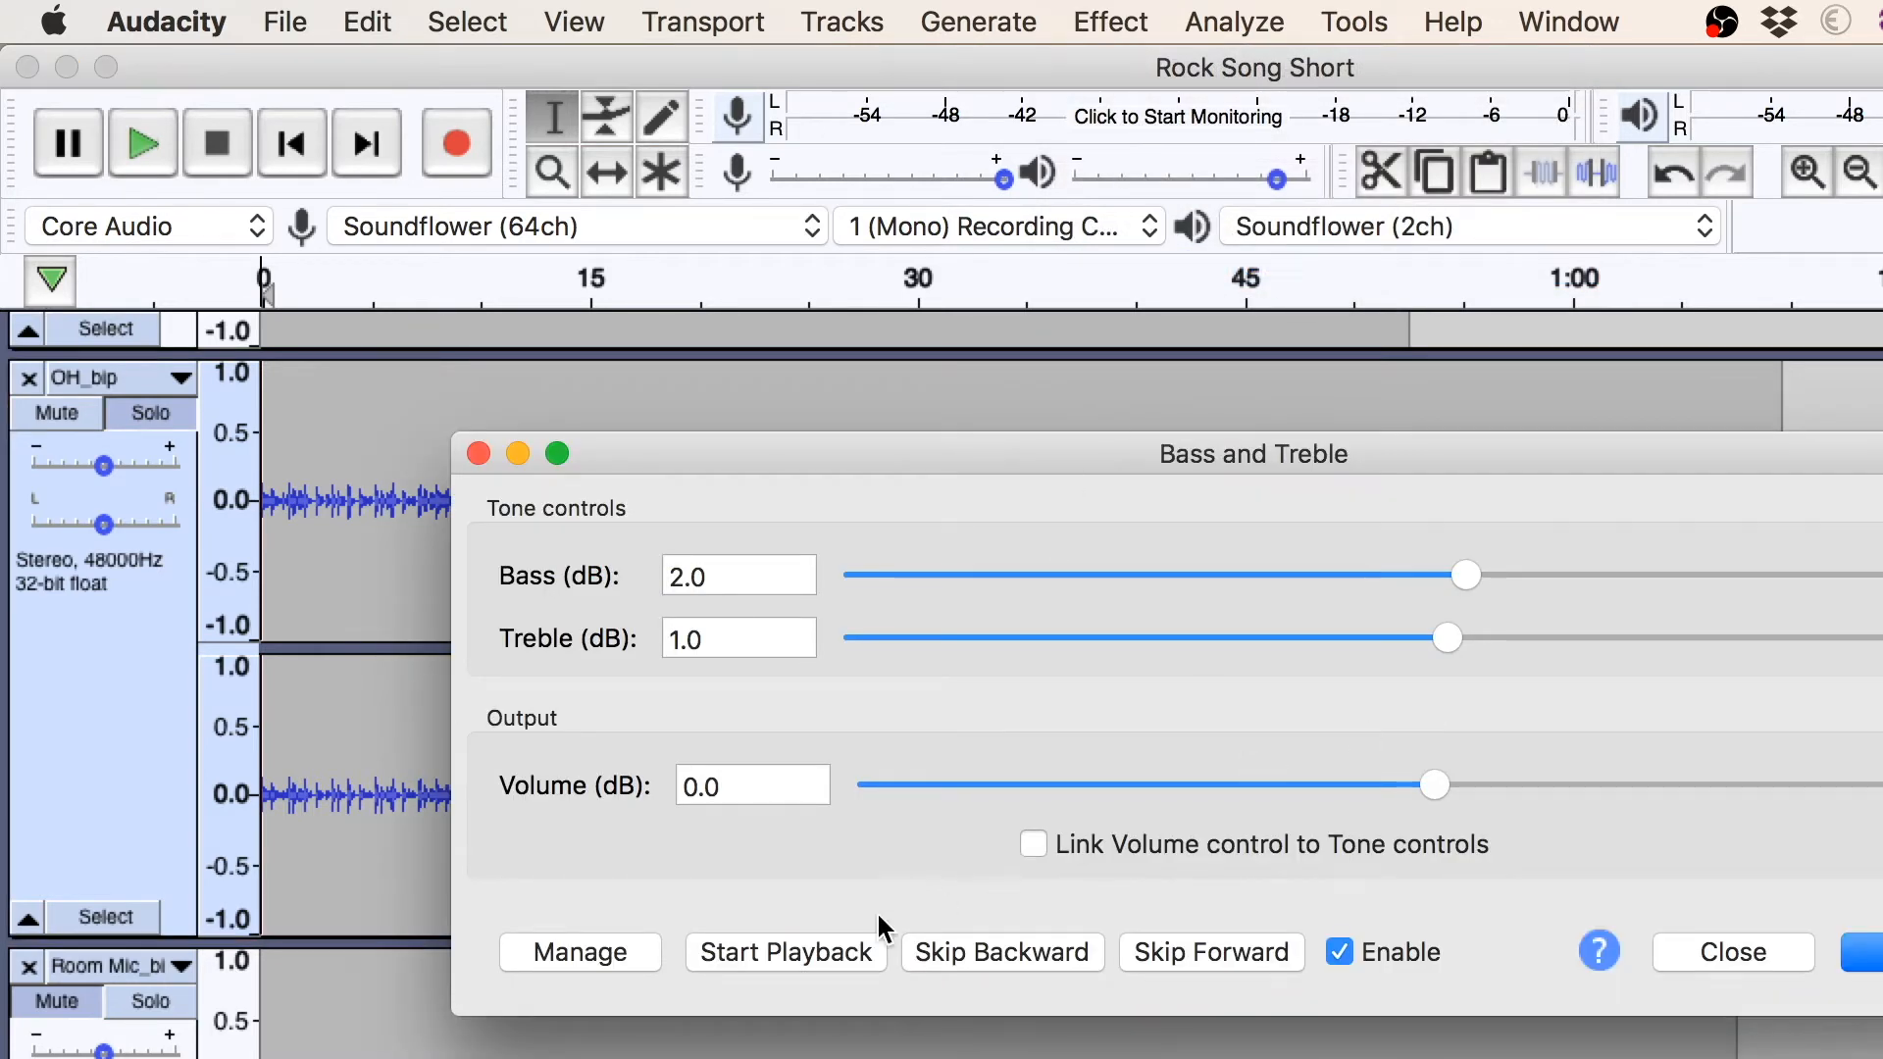
left_click(734, 956)
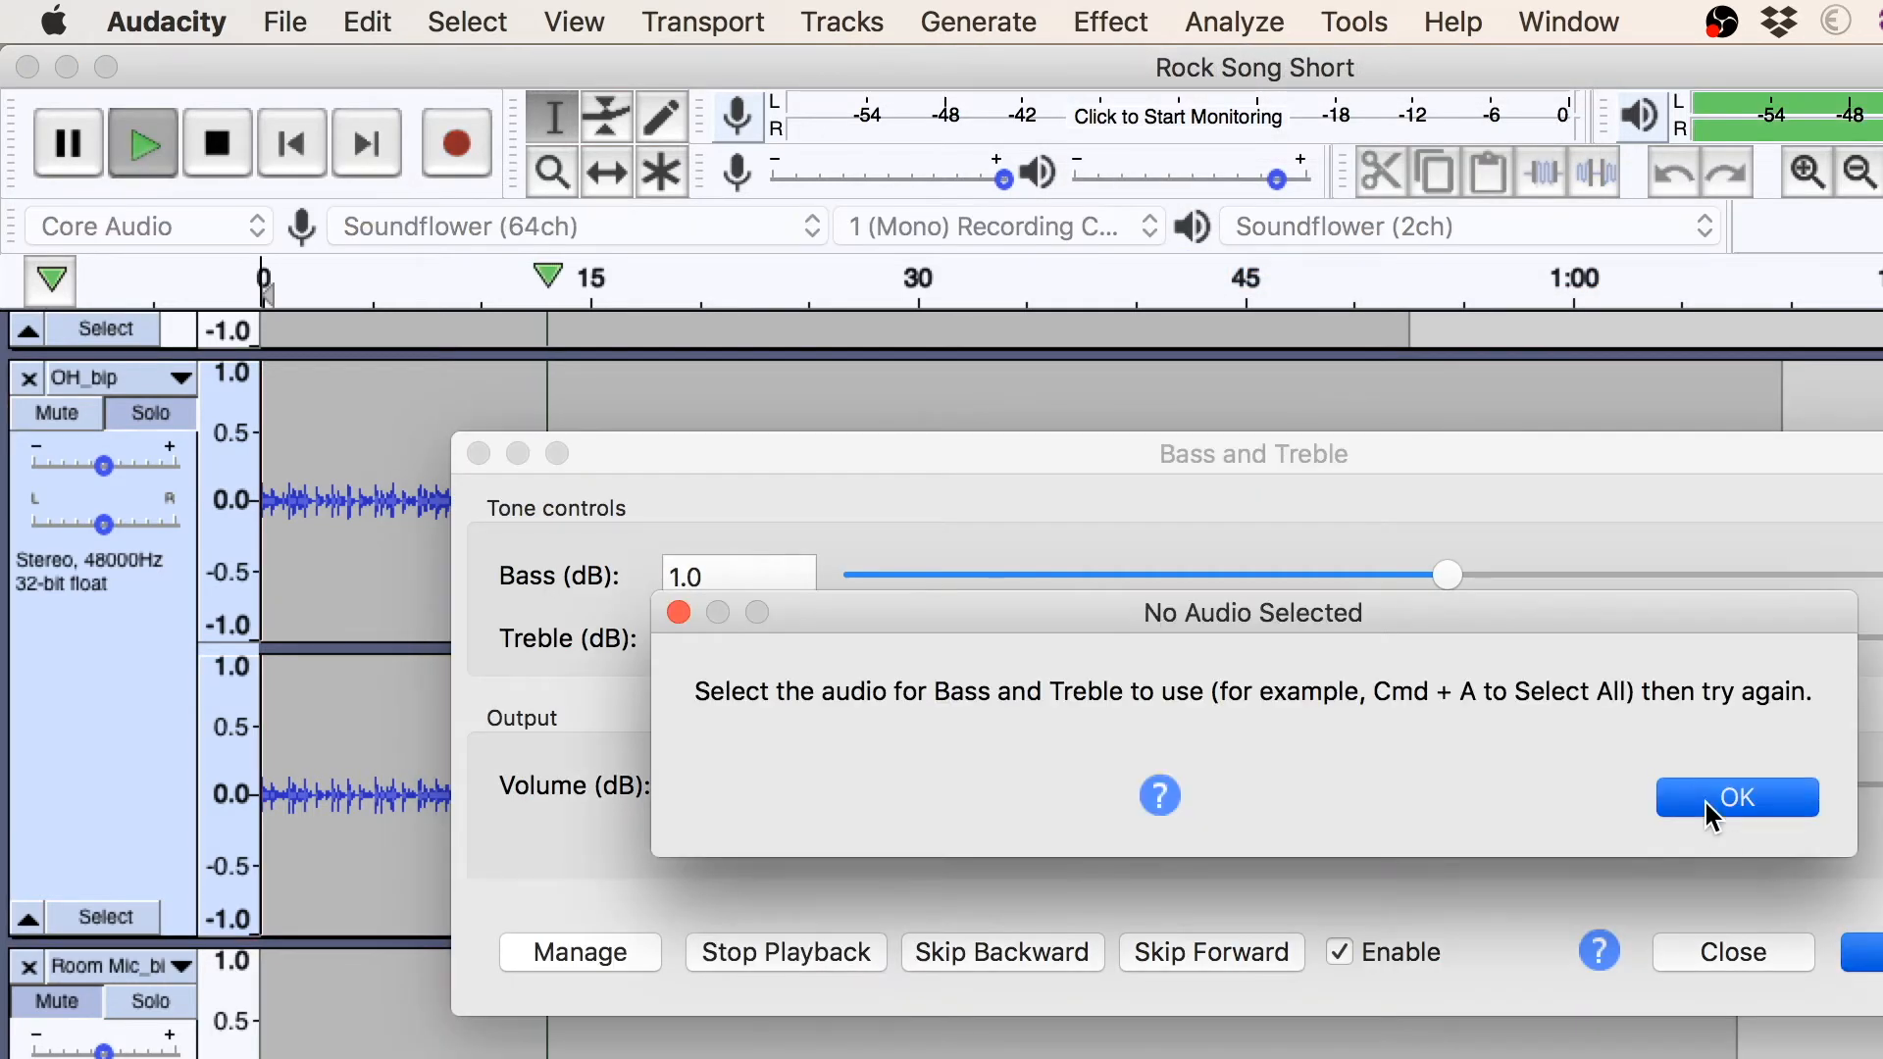
left_click(1705, 802)
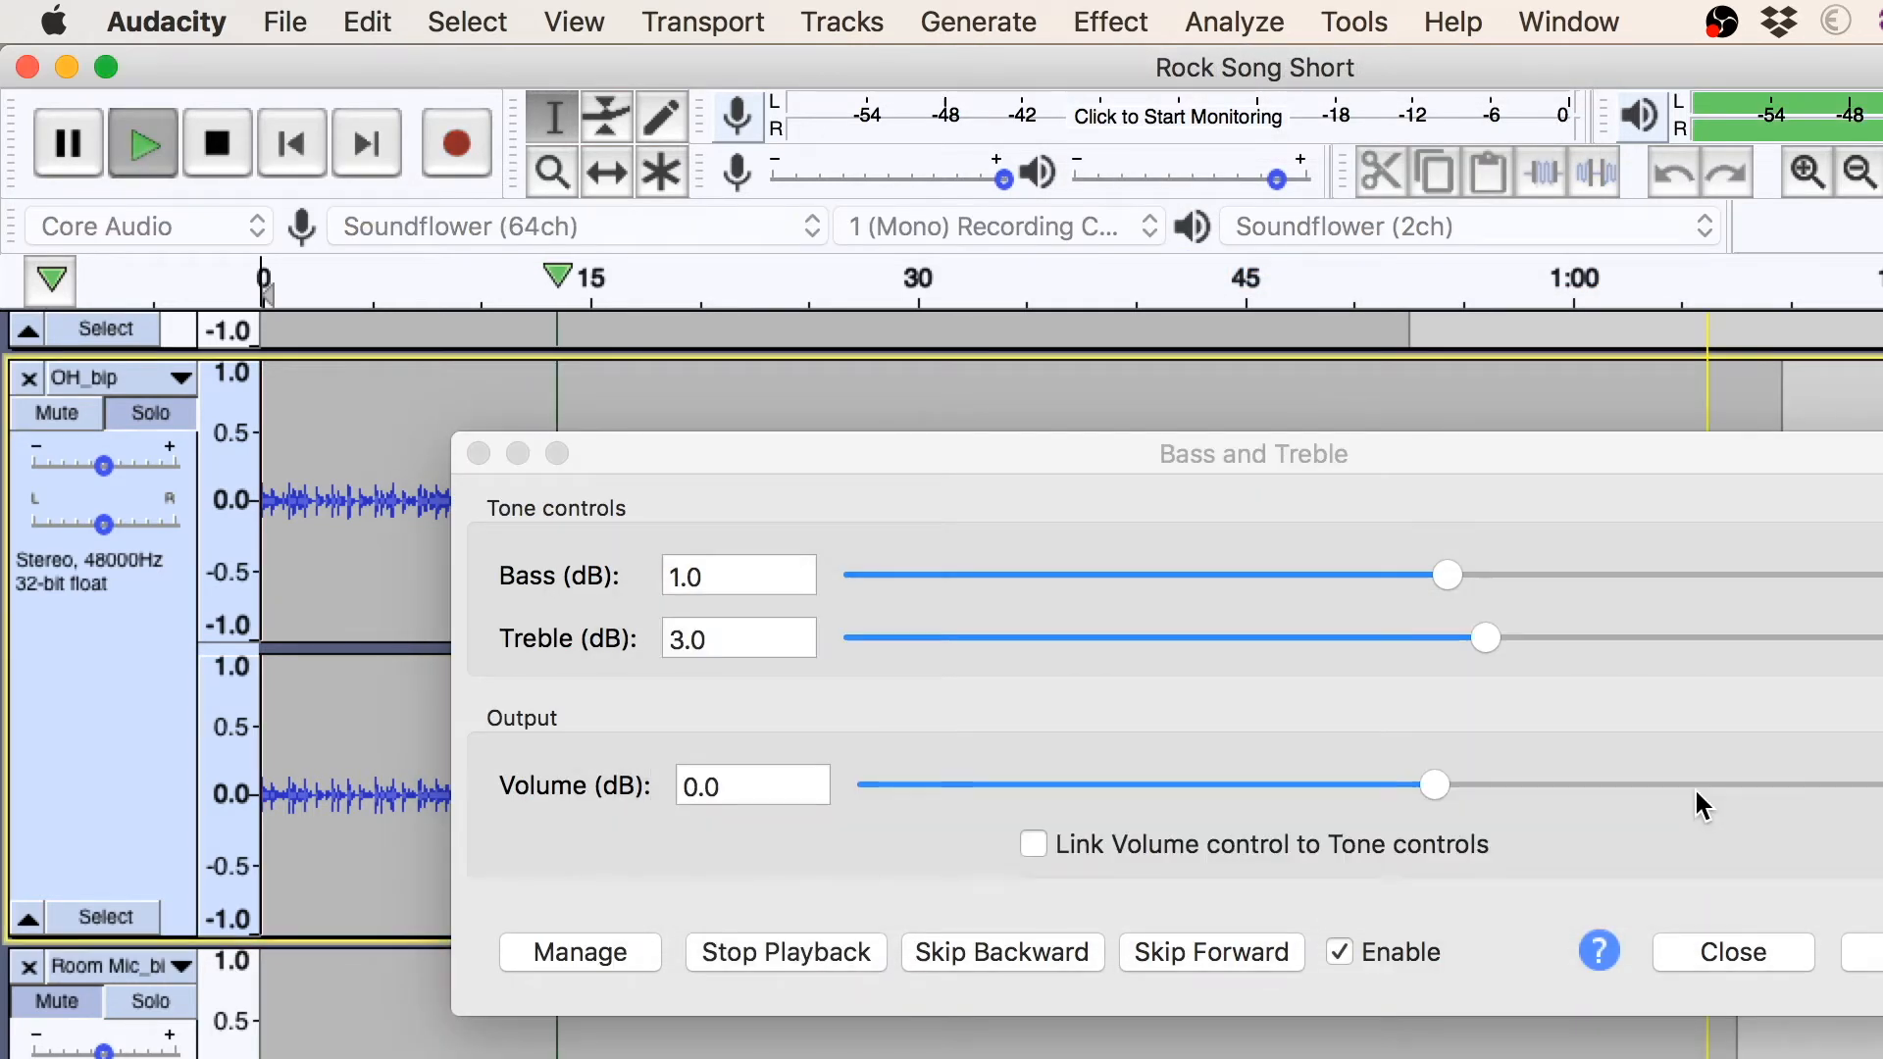
left_click(109, 916)
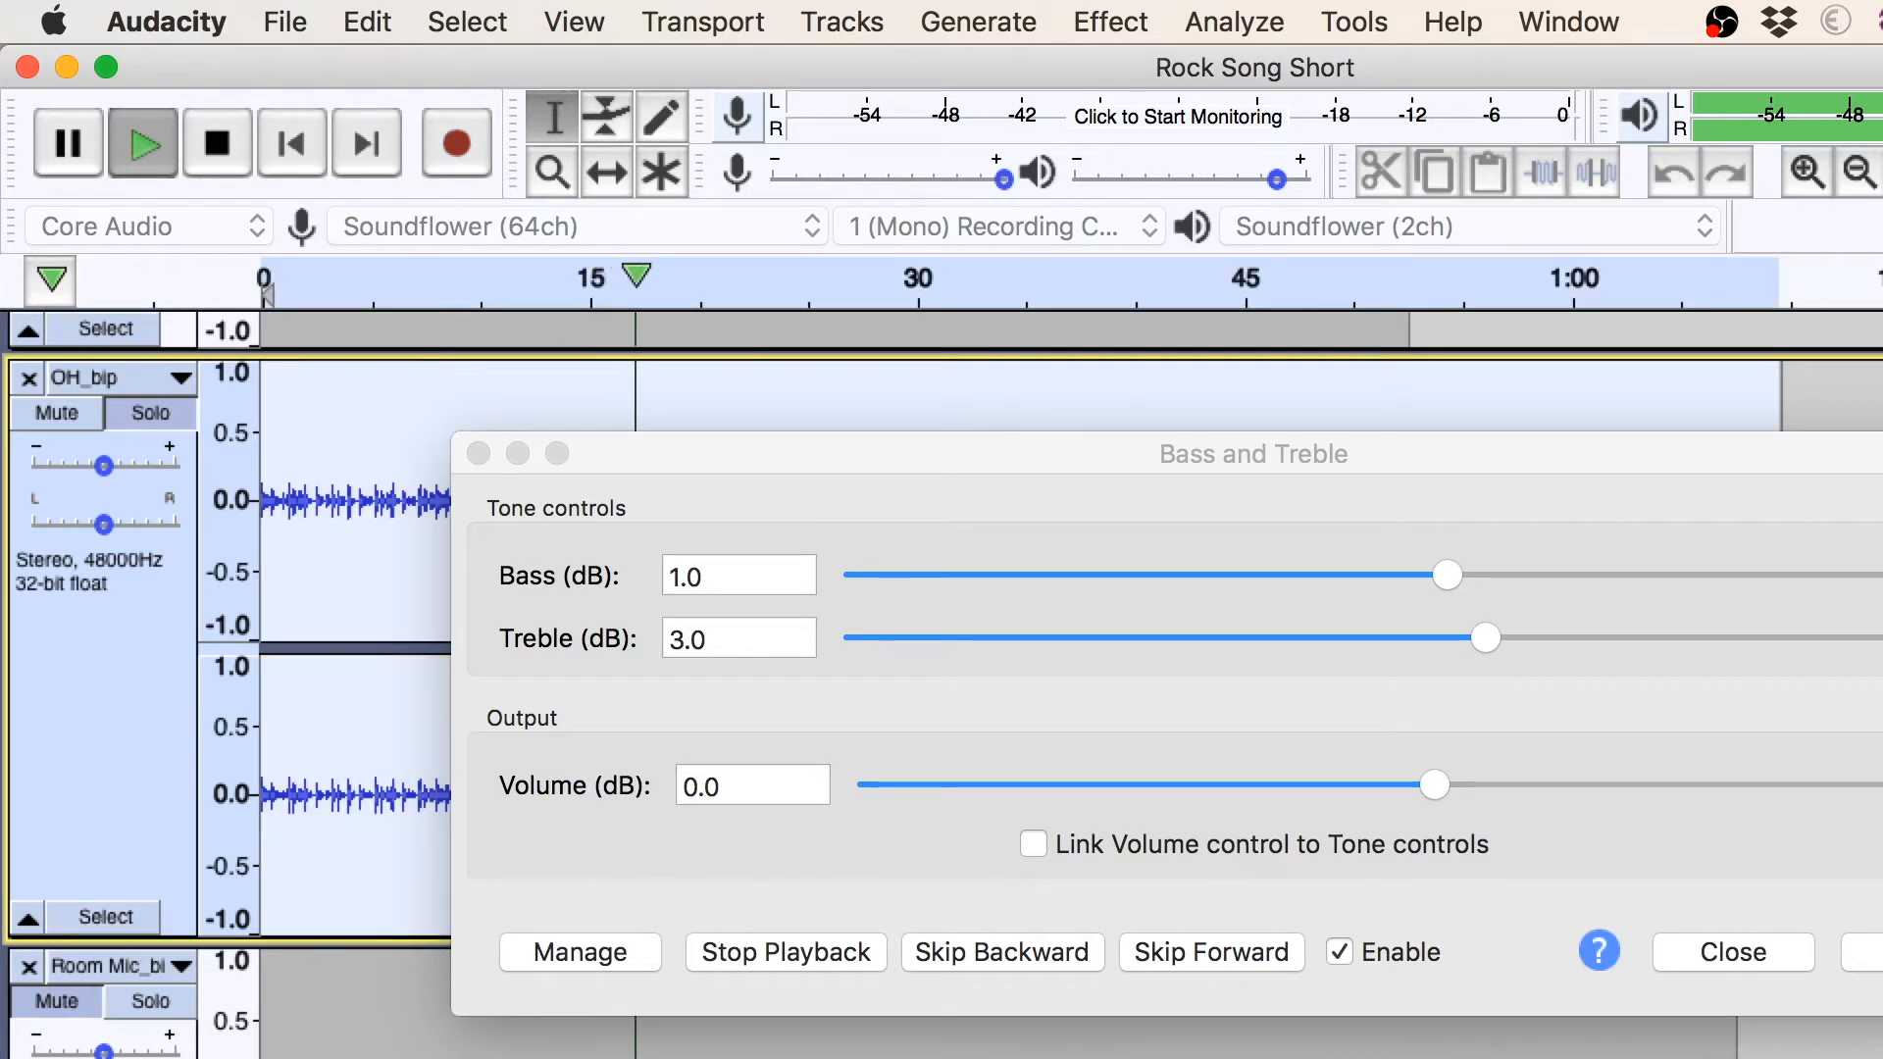
left_click(1861, 951)
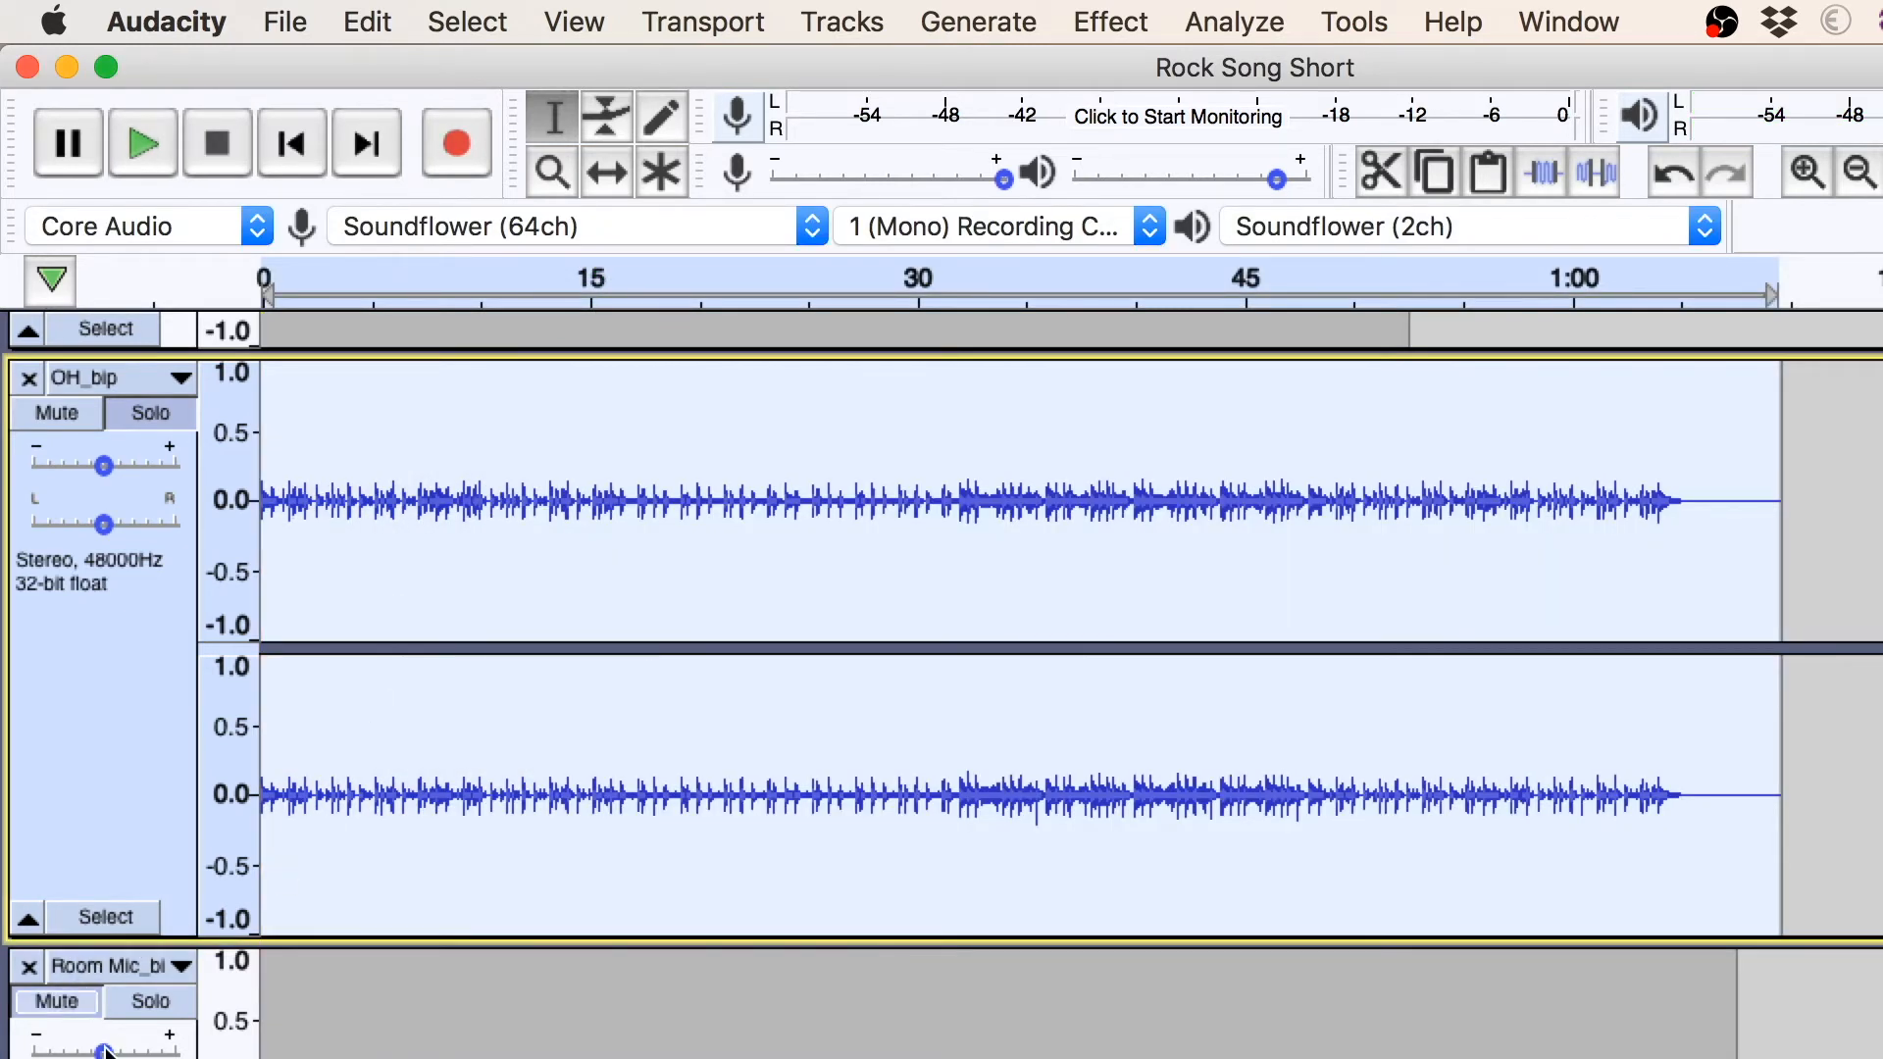
Switch solo from the OH_bip track to the Room Mic_bip track and listen to it briefly
left_click(152, 413)
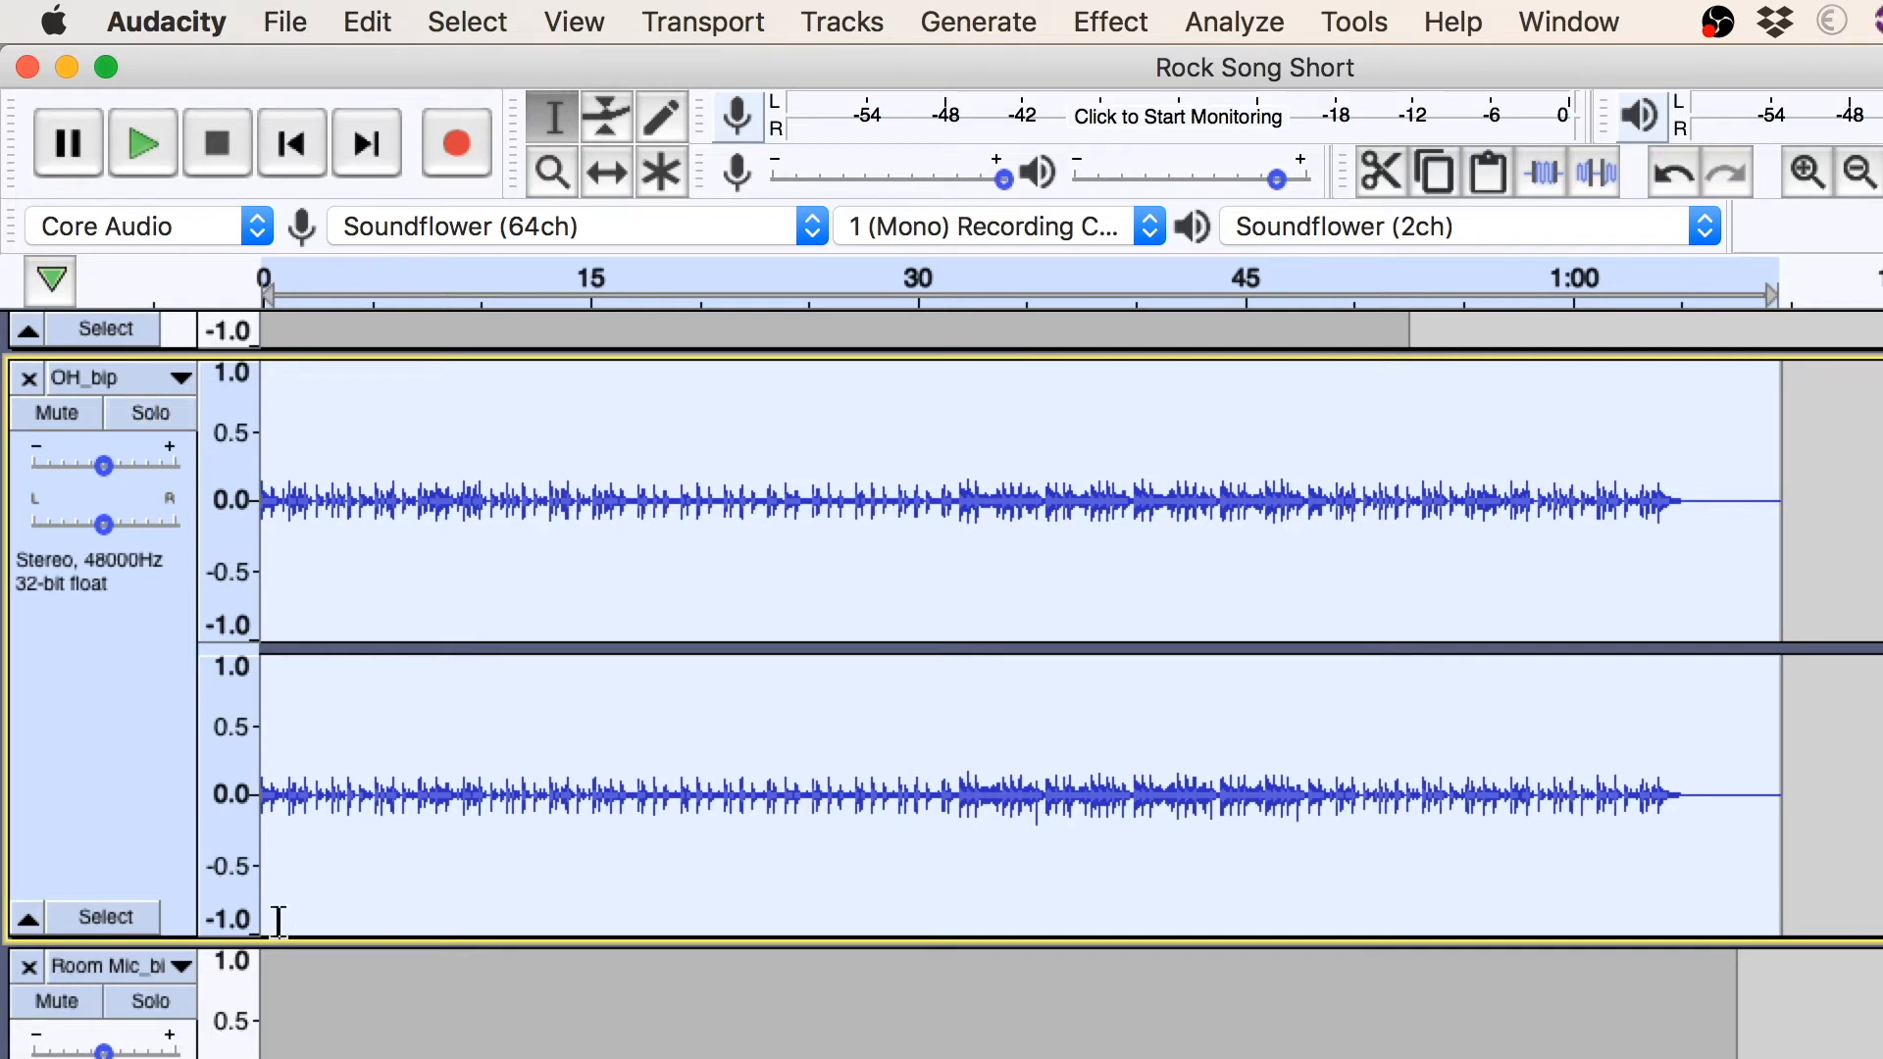
left_click(152, 1008)
scroll(152, 1017, "down", 5)
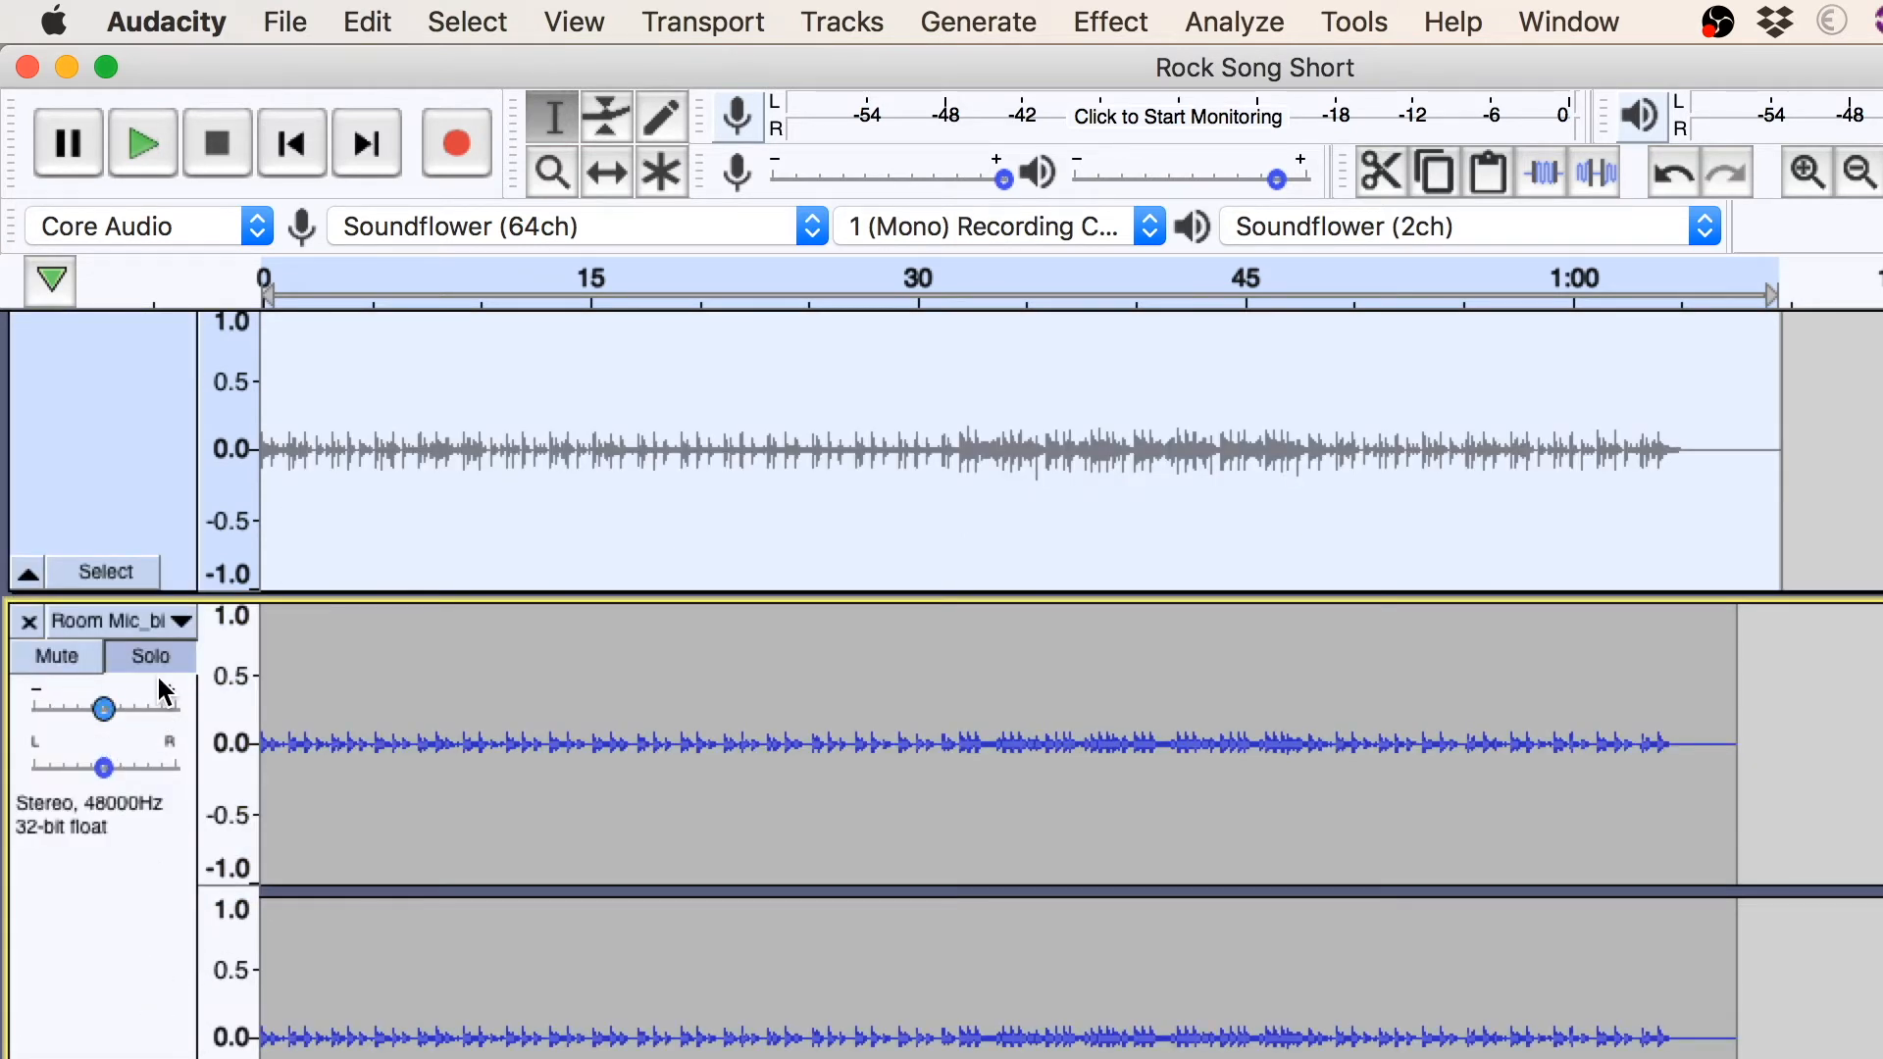
key("space")
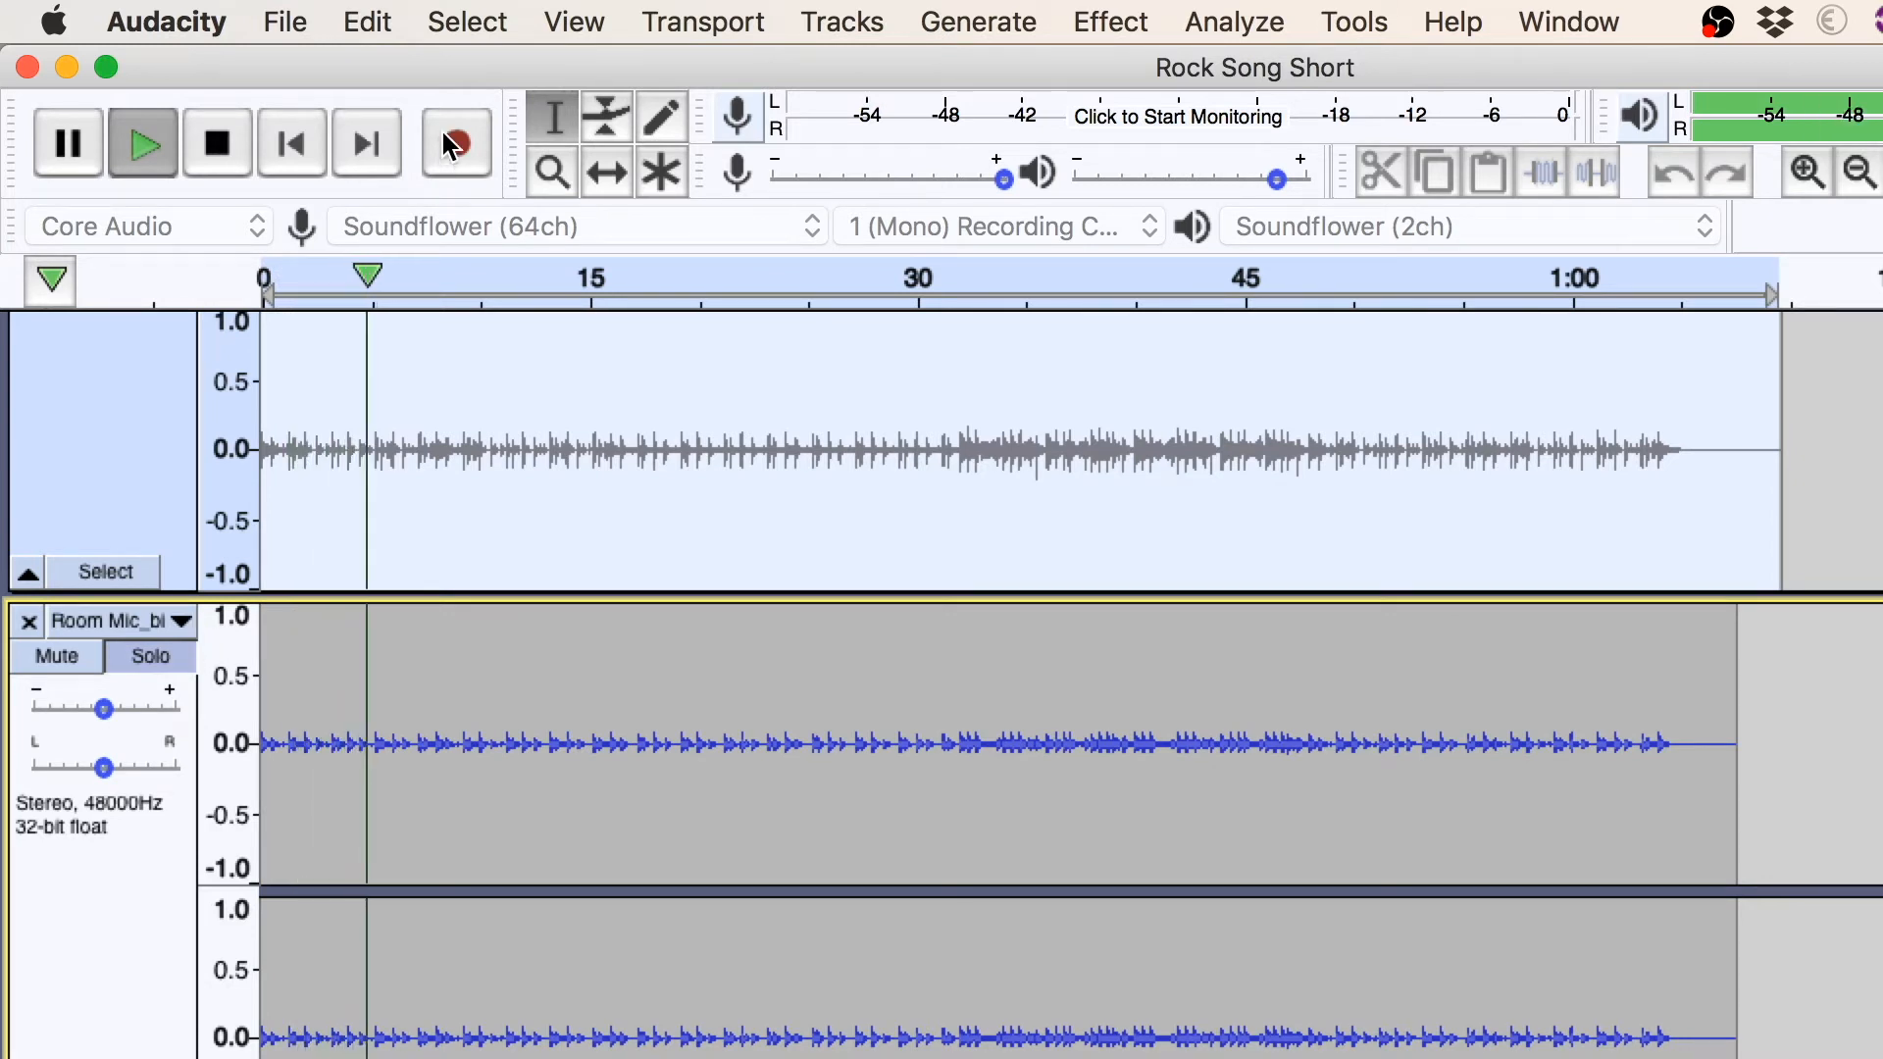
key("space")
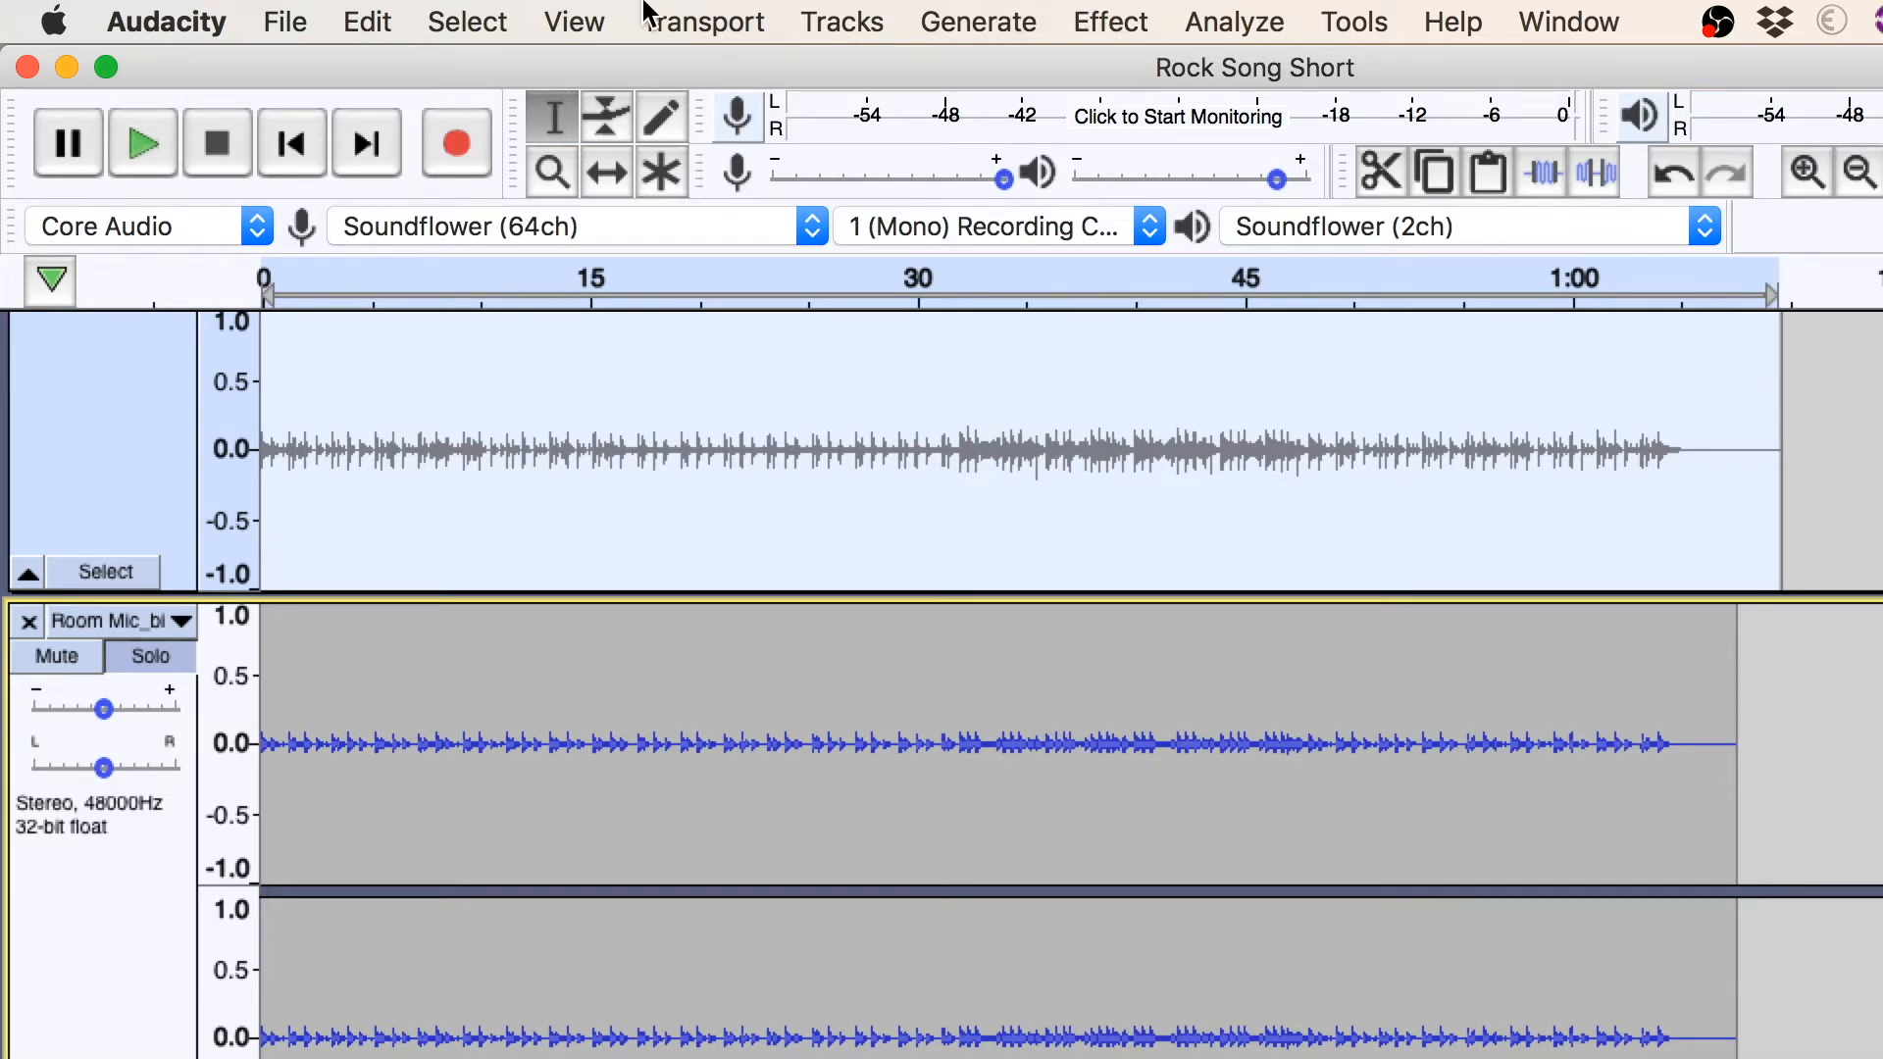
In the Mixer Board, turn off solo on Room Mic_bip, mute Bass_bip and Gtr_bip, and start playback
left_click(593, 23)
left_click(684, 285)
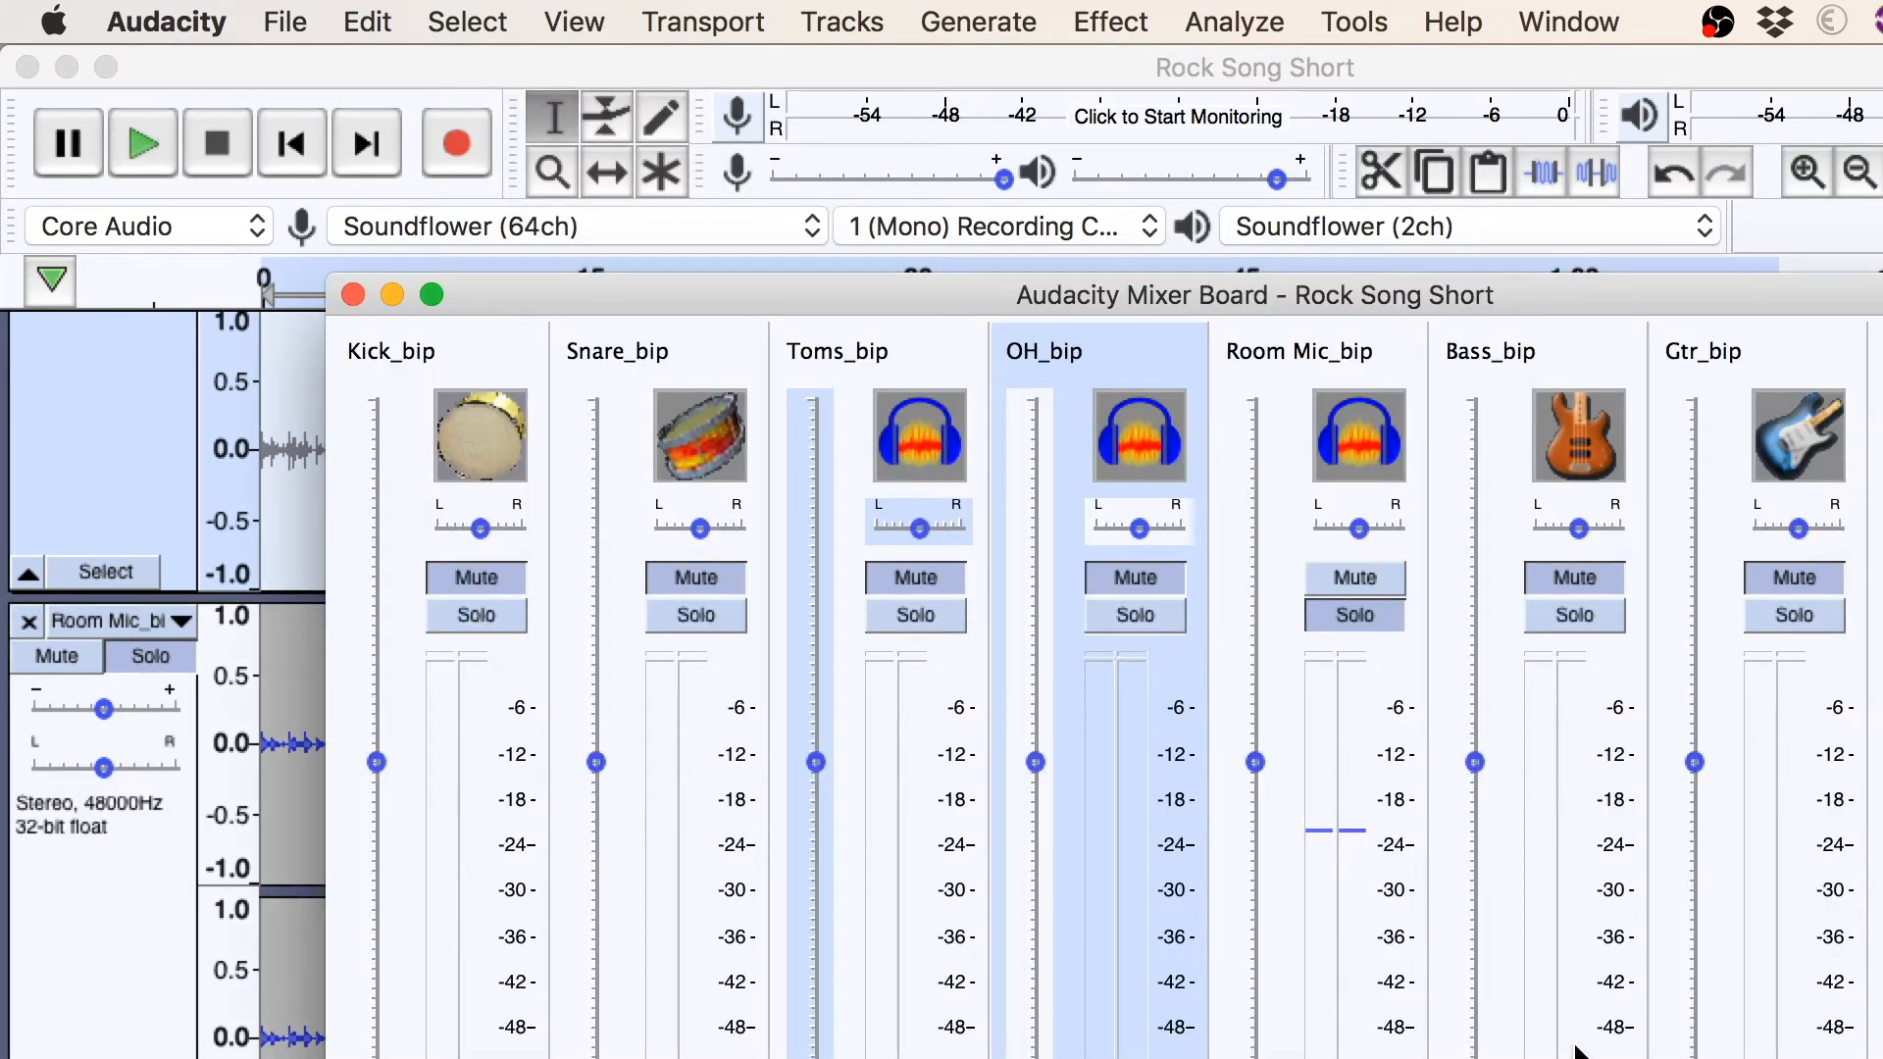
left_click(1340, 615)
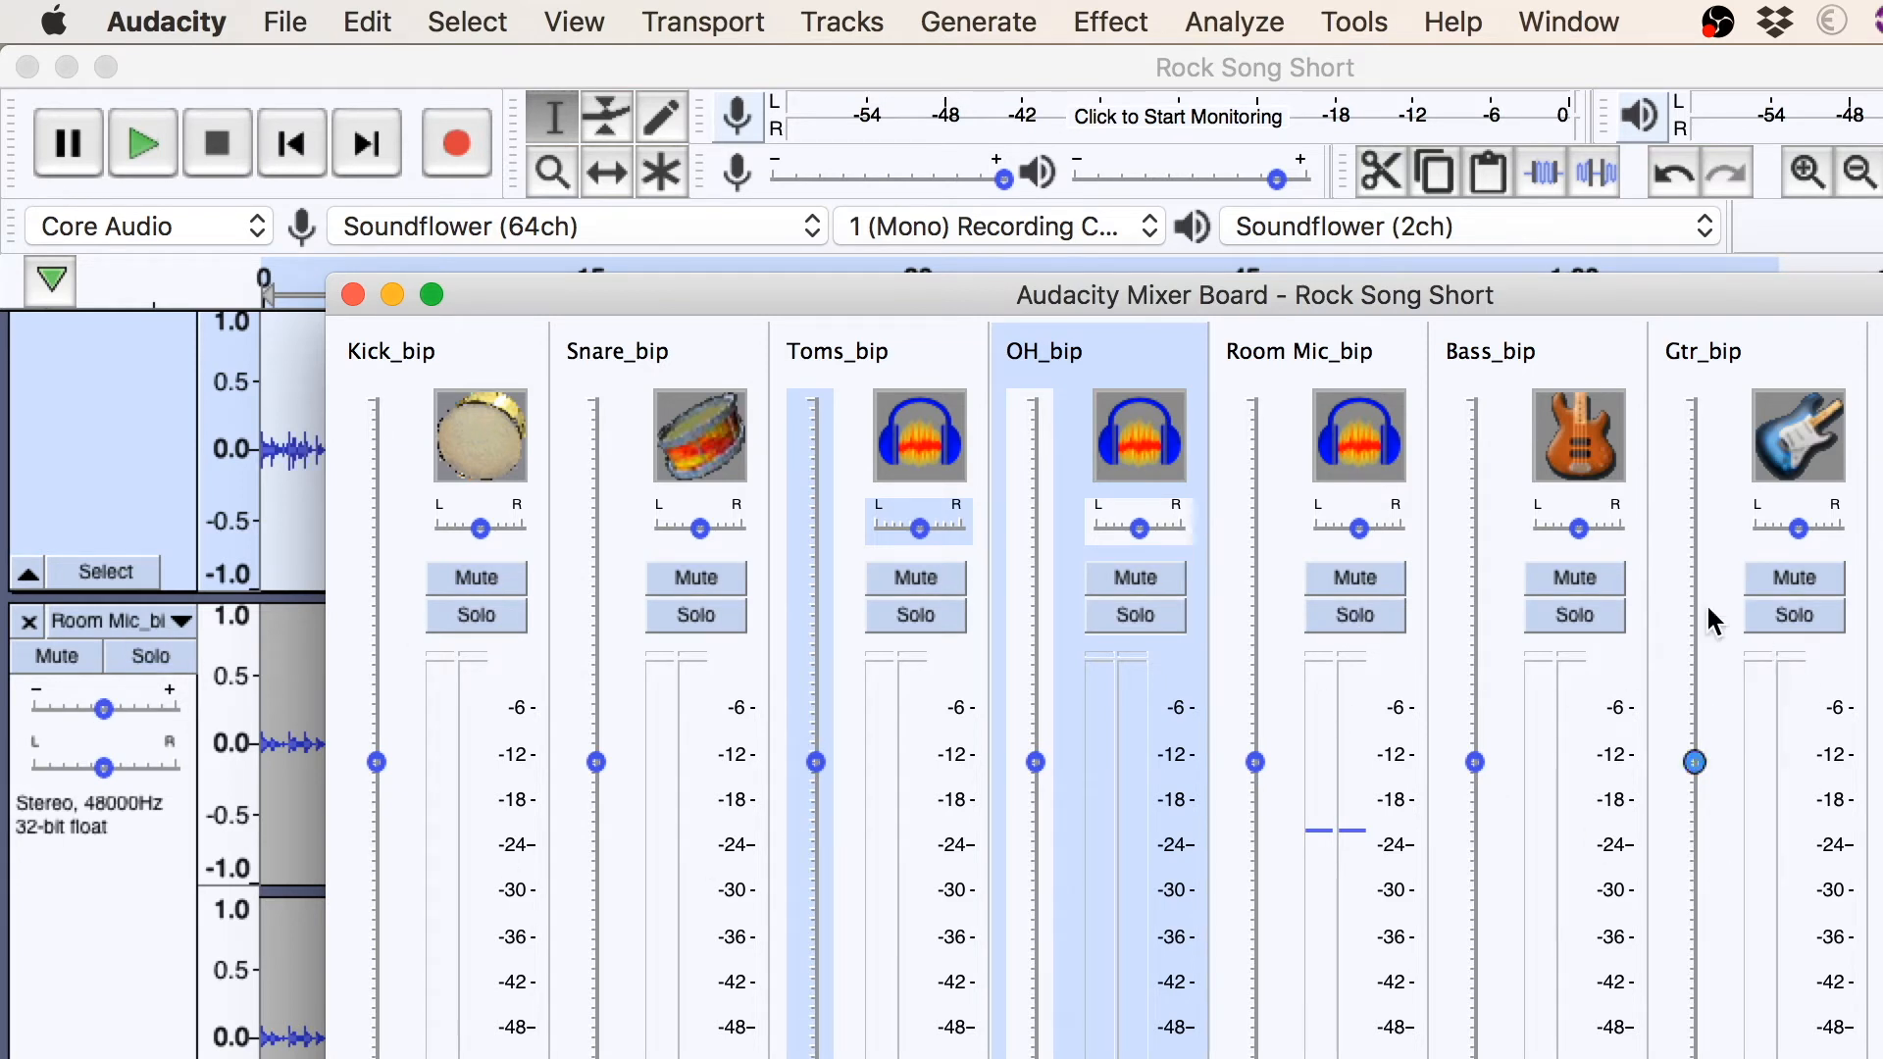
left_click(1598, 580)
left_click(1807, 581)
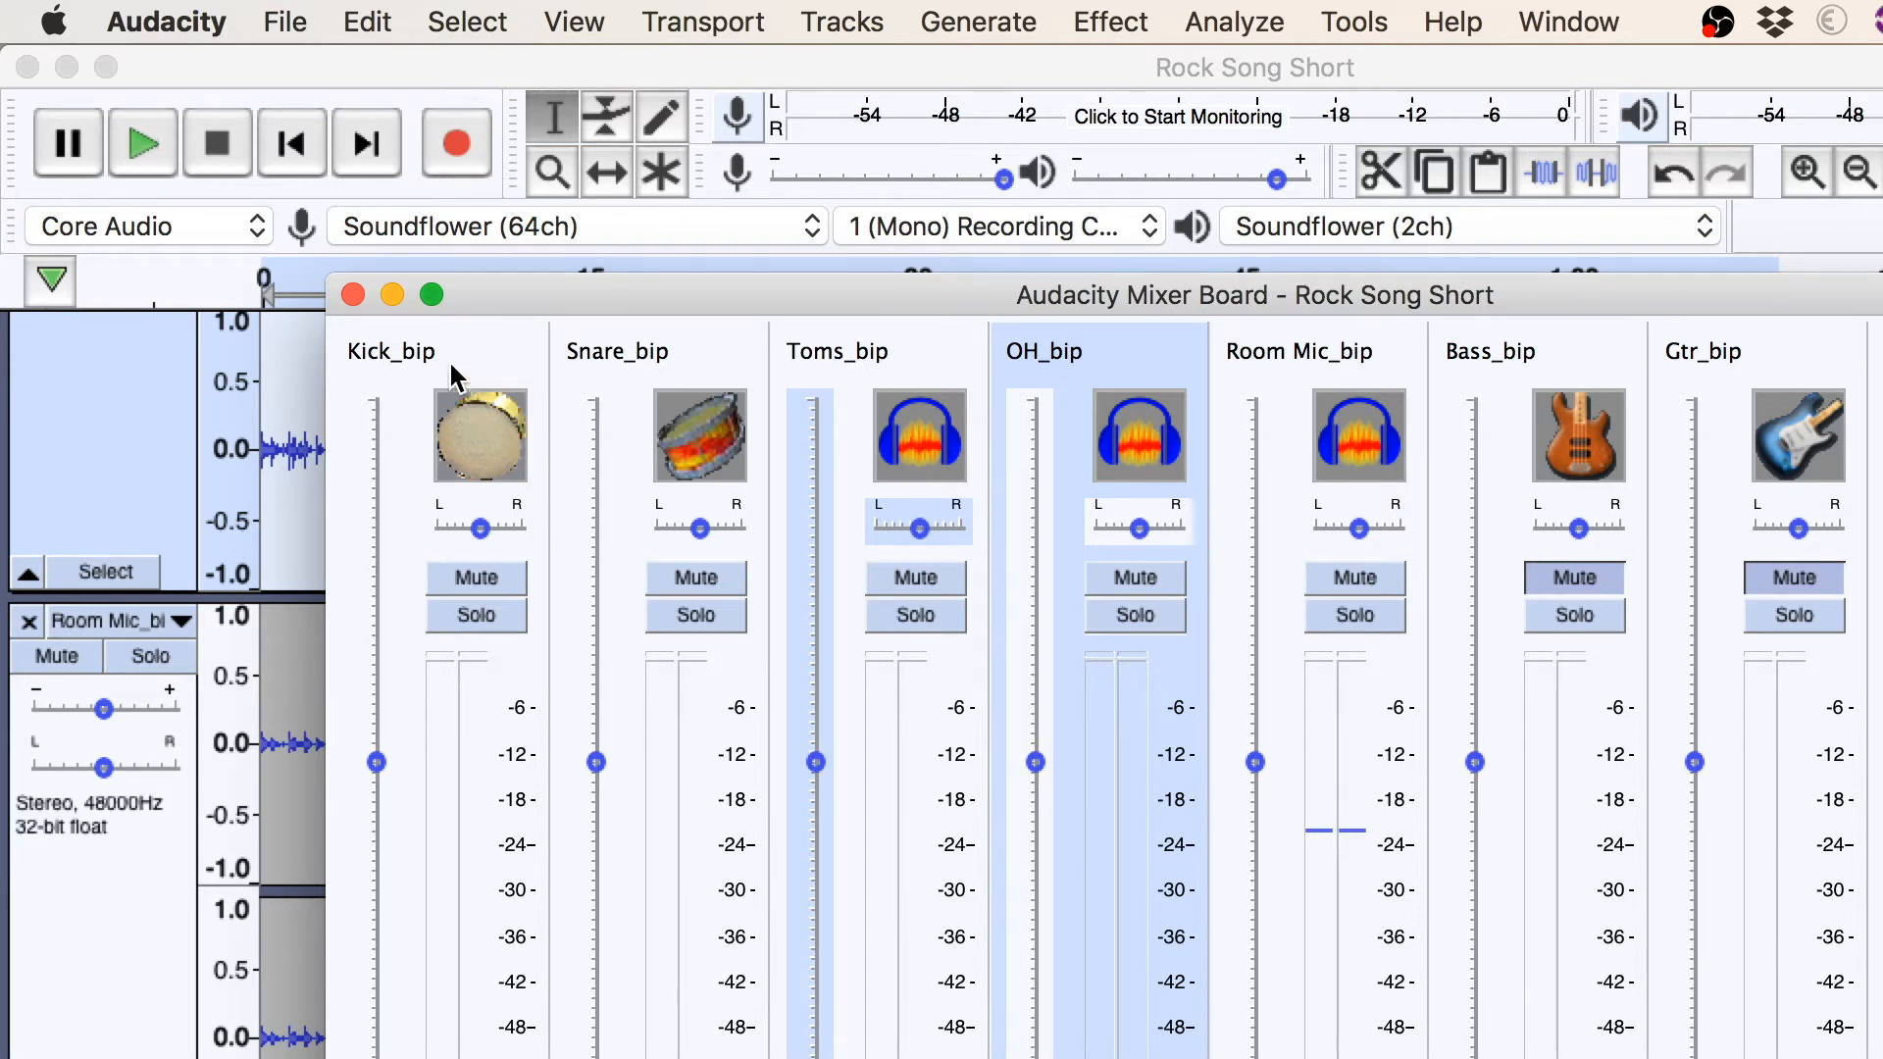
key("space")
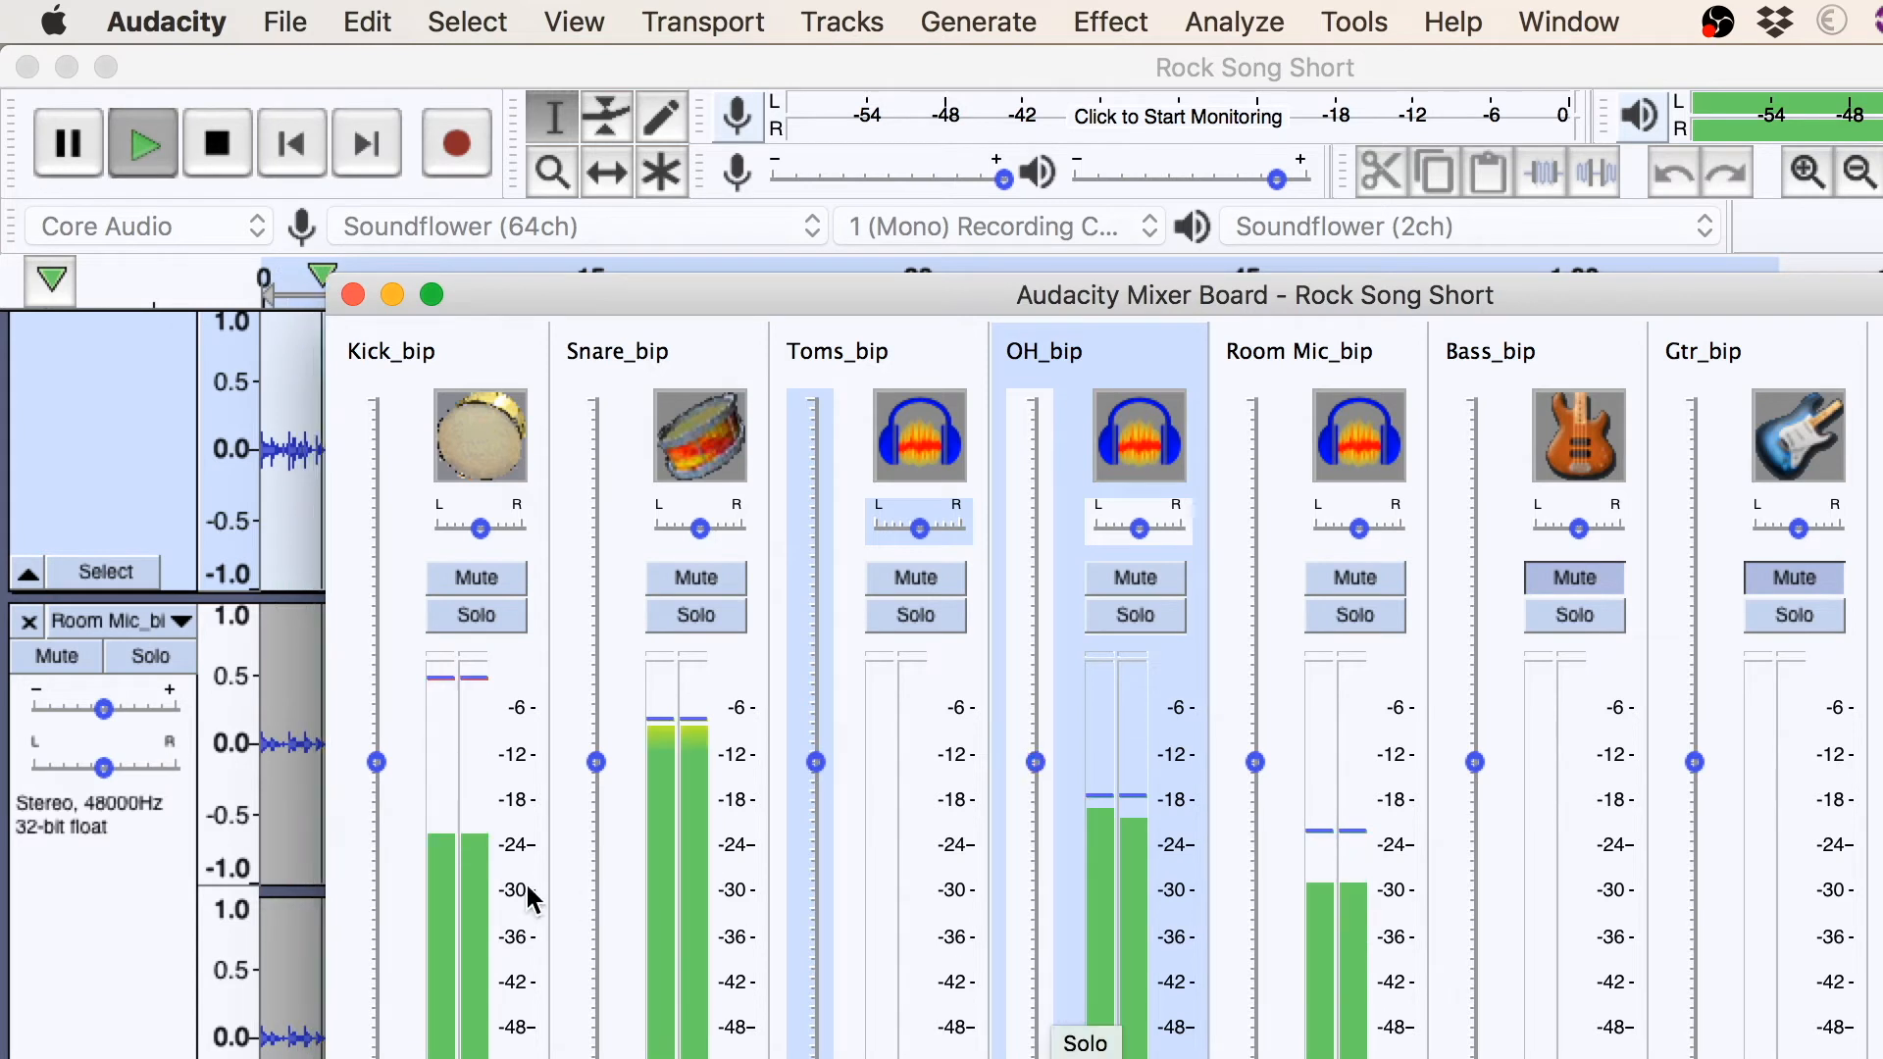
During playback, lower the Kick_bip and Snare_bip gains slightly, set OH_bip's gain to about -2.6 dB, and raise the Room Mic_bip gain
left_click_drag(377, 763, 387, 796)
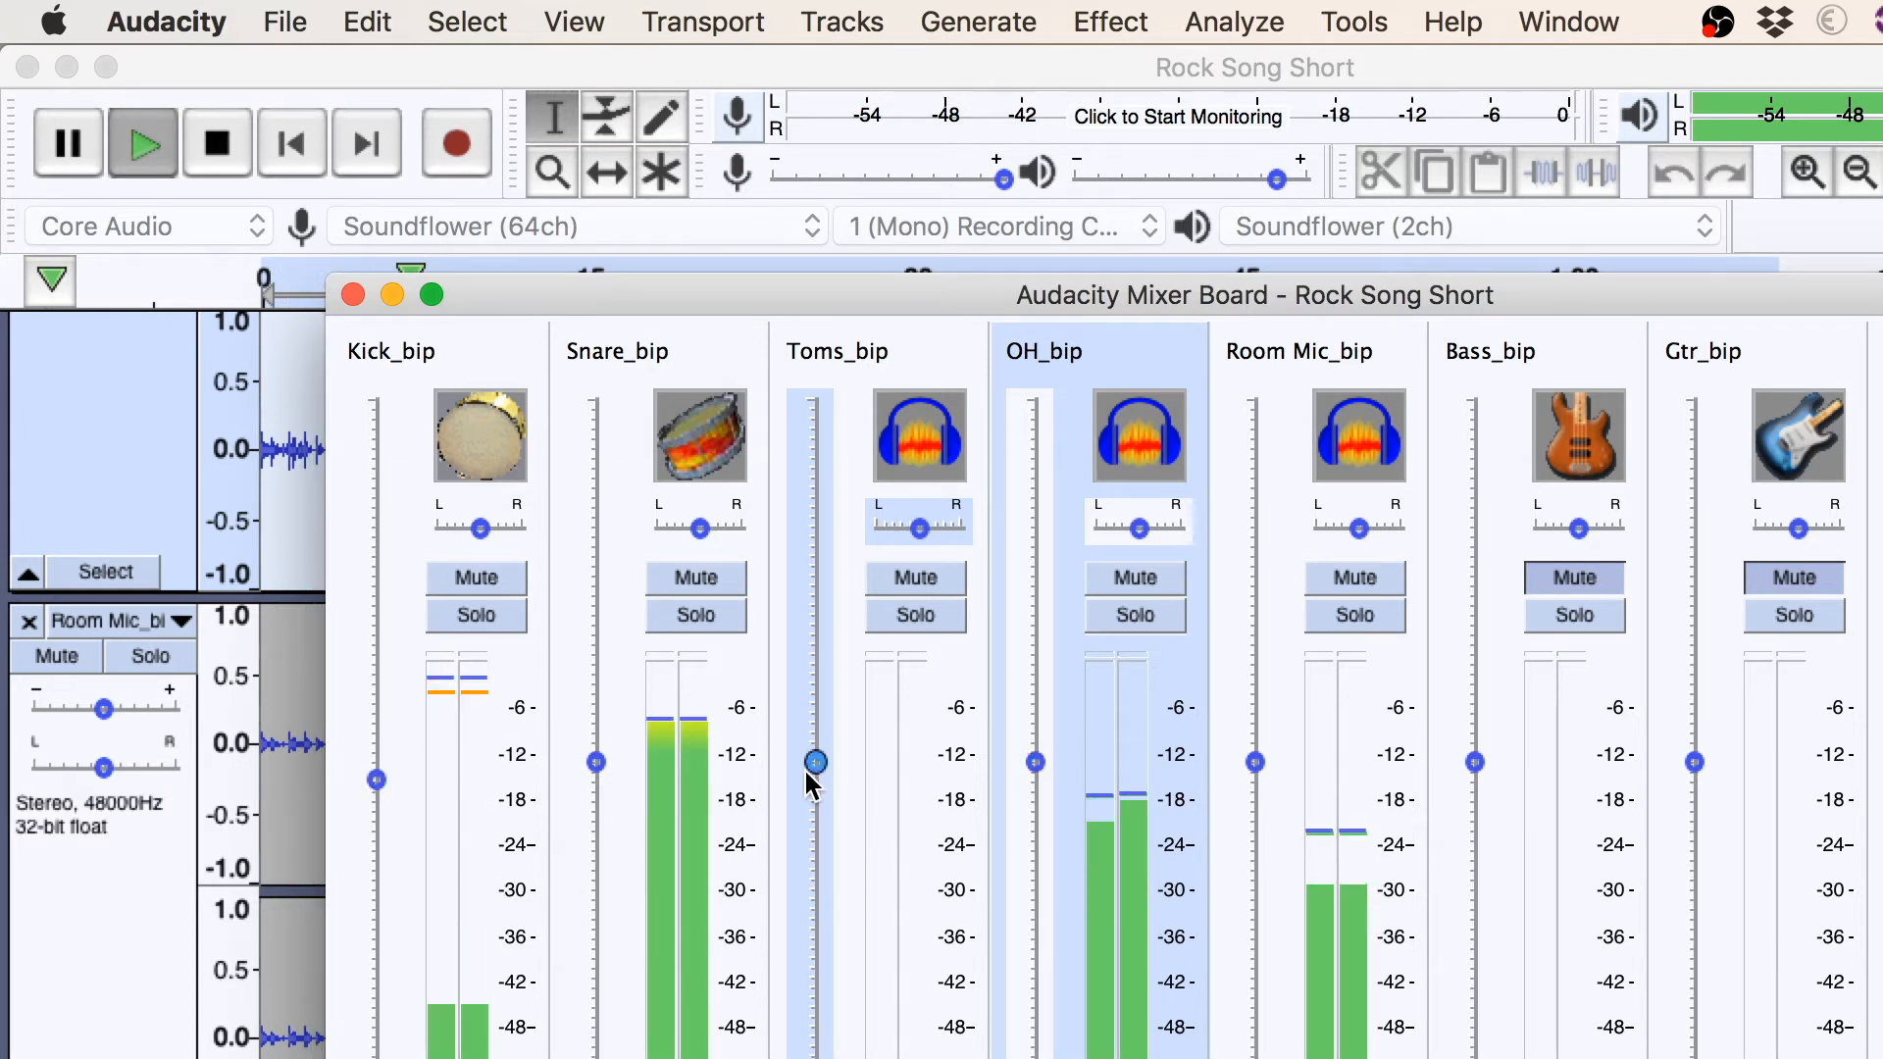
left_click_drag(605, 782, 614, 841)
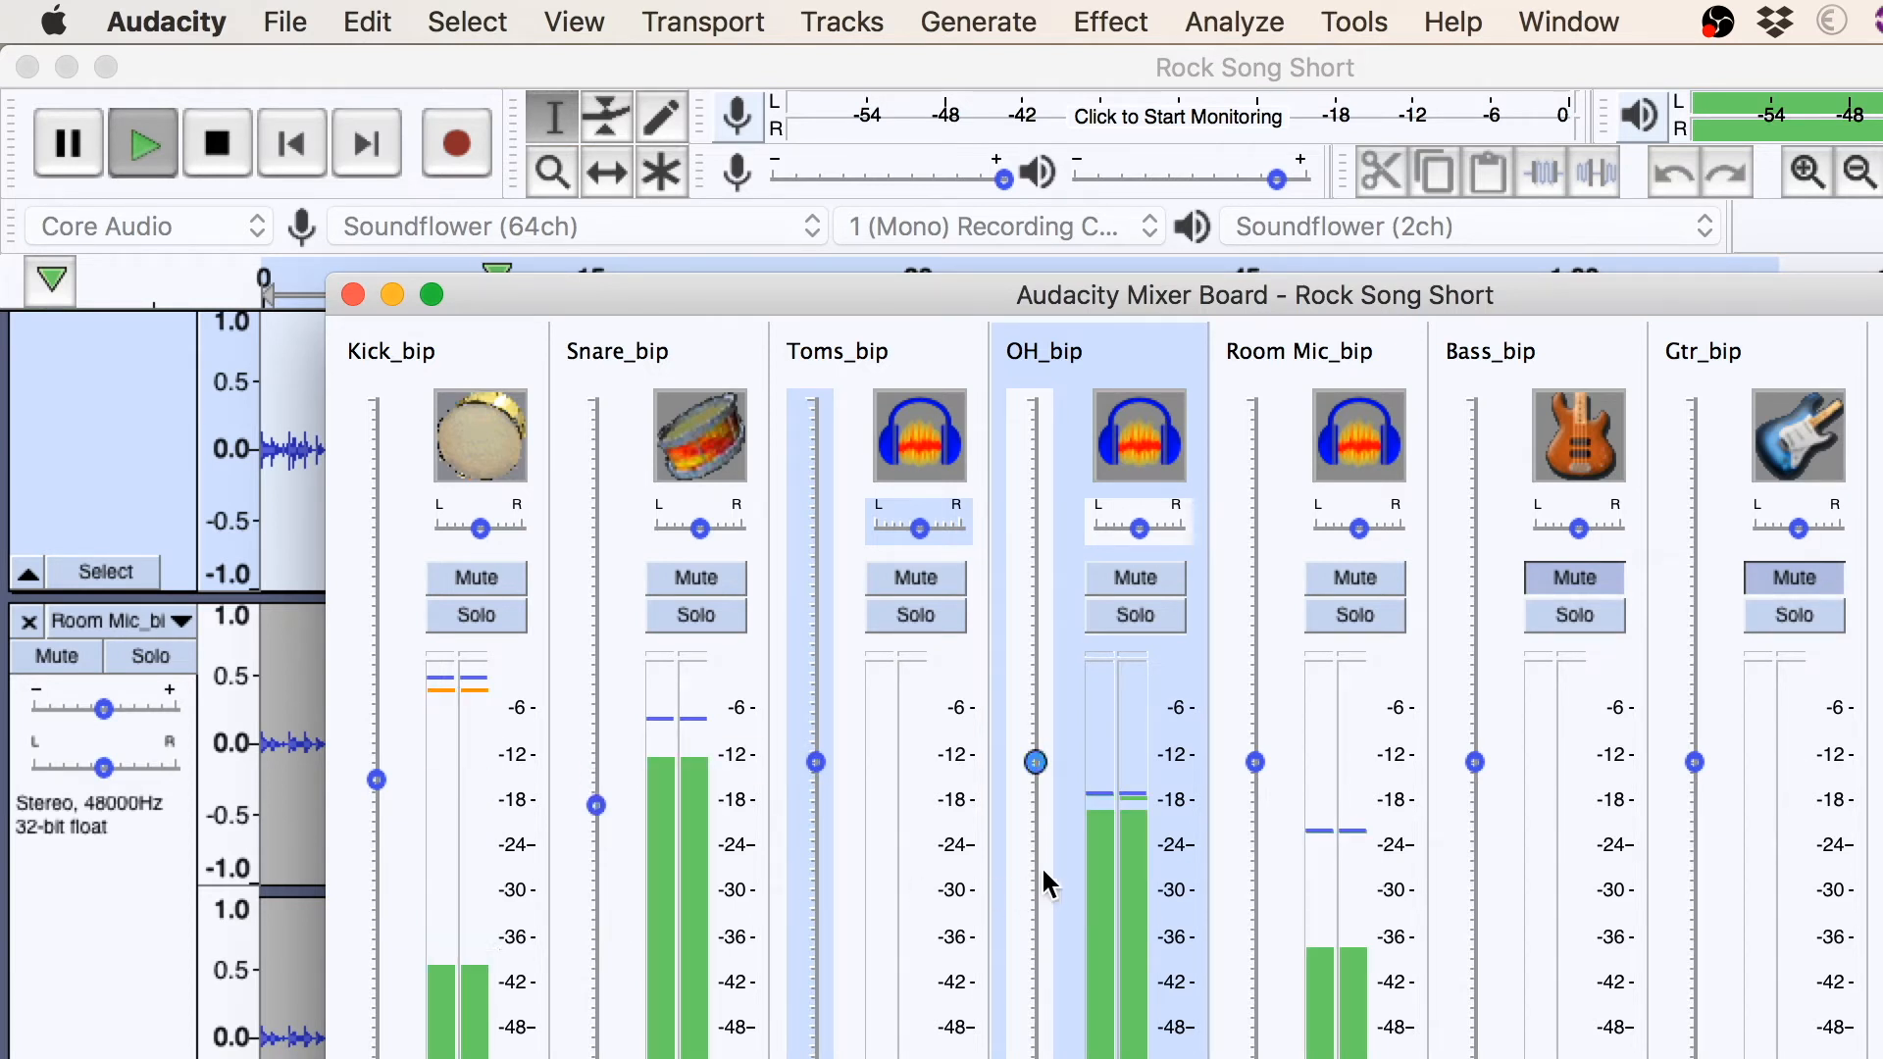
left_click_drag(1032, 763, 1058, 813)
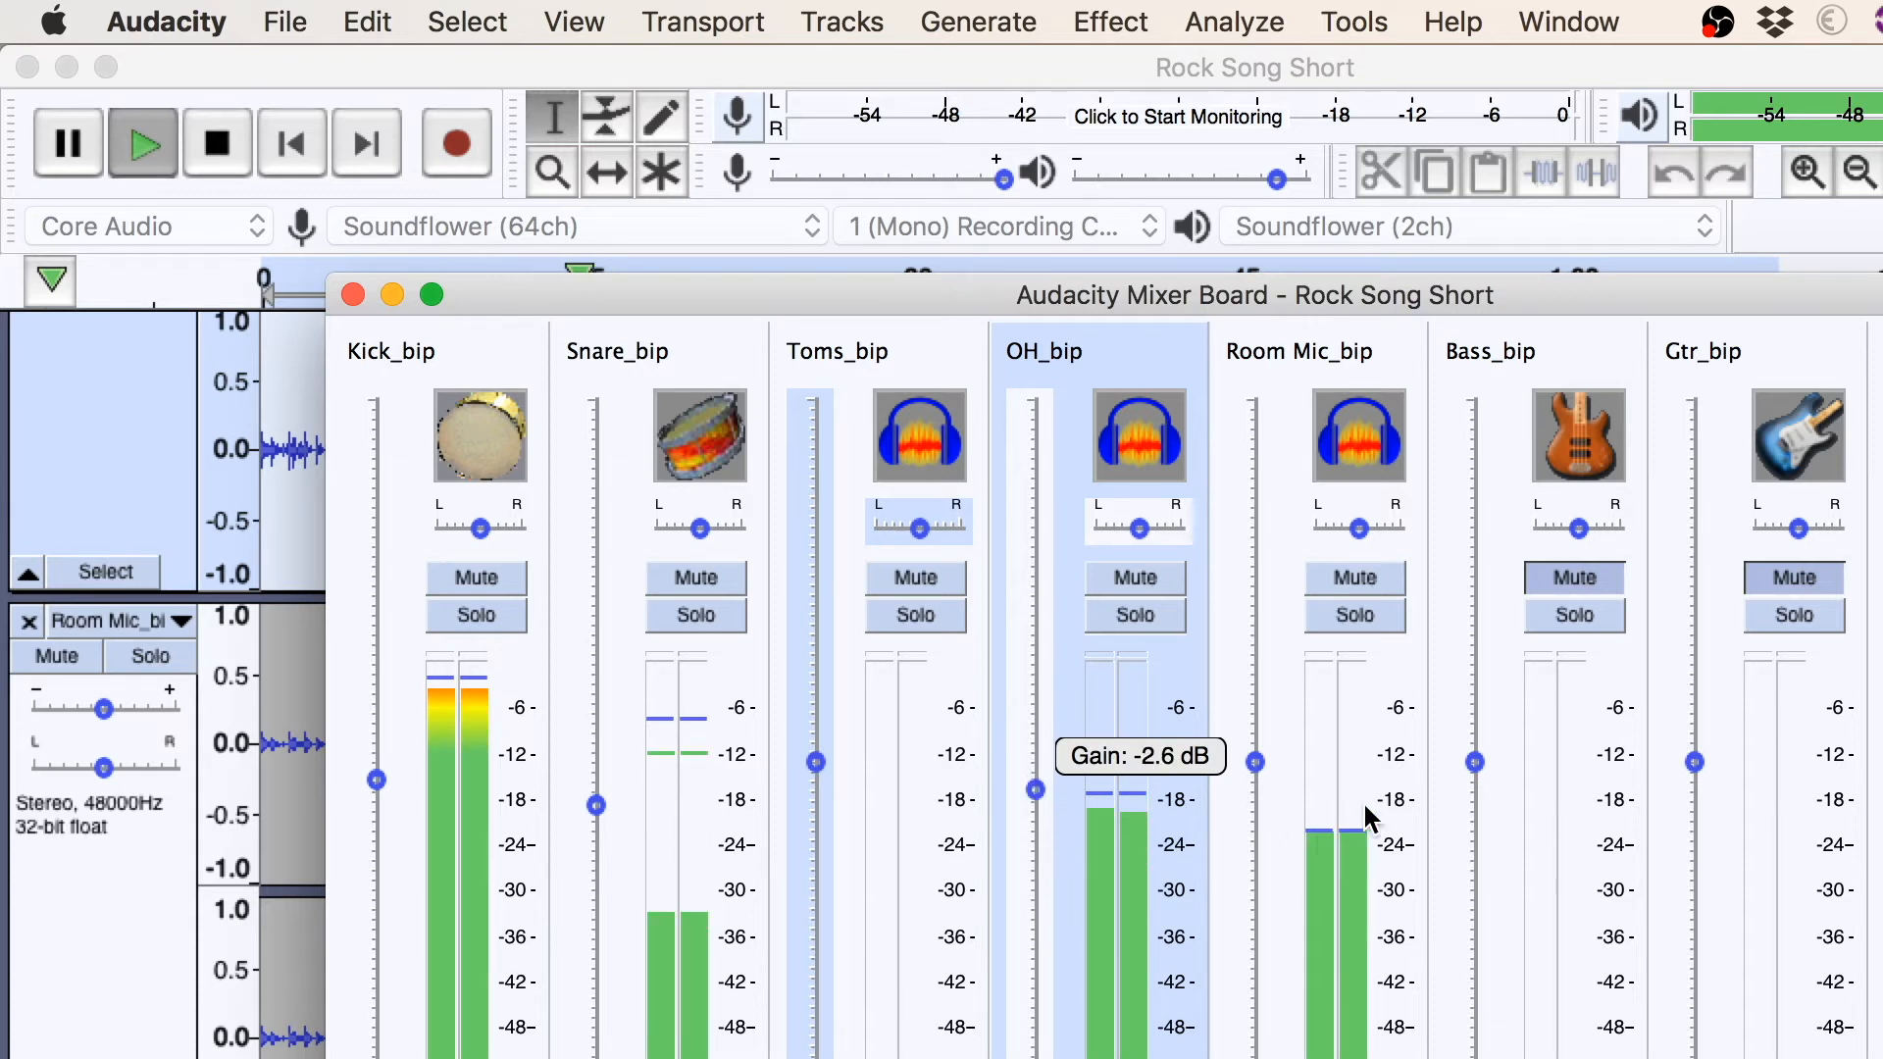
left_click_drag(1260, 772, 1258, 734)
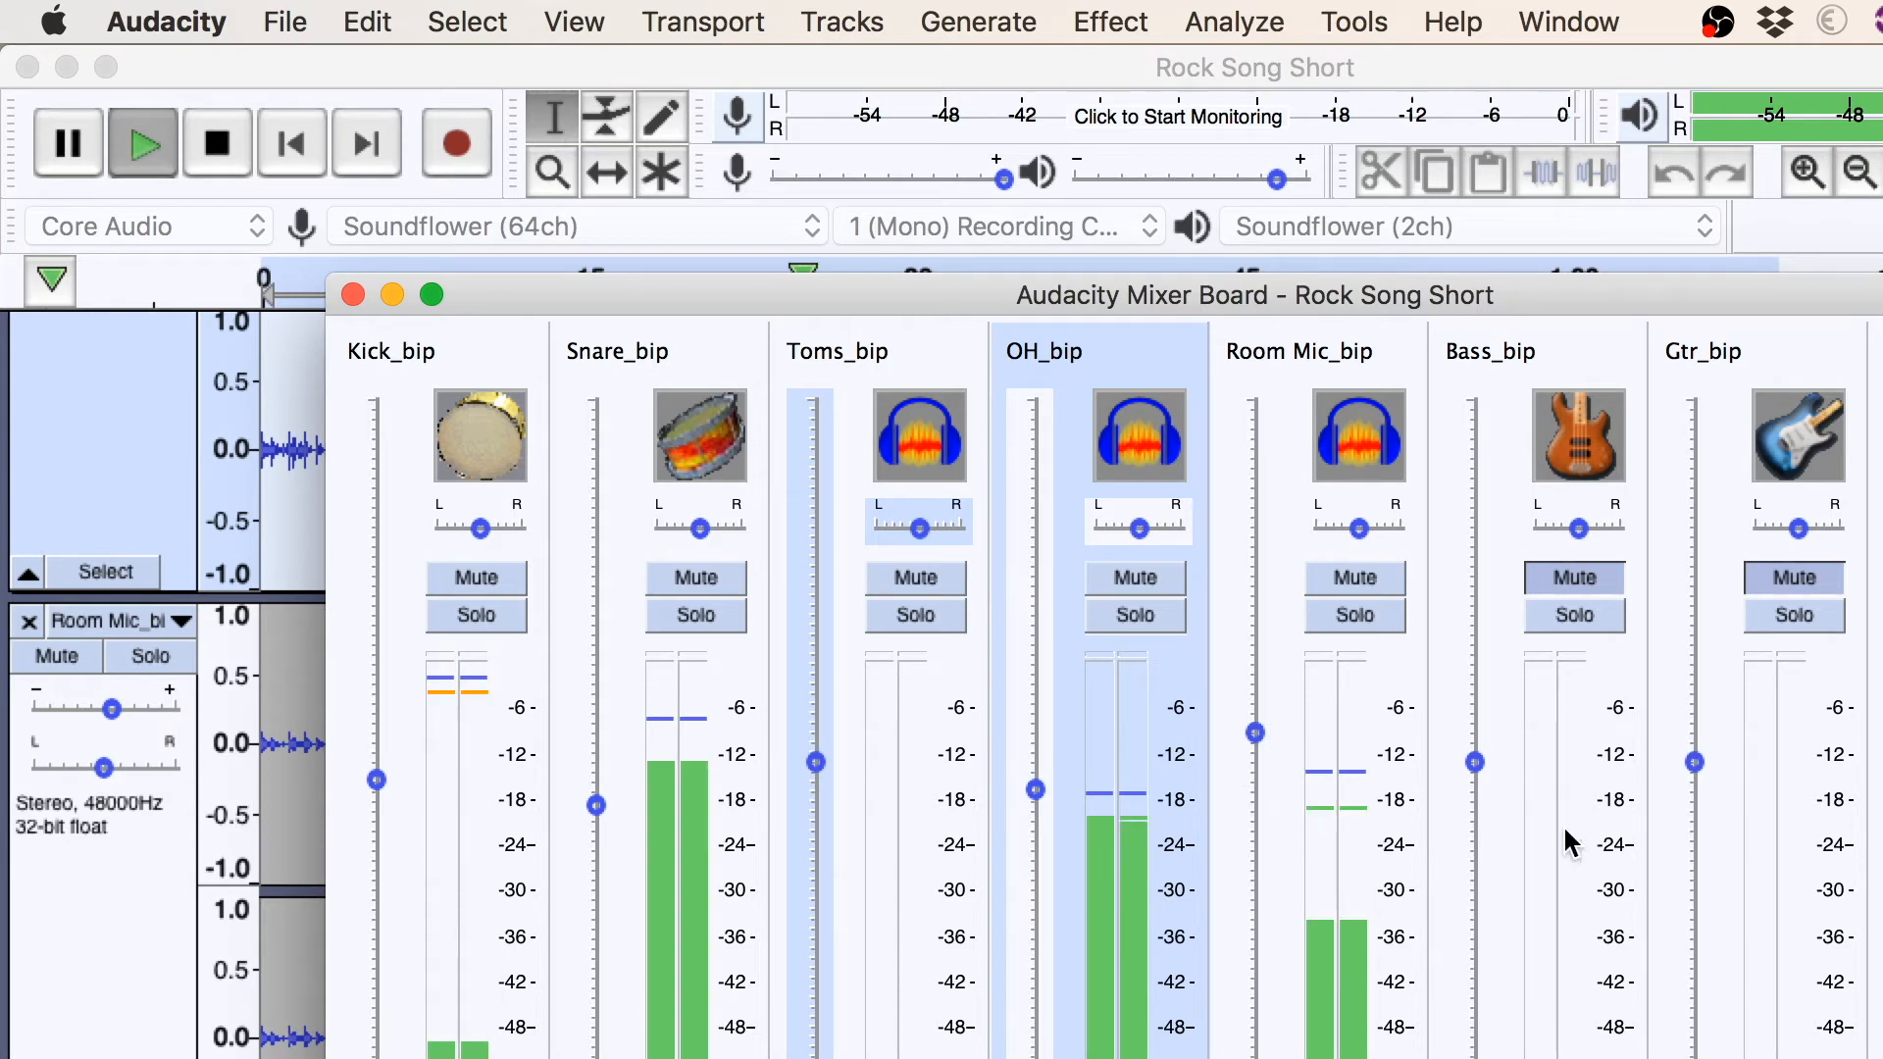
left_click(1809, 228)
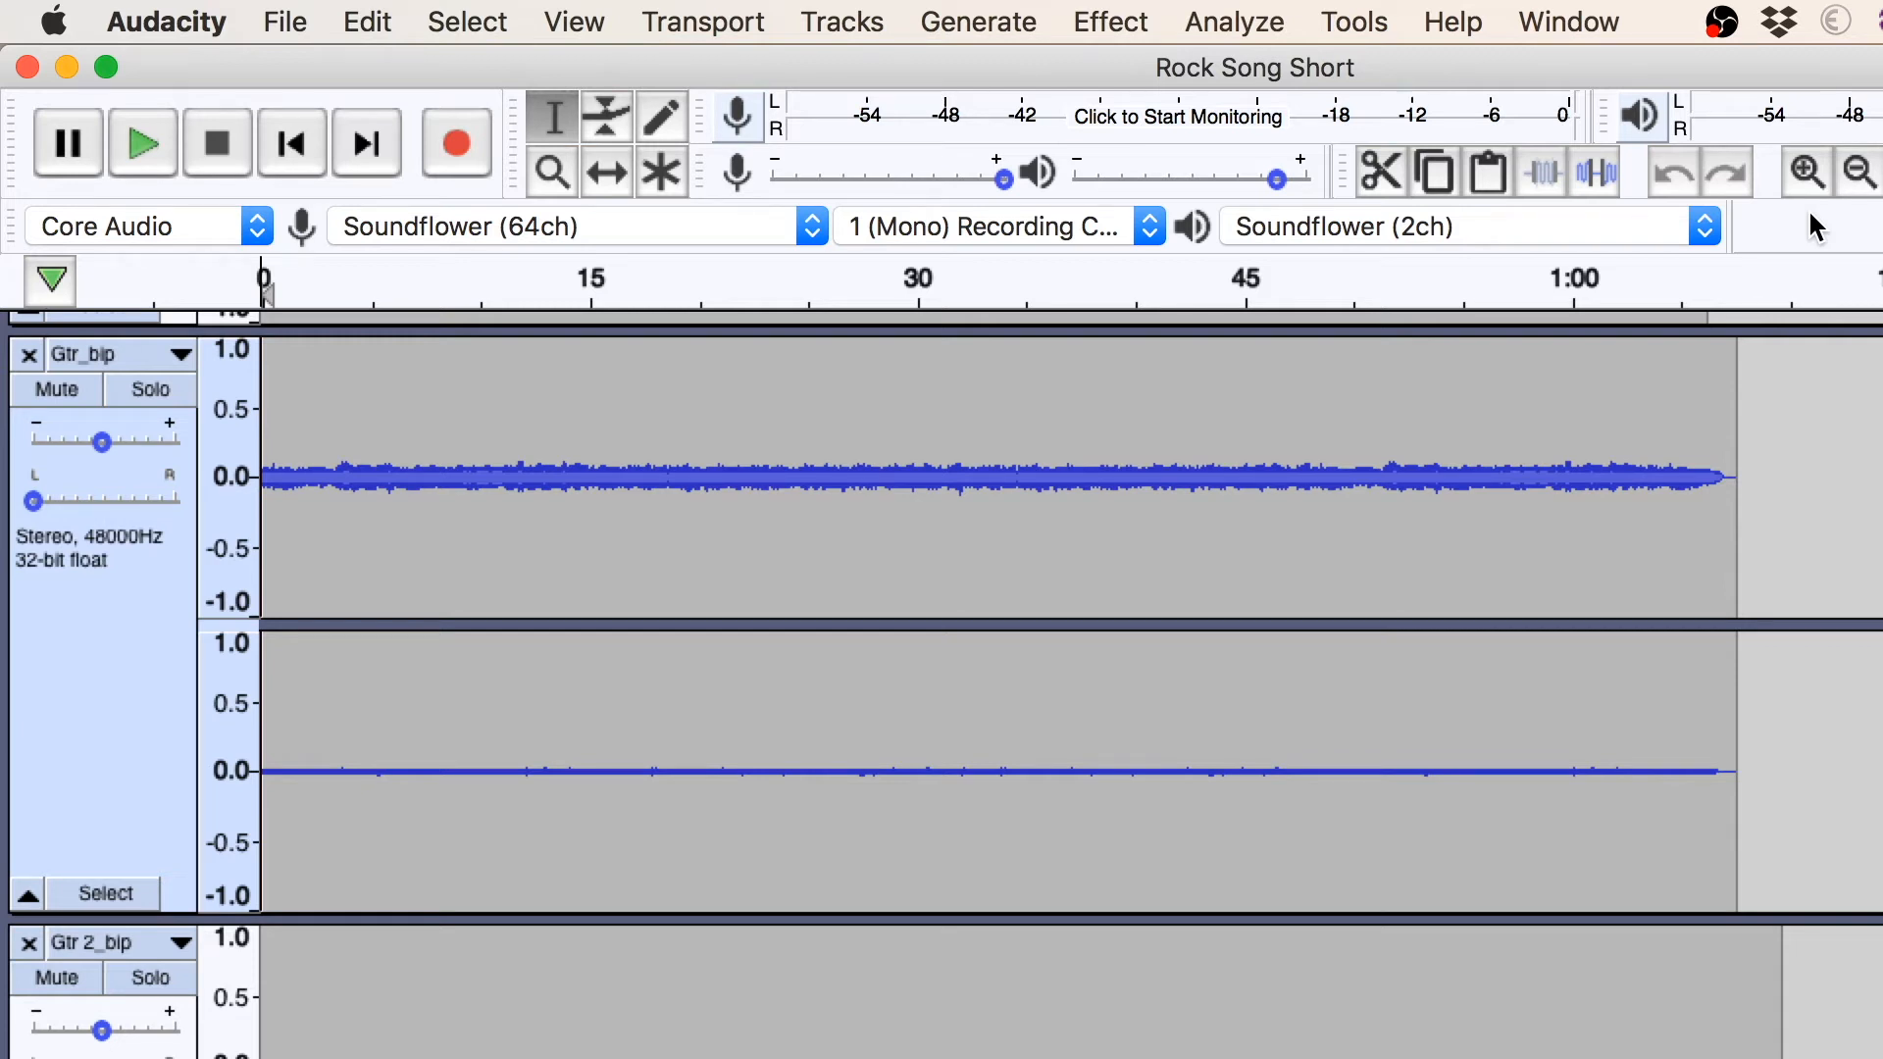
left_click(1722, 19)
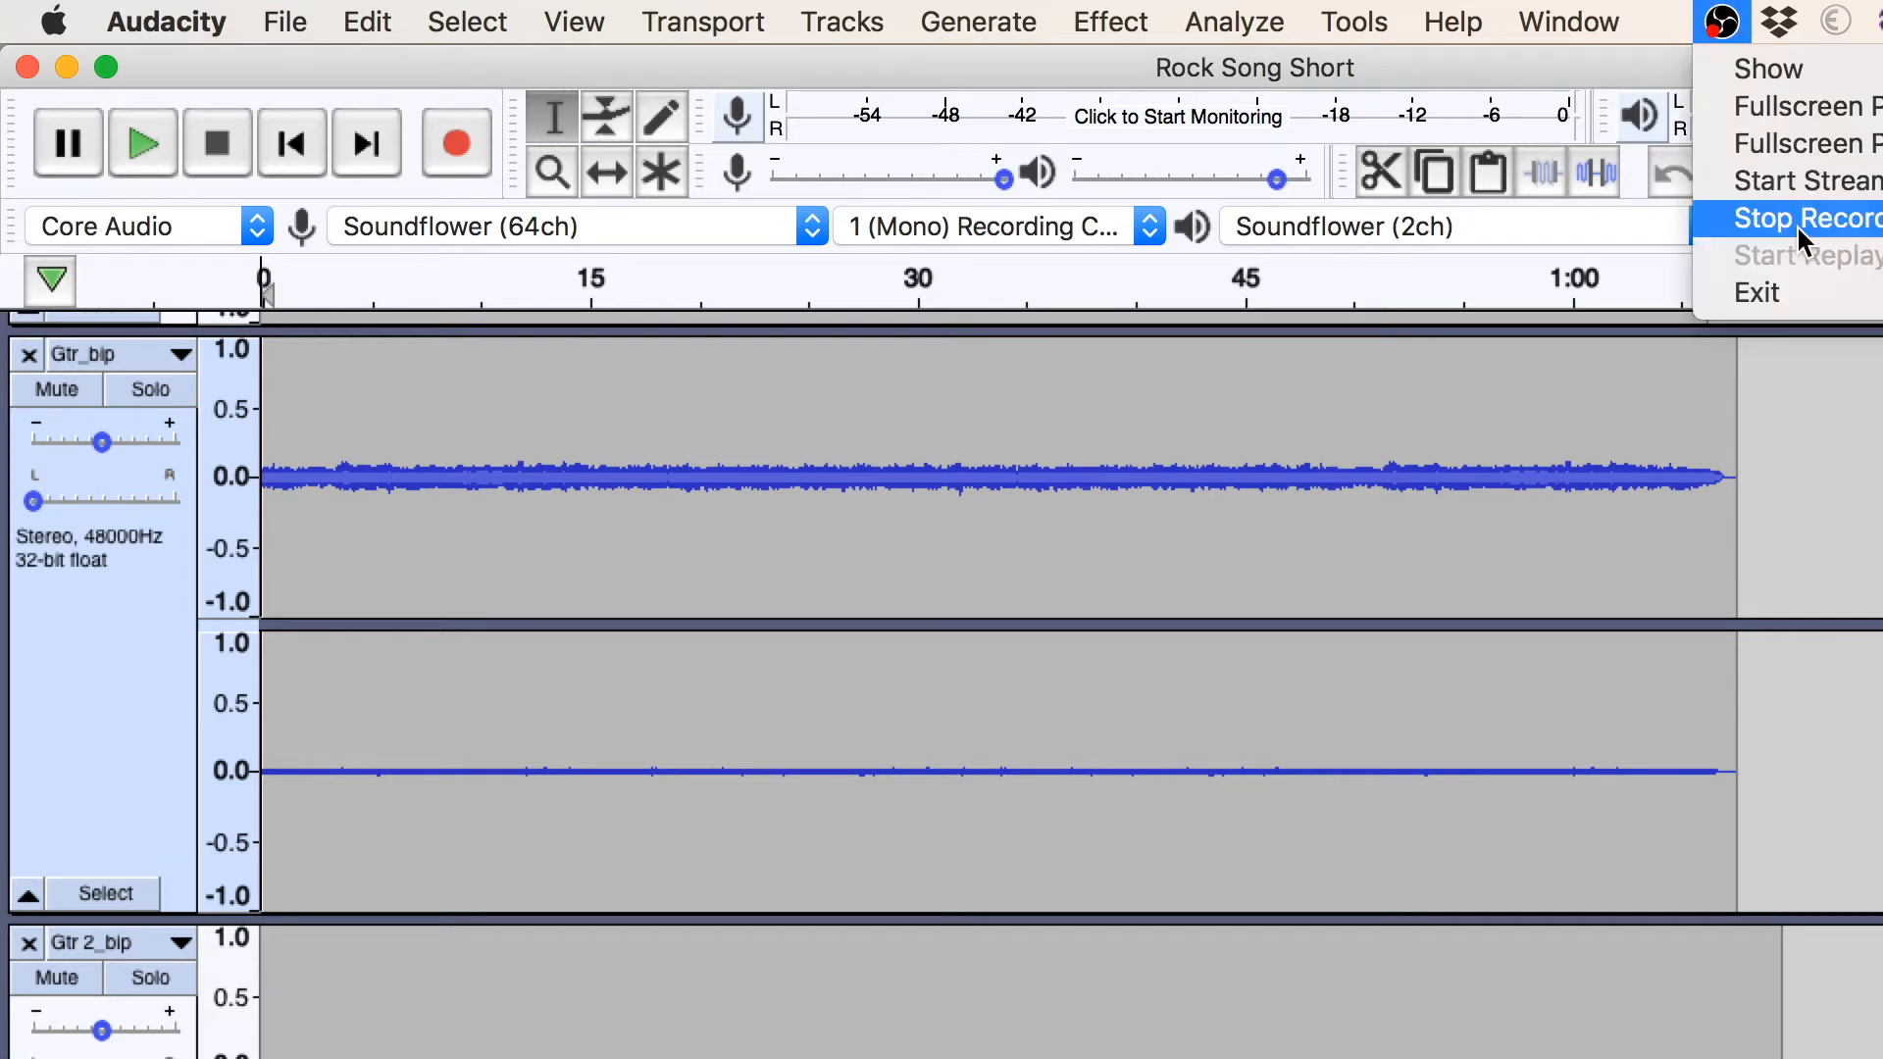
left_click(1794, 222)
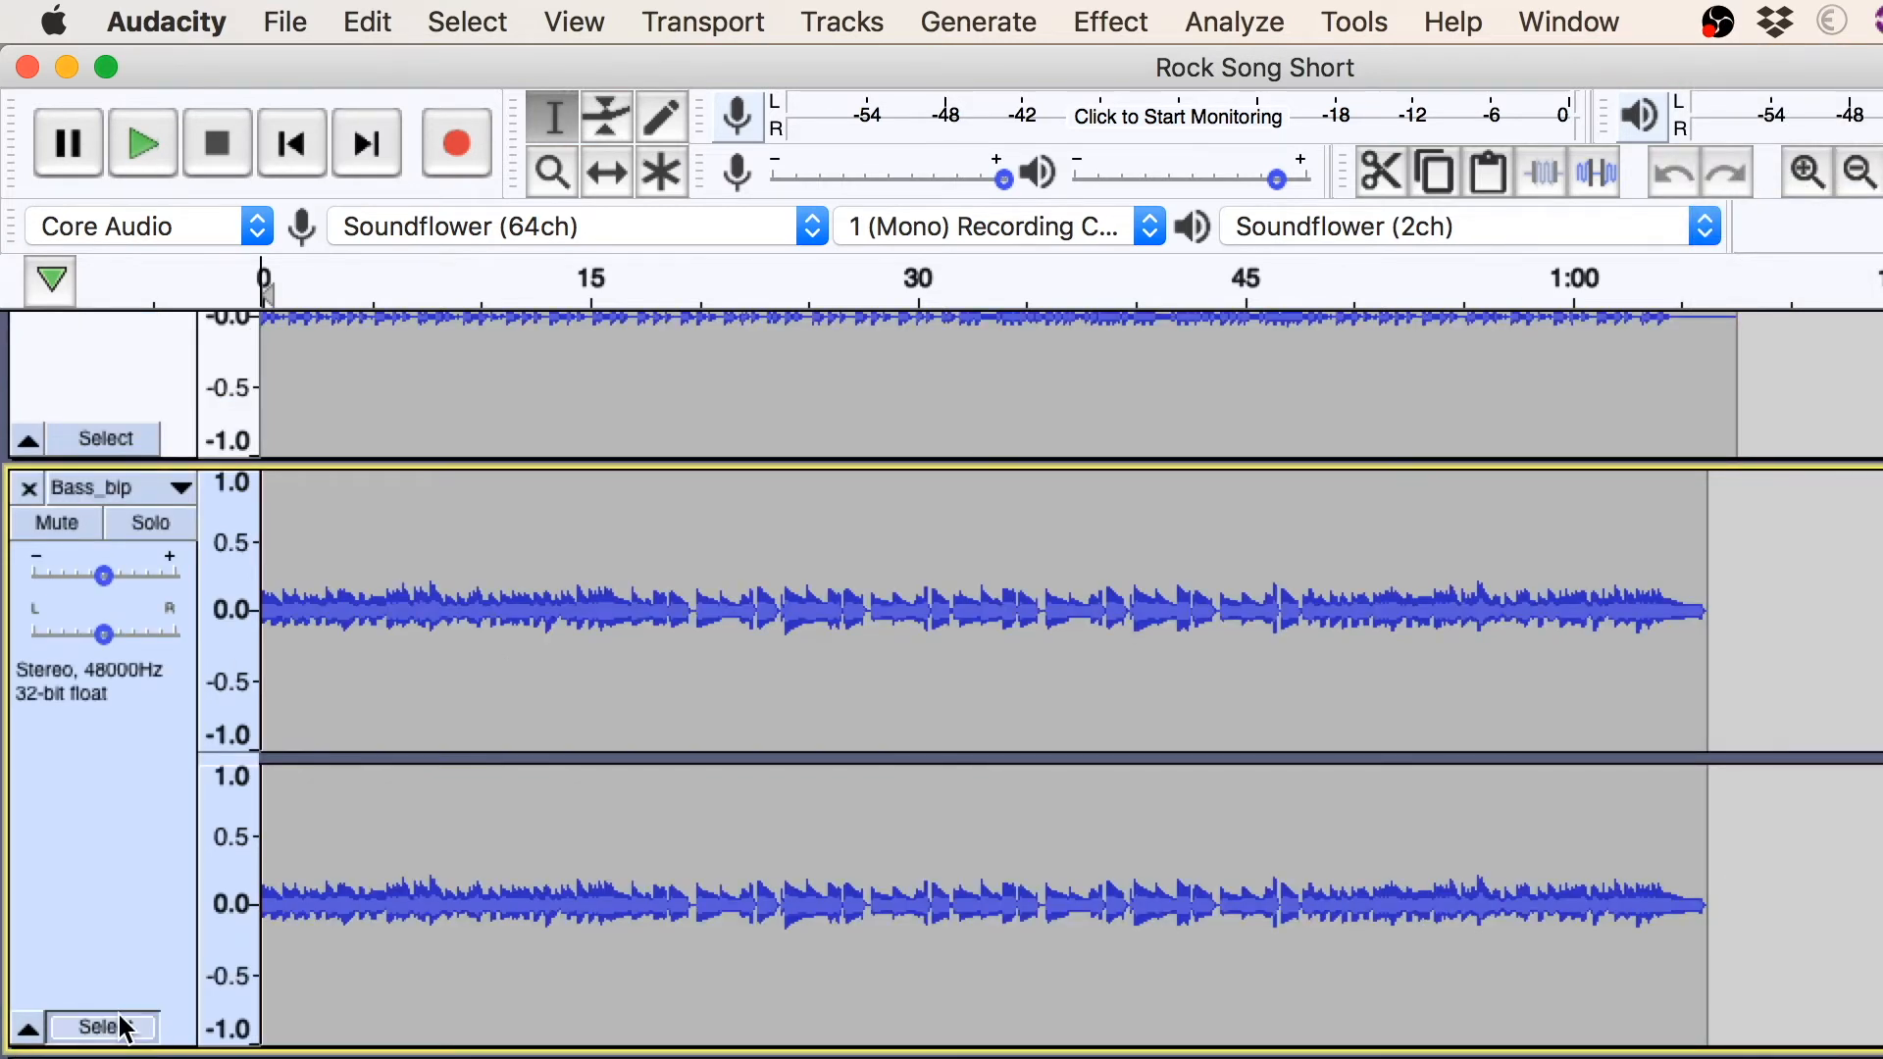
Select the entire Bass_bip track, solo it and start playback
left_click(106, 1025)
left_click(156, 530)
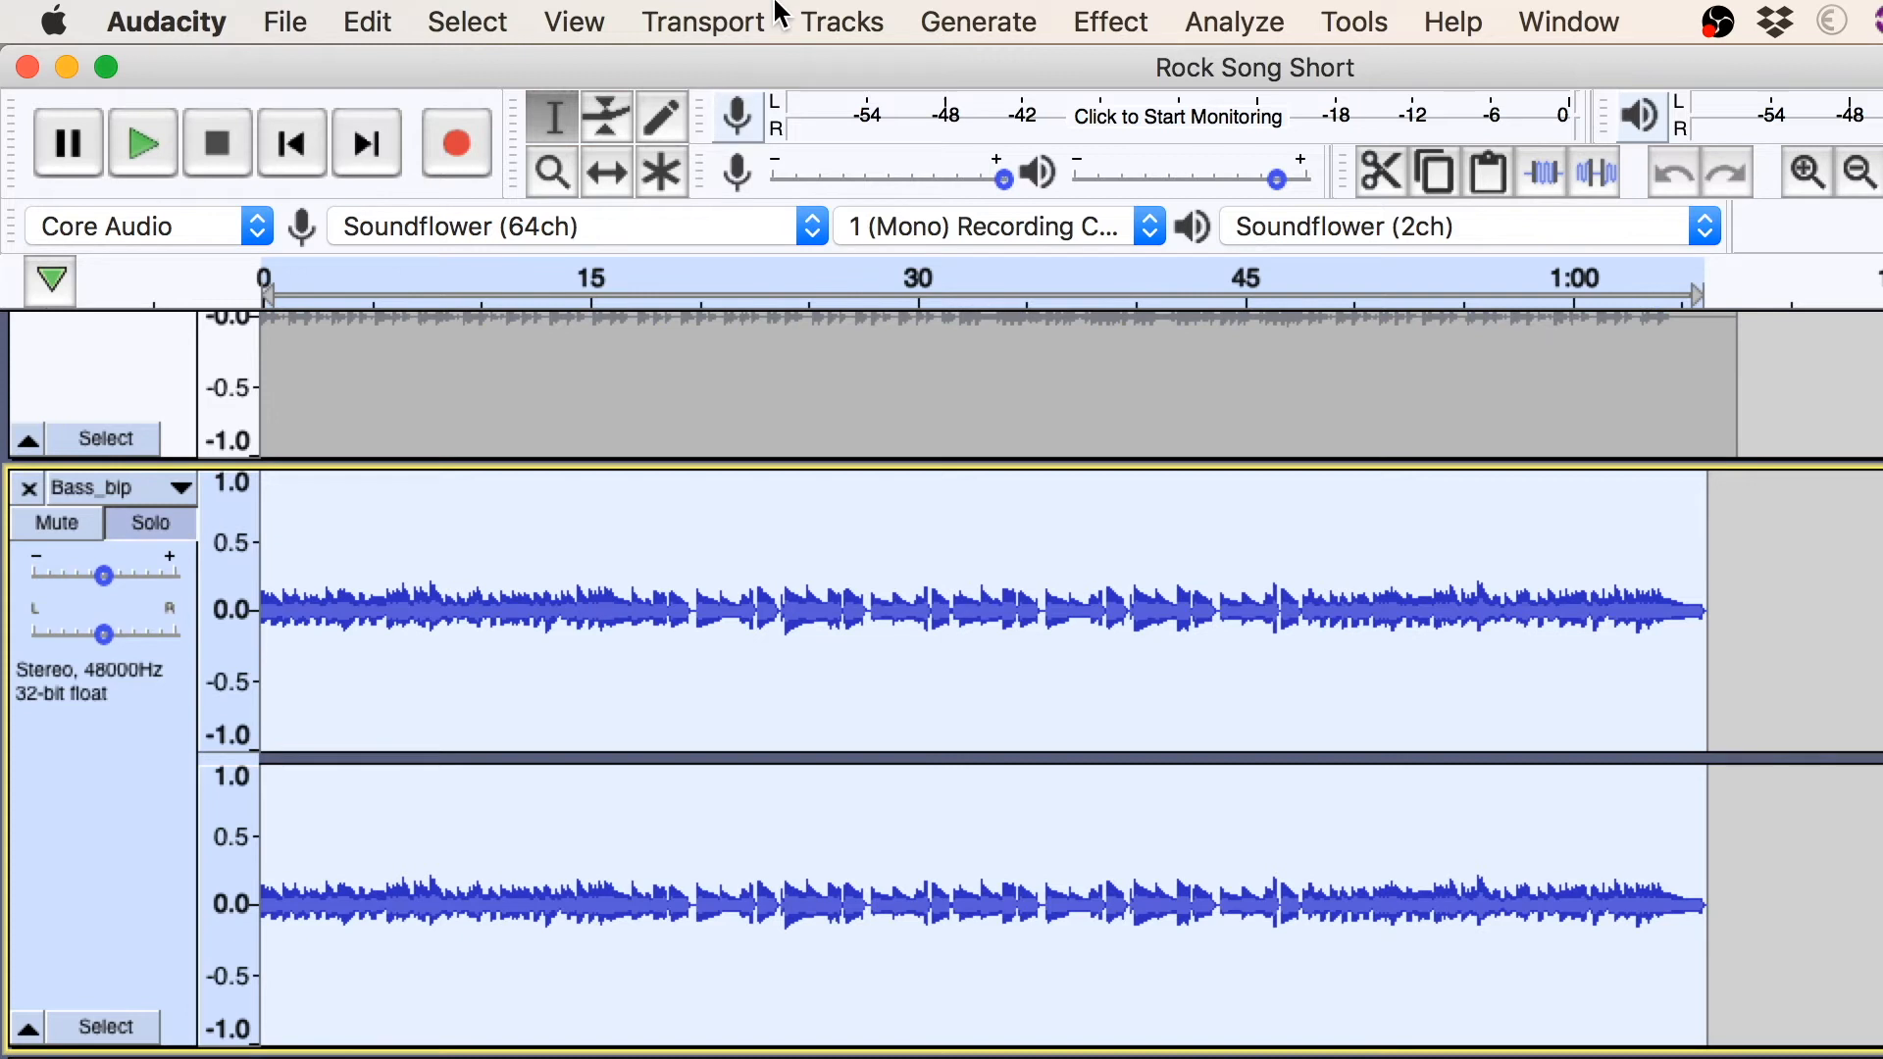
key("space")
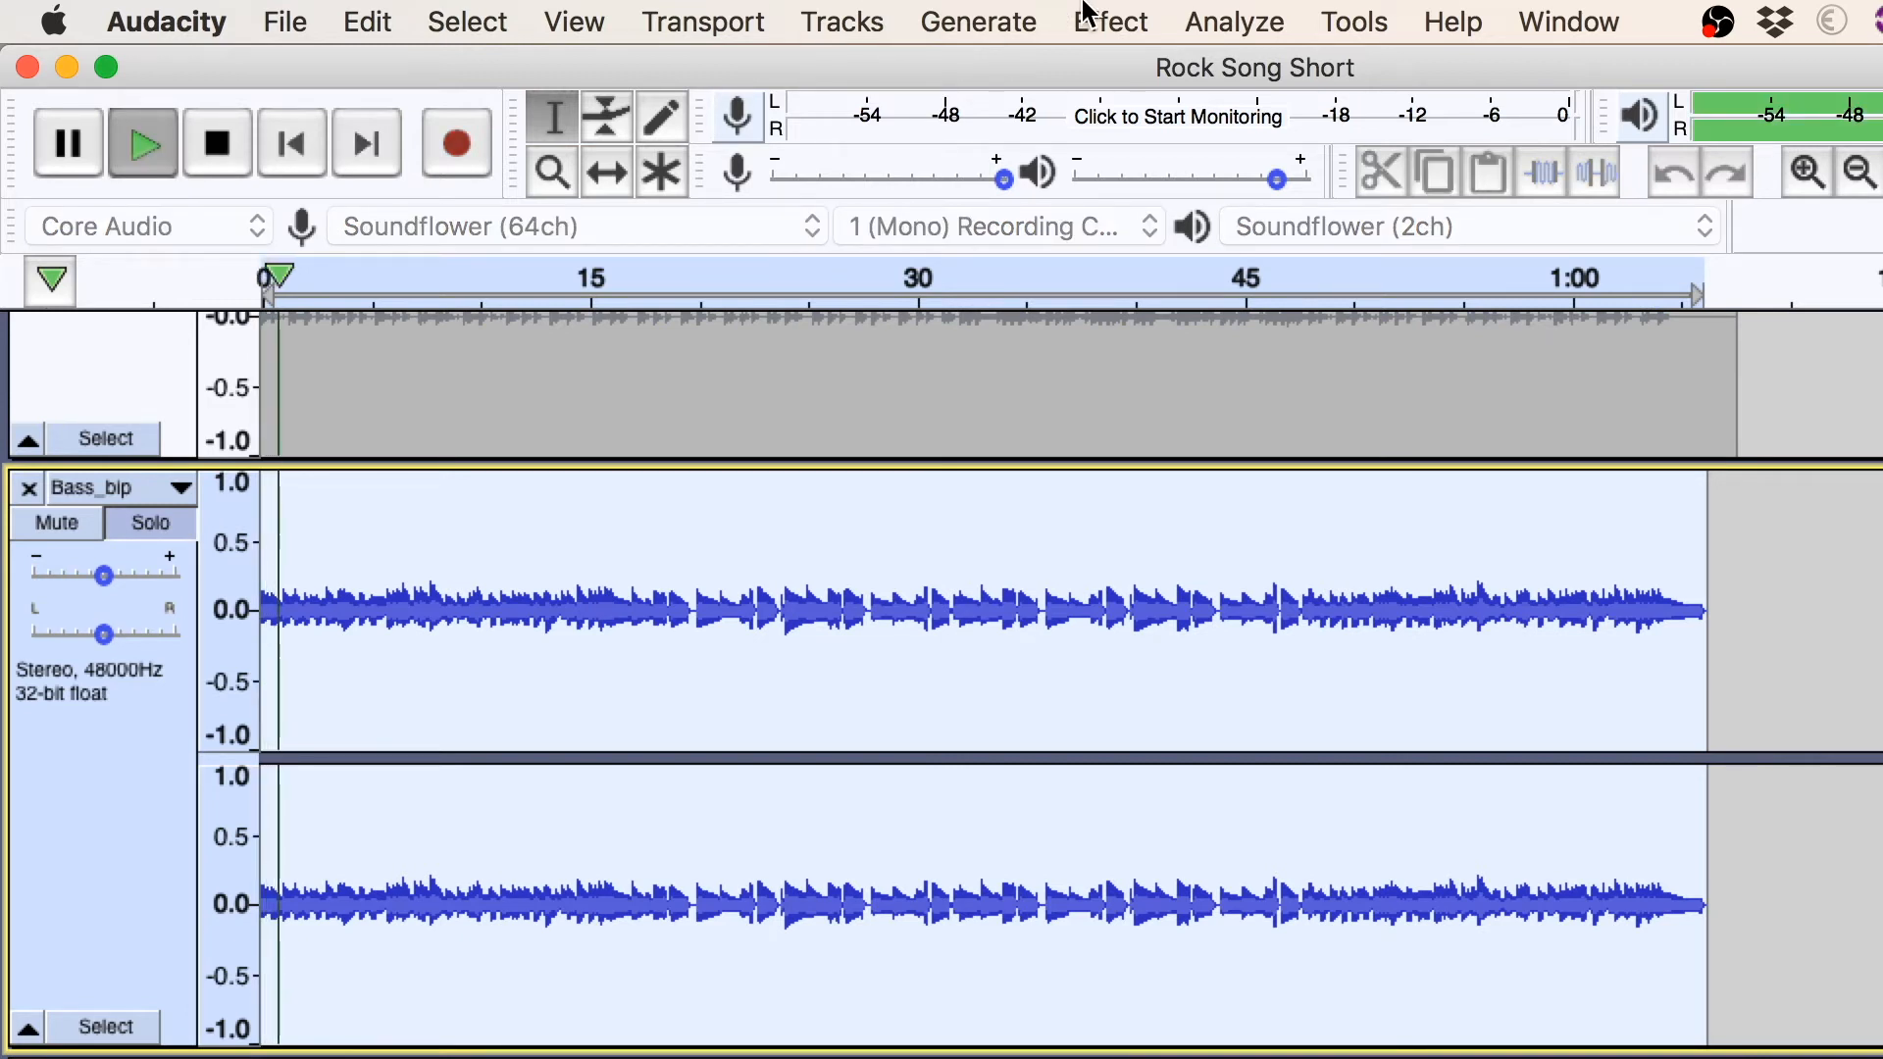
Open the HQ2 equalizer for Bass_bip and, during playback, lower the 120HZ, 250HZ and 4K bands while raising 1K
left_click(1088, 20)
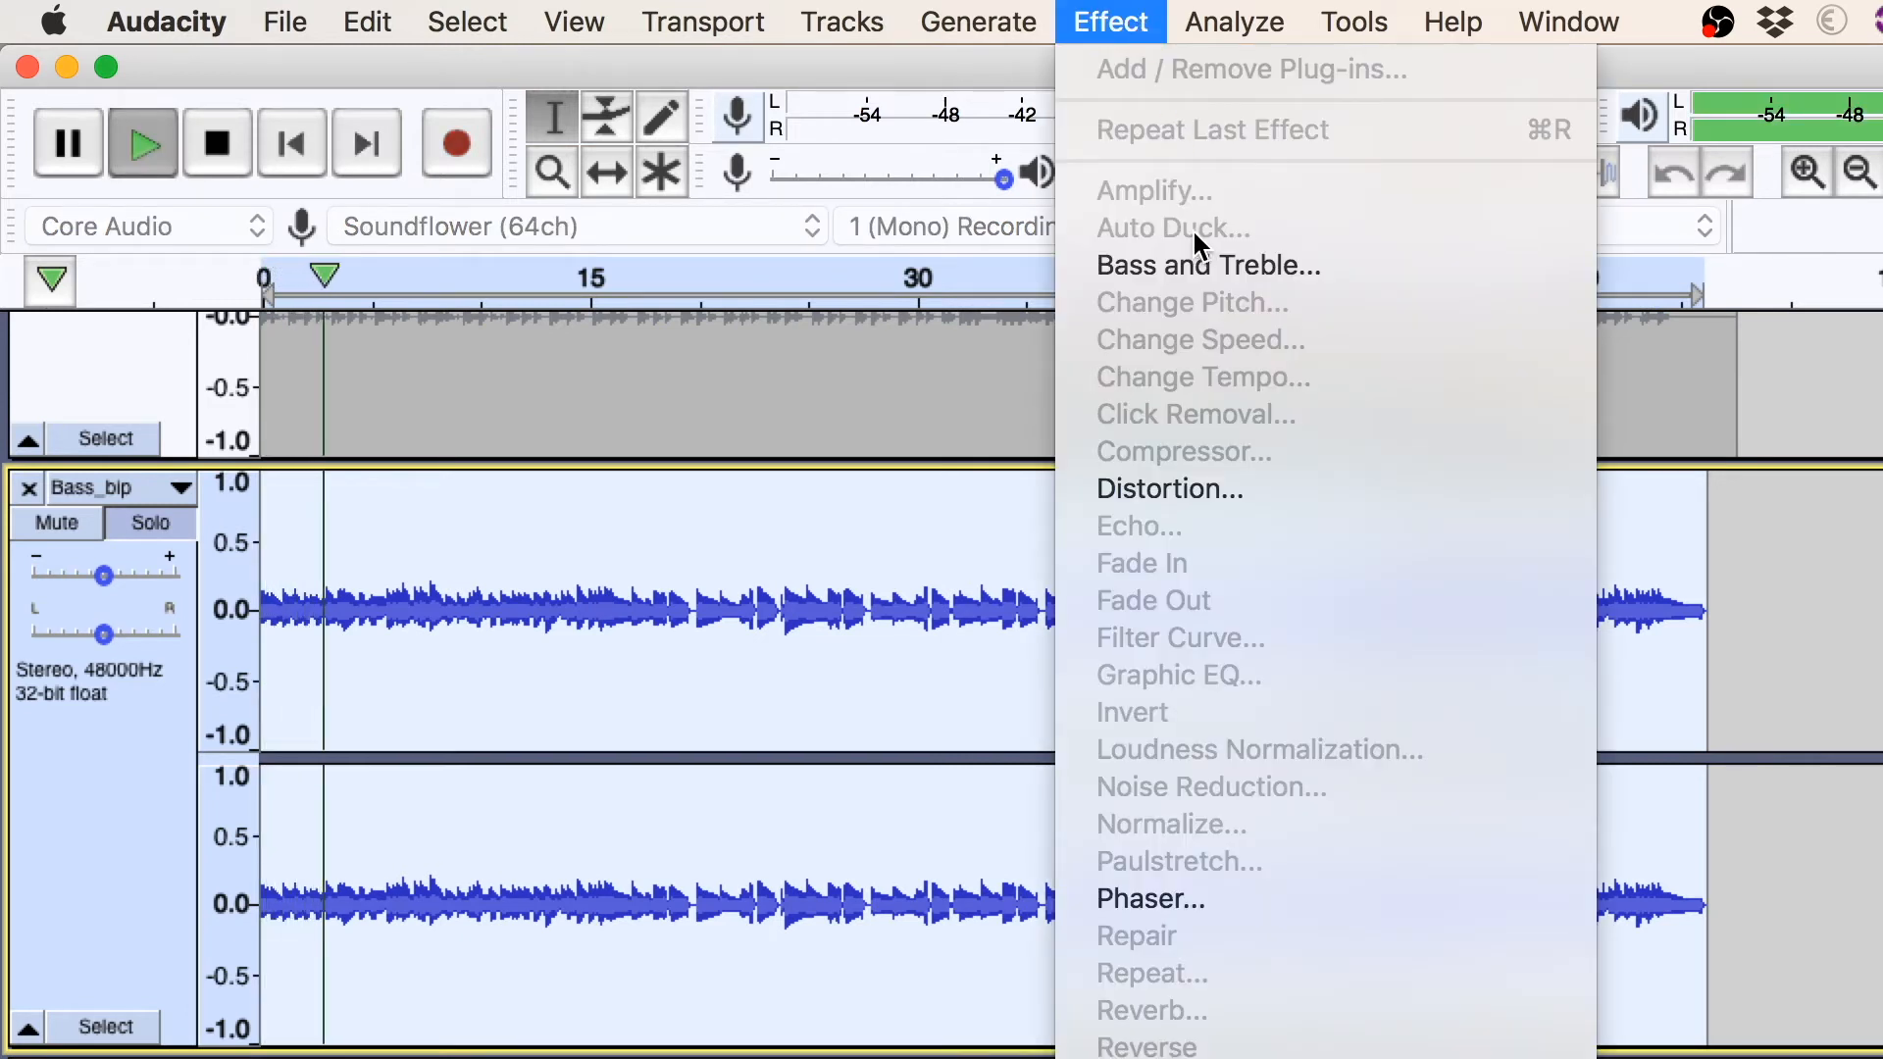
mouse_move(1128, 1056)
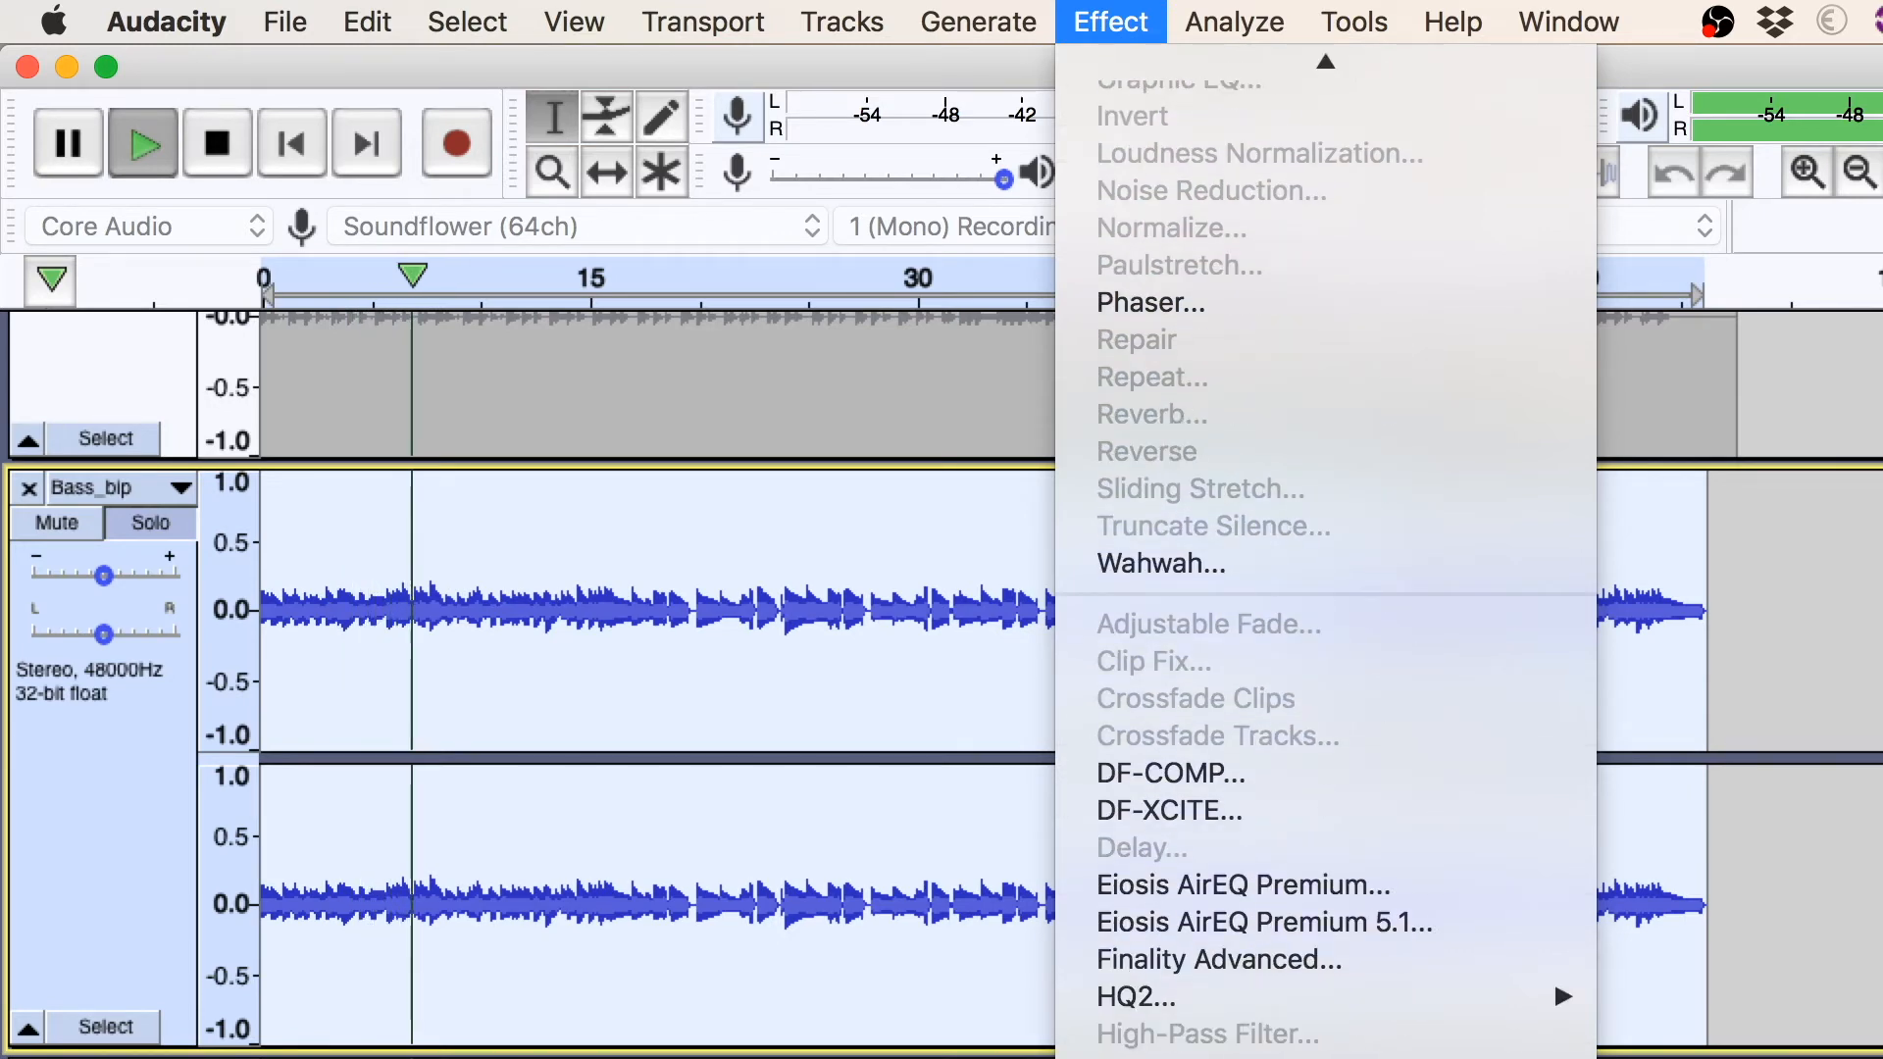
mouse_move(1569, 998)
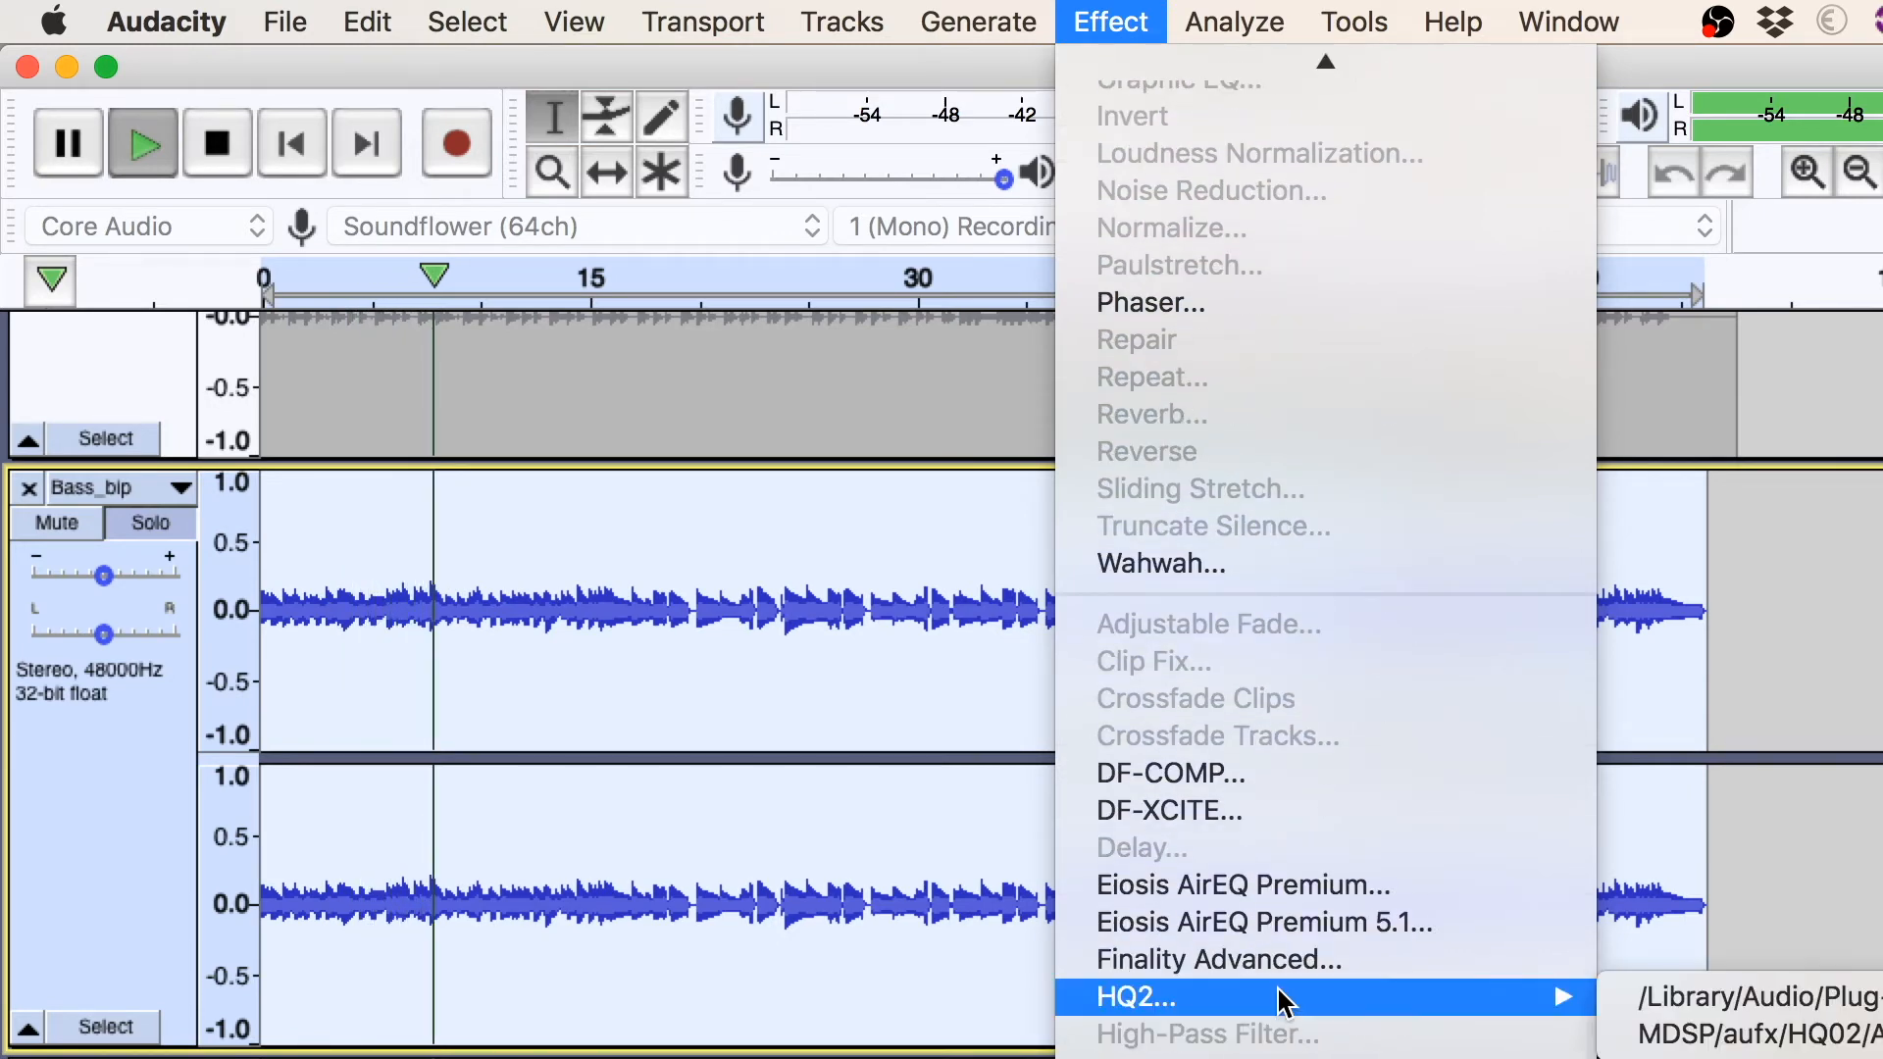
left_click(1670, 999)
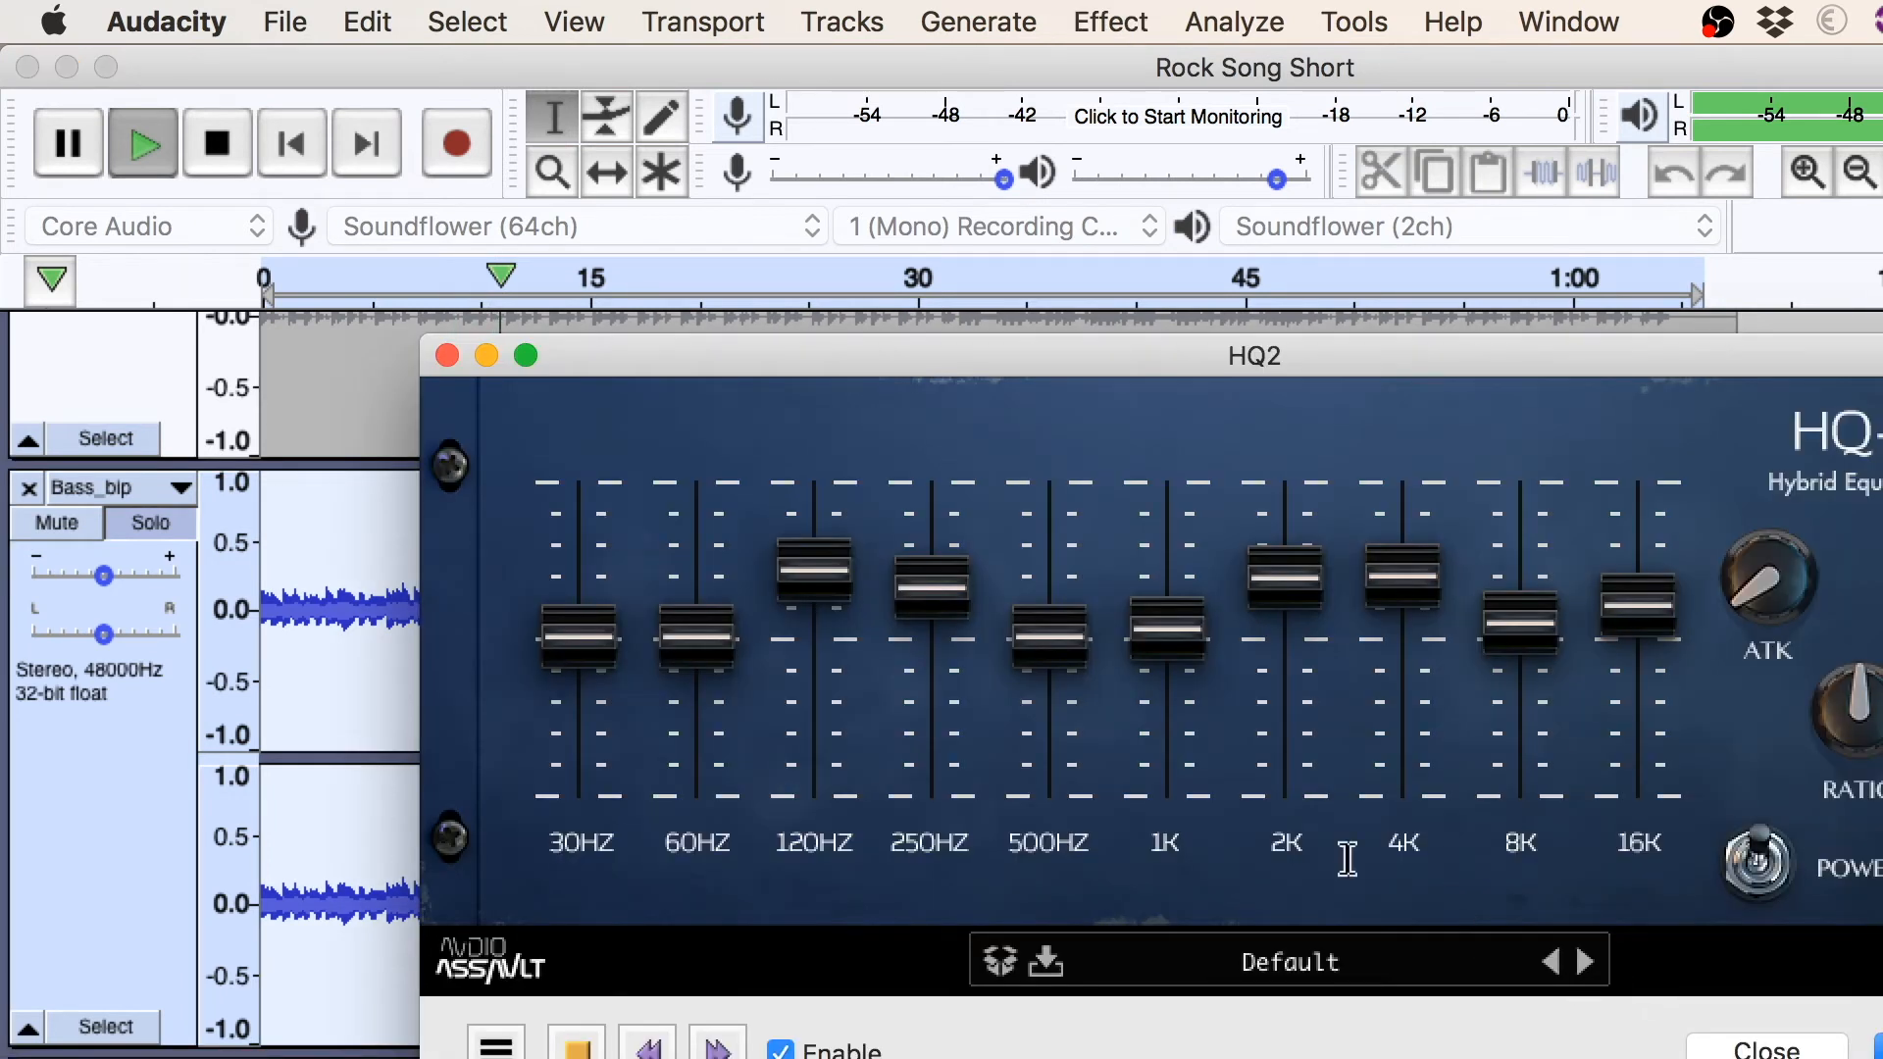
left_click_drag(807, 588, 943, 629)
left_click_drag(1180, 605, 1166, 561)
mouse_move(1282, 568)
left_mouse_down()
mouse_move(1285, 517)
mouse_move(1286, 588)
left_mouse_up()
mouse_move(1402, 577)
left_mouse_down()
mouse_move(1399, 496)
mouse_move(1402, 605)
left_mouse_up()
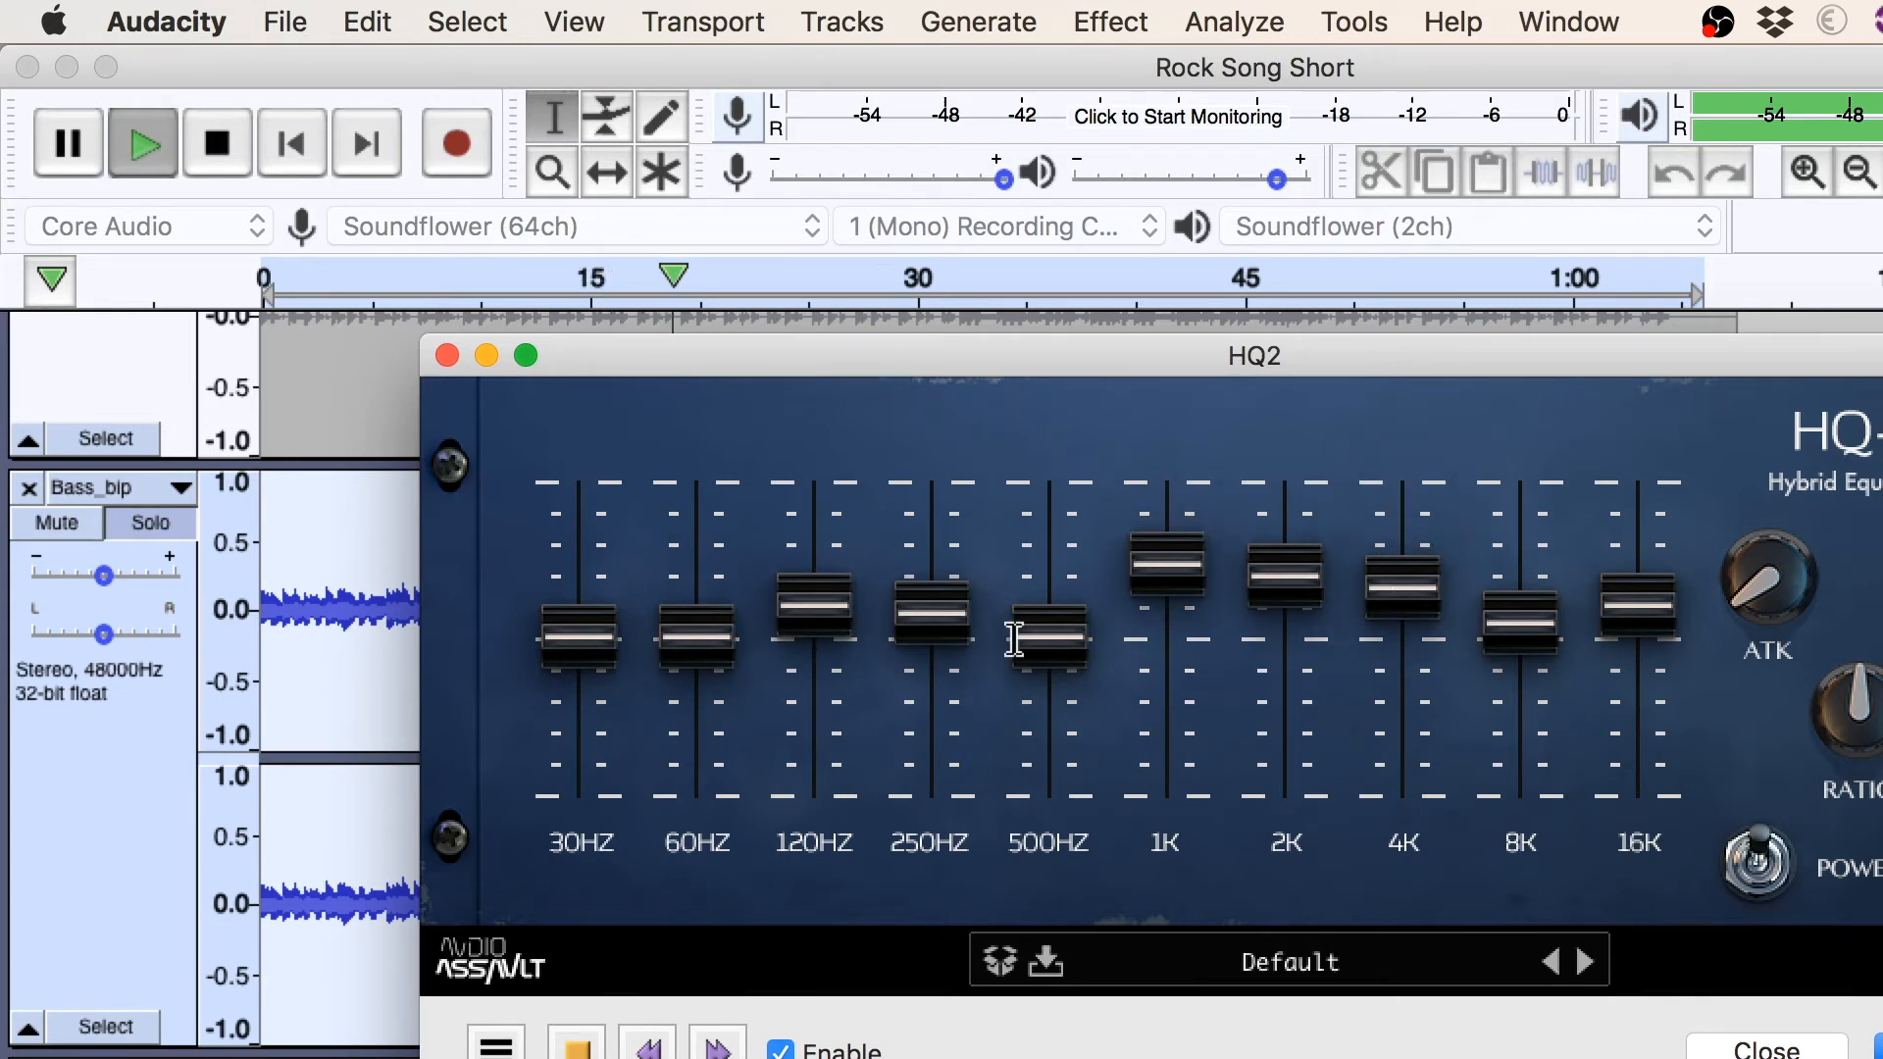
Trim HQ2's 250HZ and 30HZ bands slightly, apply the equalizer to Bass_bip and close it
left_click_drag(957, 628, 1063, 654)
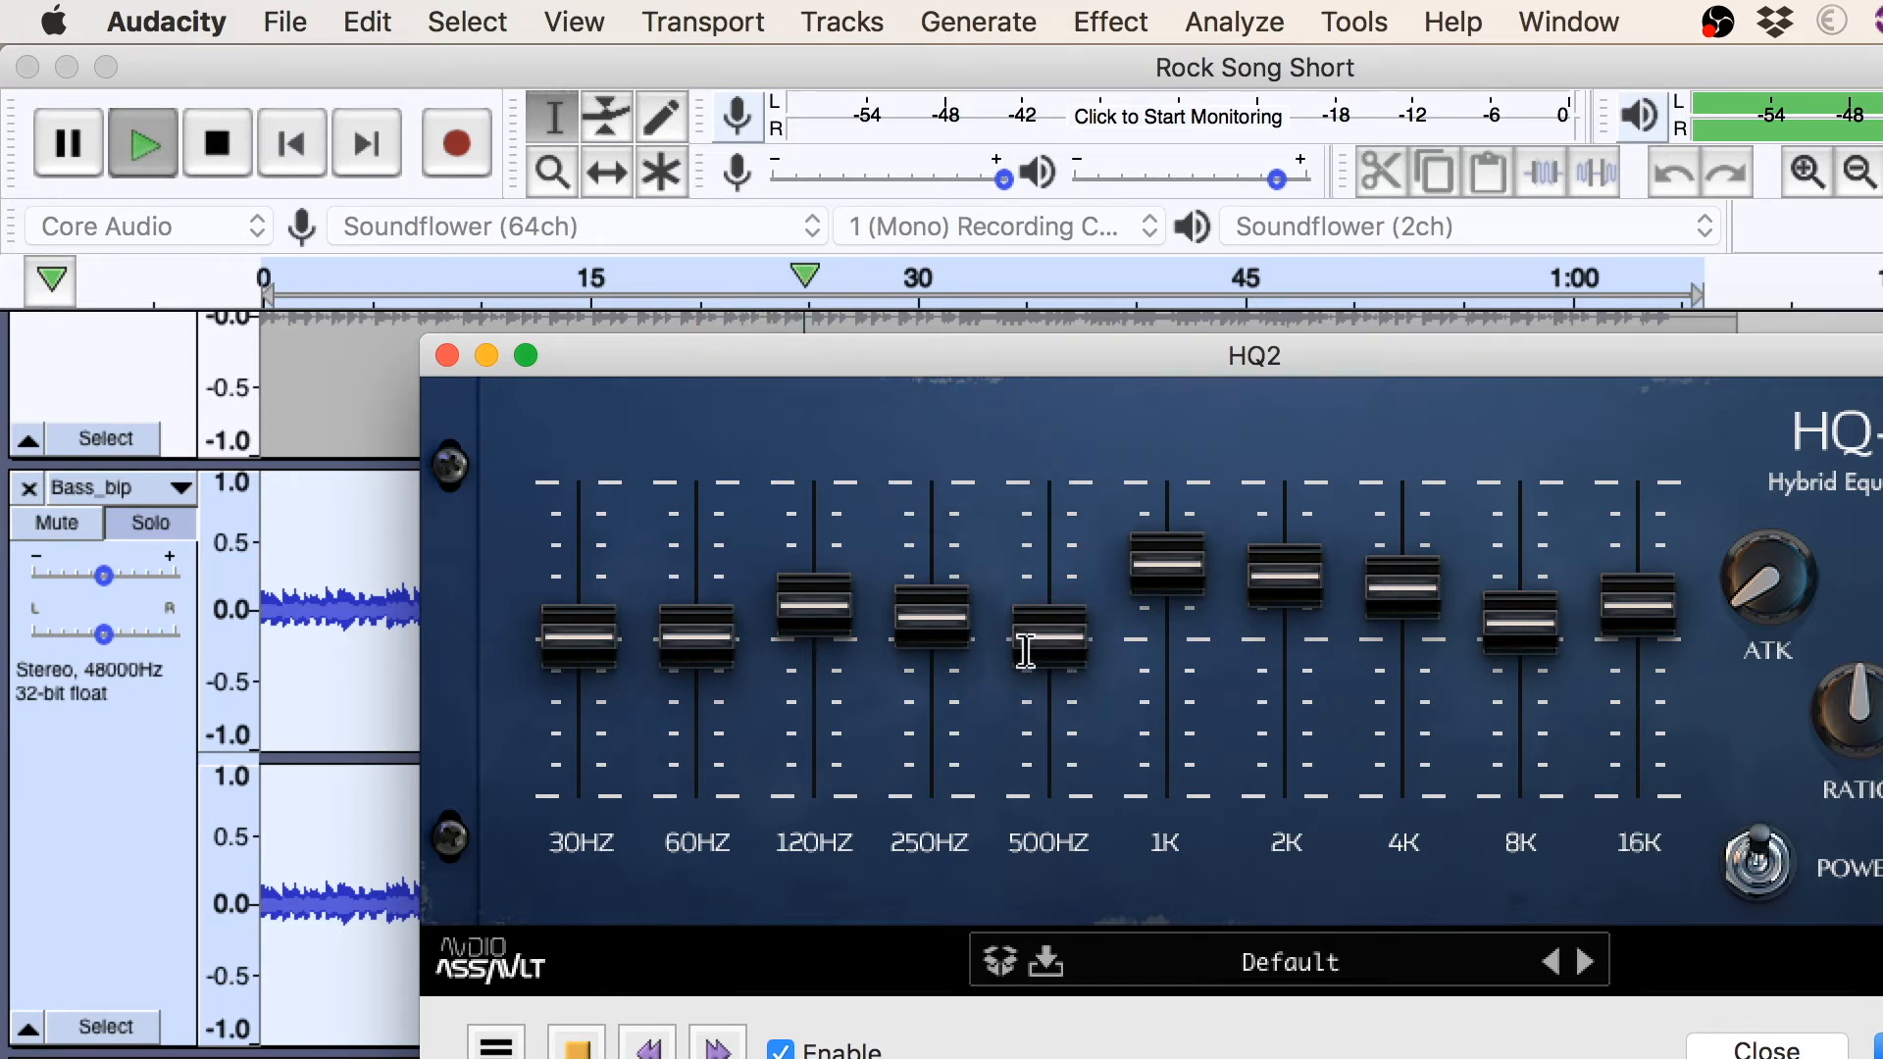
left_click_drag(600, 640, 601, 651)
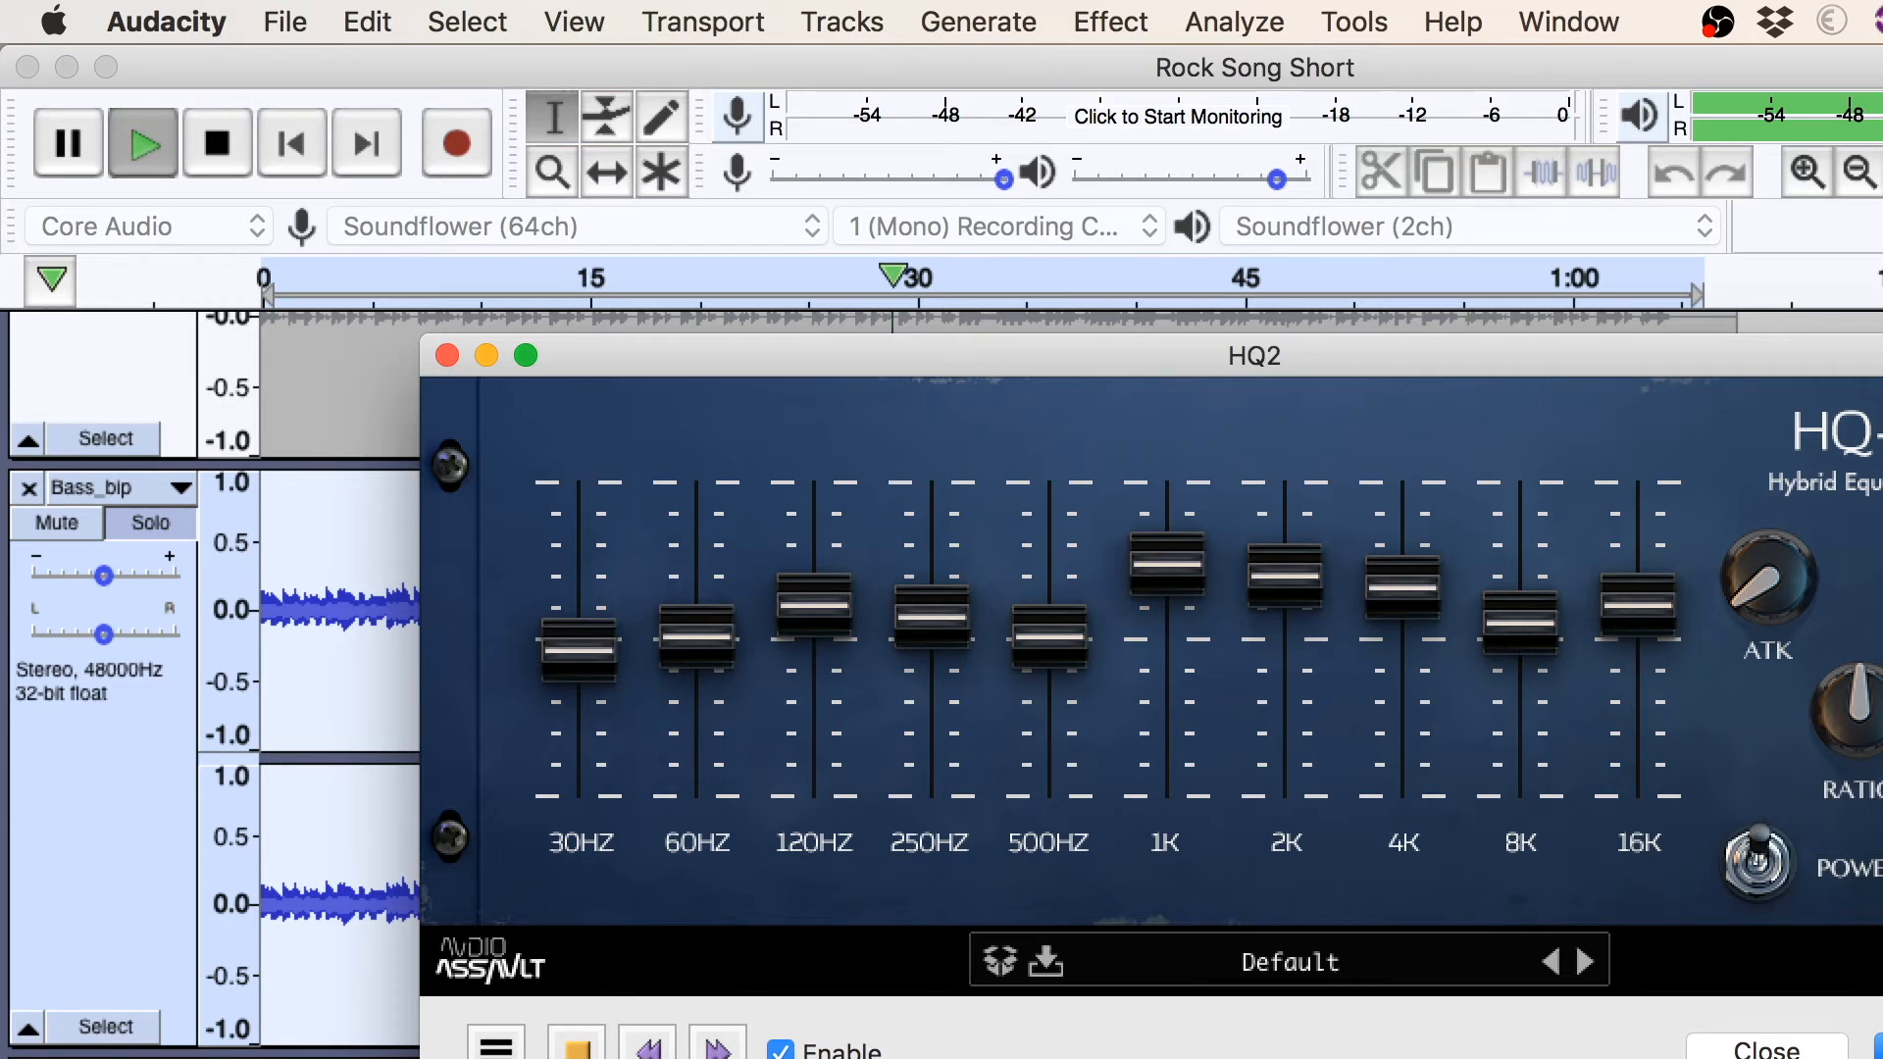
left_click(1880, 1049)
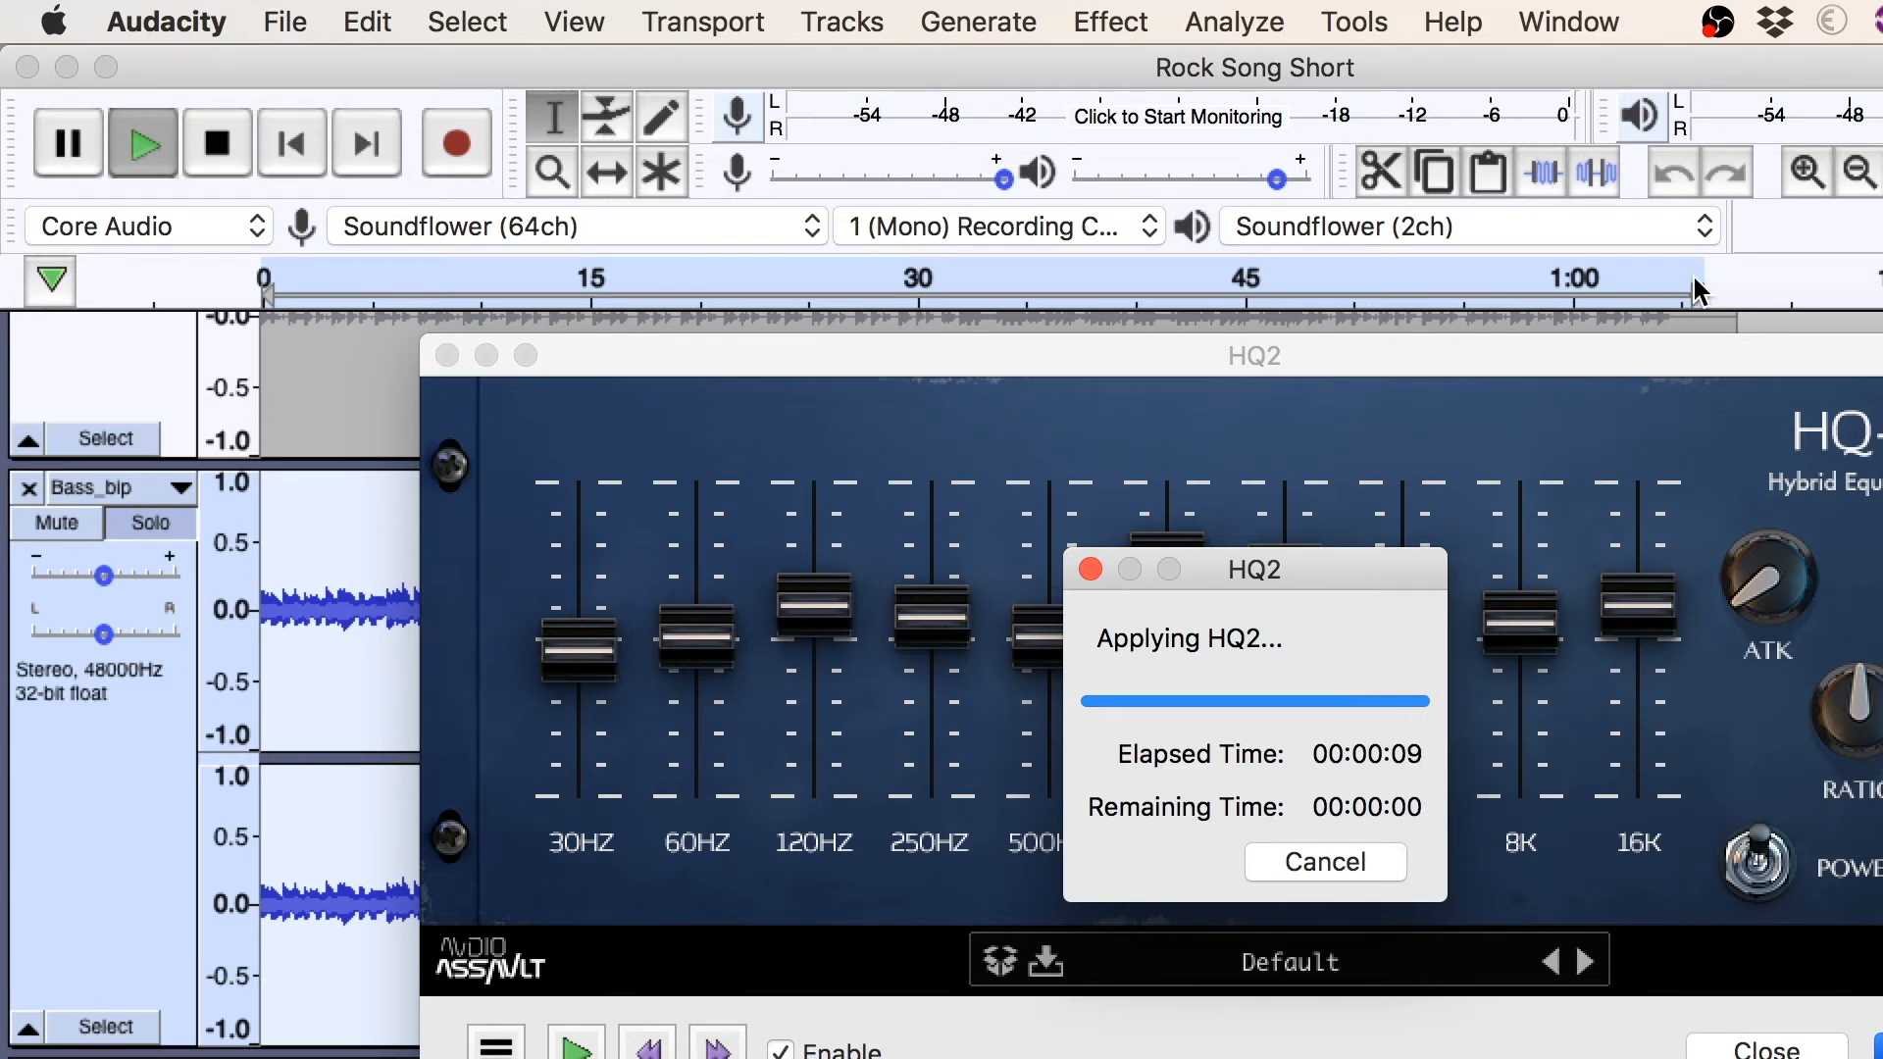
left_click(447, 356)
Open the Red 3 Compressor for the Bass_bip track and preview its effect briefly
left_click(981, 22)
mouse_move(1111, 12)
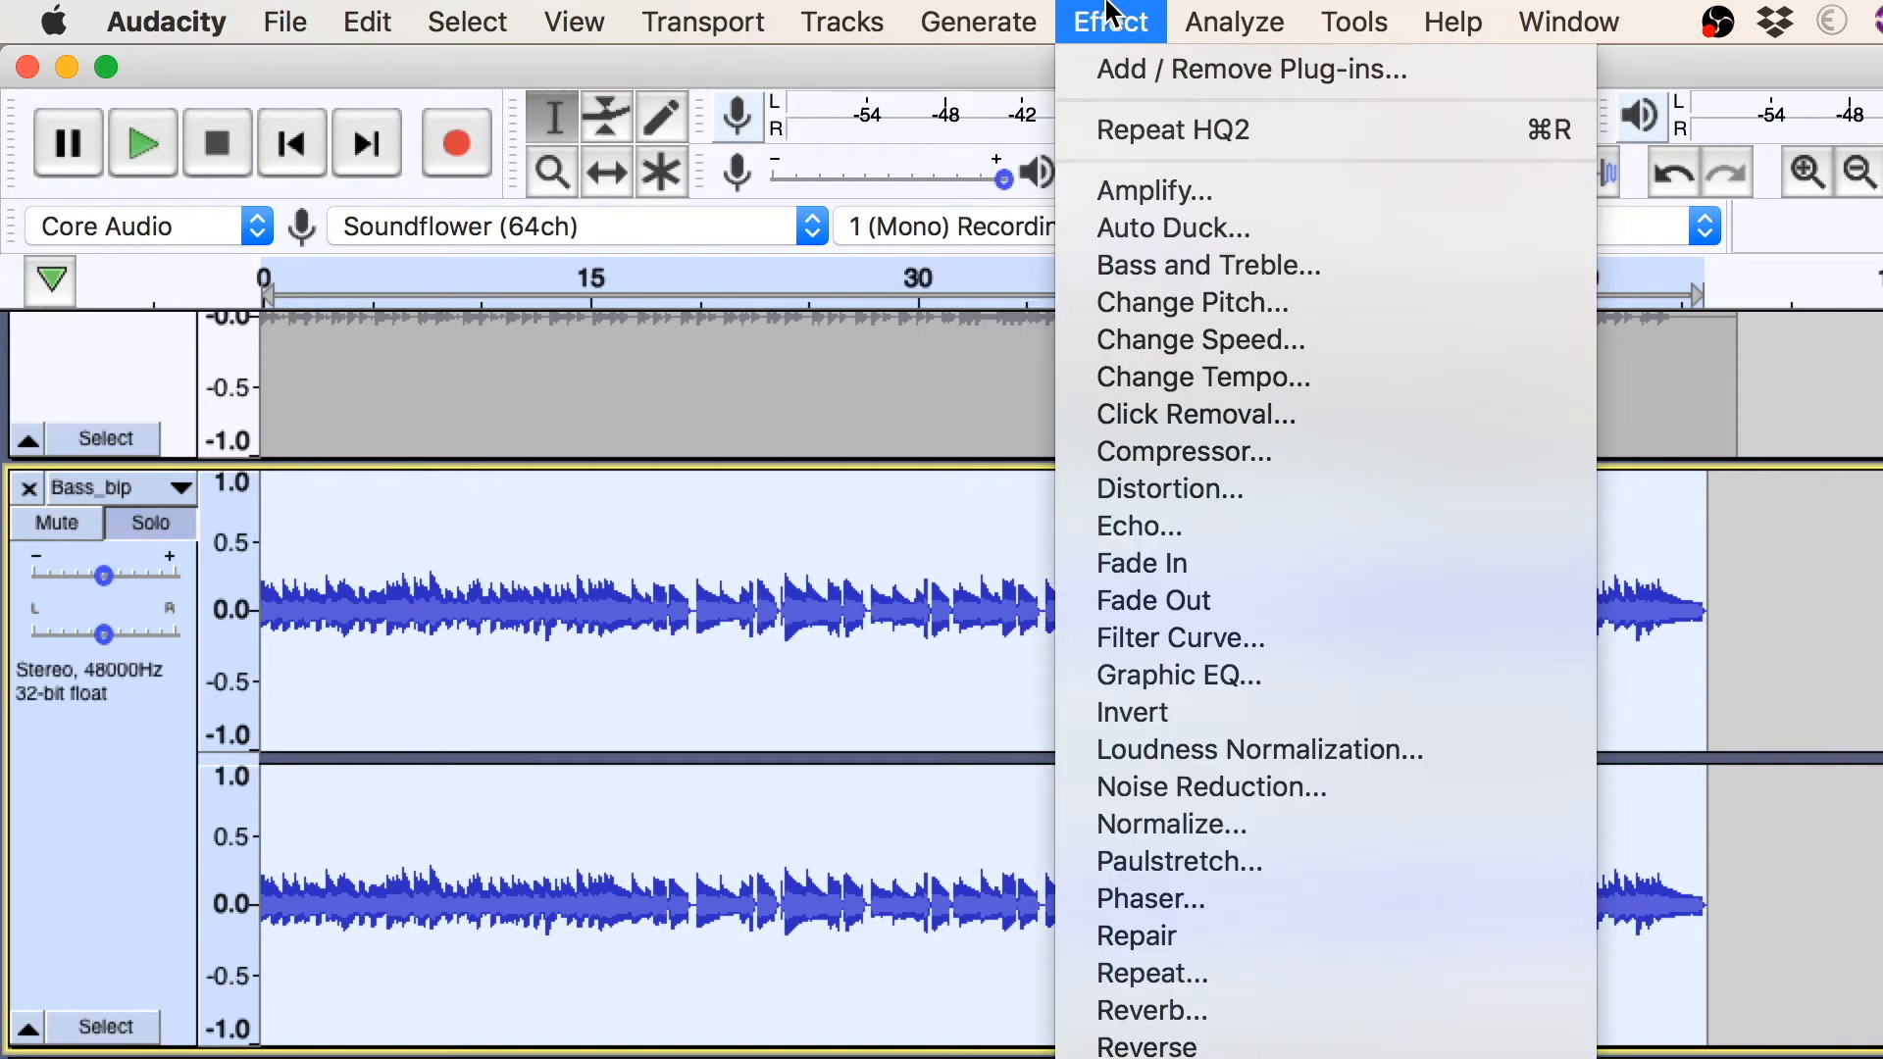
scroll(1148, 111, "down", 10)
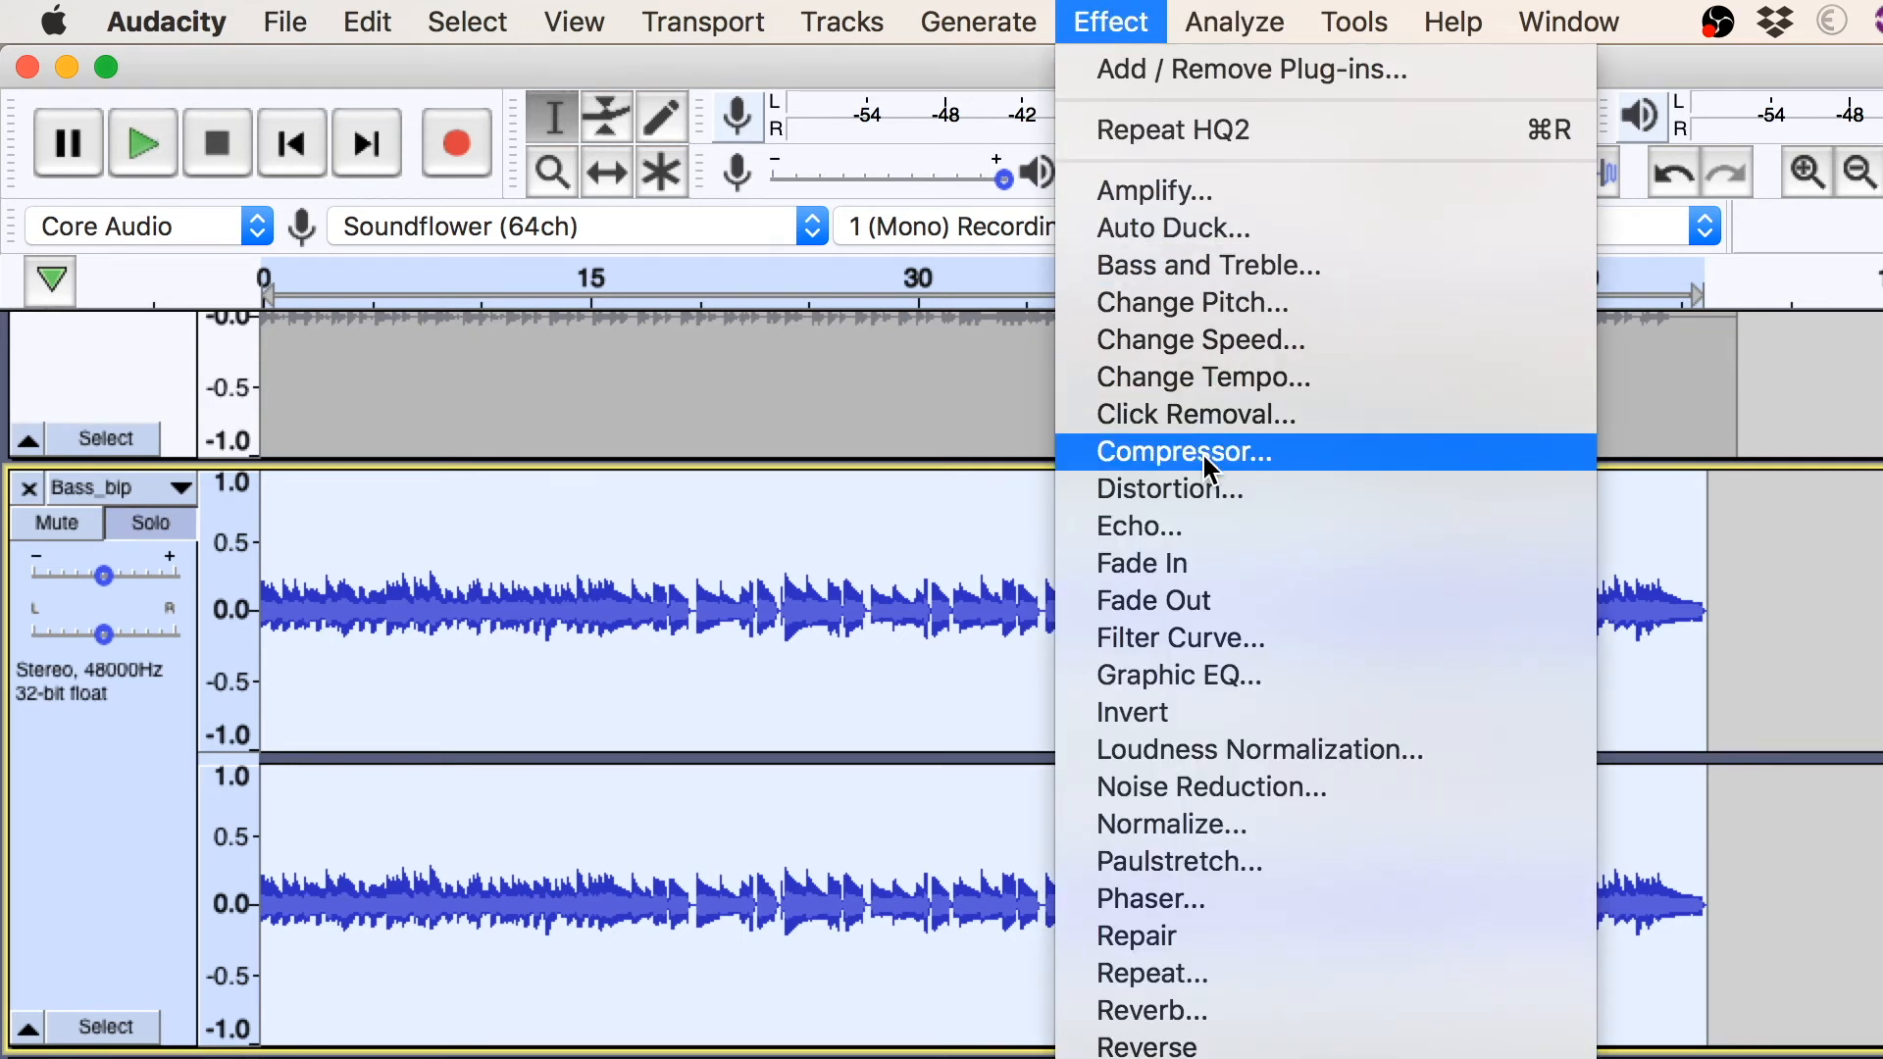
mouse_move(1232, 1057)
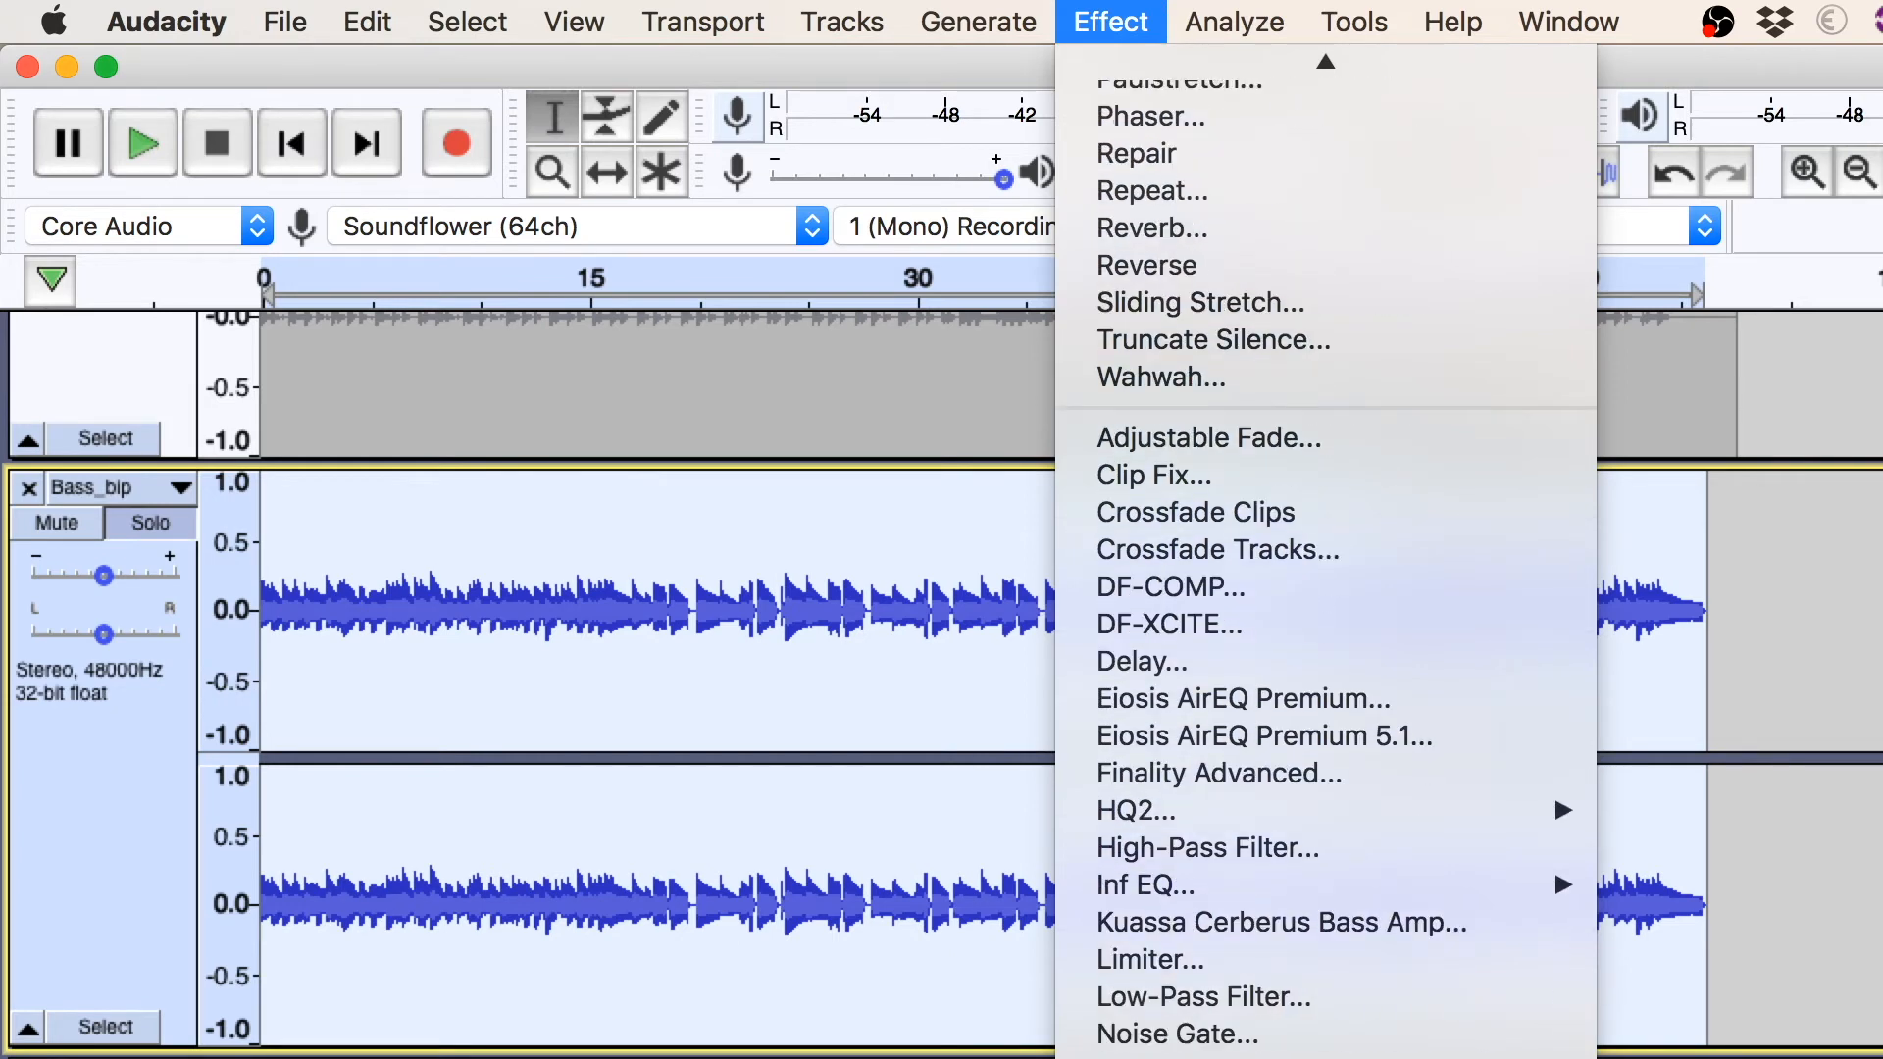
left_click(1231, 1058)
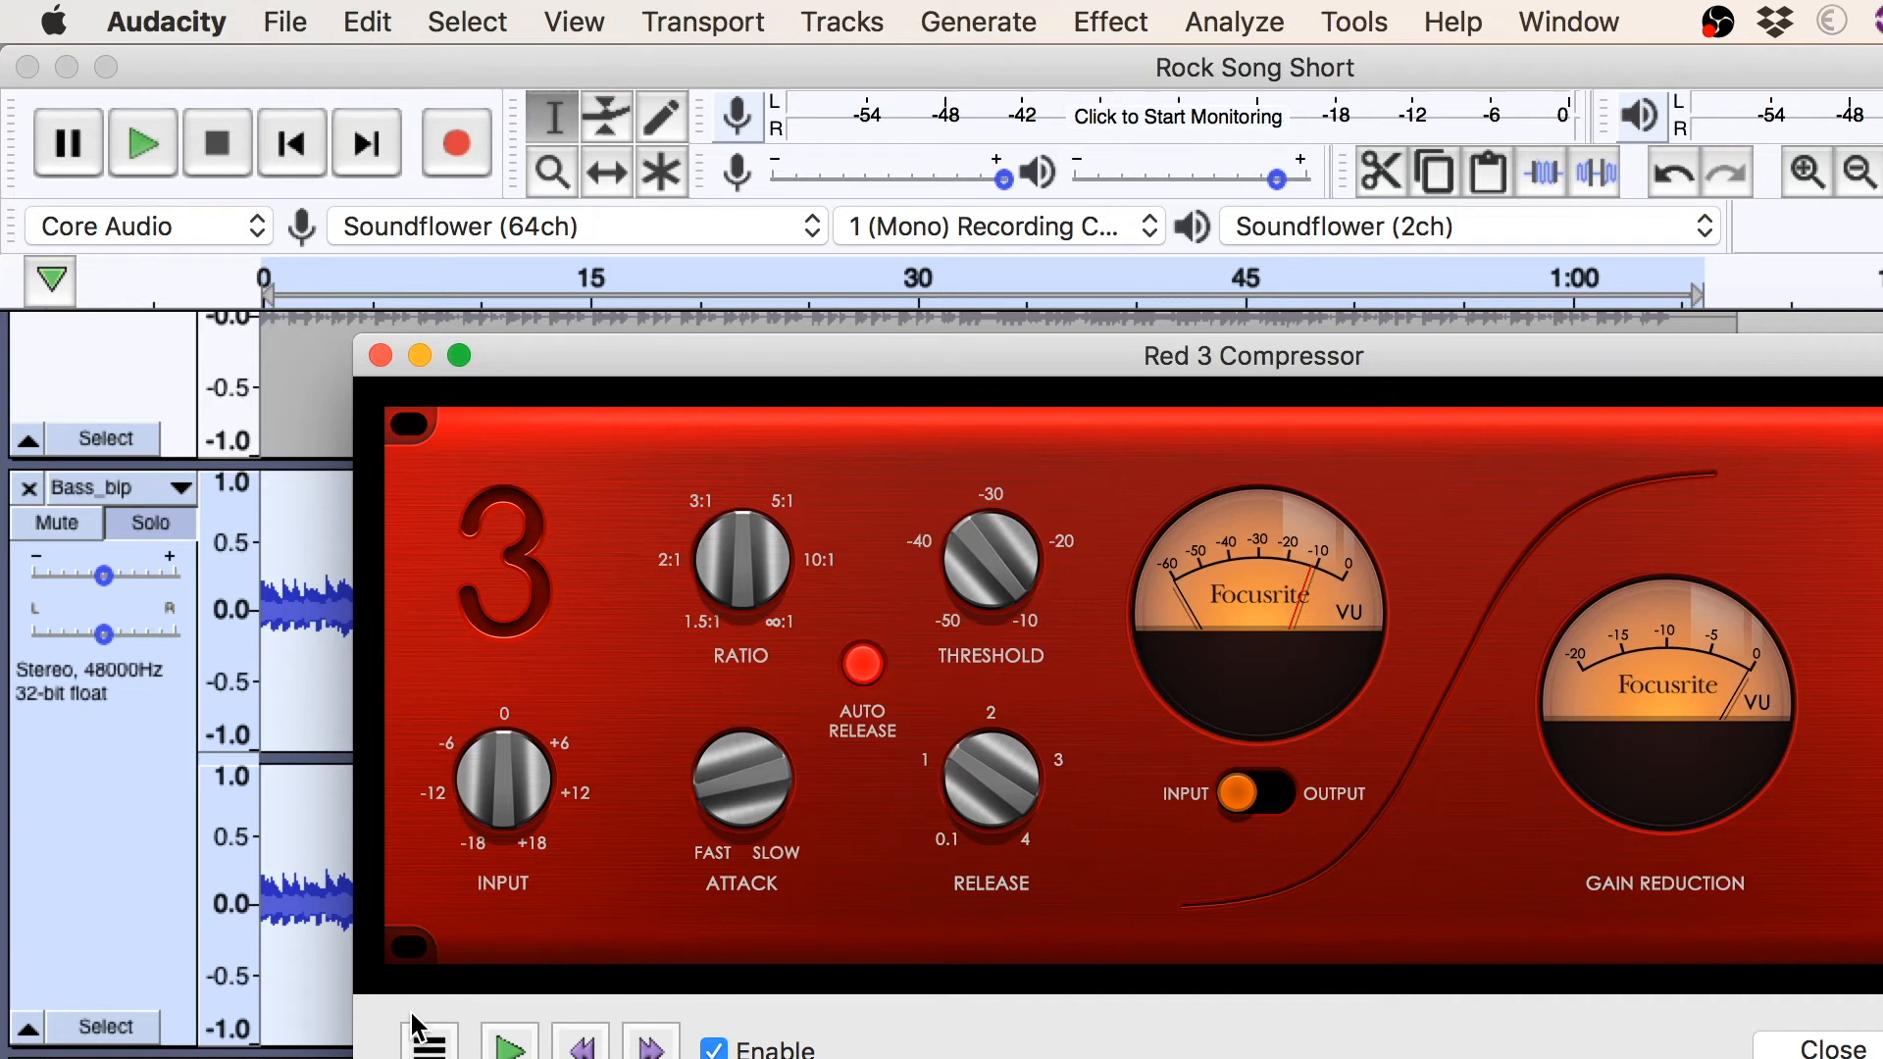
left_click(509, 1047)
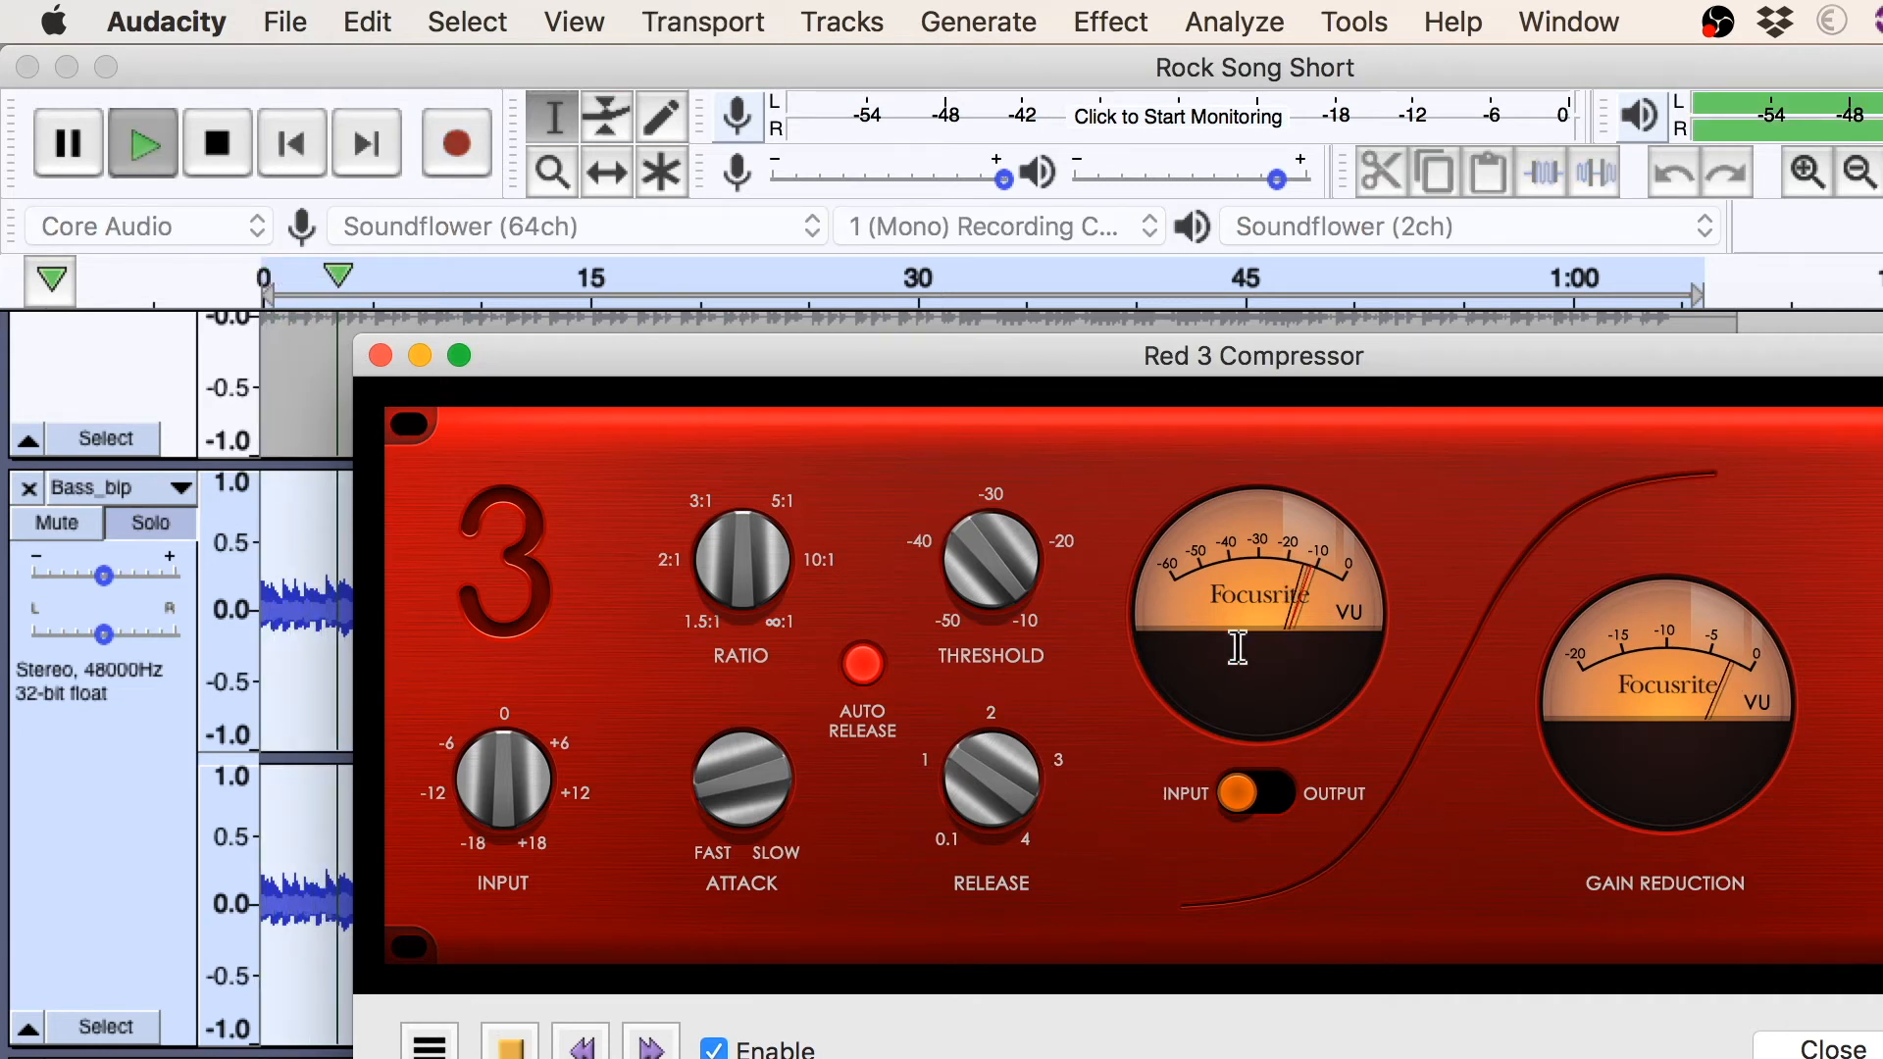
key("space")
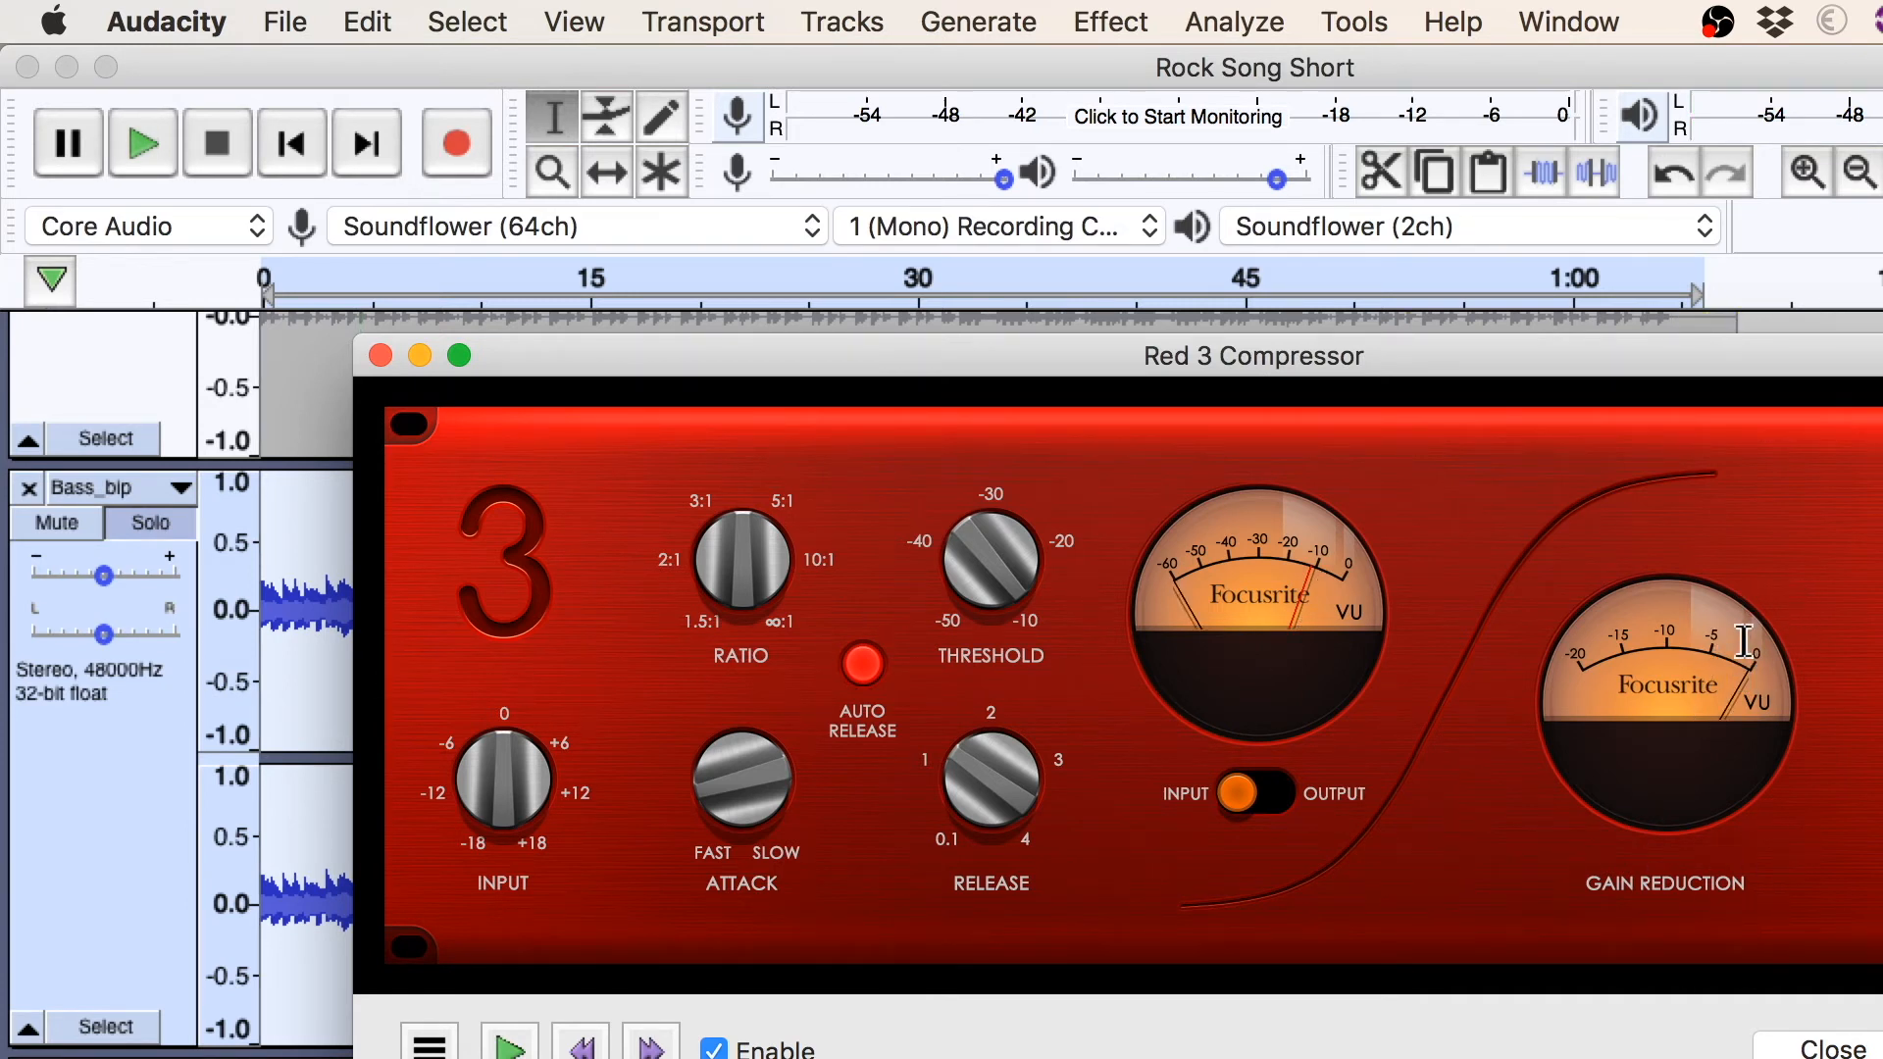
While previewing, lower the Red 3 Compressor's ratio slightly toward 3:1, reduce its make-up gain, and apply it to Bass_bip
left_click_drag(1347, 345, 1108, 79)
key("space")
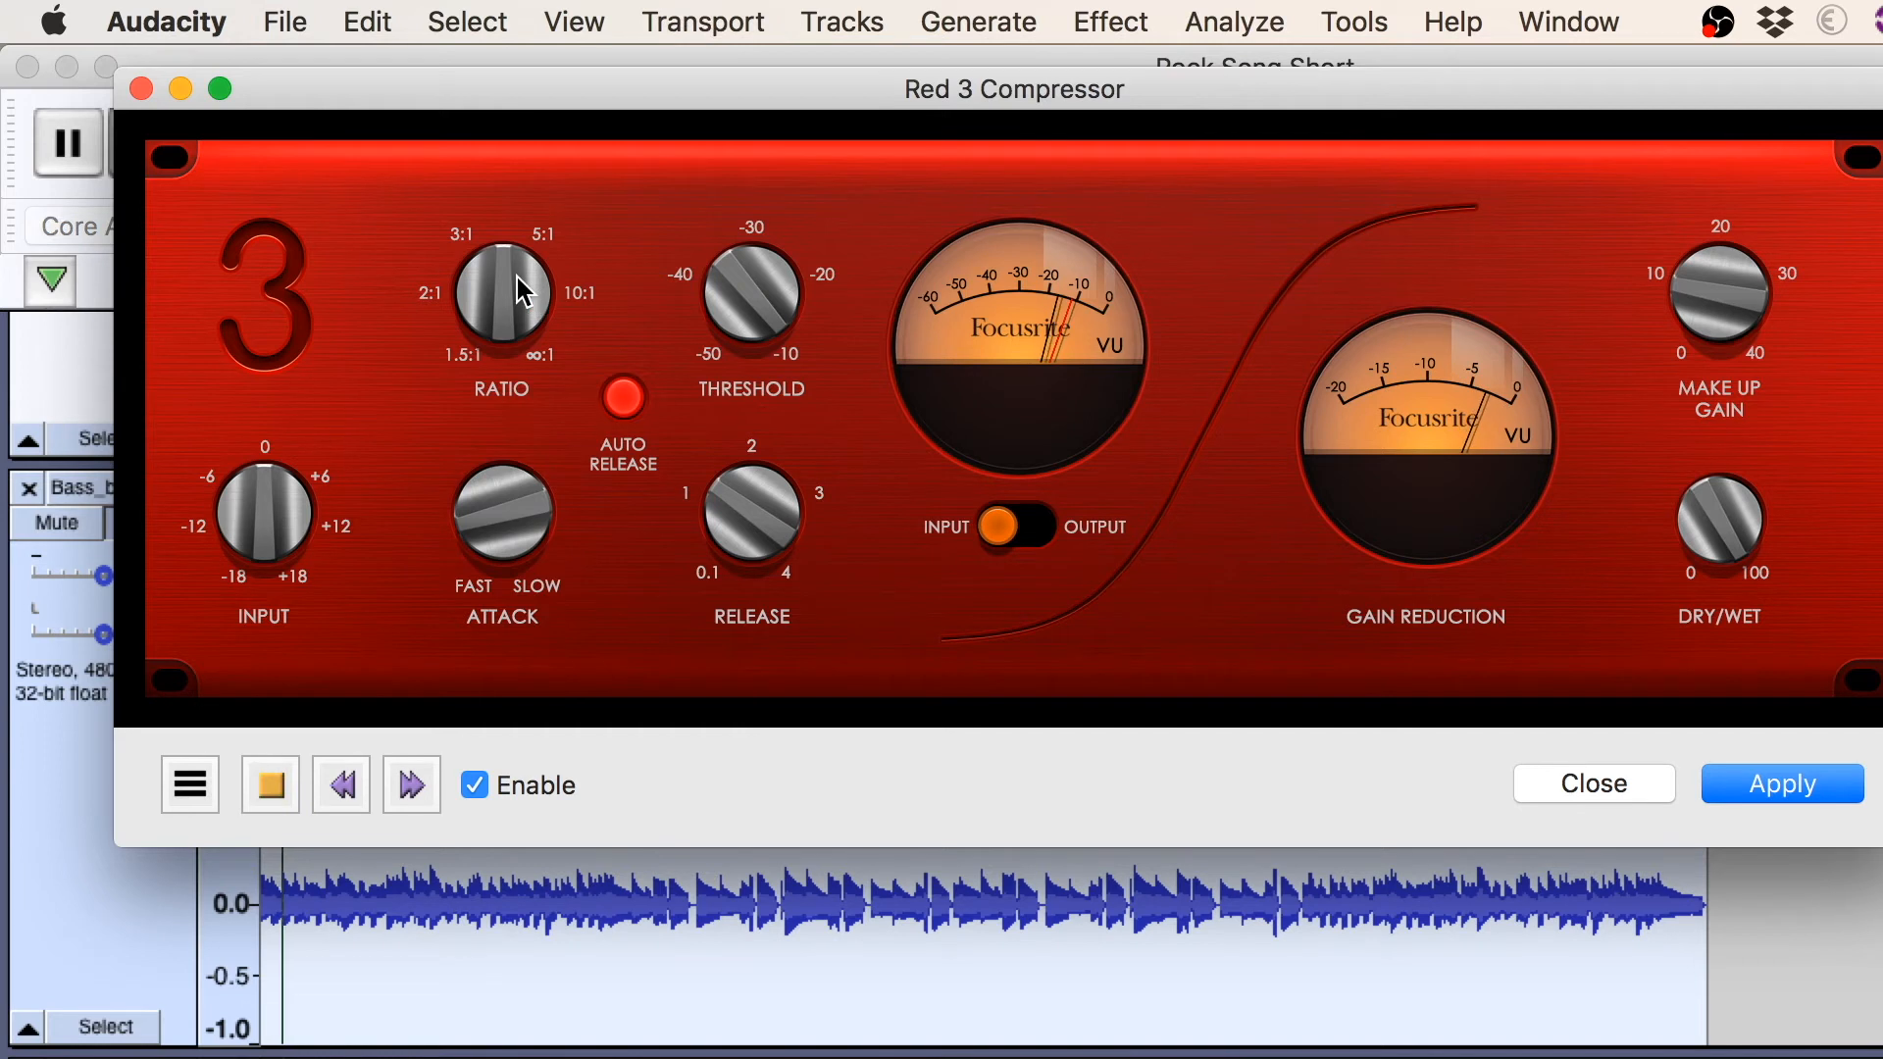
left_click_drag(517, 277, 507, 296)
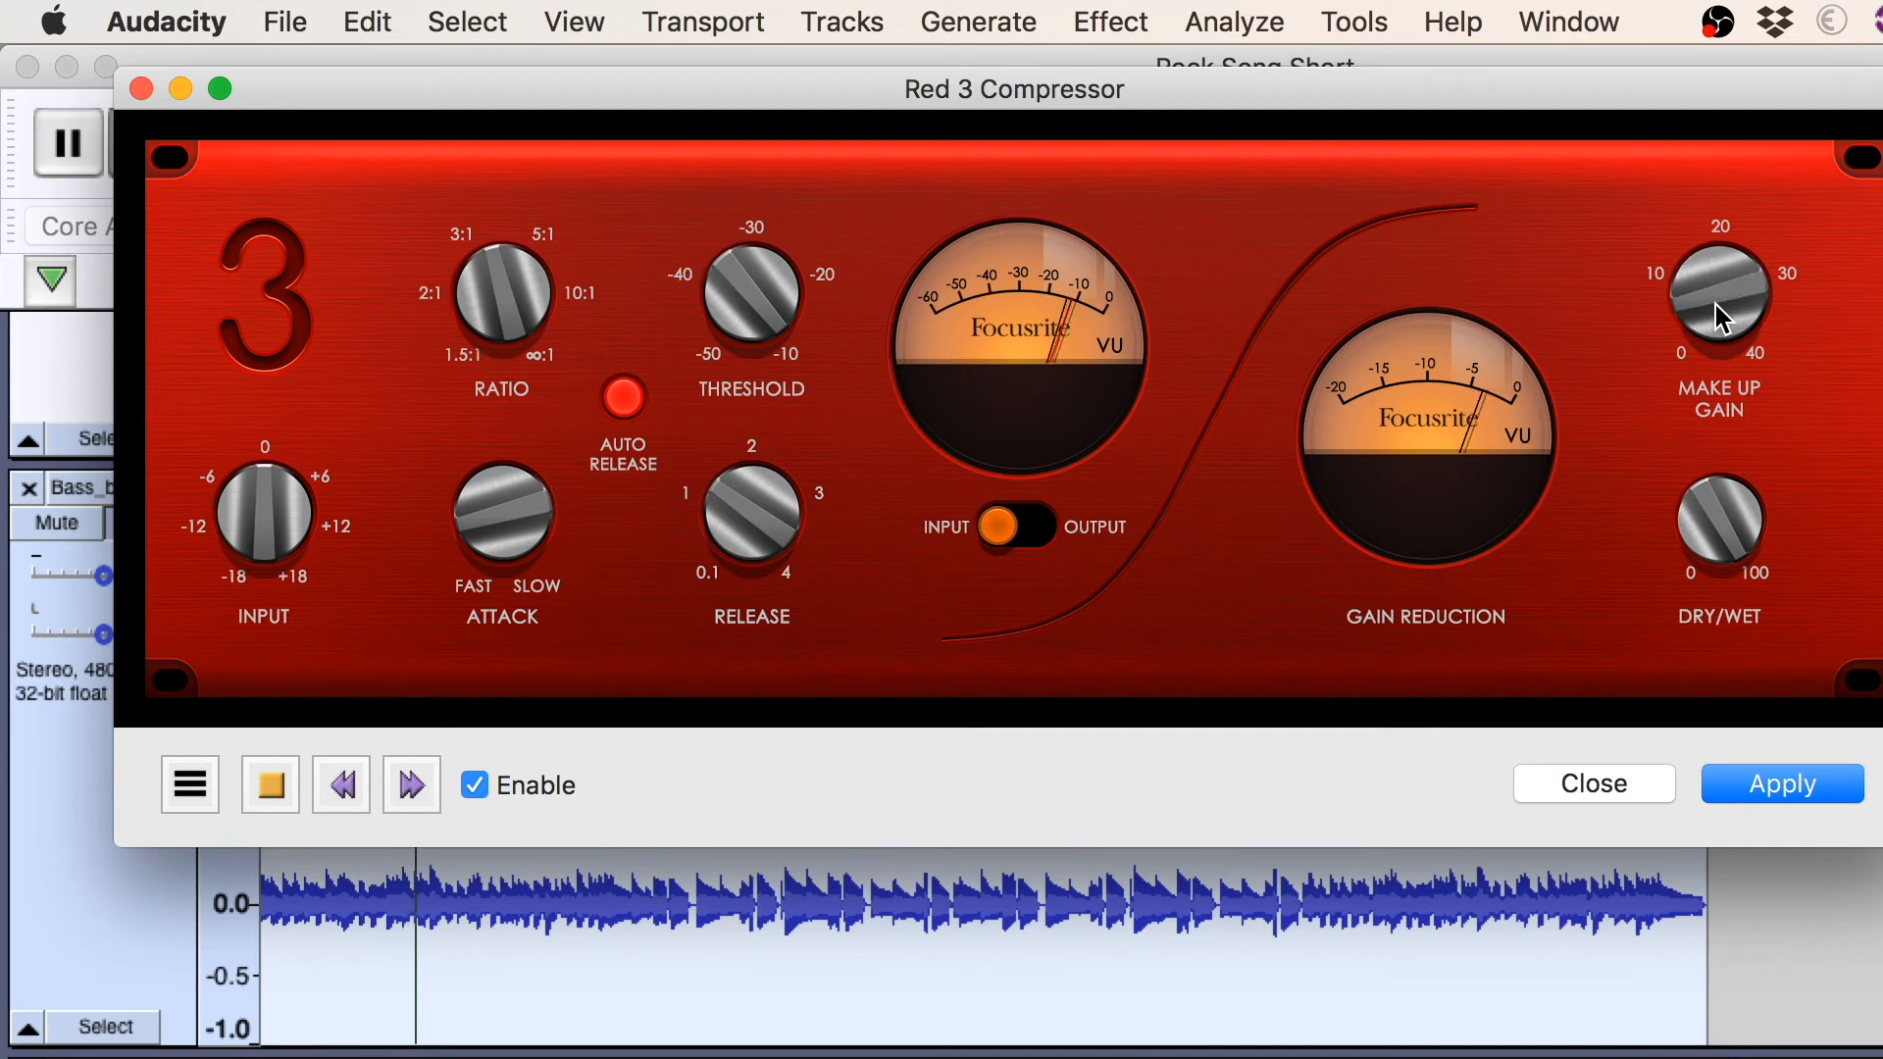
left_click_drag(1715, 302, 1708, 297)
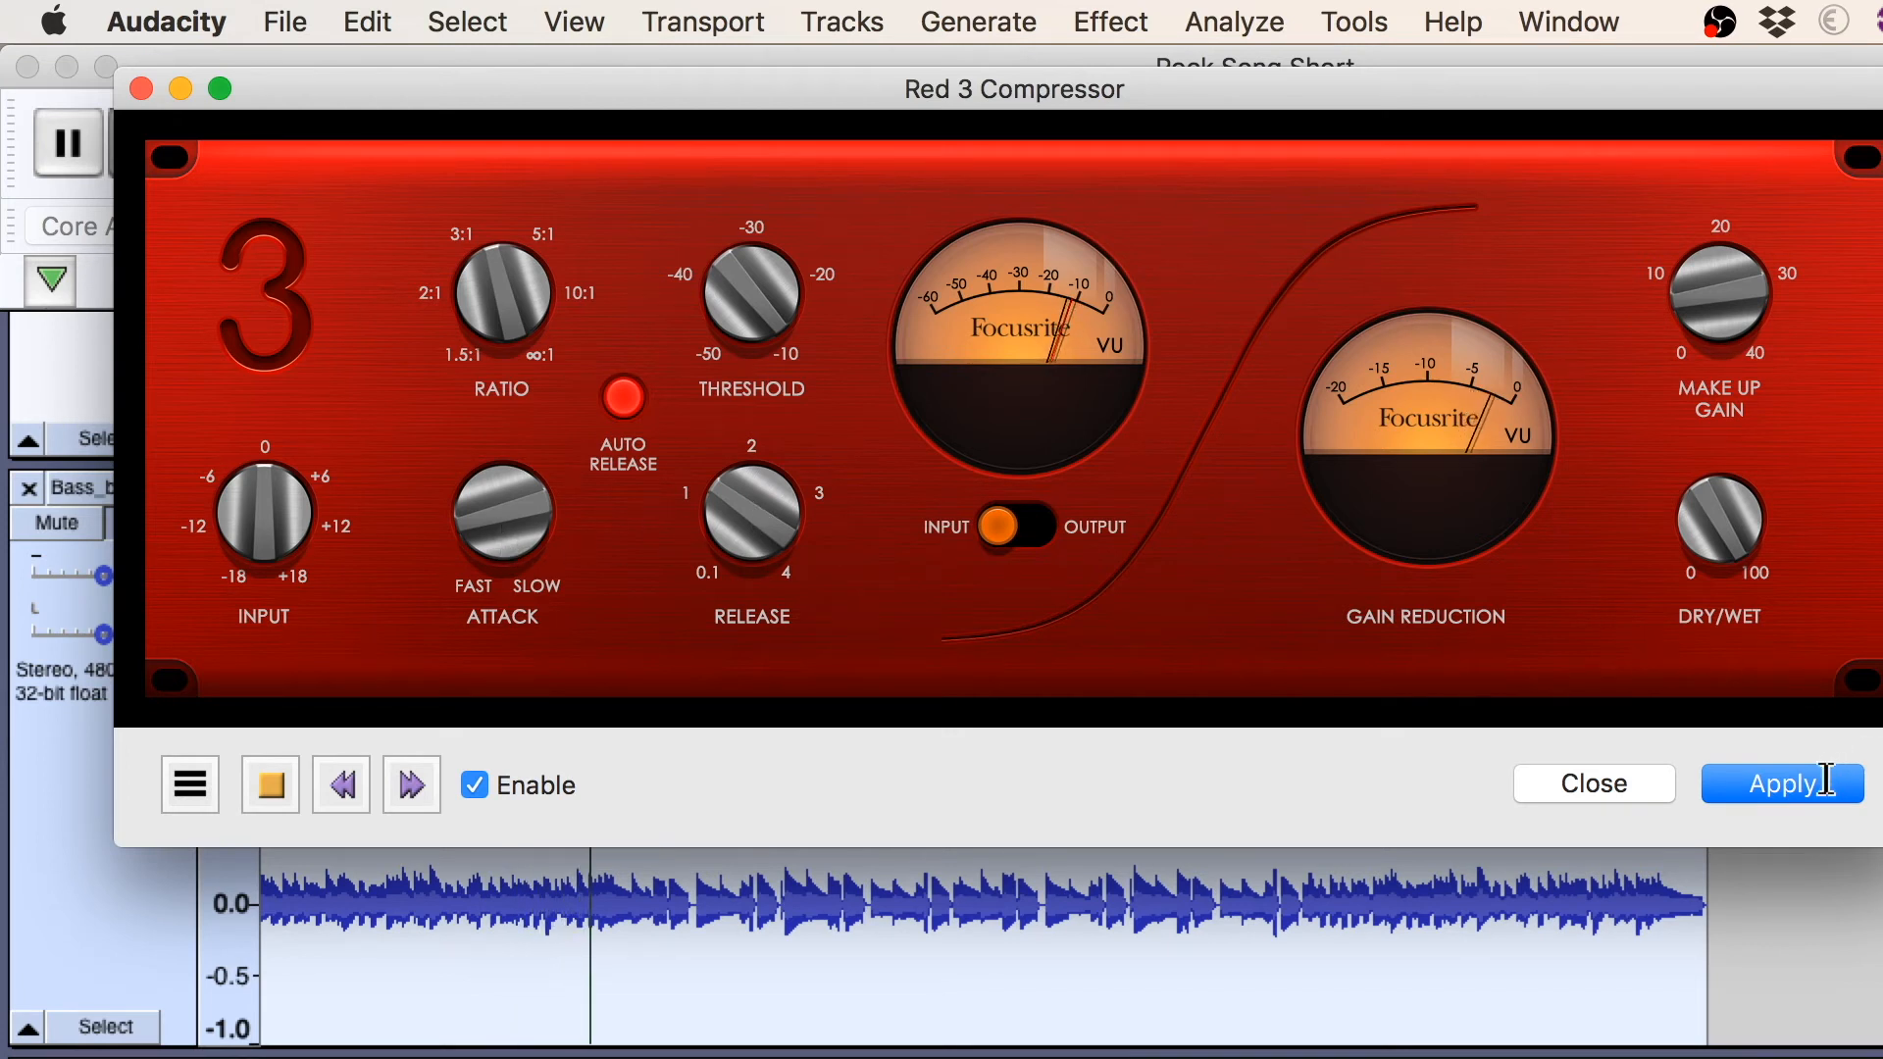
left_click(1827, 780)
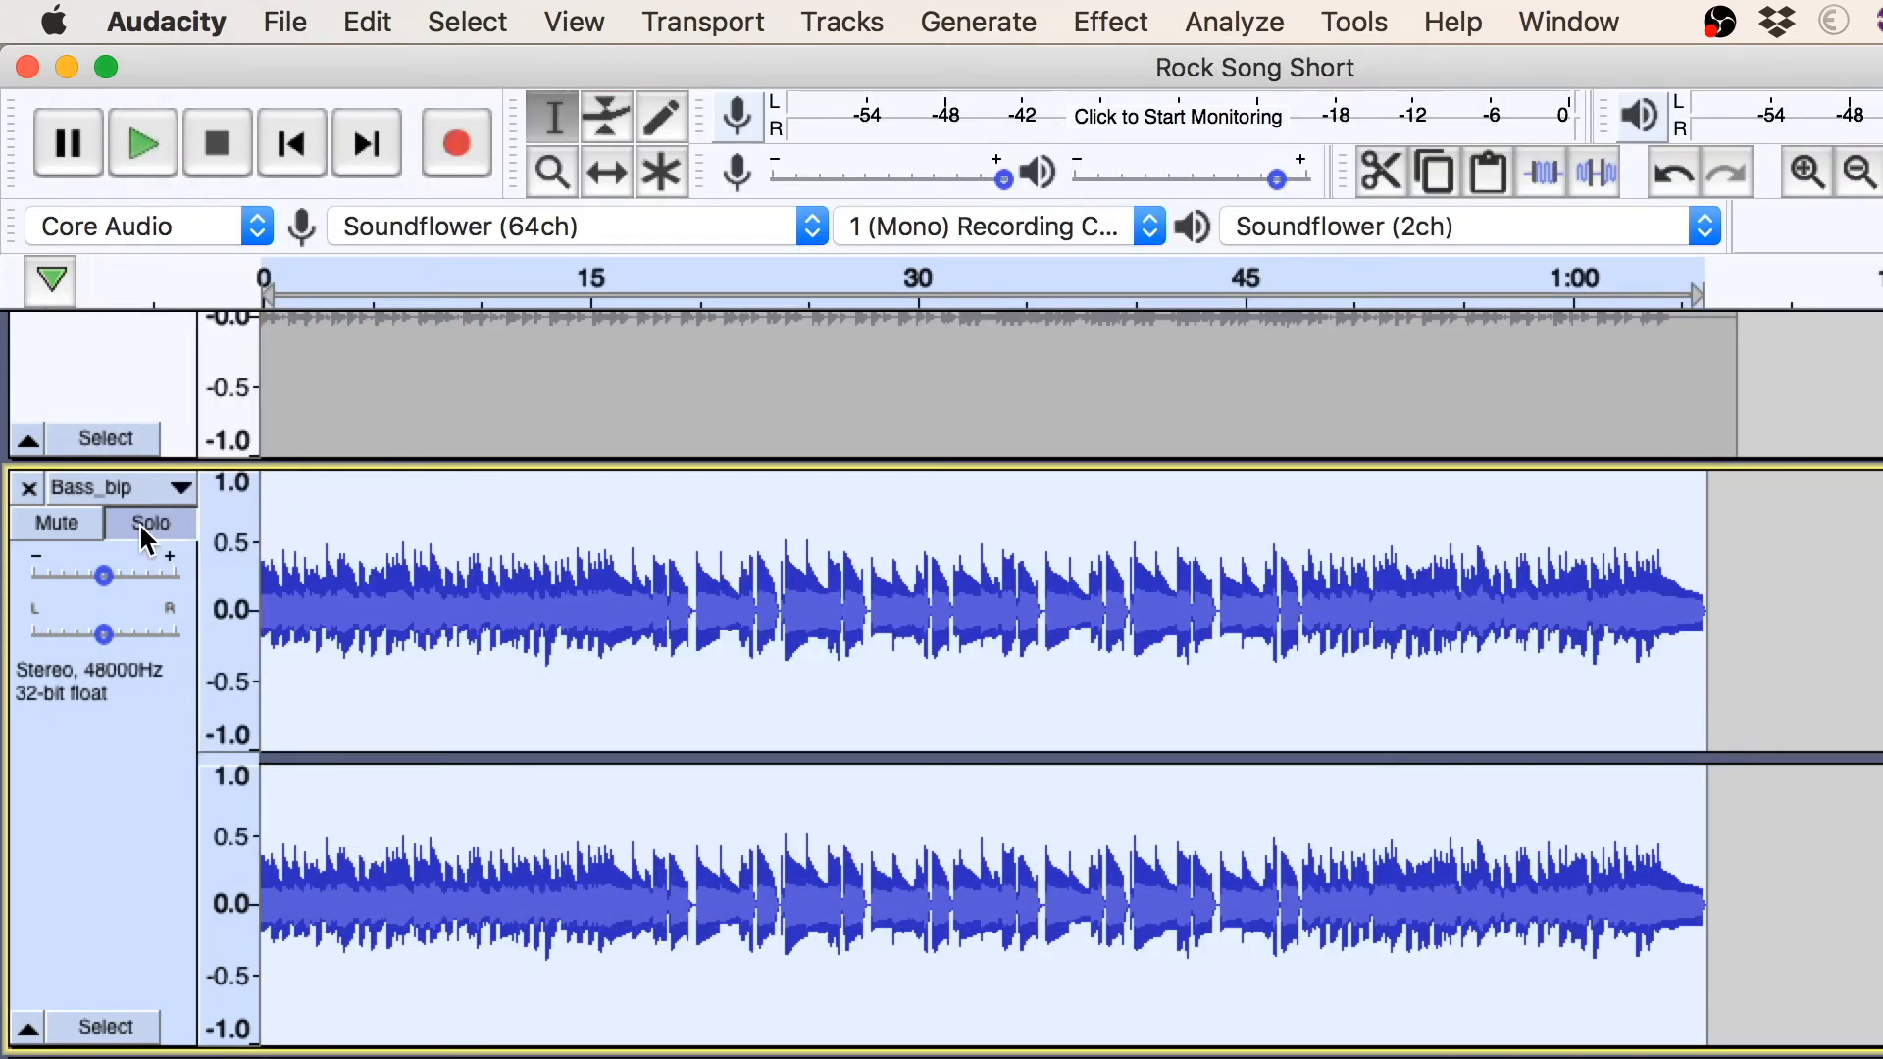
Turn off solo on Bass_bip and play the full mix with the Mixer Board open
left_click(142, 525)
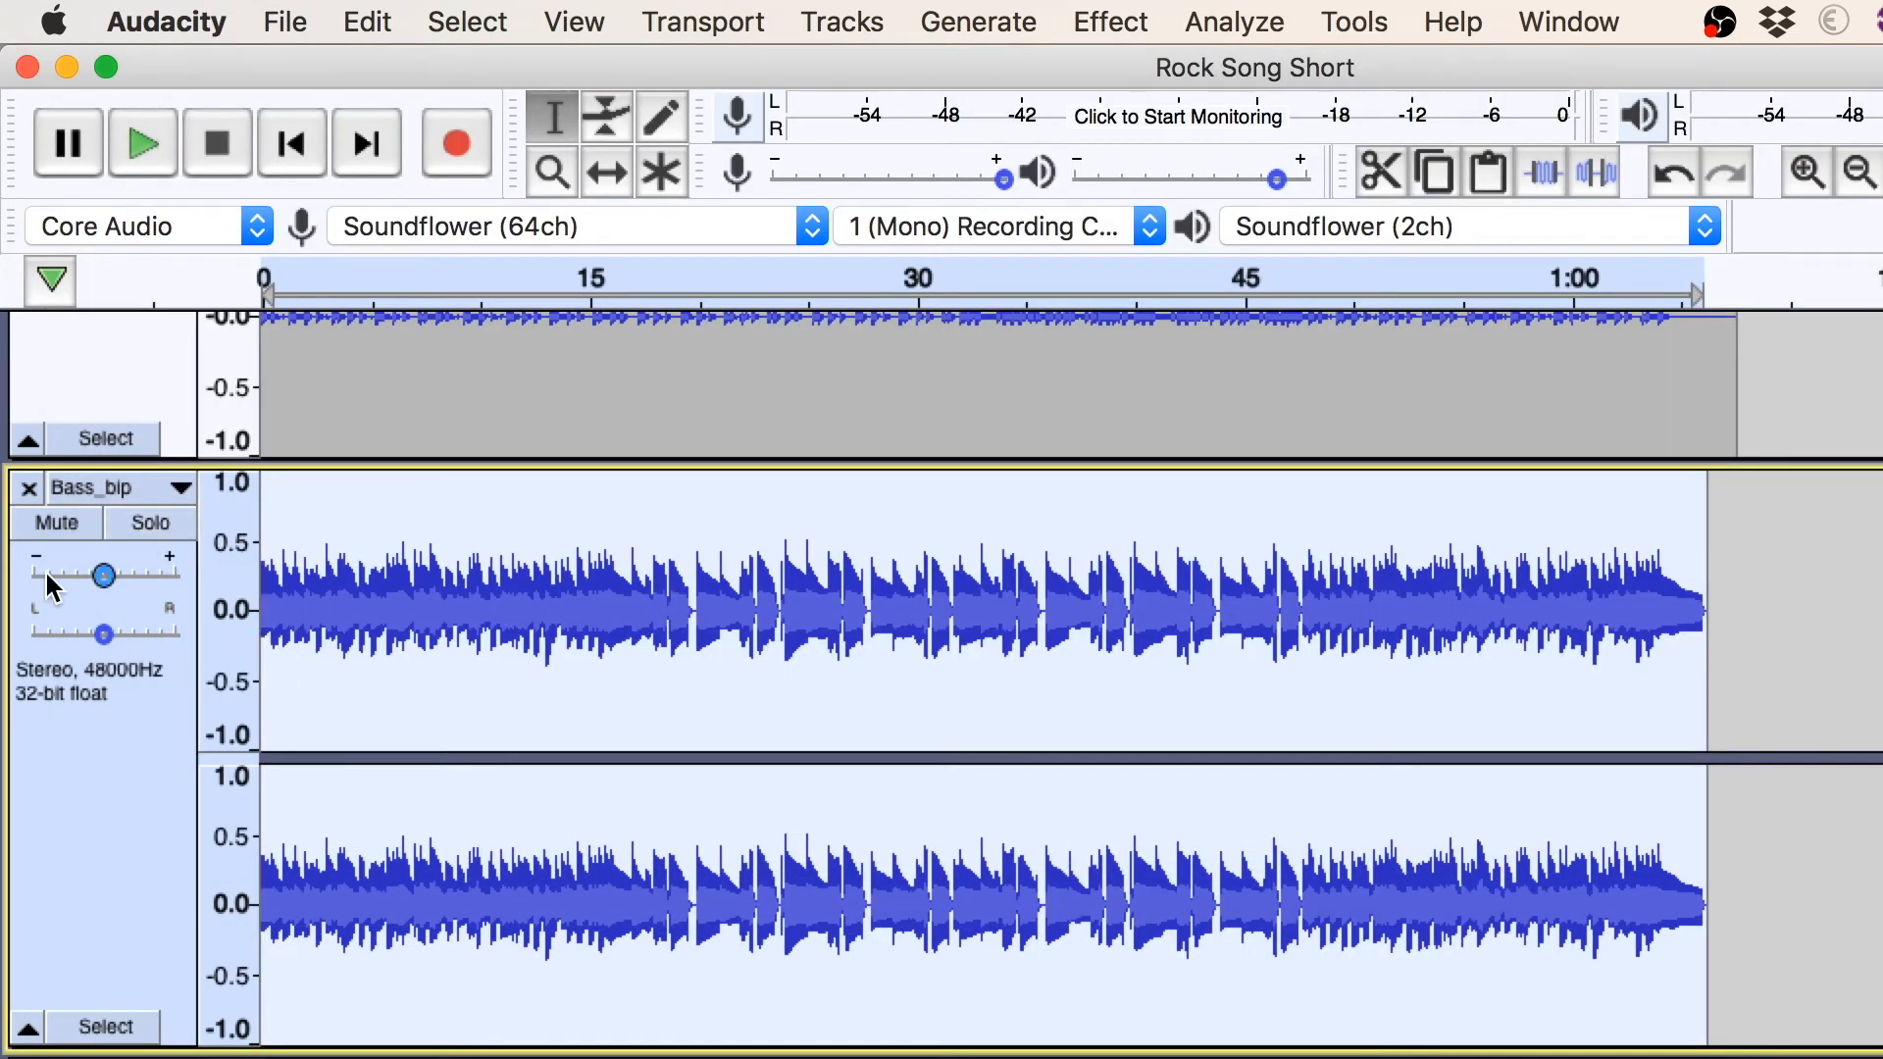
mouse_move(157, 581)
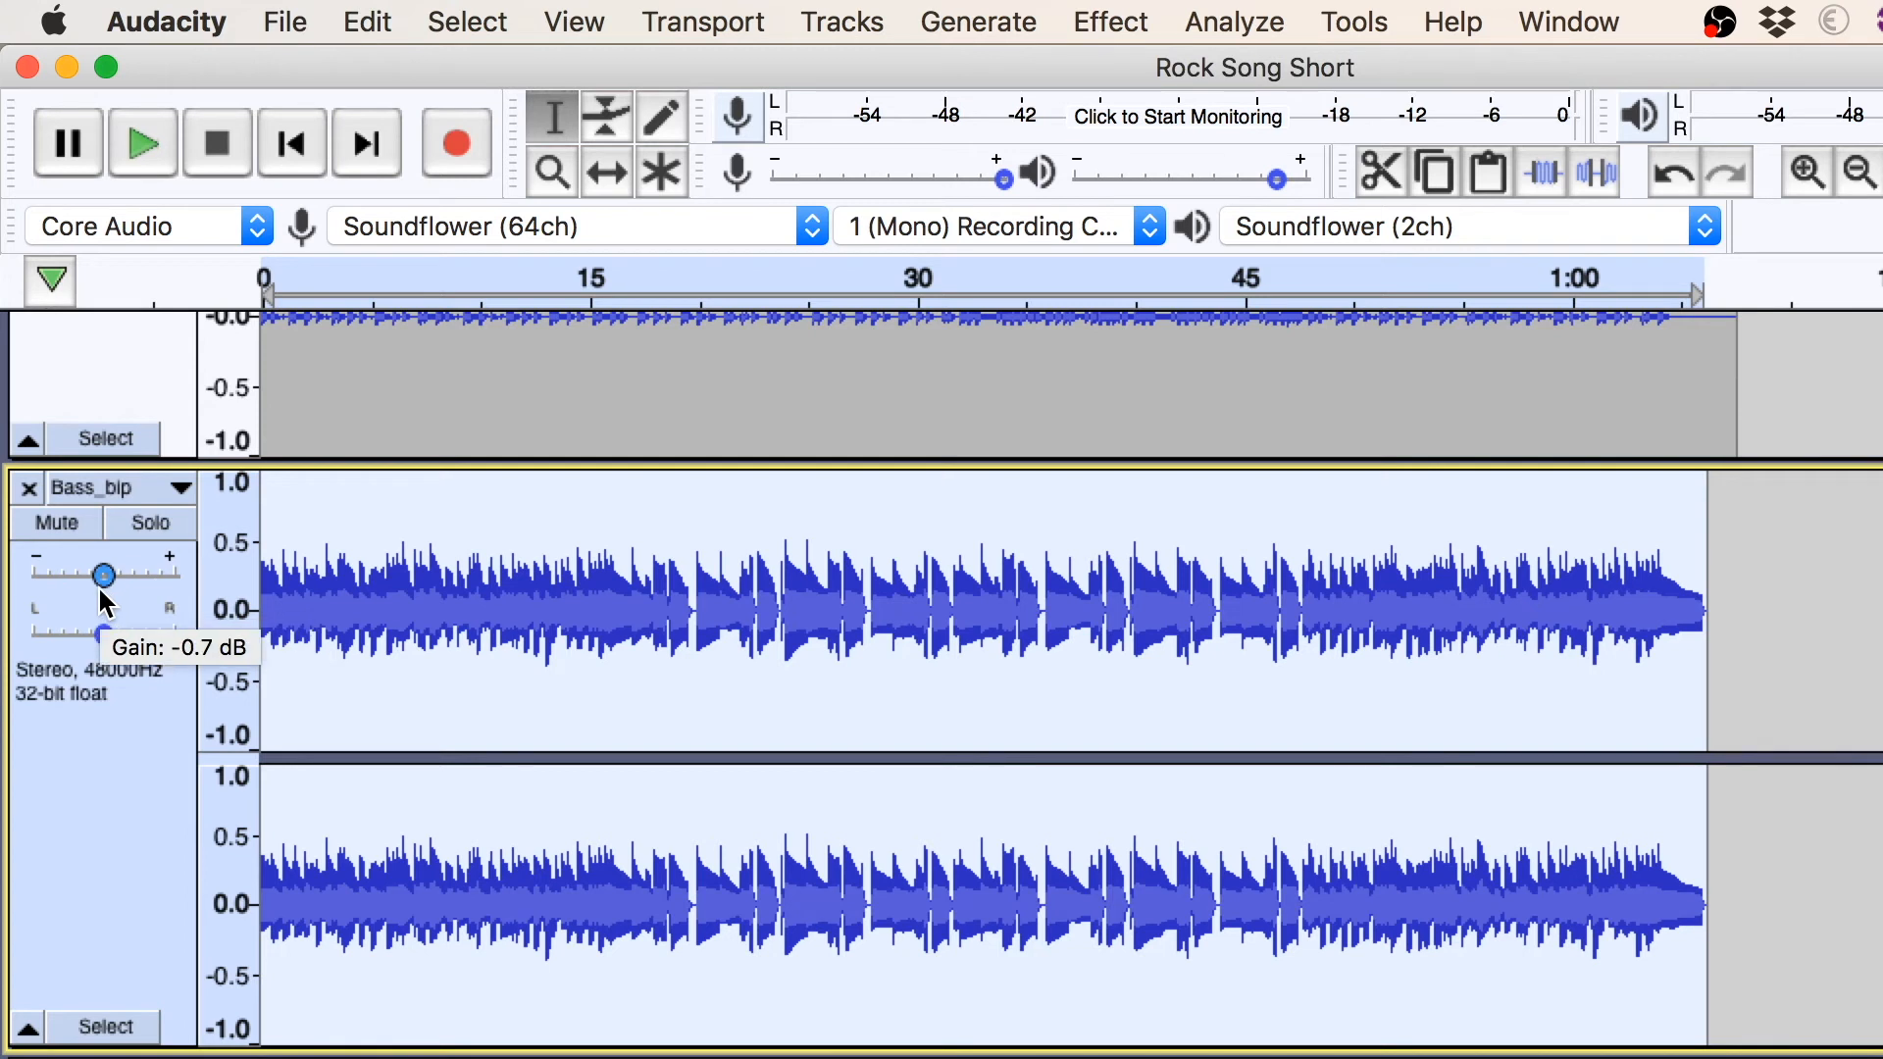
key("space")
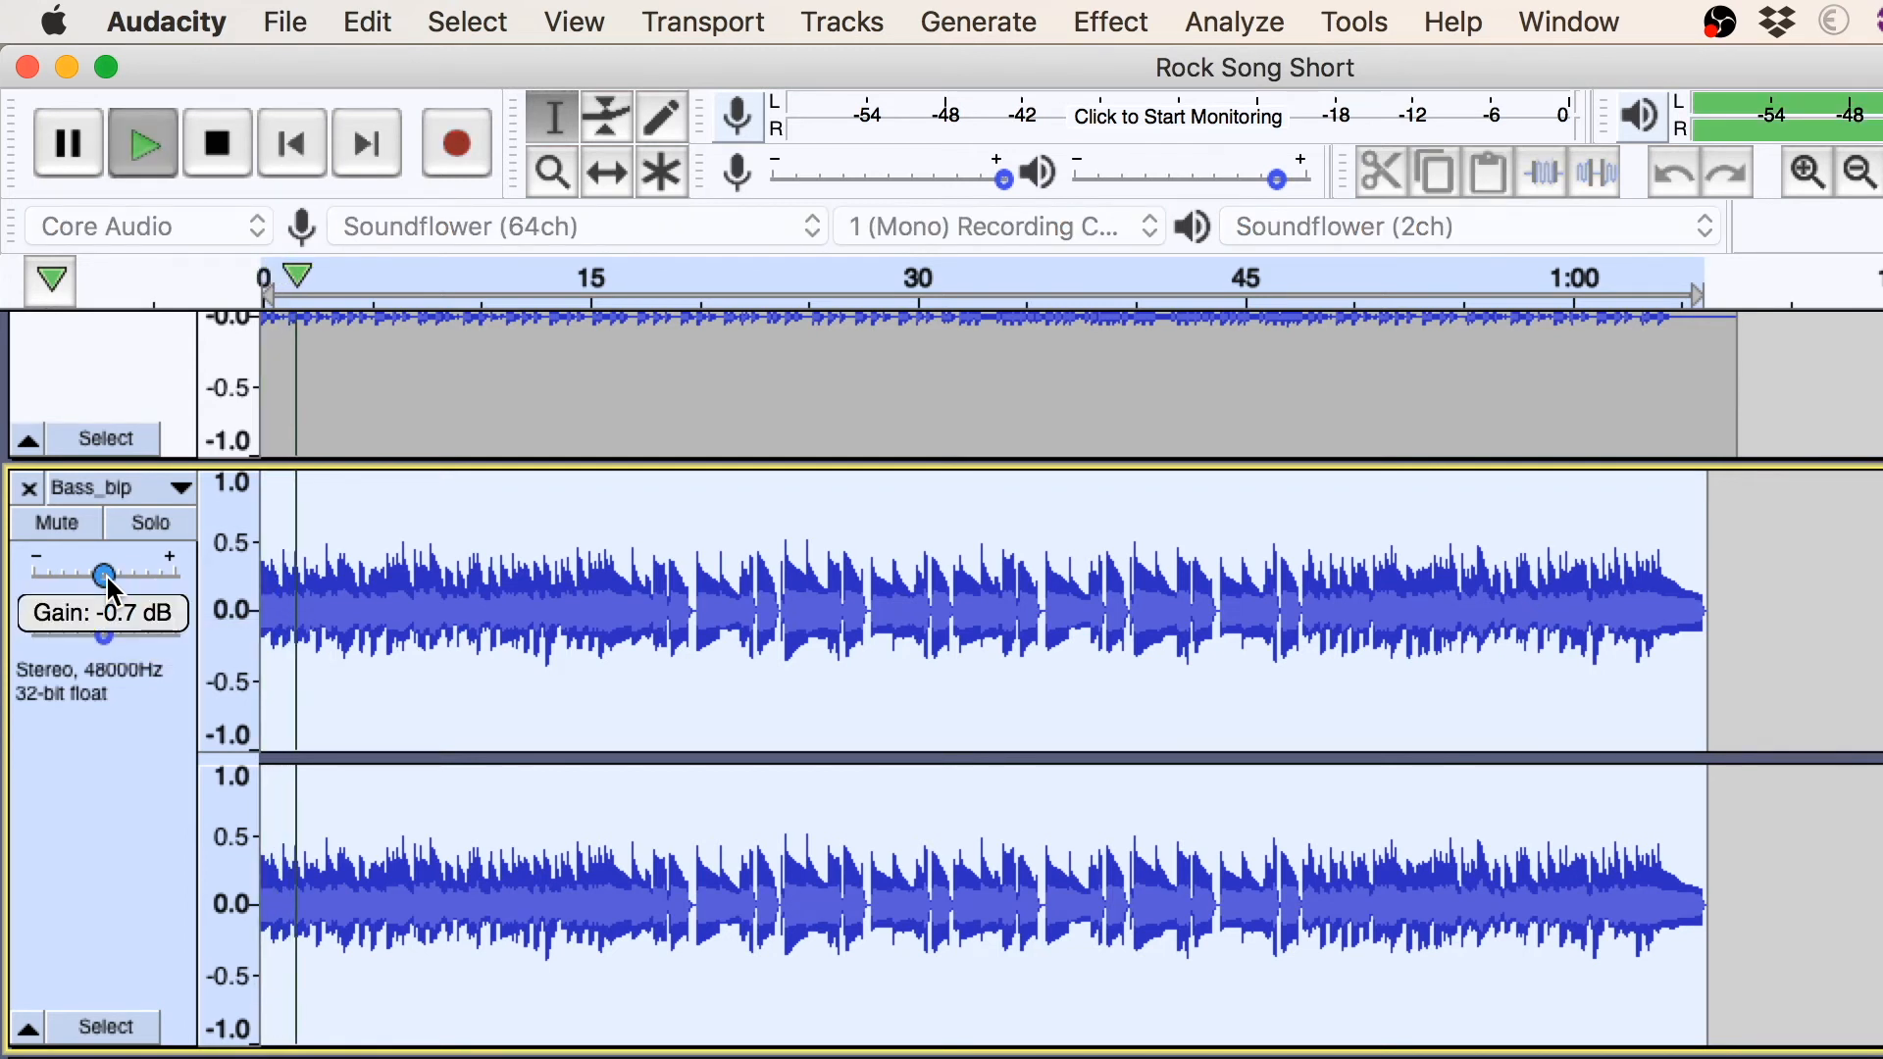
left_click(541, 16)
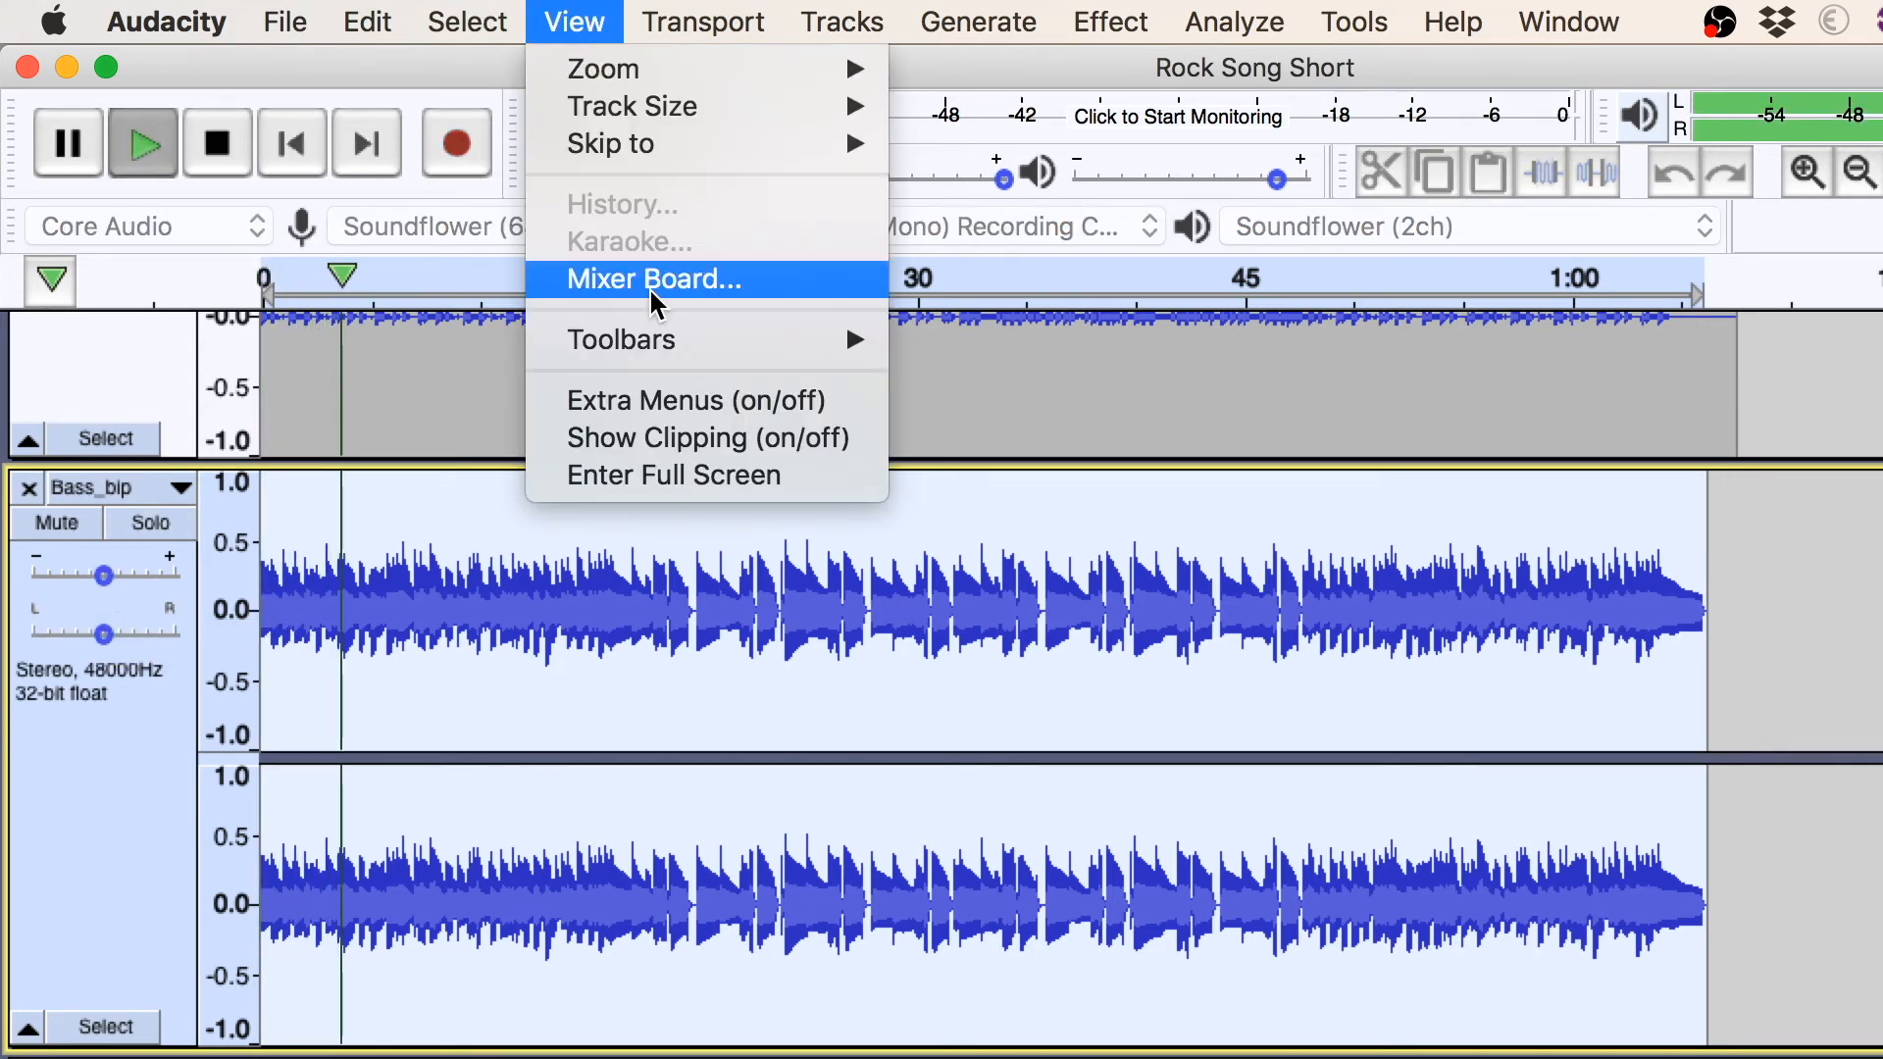
left_click(662, 283)
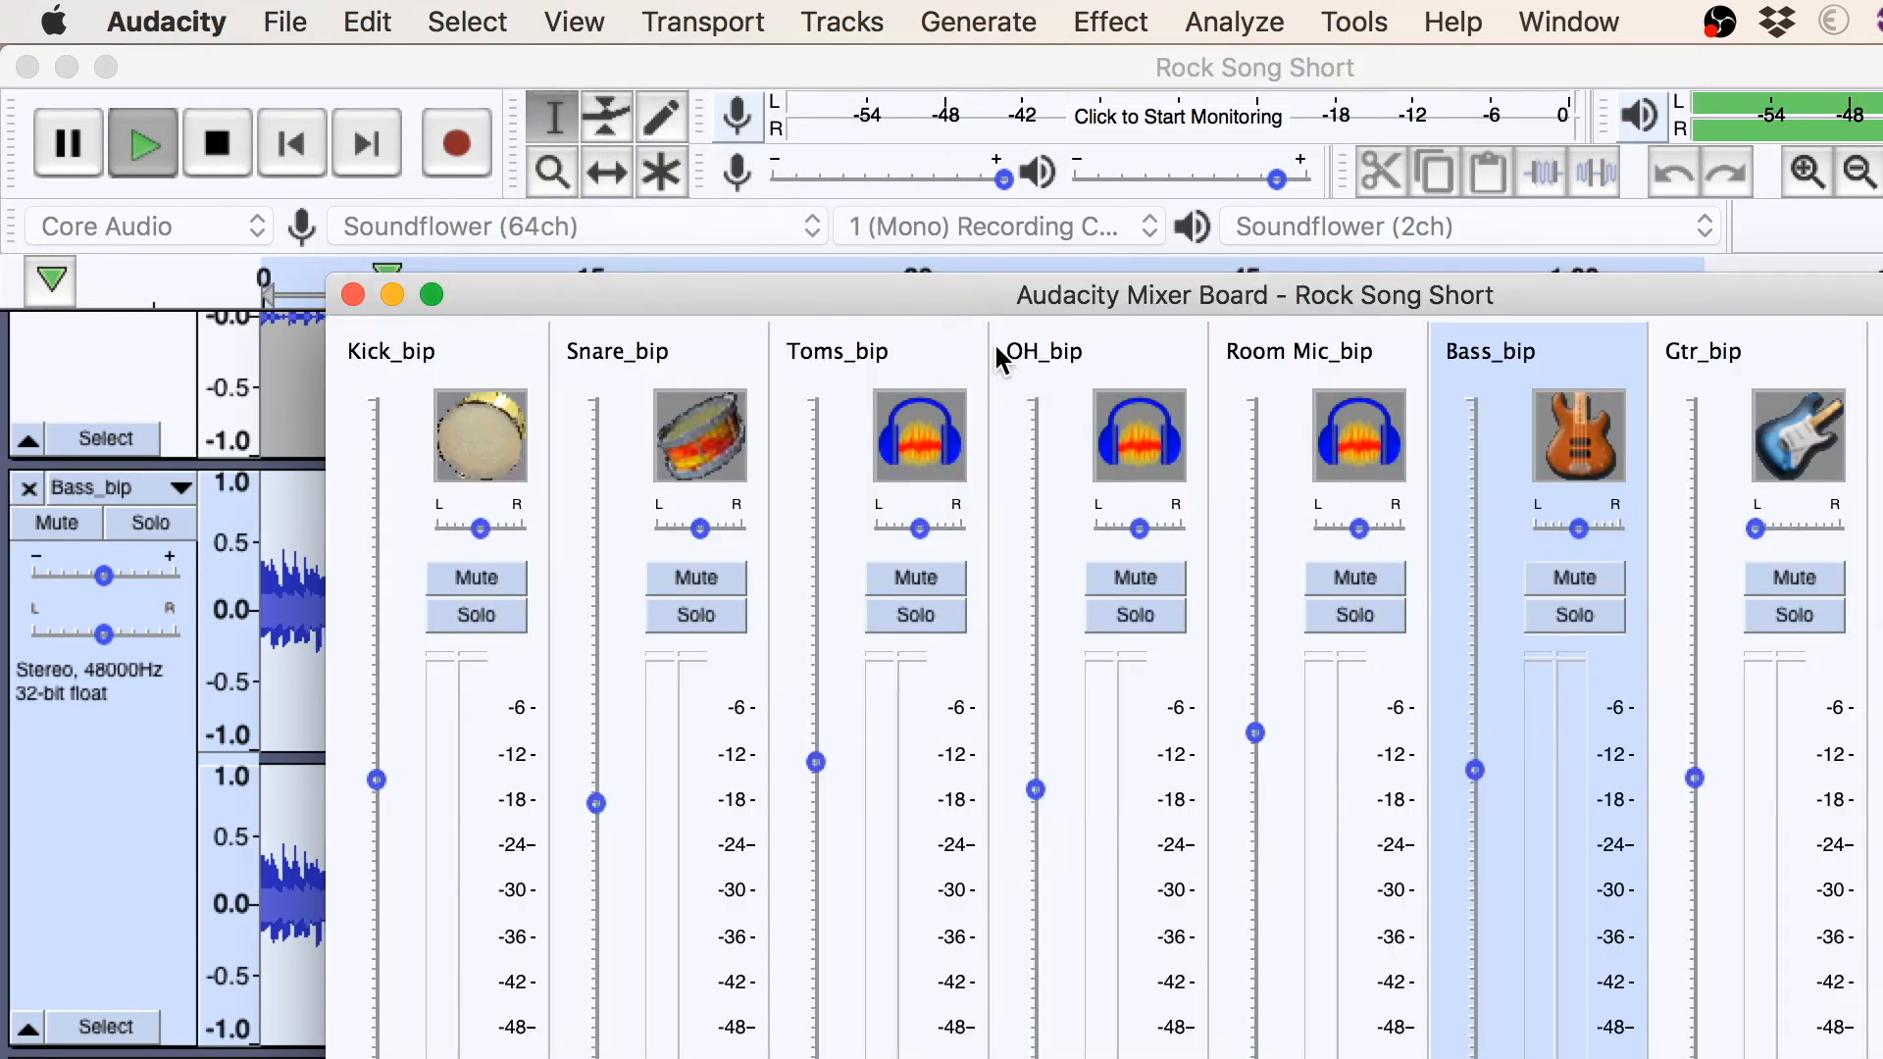
Lower the Bass_bip gain to about -3.1 dB in the Mixer Board during playback
left_click_drag(992, 307, 453, 175)
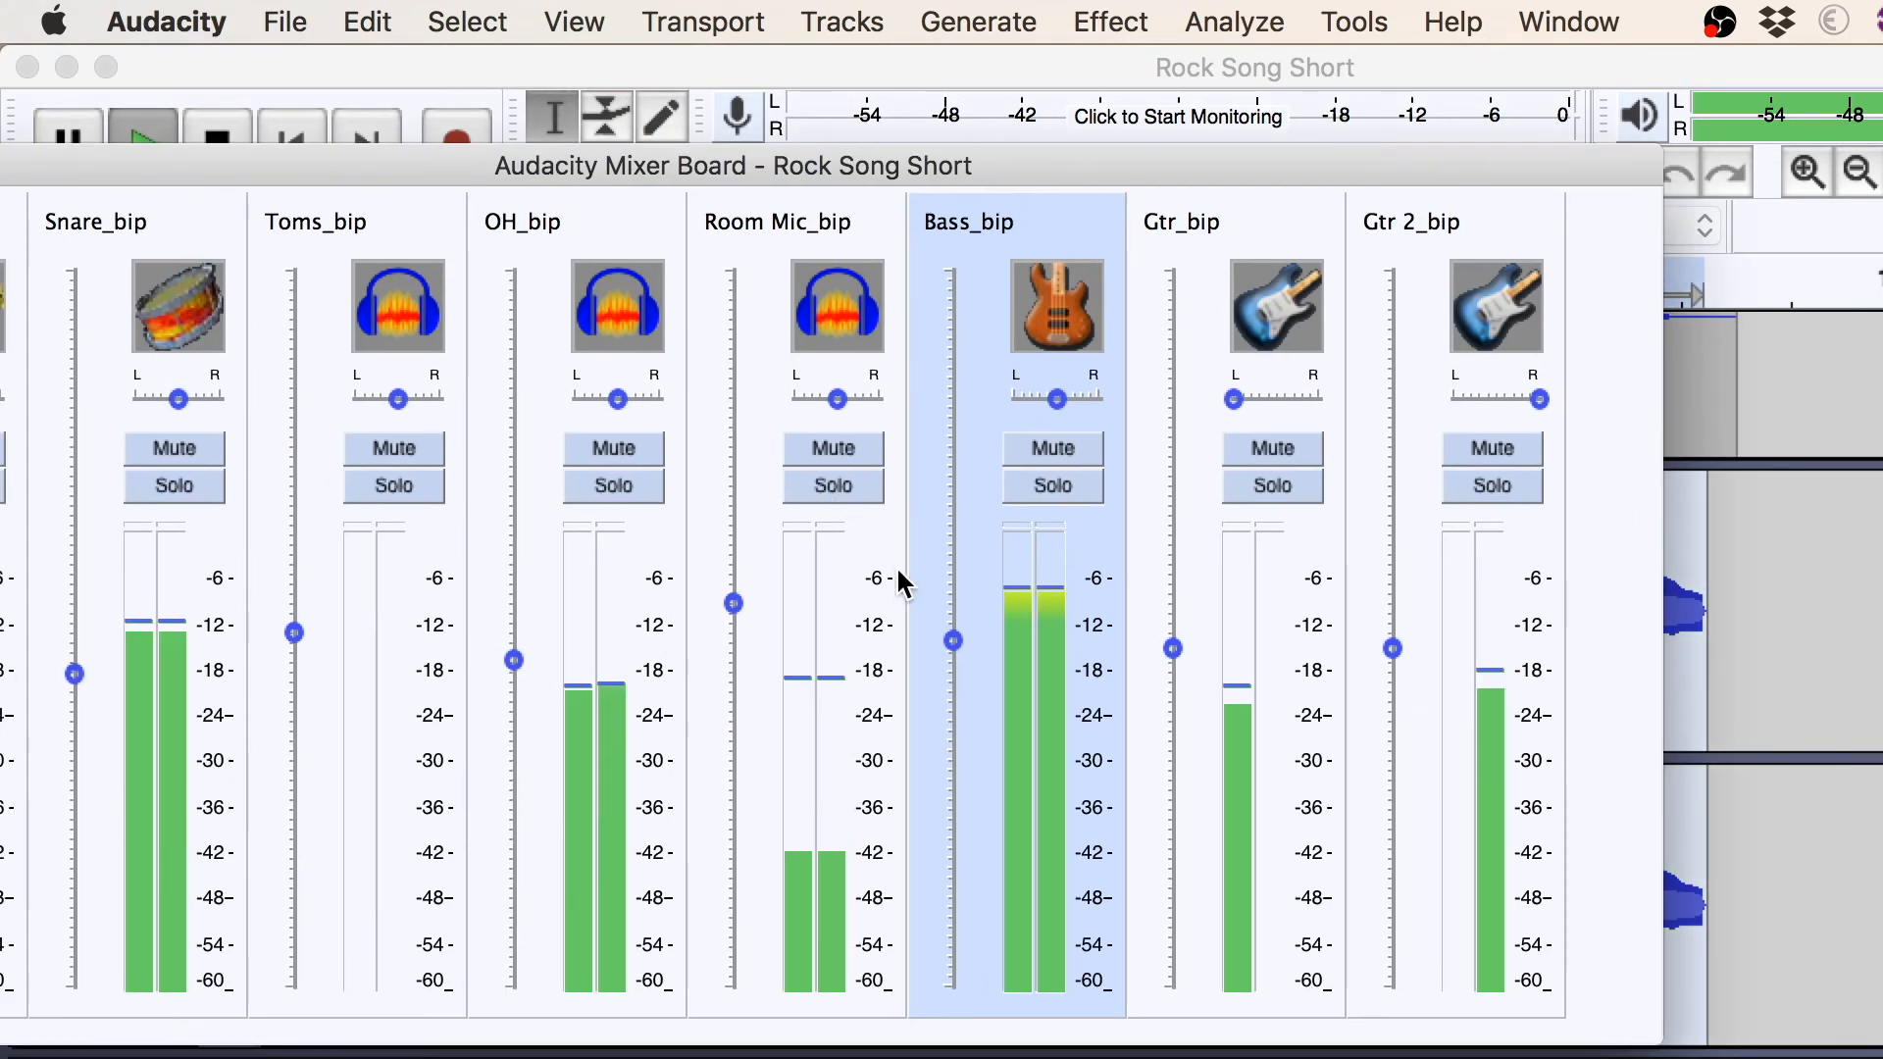
left_click_drag(948, 801, 950, 872)
left_click_drag(960, 738, 958, 664)
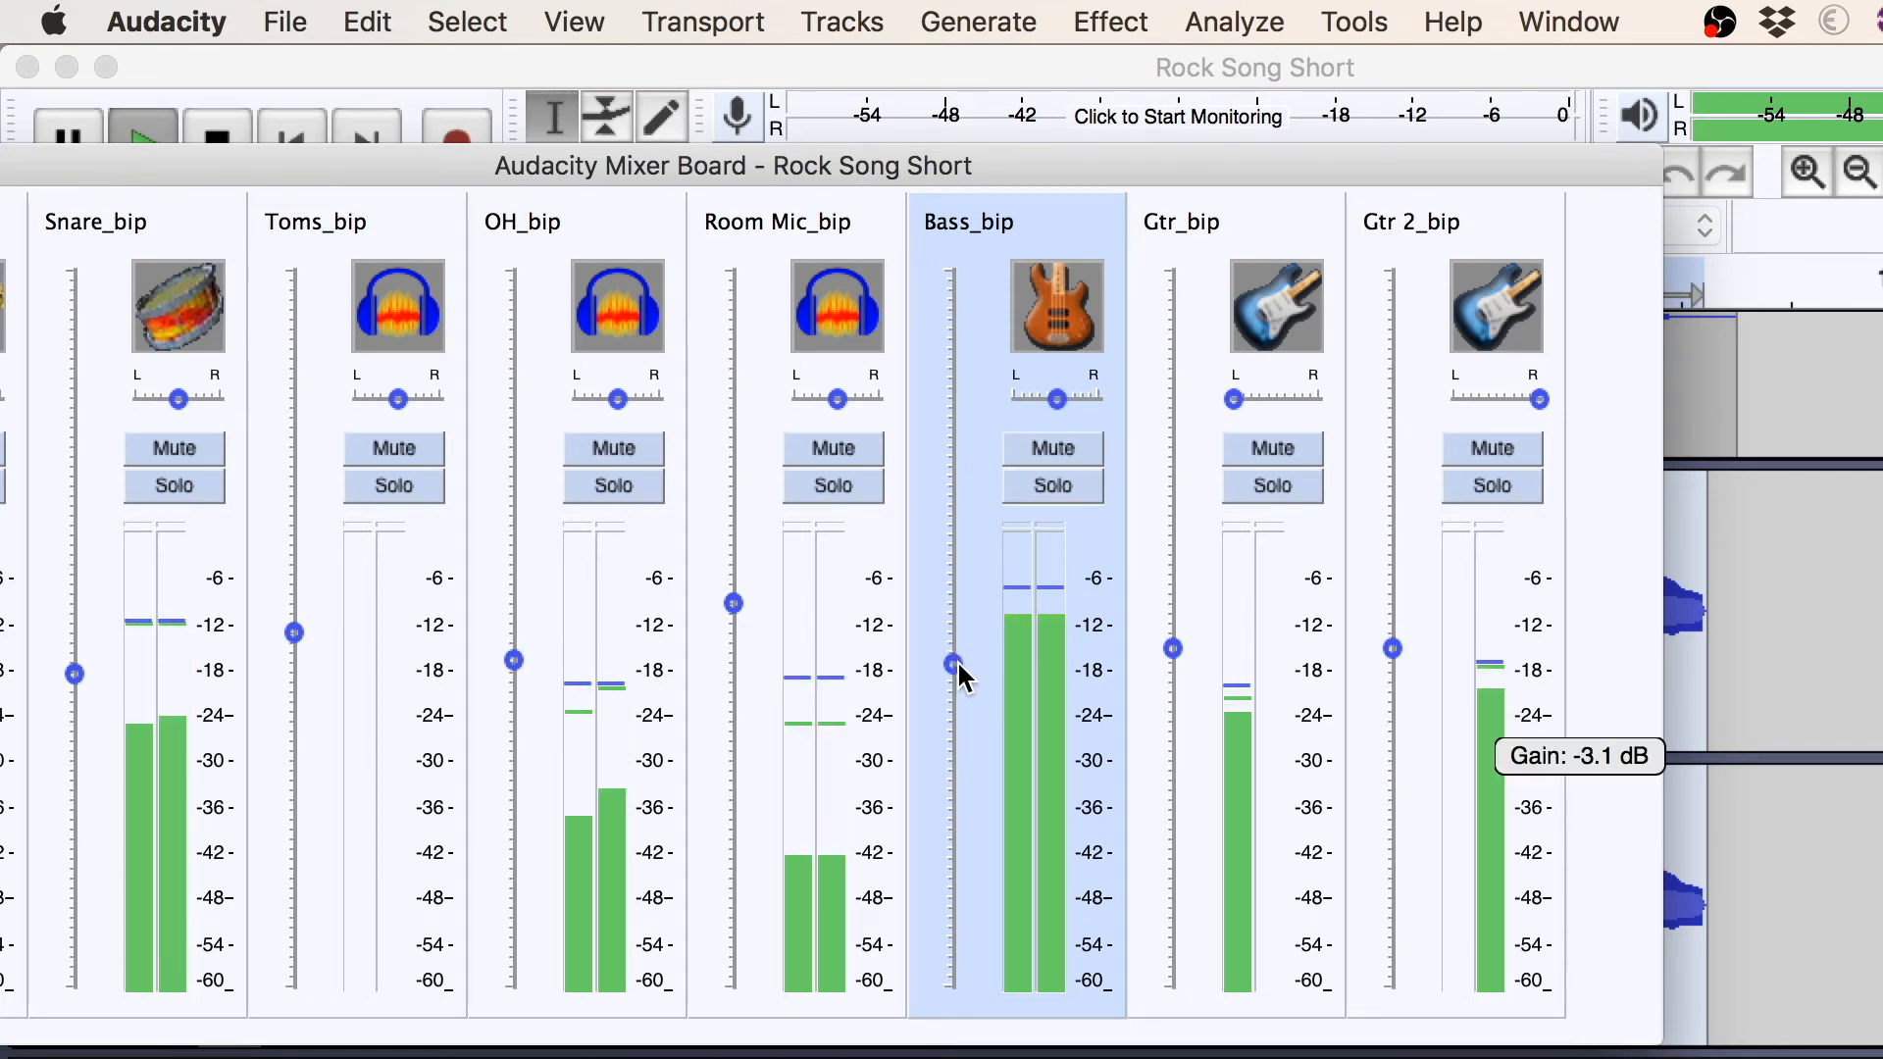
Review all channel levels in the Mixer Board, return to the project window and play the mix again
left_click_drag(622, 168, 1058, 179)
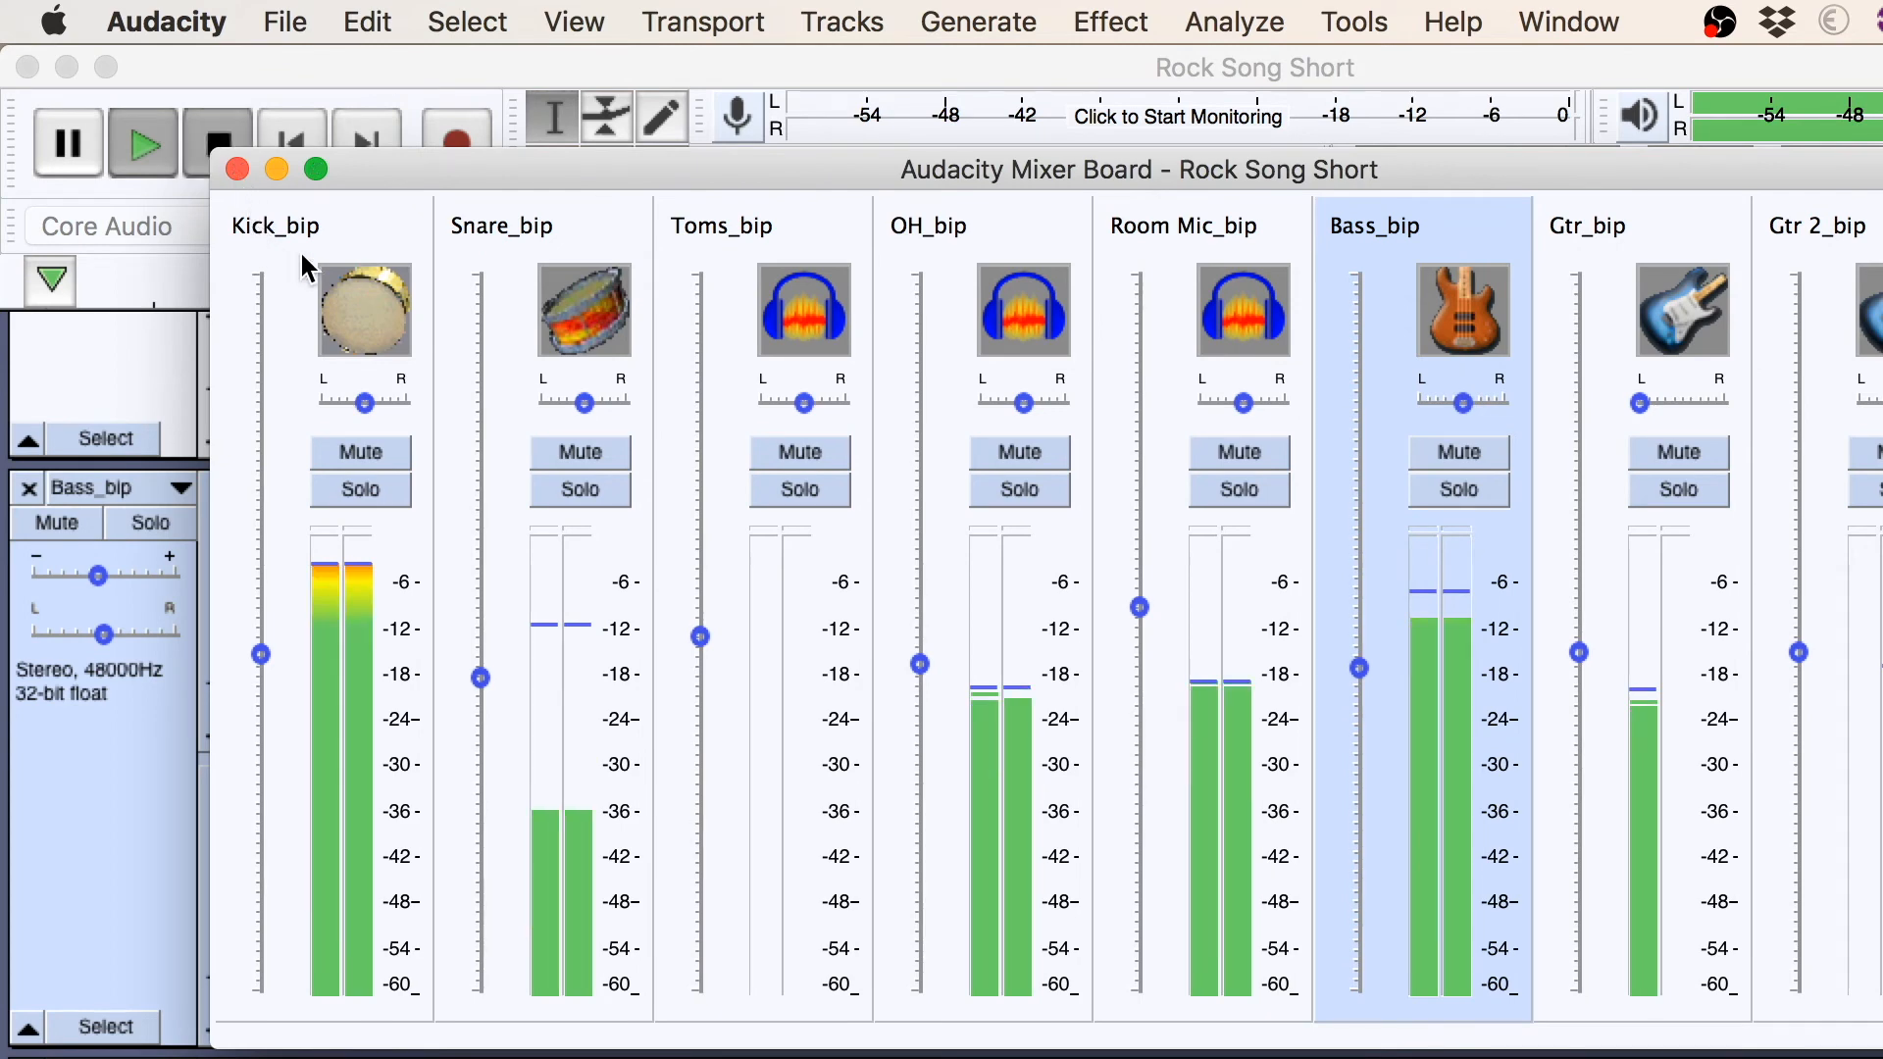
left_click_drag(1455, 168, 590, 171)
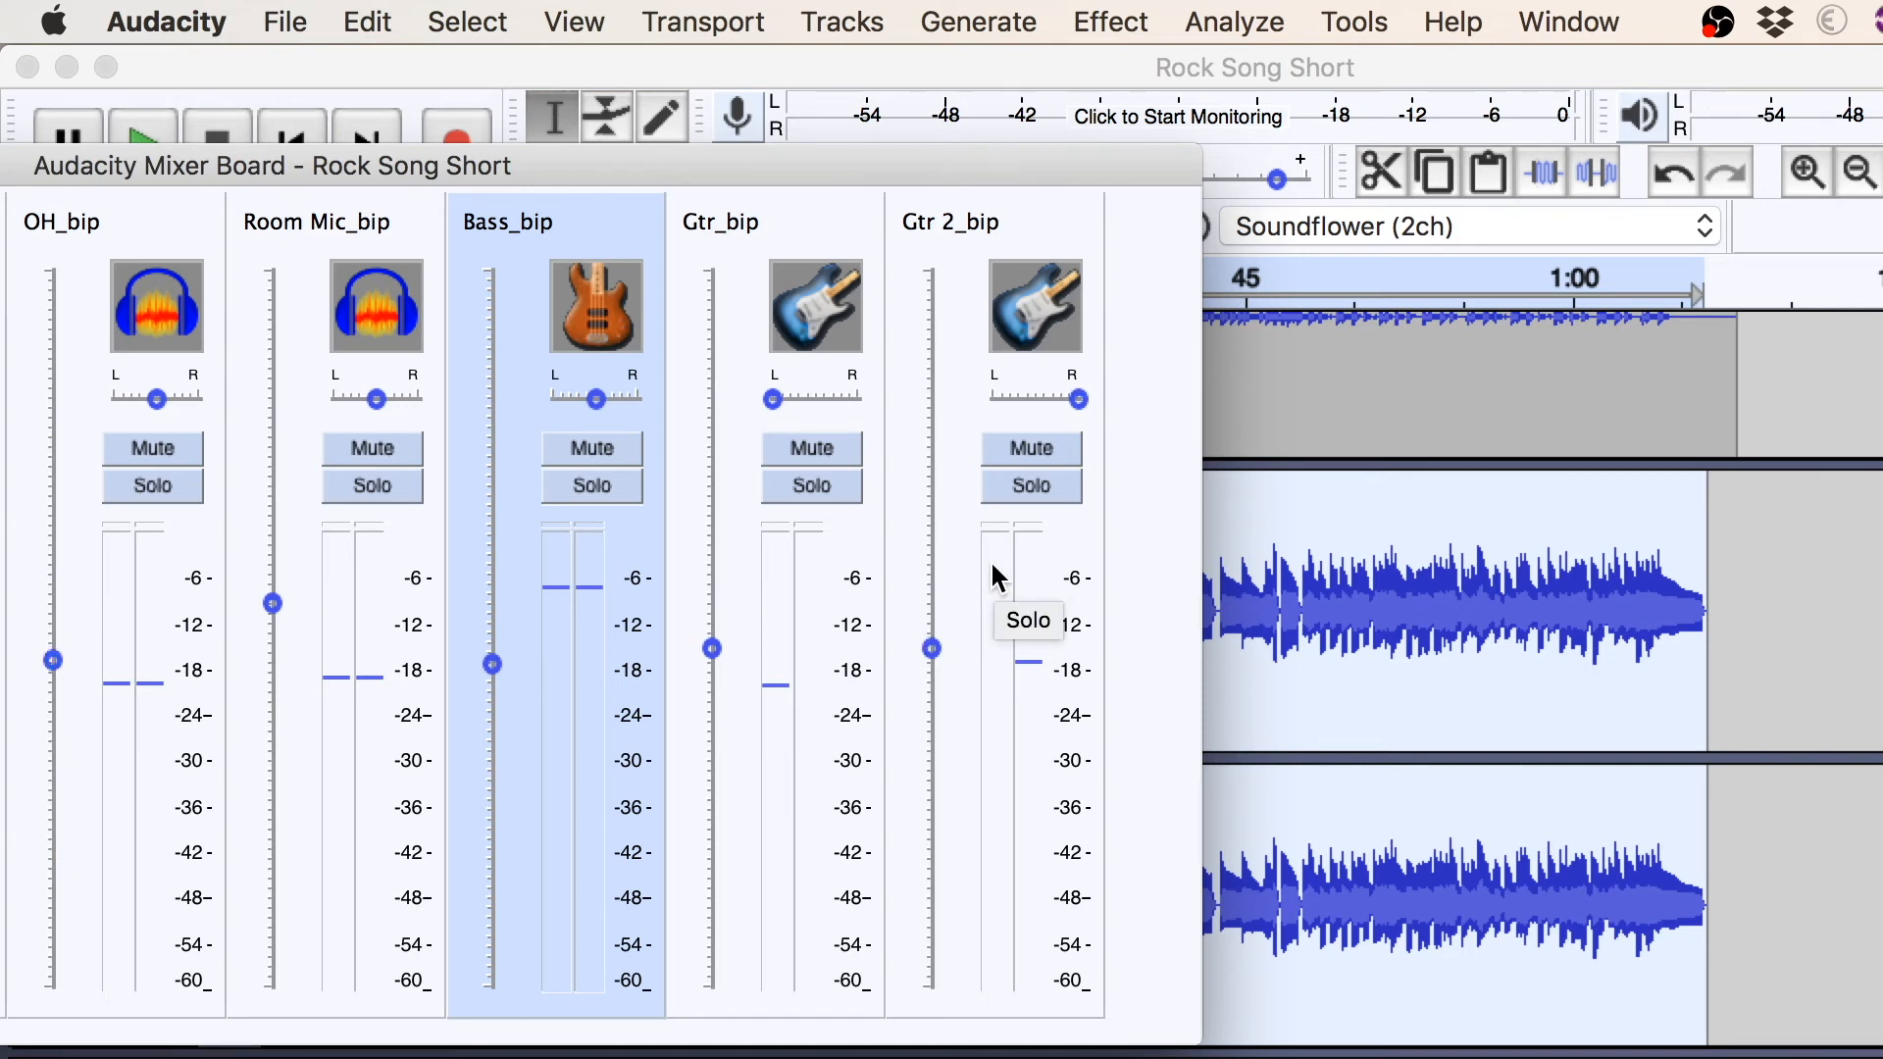
left_click(320, 116)
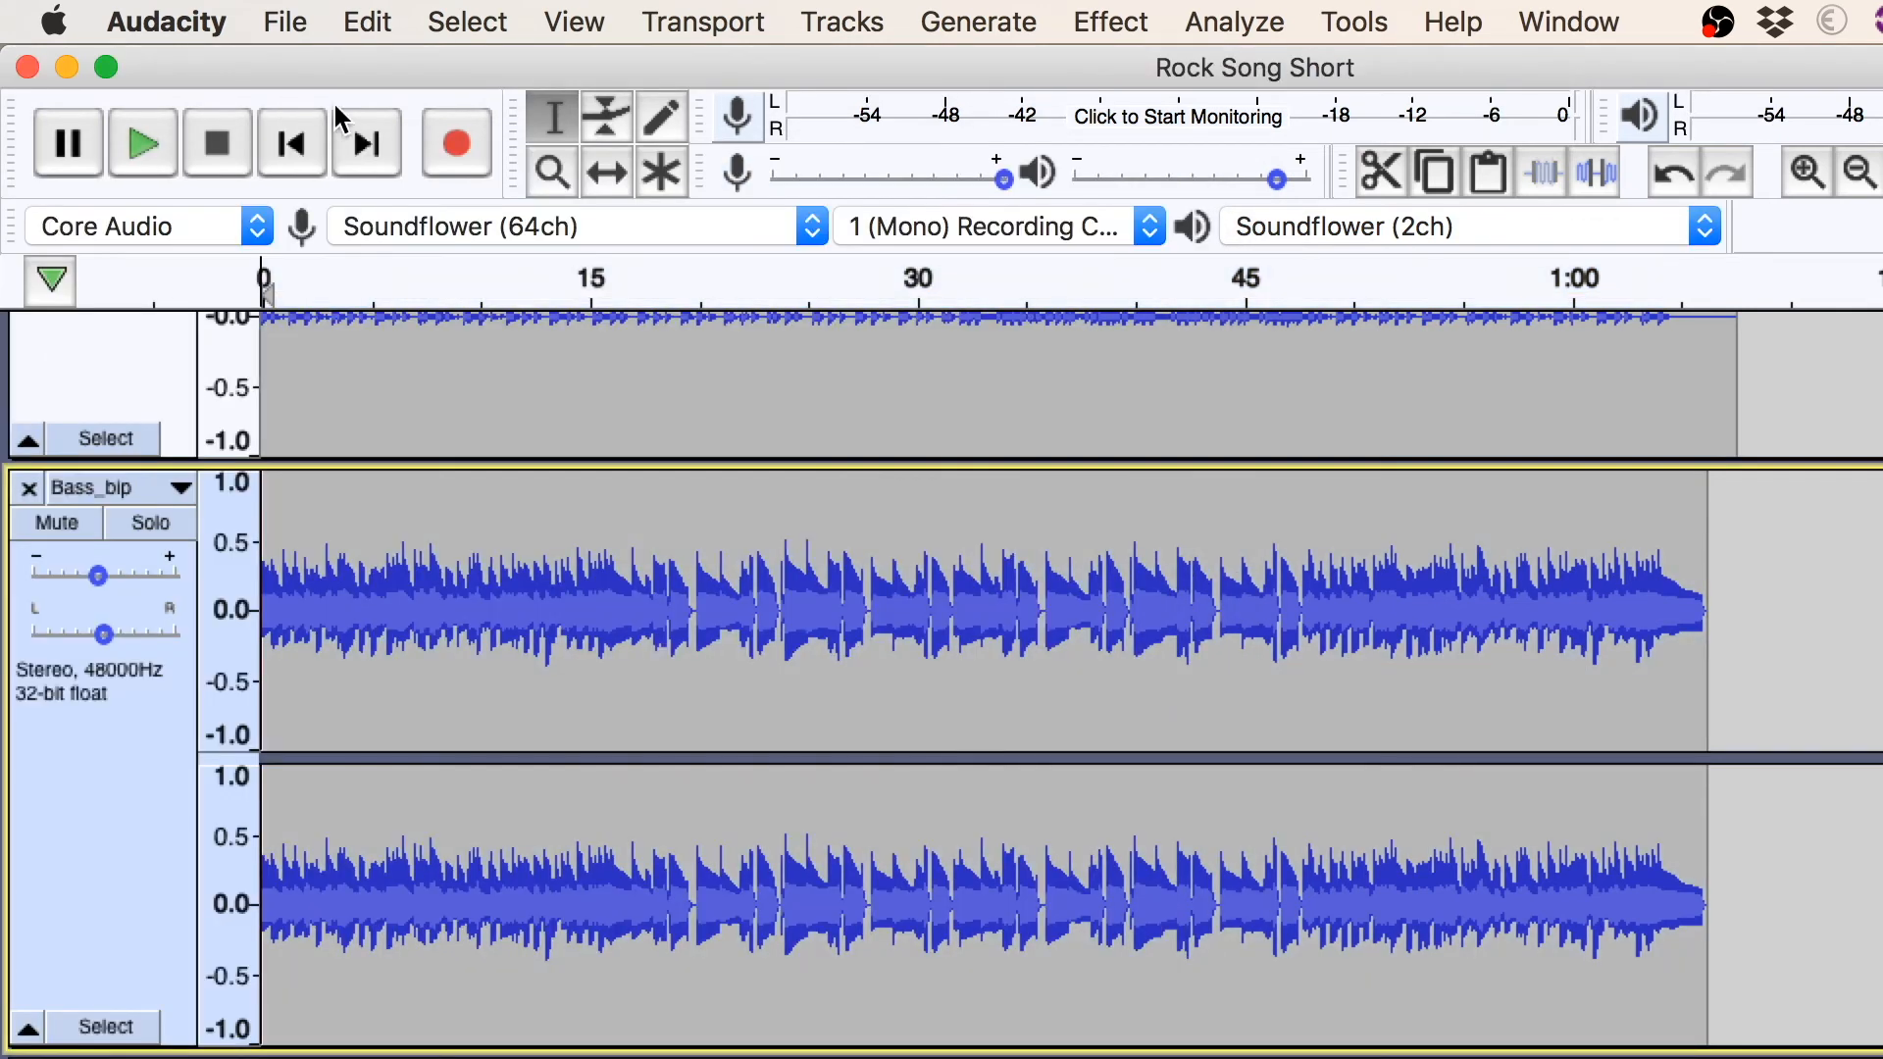
key("space")
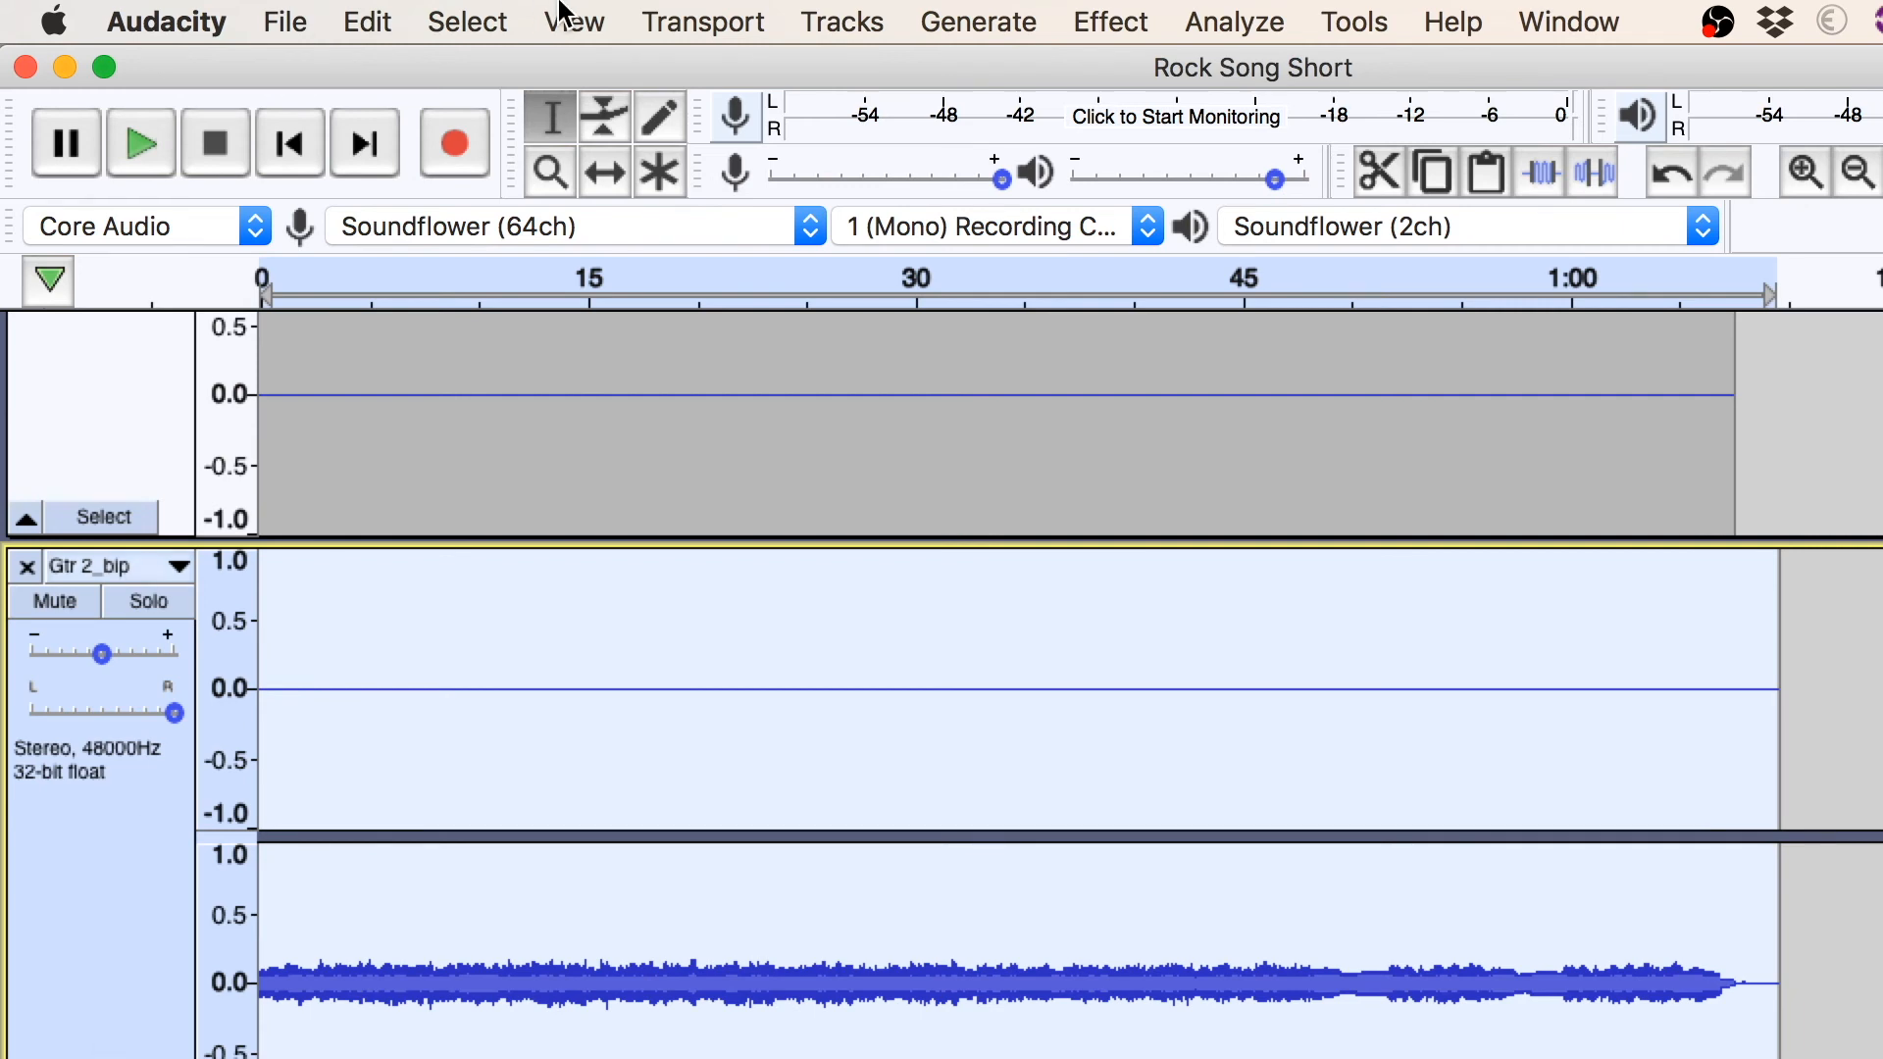
Apply Reverb to Gtr 2_bip with room size 50, pre-delay 4 ms, reverberance and damping 50, and wet and dry gain -1 dB
left_click(1080, 20)
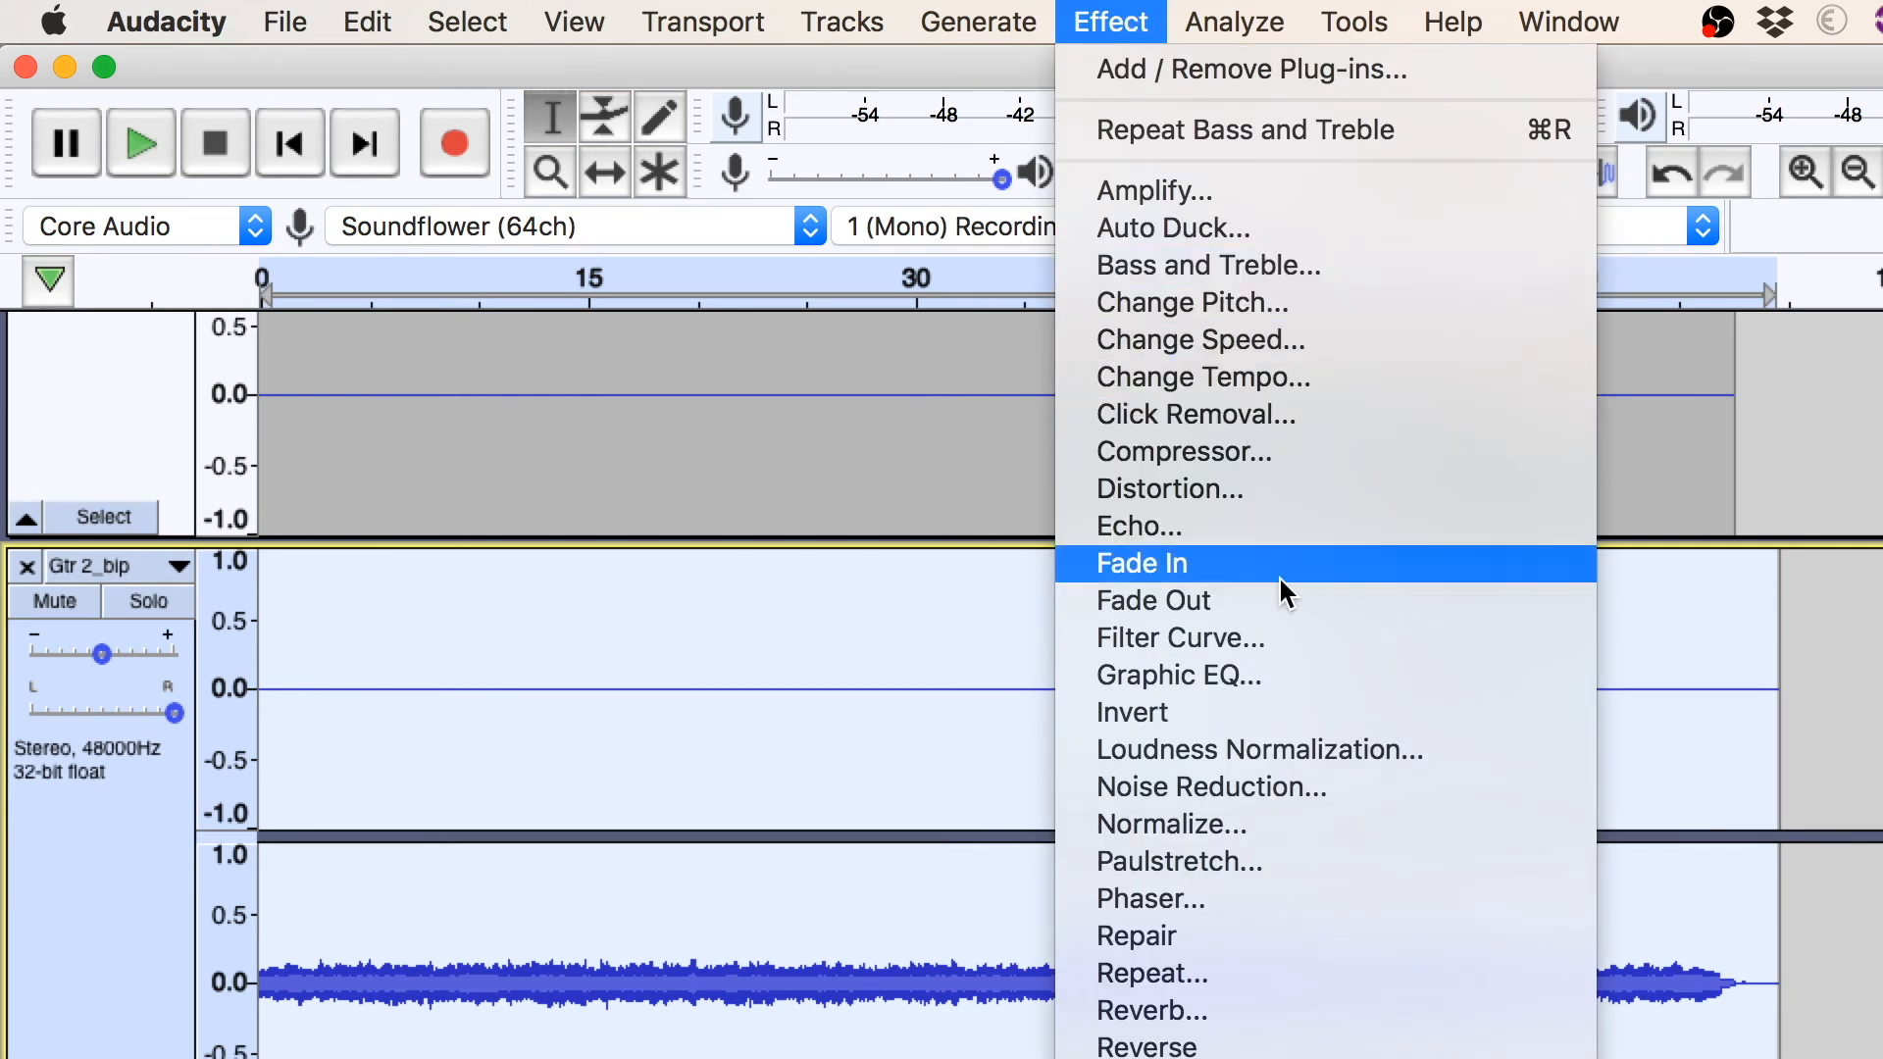
left_click(1331, 1008)
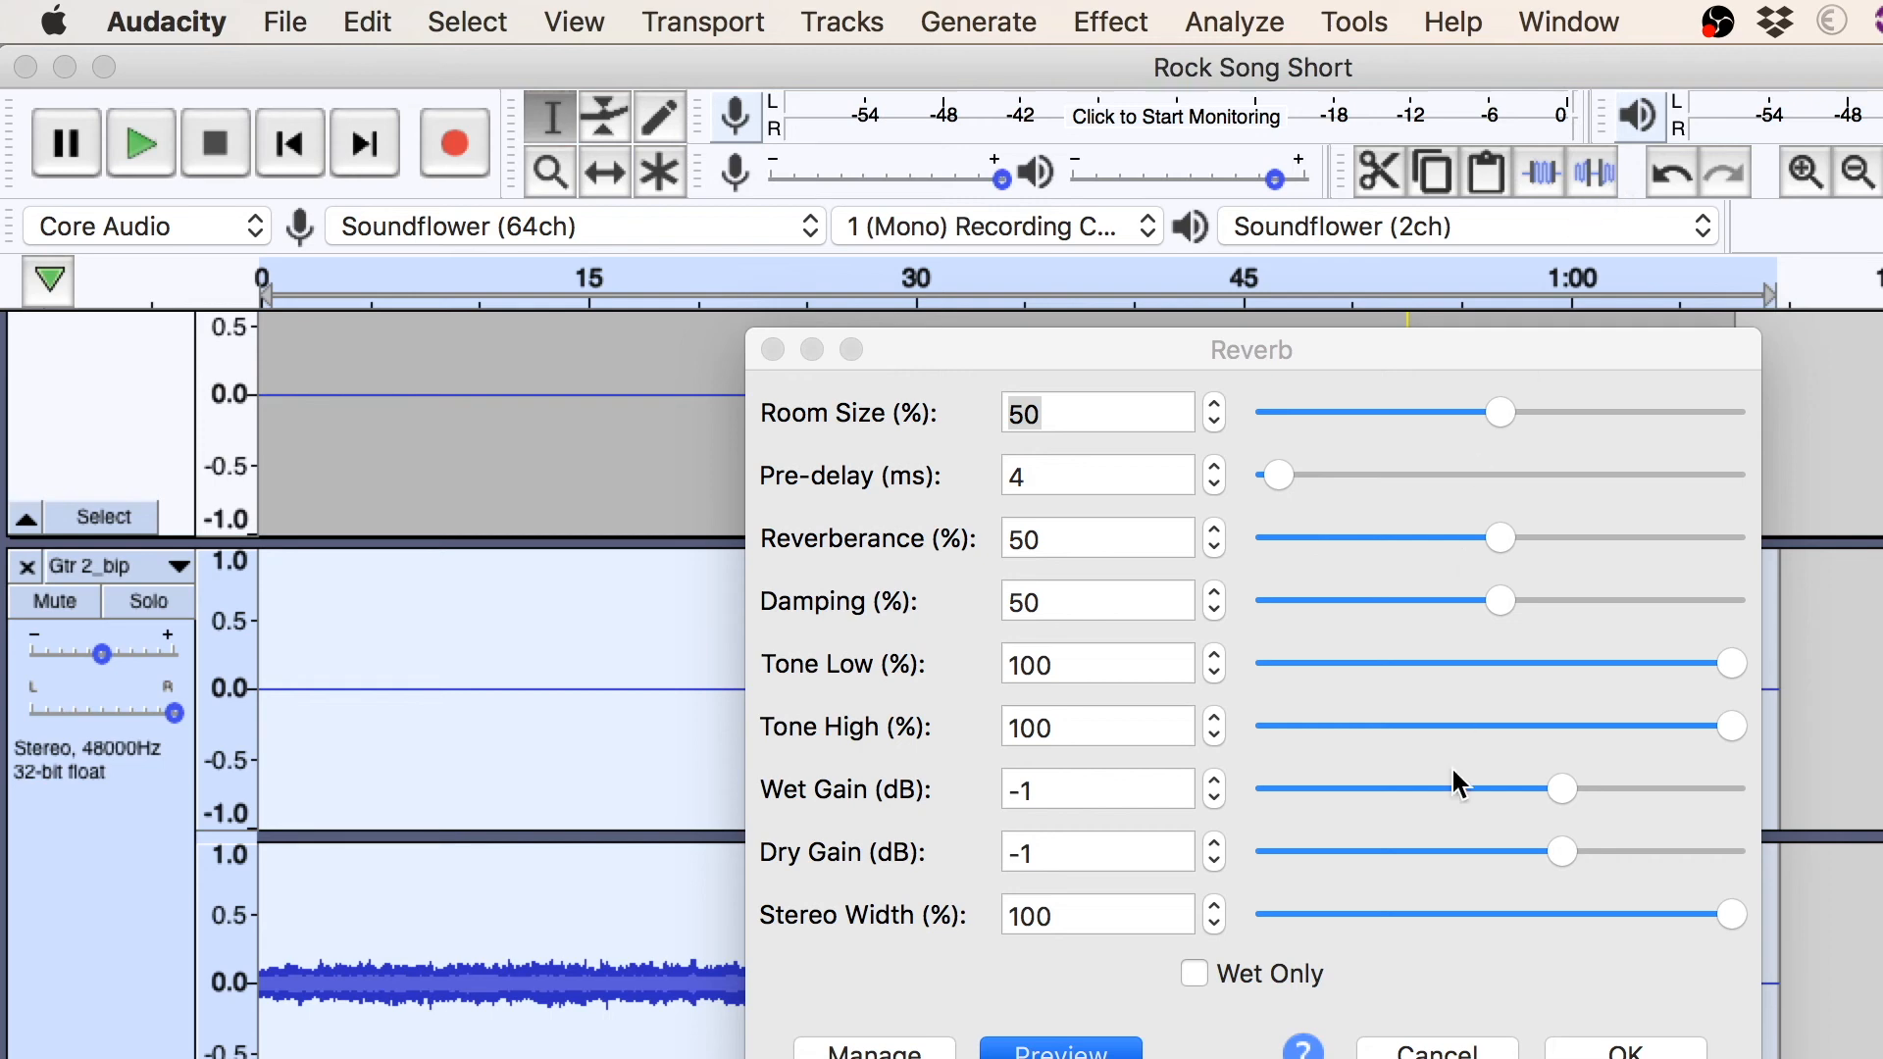
left_click(1608, 1050)
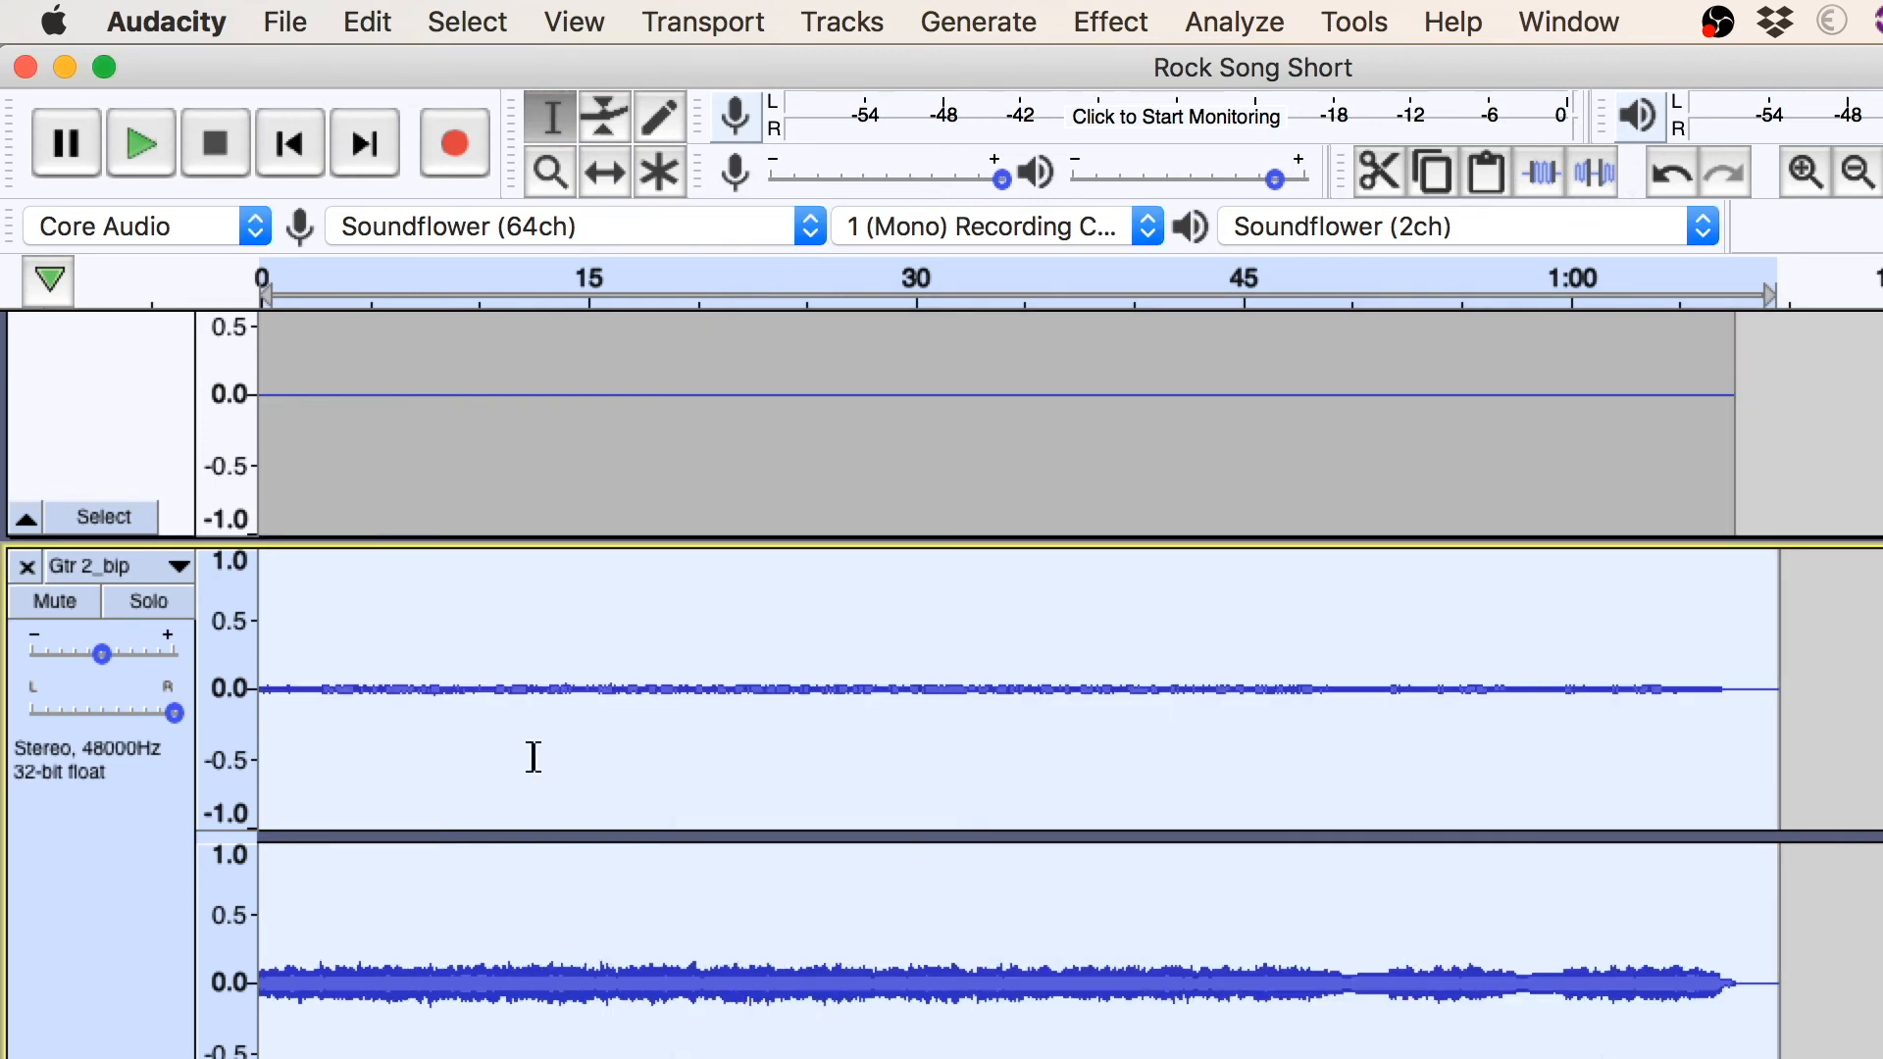
Apply Reverb to Gtr_bip with room size 50, pre-delay 4 ms, reverberance and damping 50, and wet and dry gain -1 dB
scroll(150, 751, "up", 5)
scroll(175, 890, "down", 1)
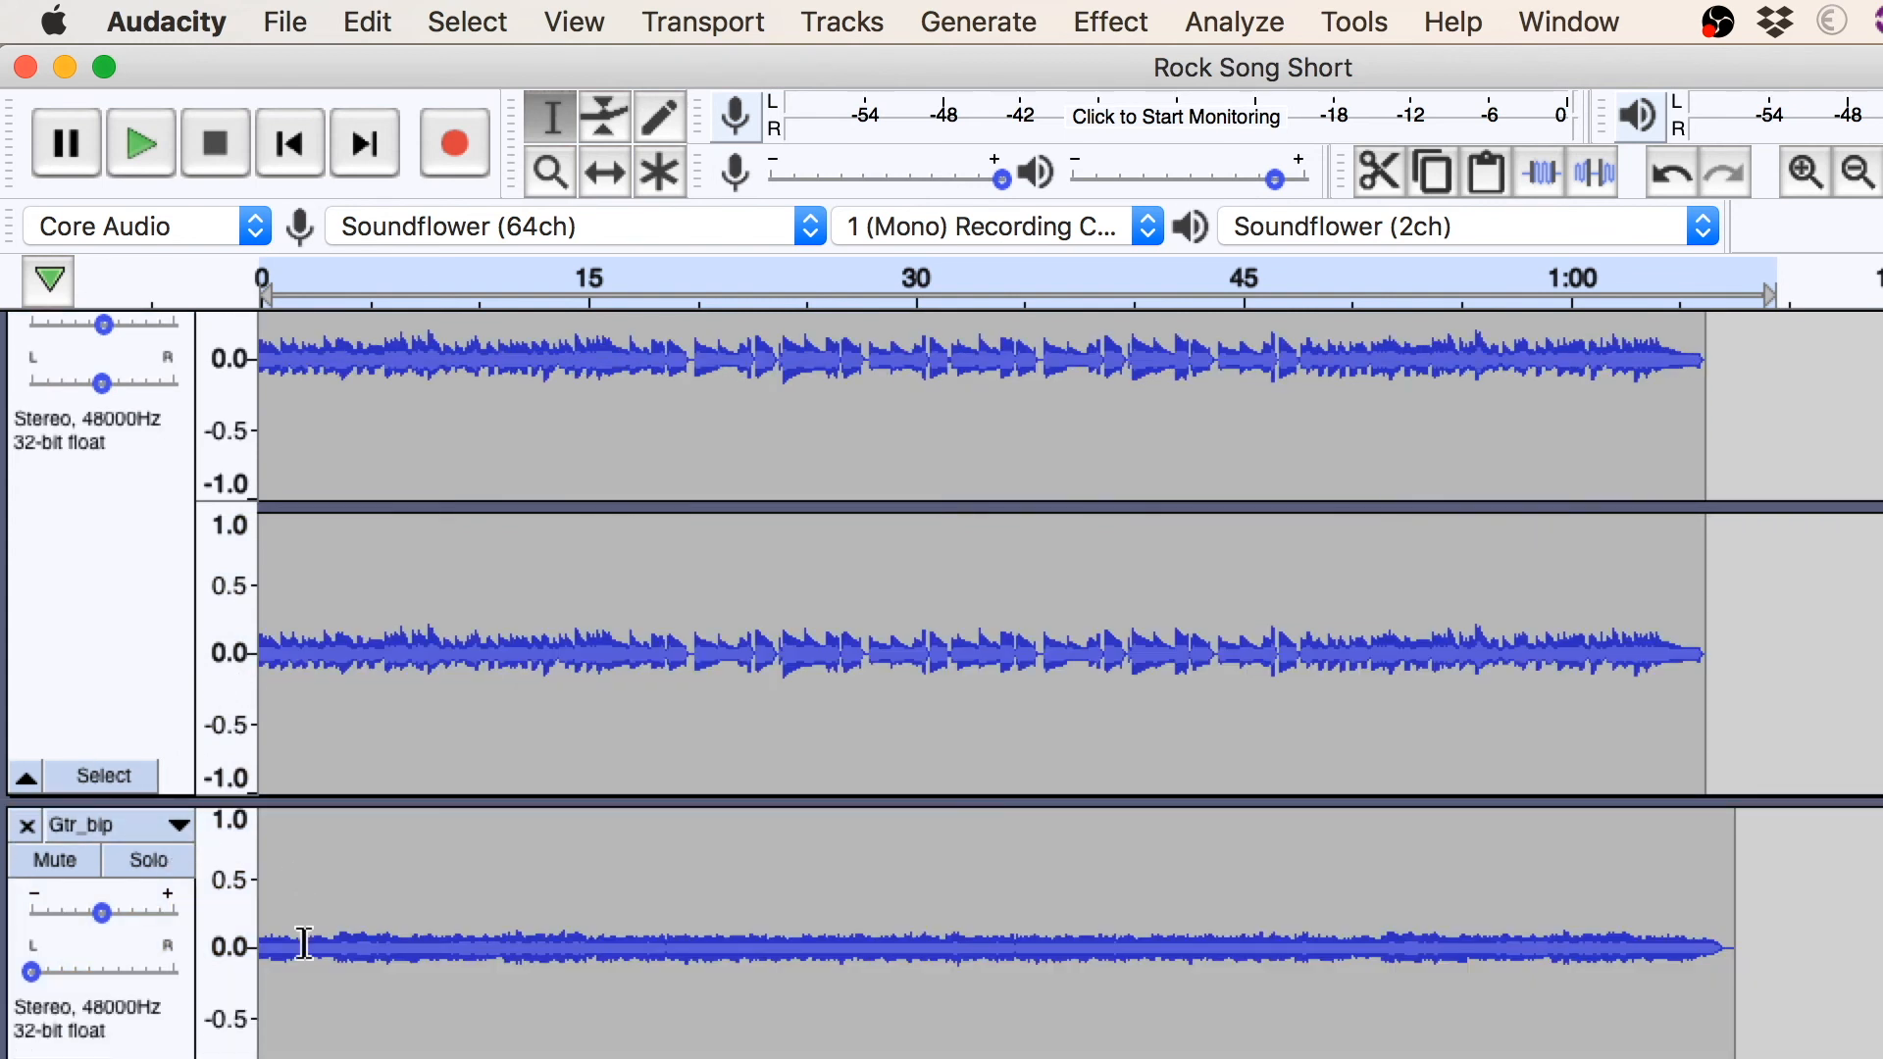
scroll(272, 945, "up", 1)
left_click(104, 840)
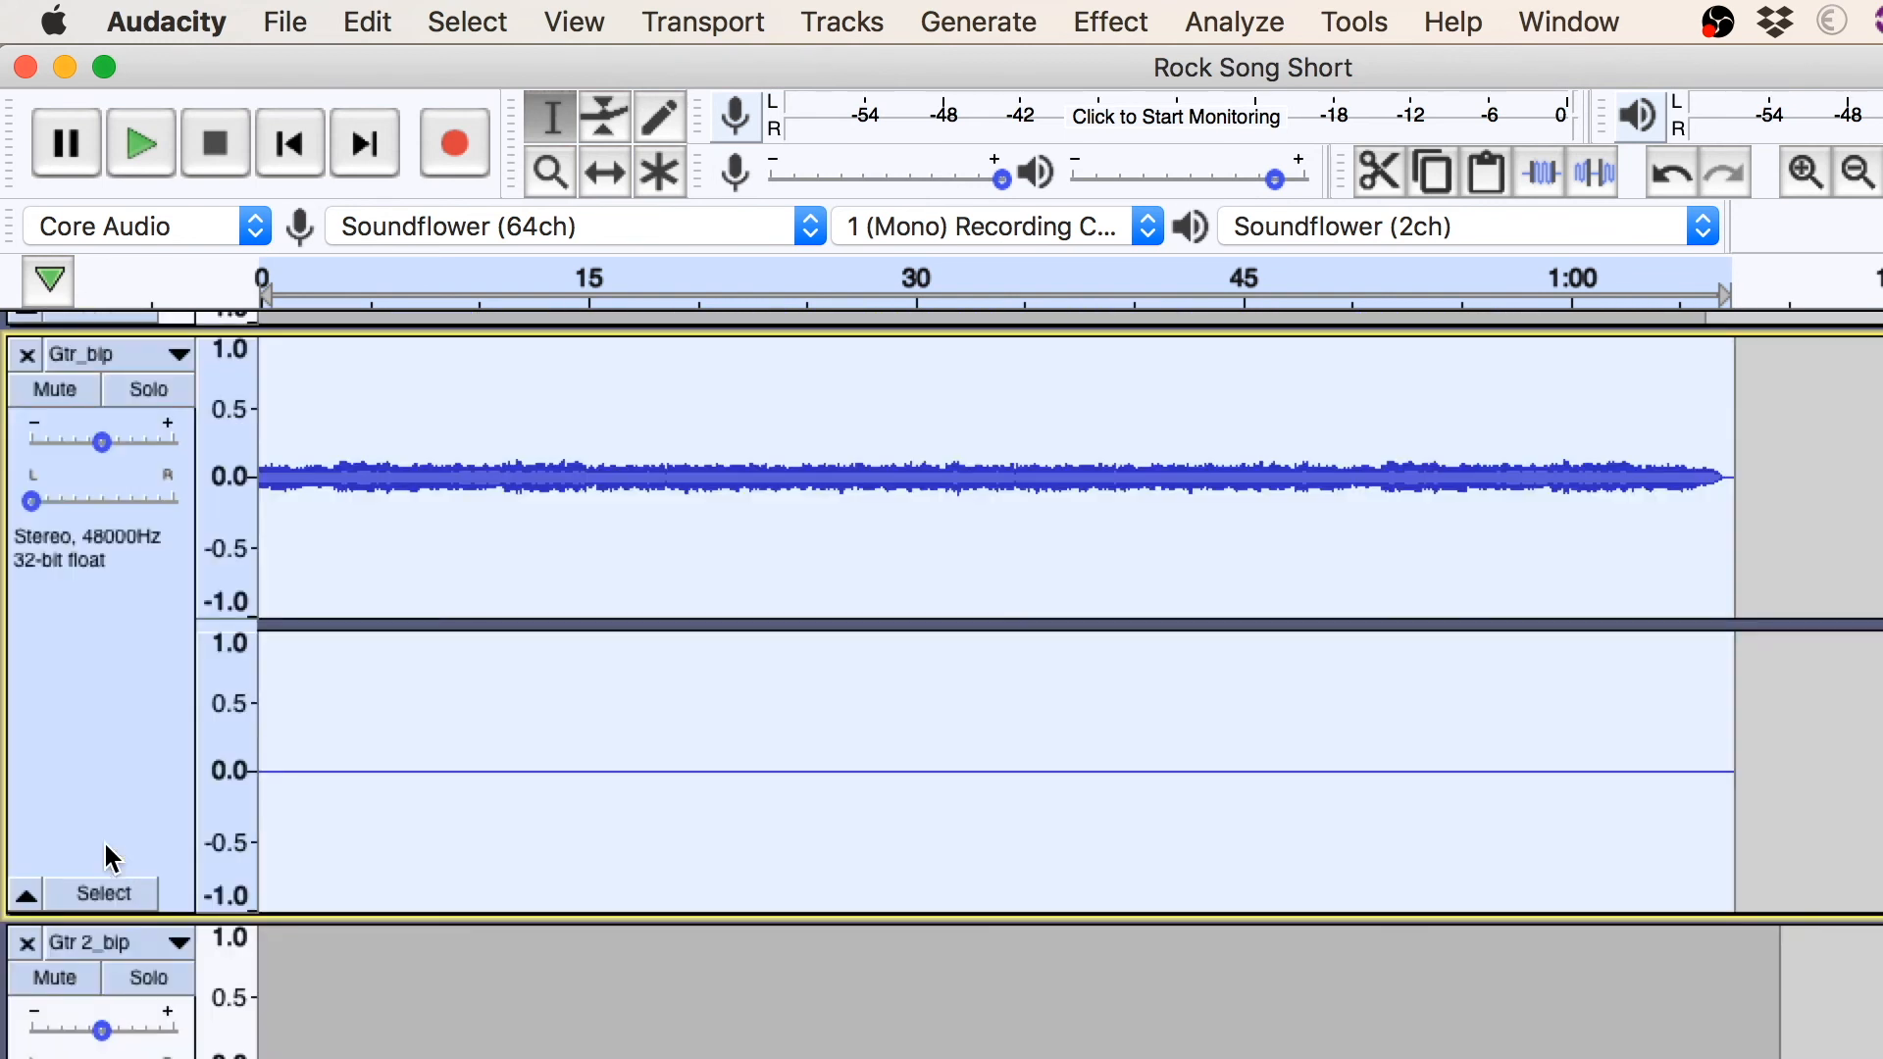
left_click(1110, 21)
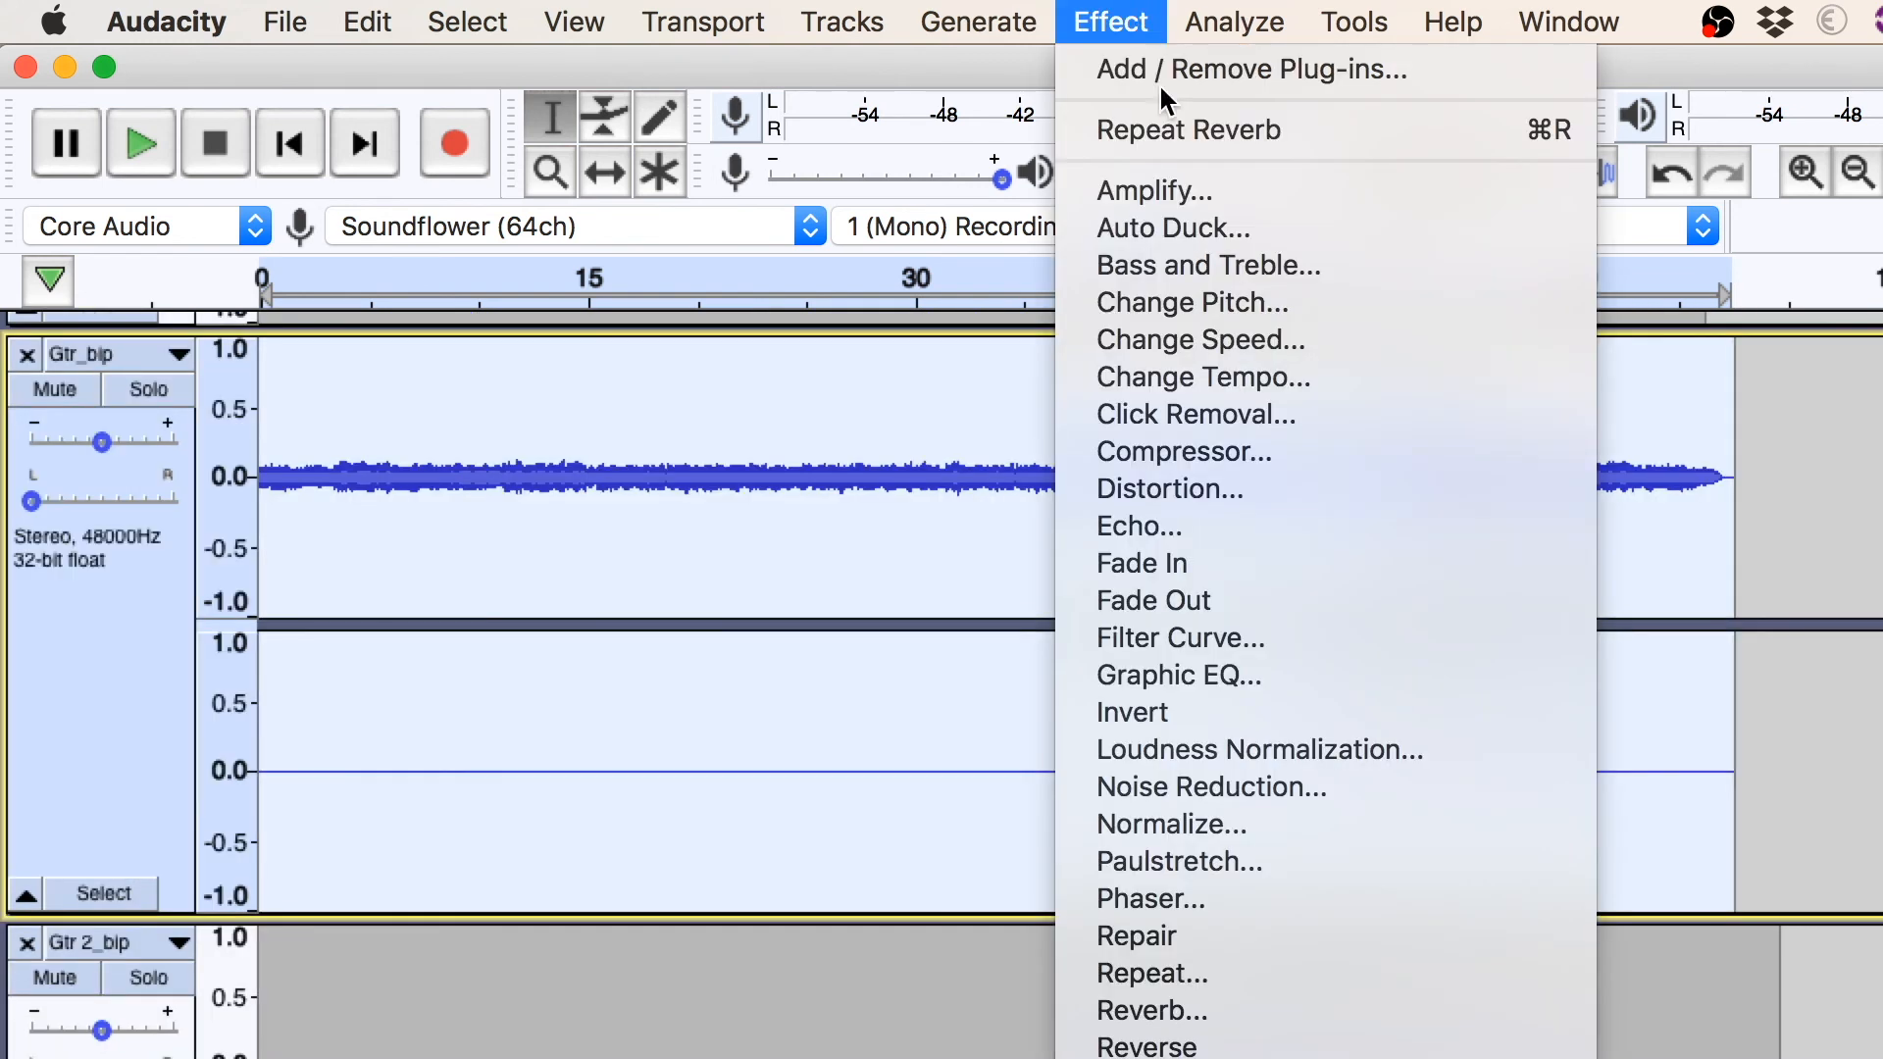
left_click(1336, 1011)
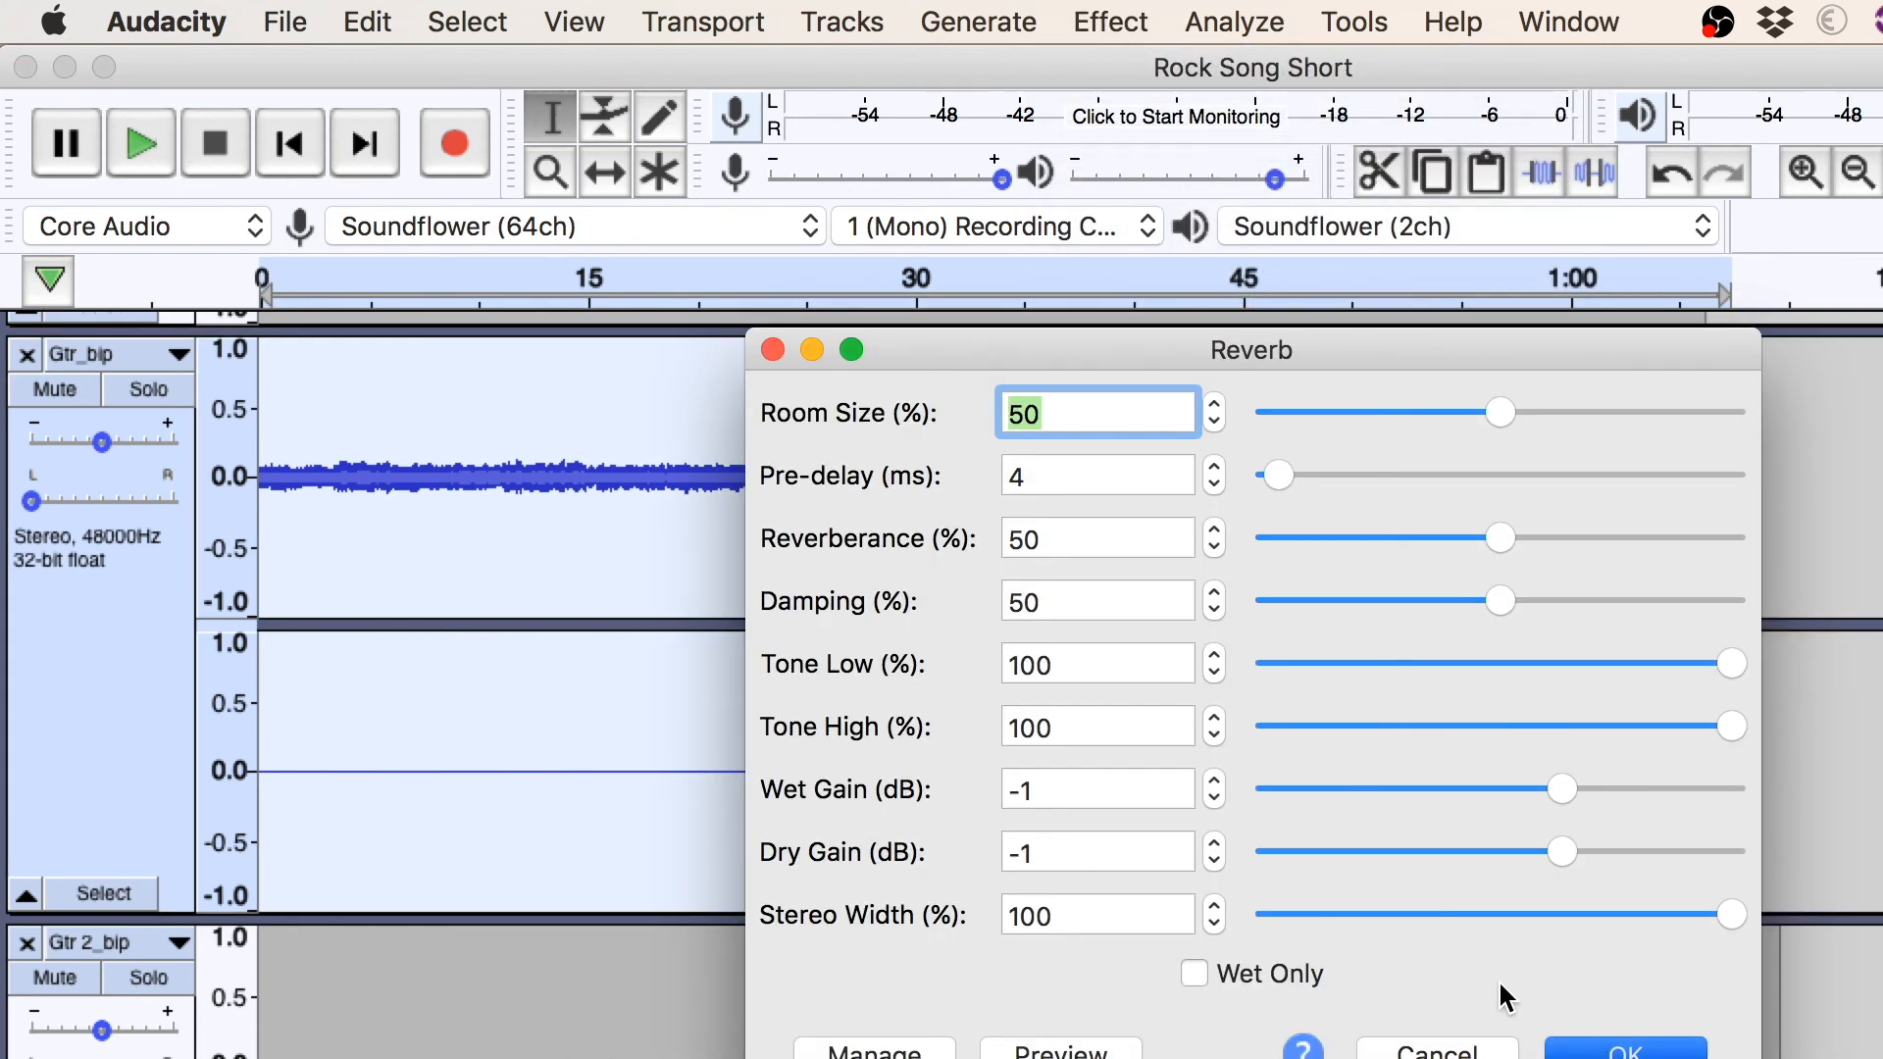
key("Return")
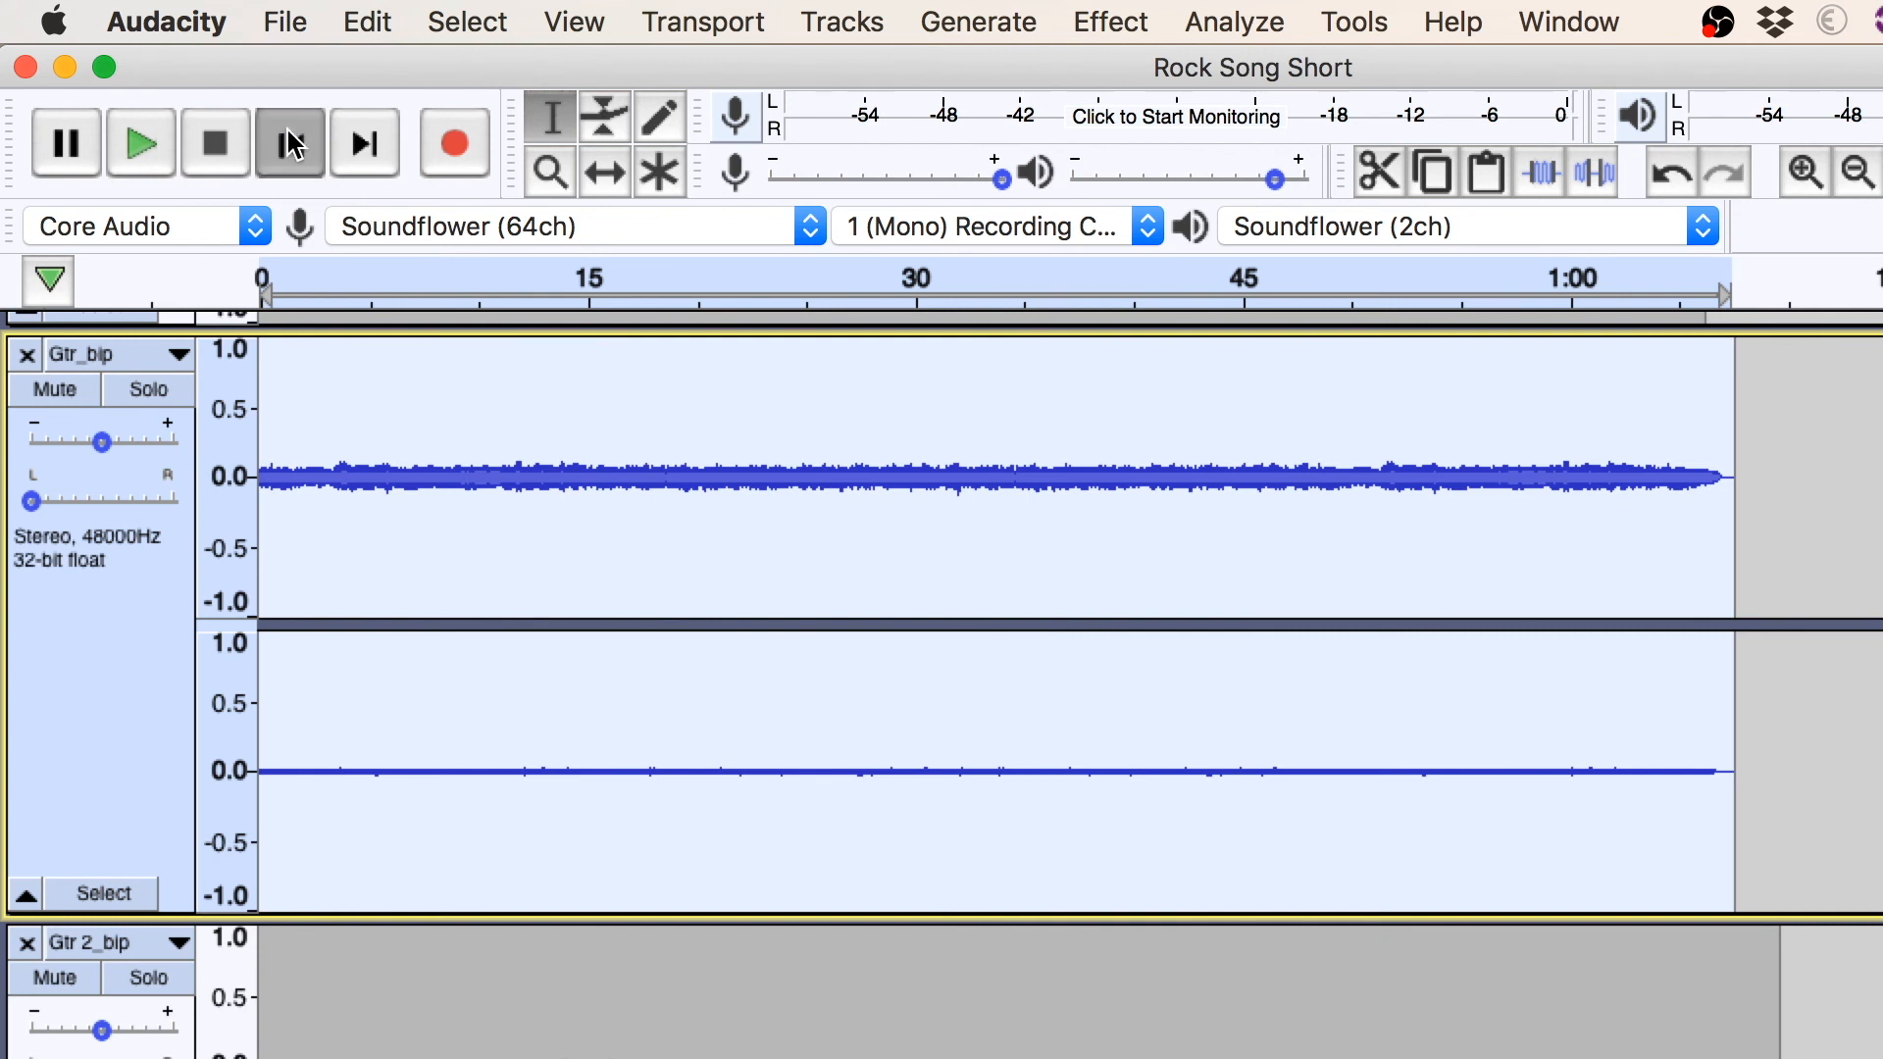
Play the full mix from the start and open the Mixer Board during playback
left_click(288, 137)
key("space")
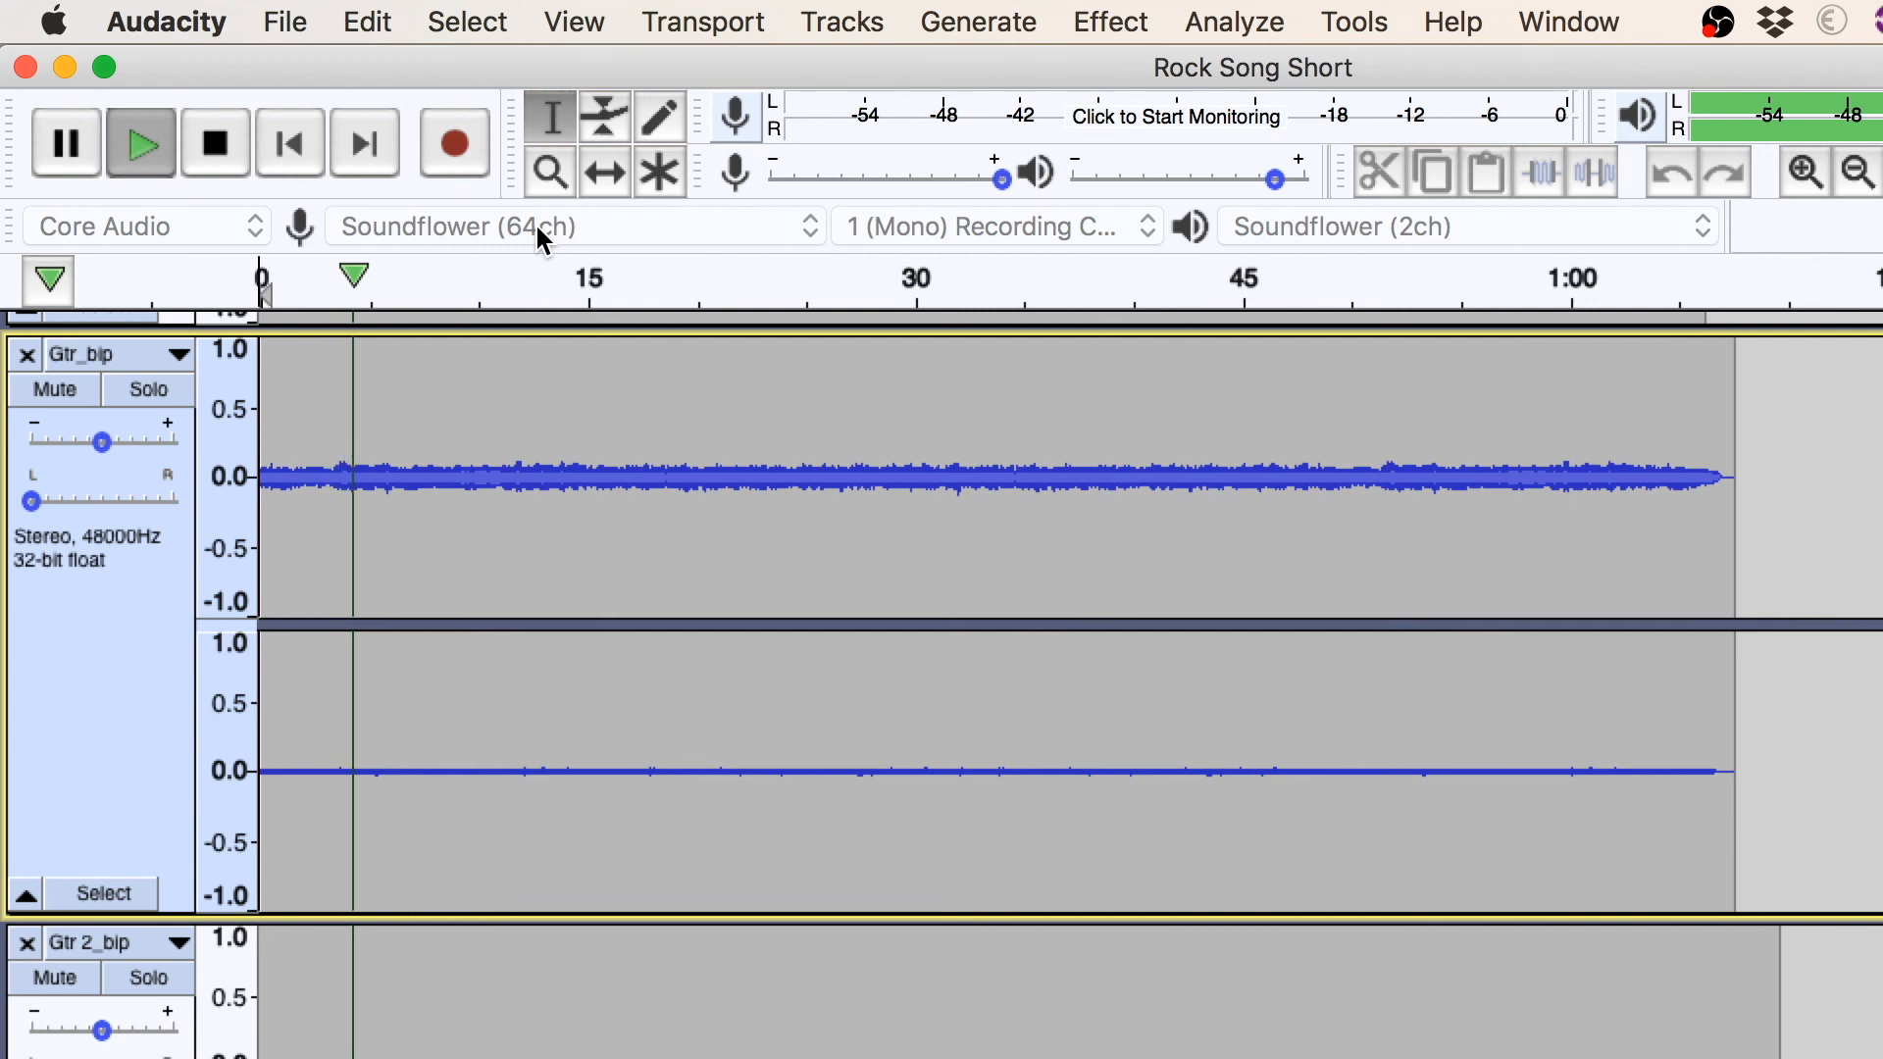
left_click(1111, 22)
left_click(1127, 16)
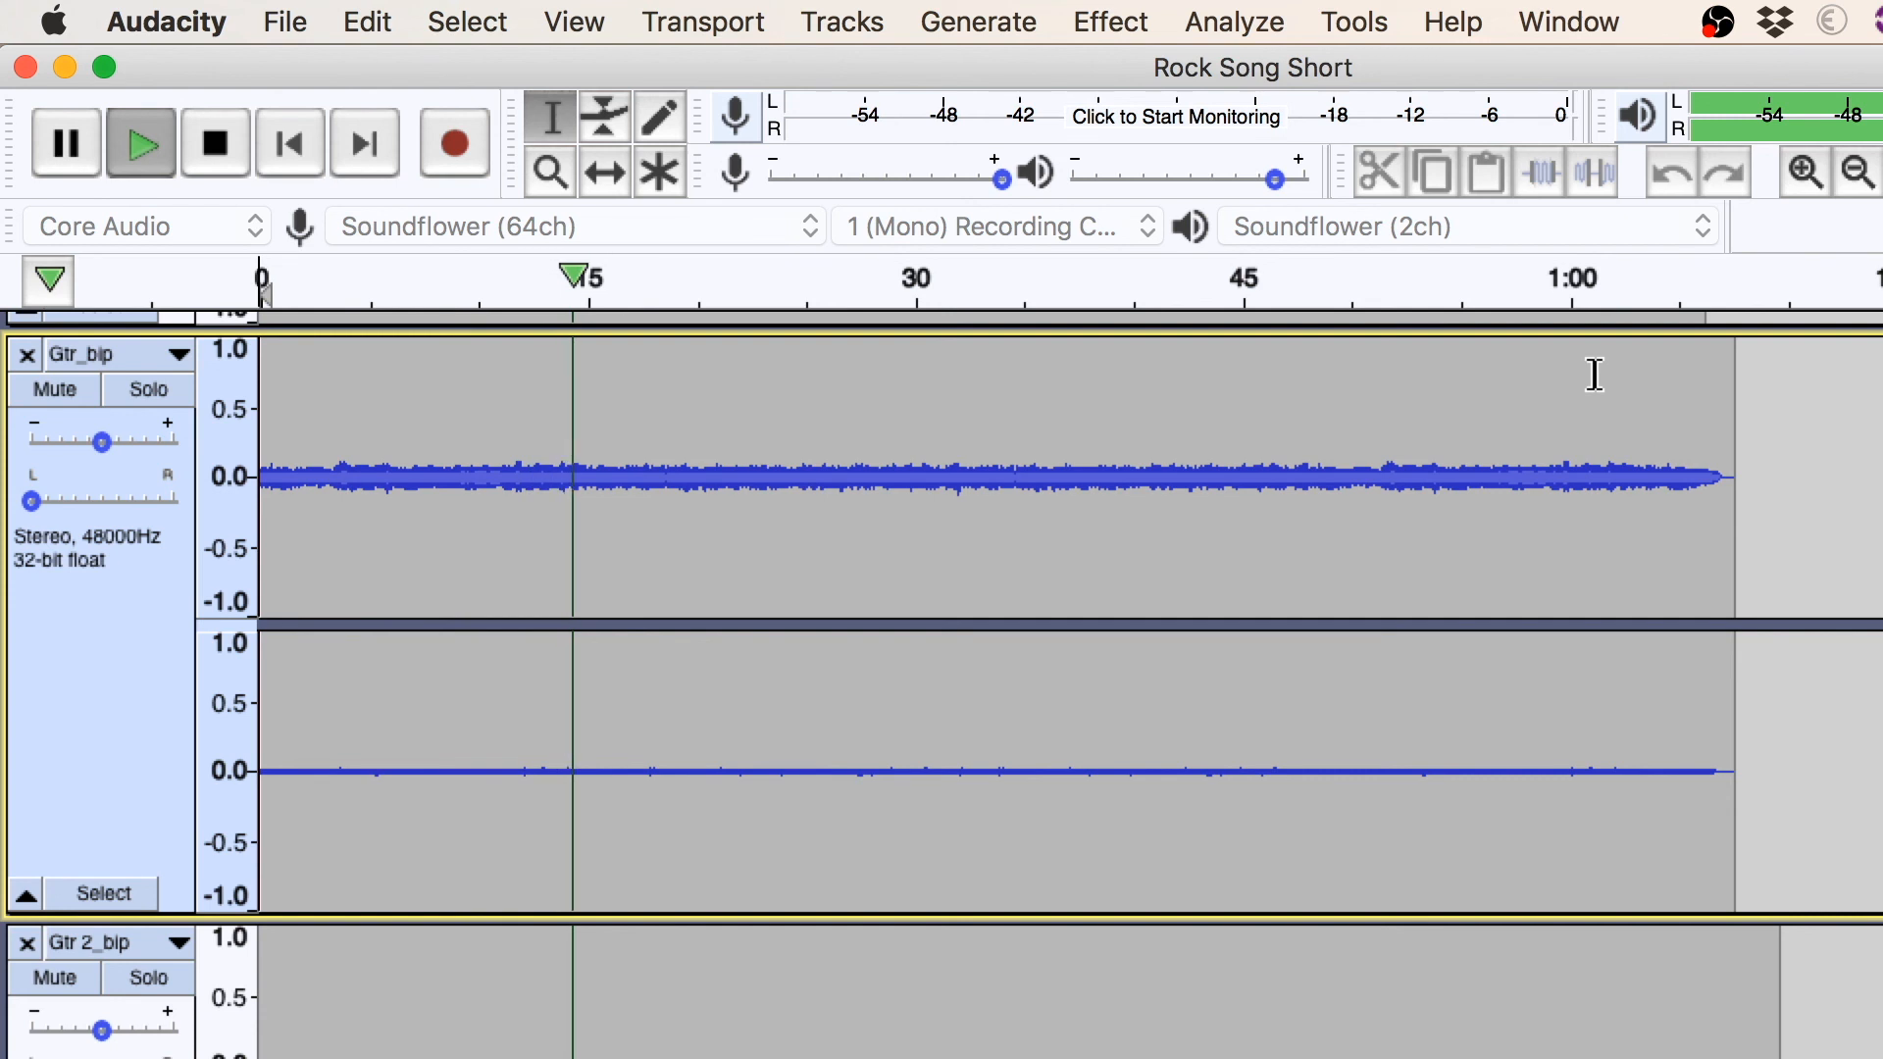
left_click(613, 21)
left_click(684, 287)
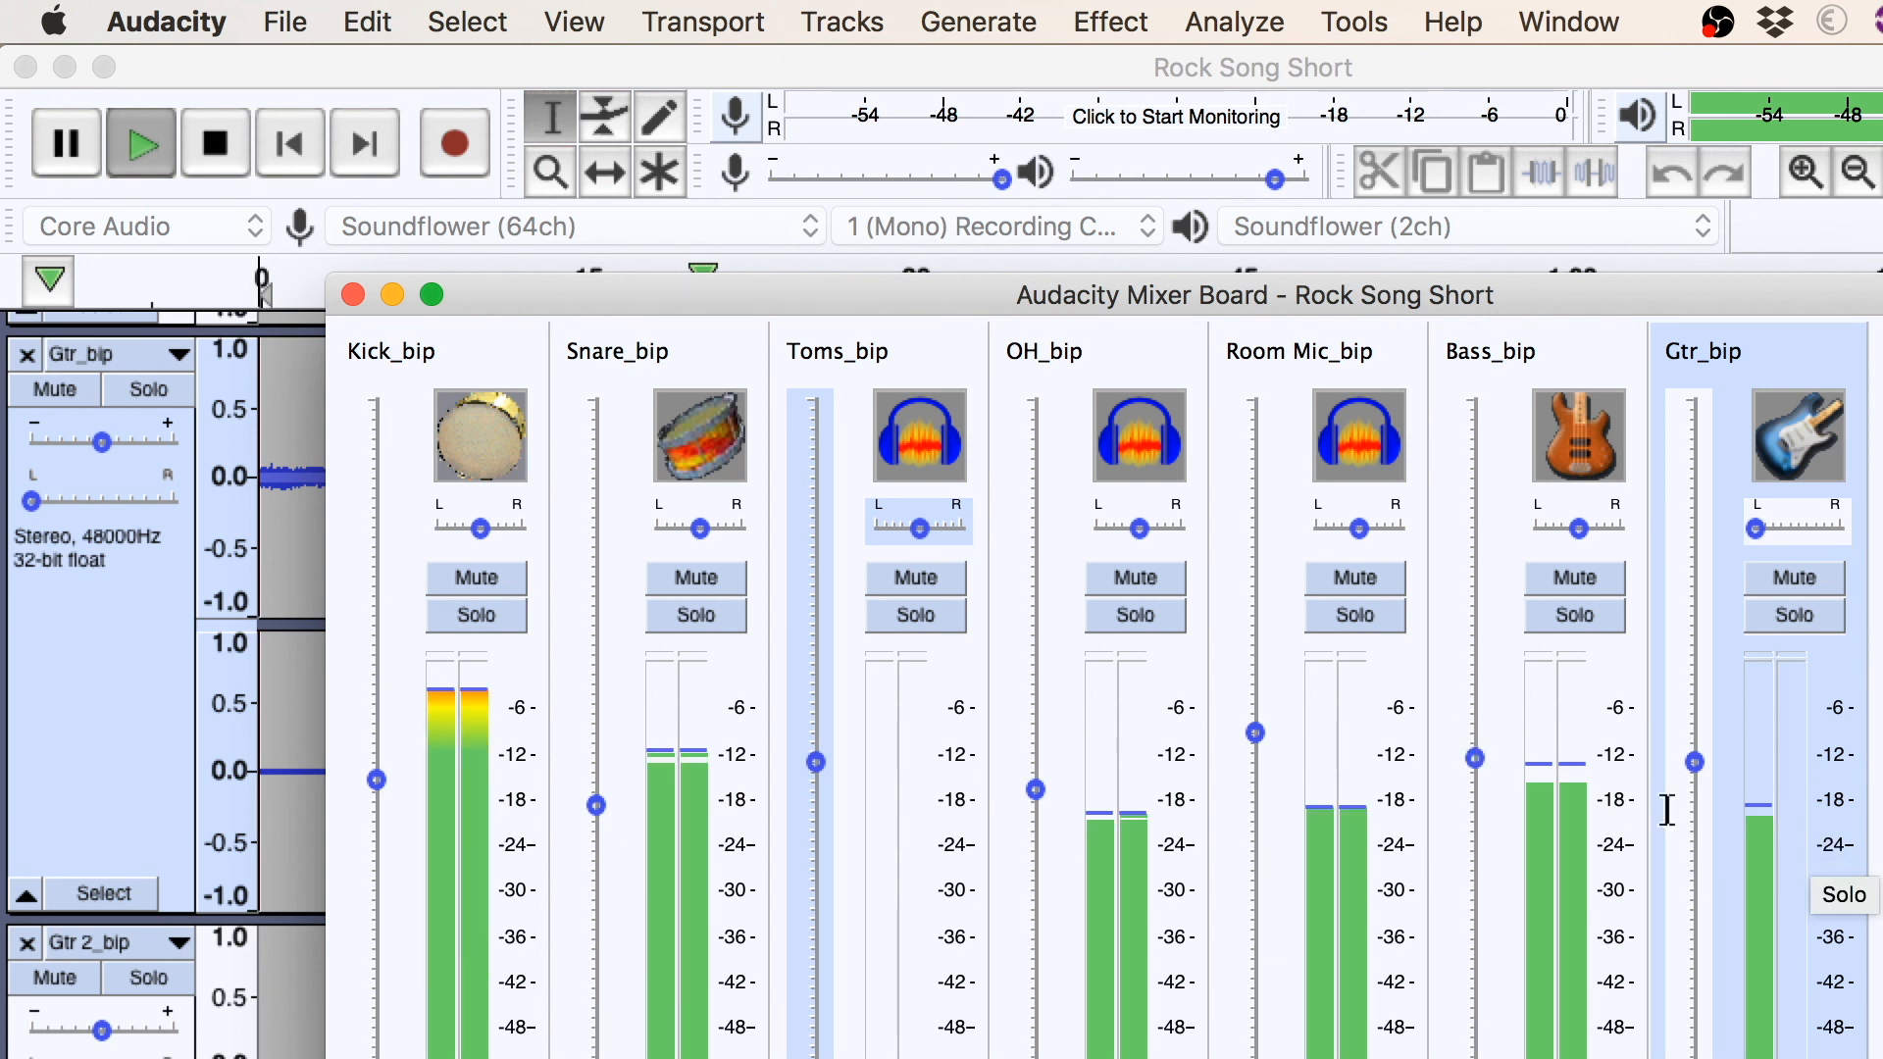
Lower both guitar tracks in the Mixer Board, with Gtr_bip at about -2.0 dB, and reduce the Bass_bip gain slightly during playback
mouse_move(1695, 763)
left_mouse_down()
mouse_move(1697, 834)
mouse_move(1695, 792)
left_mouse_up()
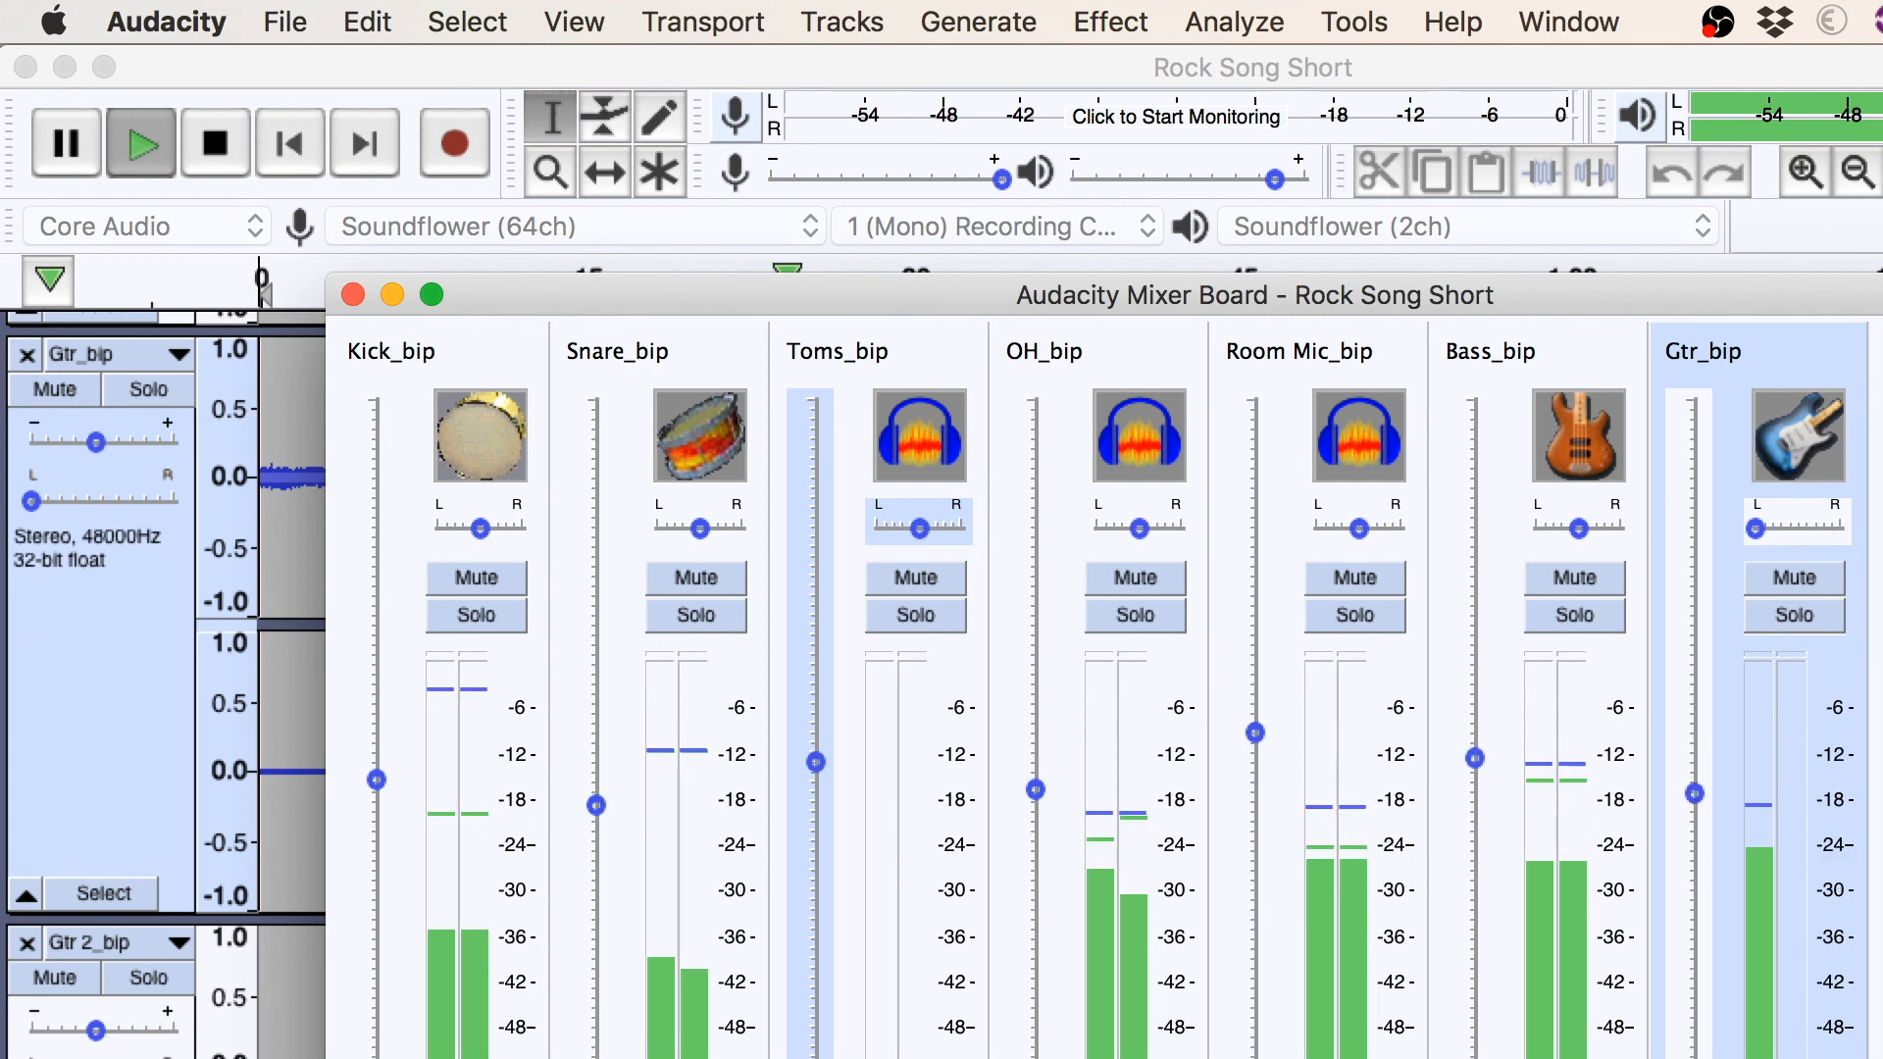
left_click_drag(1704, 785, 1711, 789)
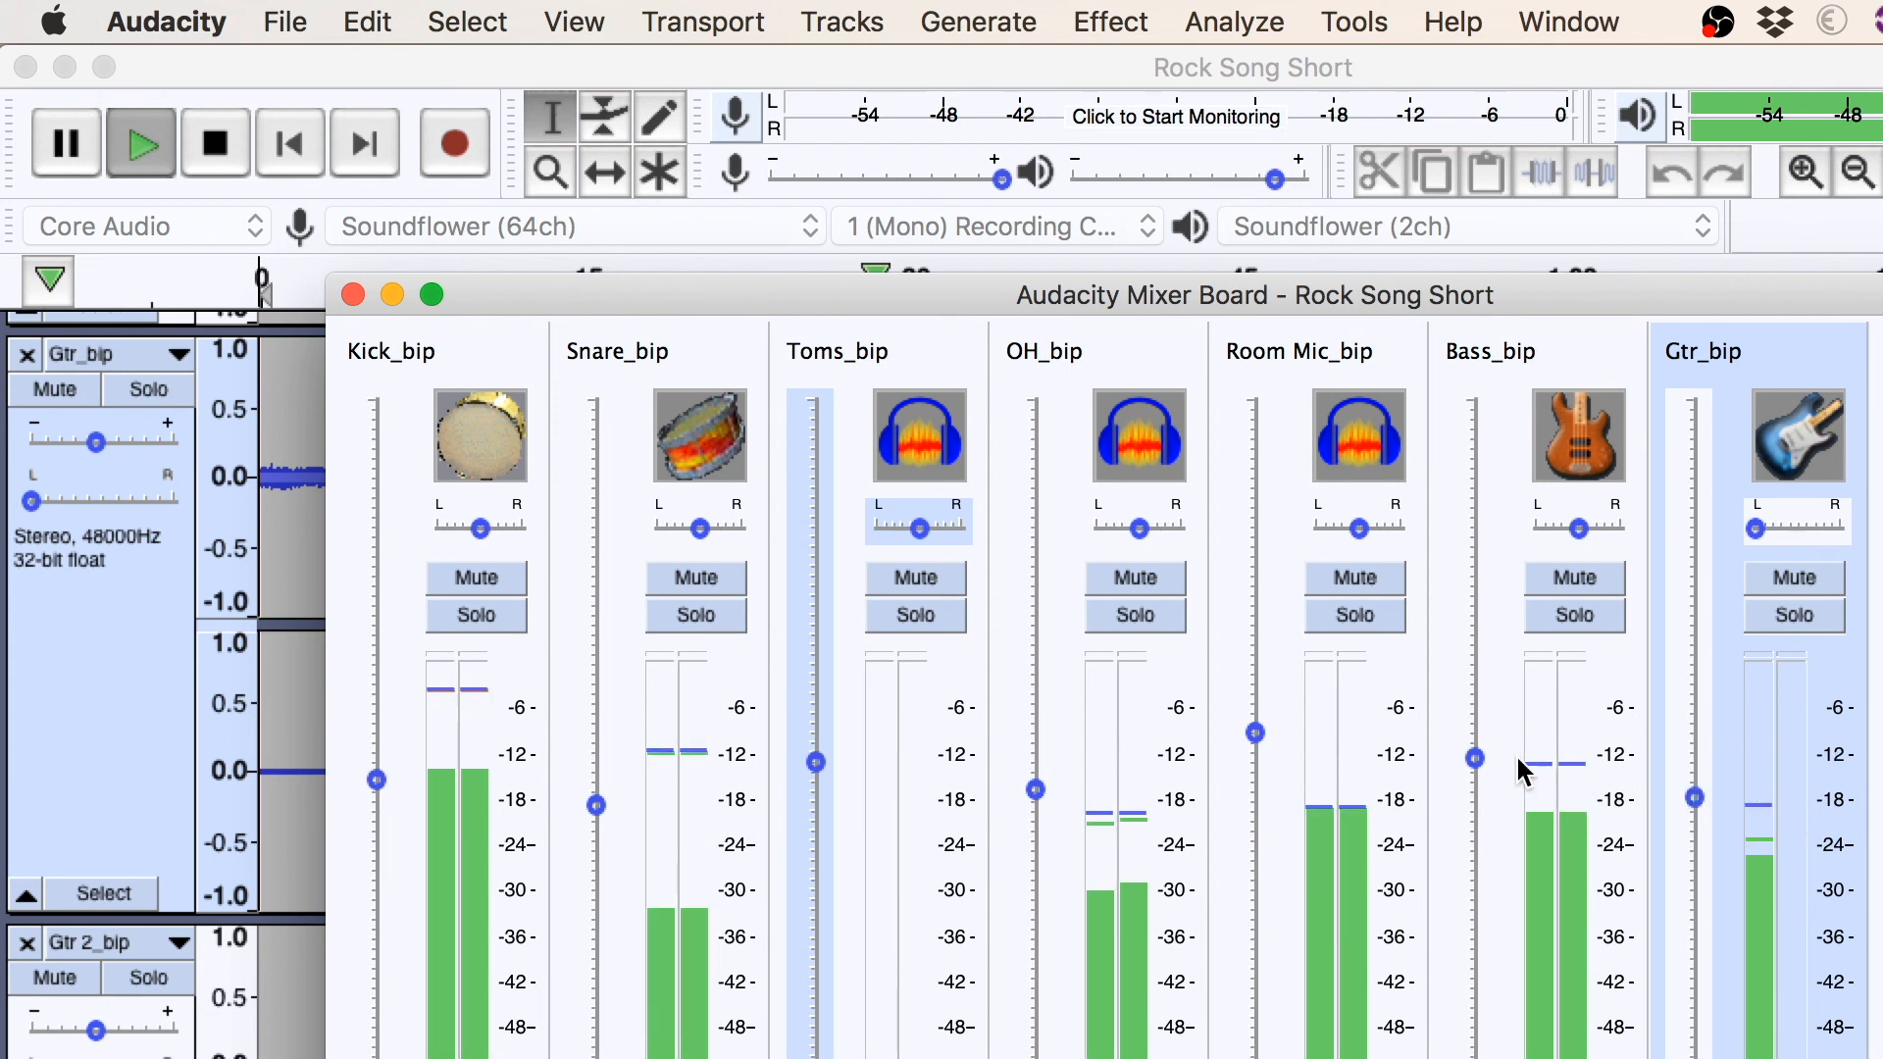
left_click_drag(1476, 763, 1474, 763)
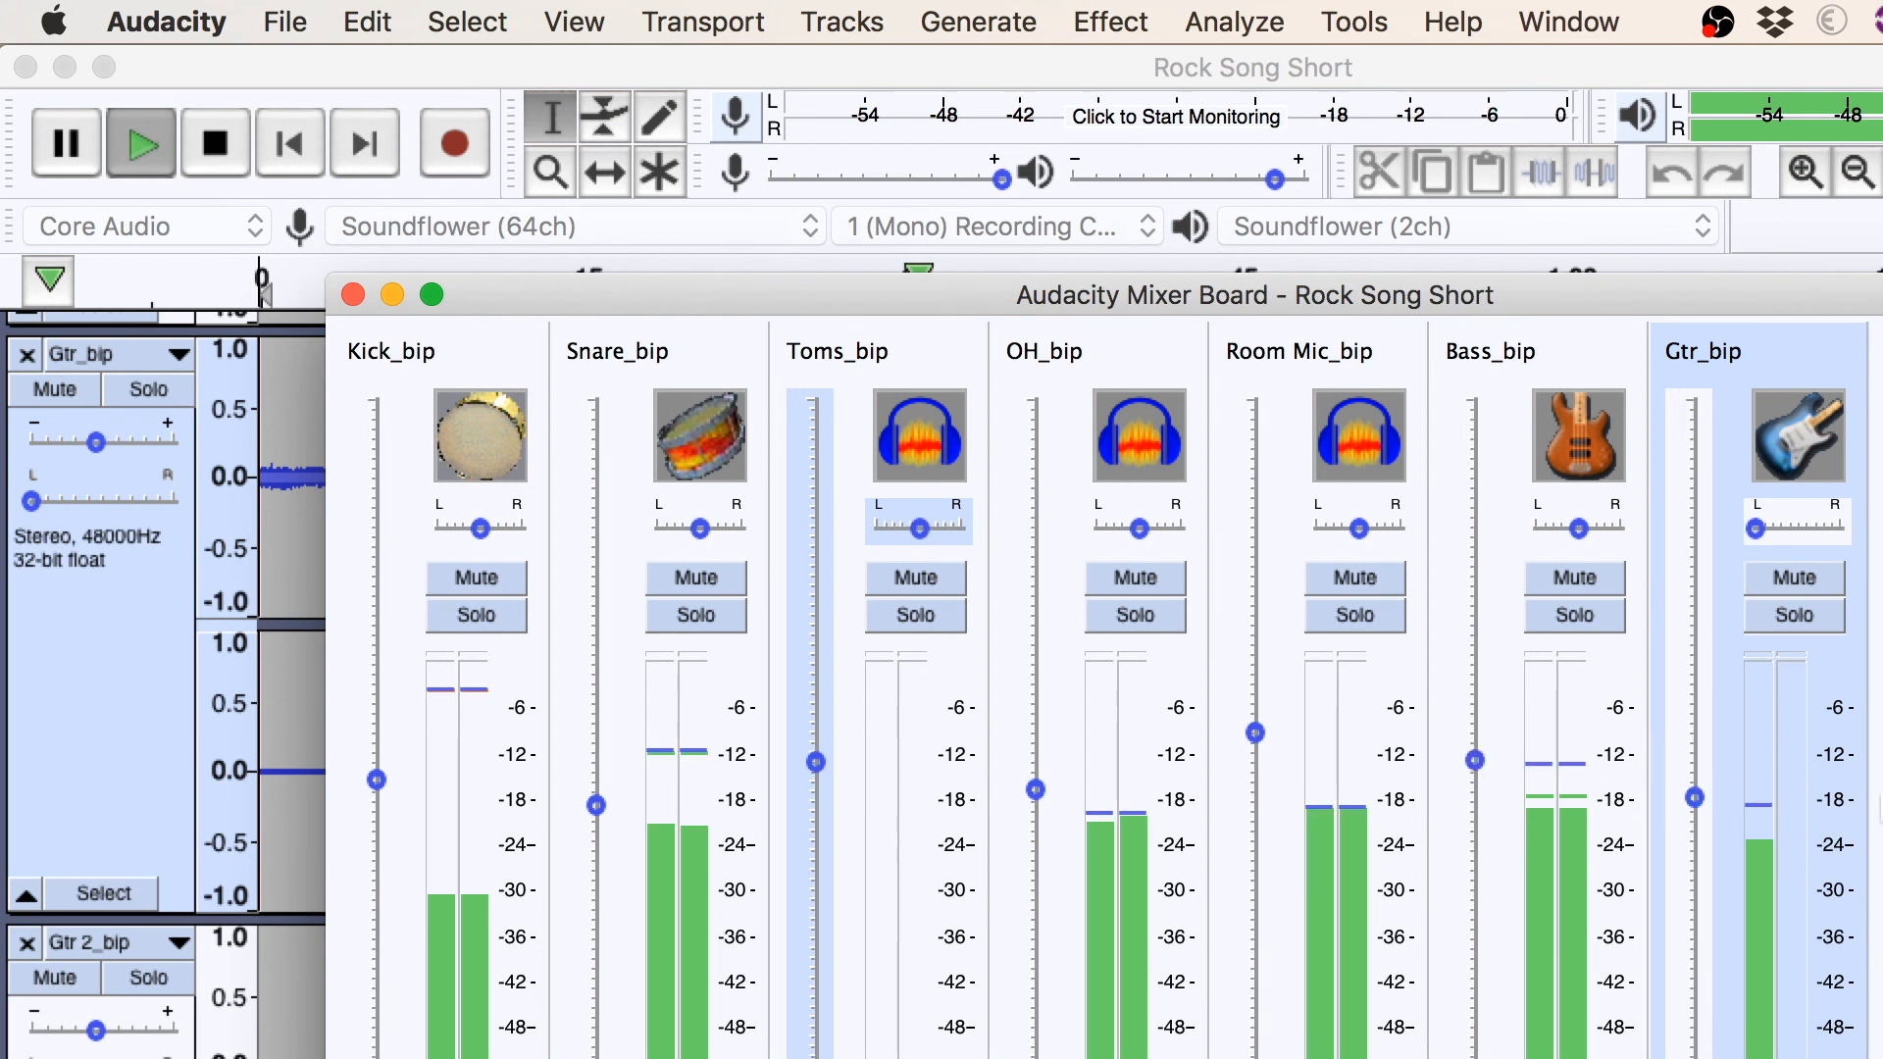
left_click_drag(1693, 798, 1696, 790)
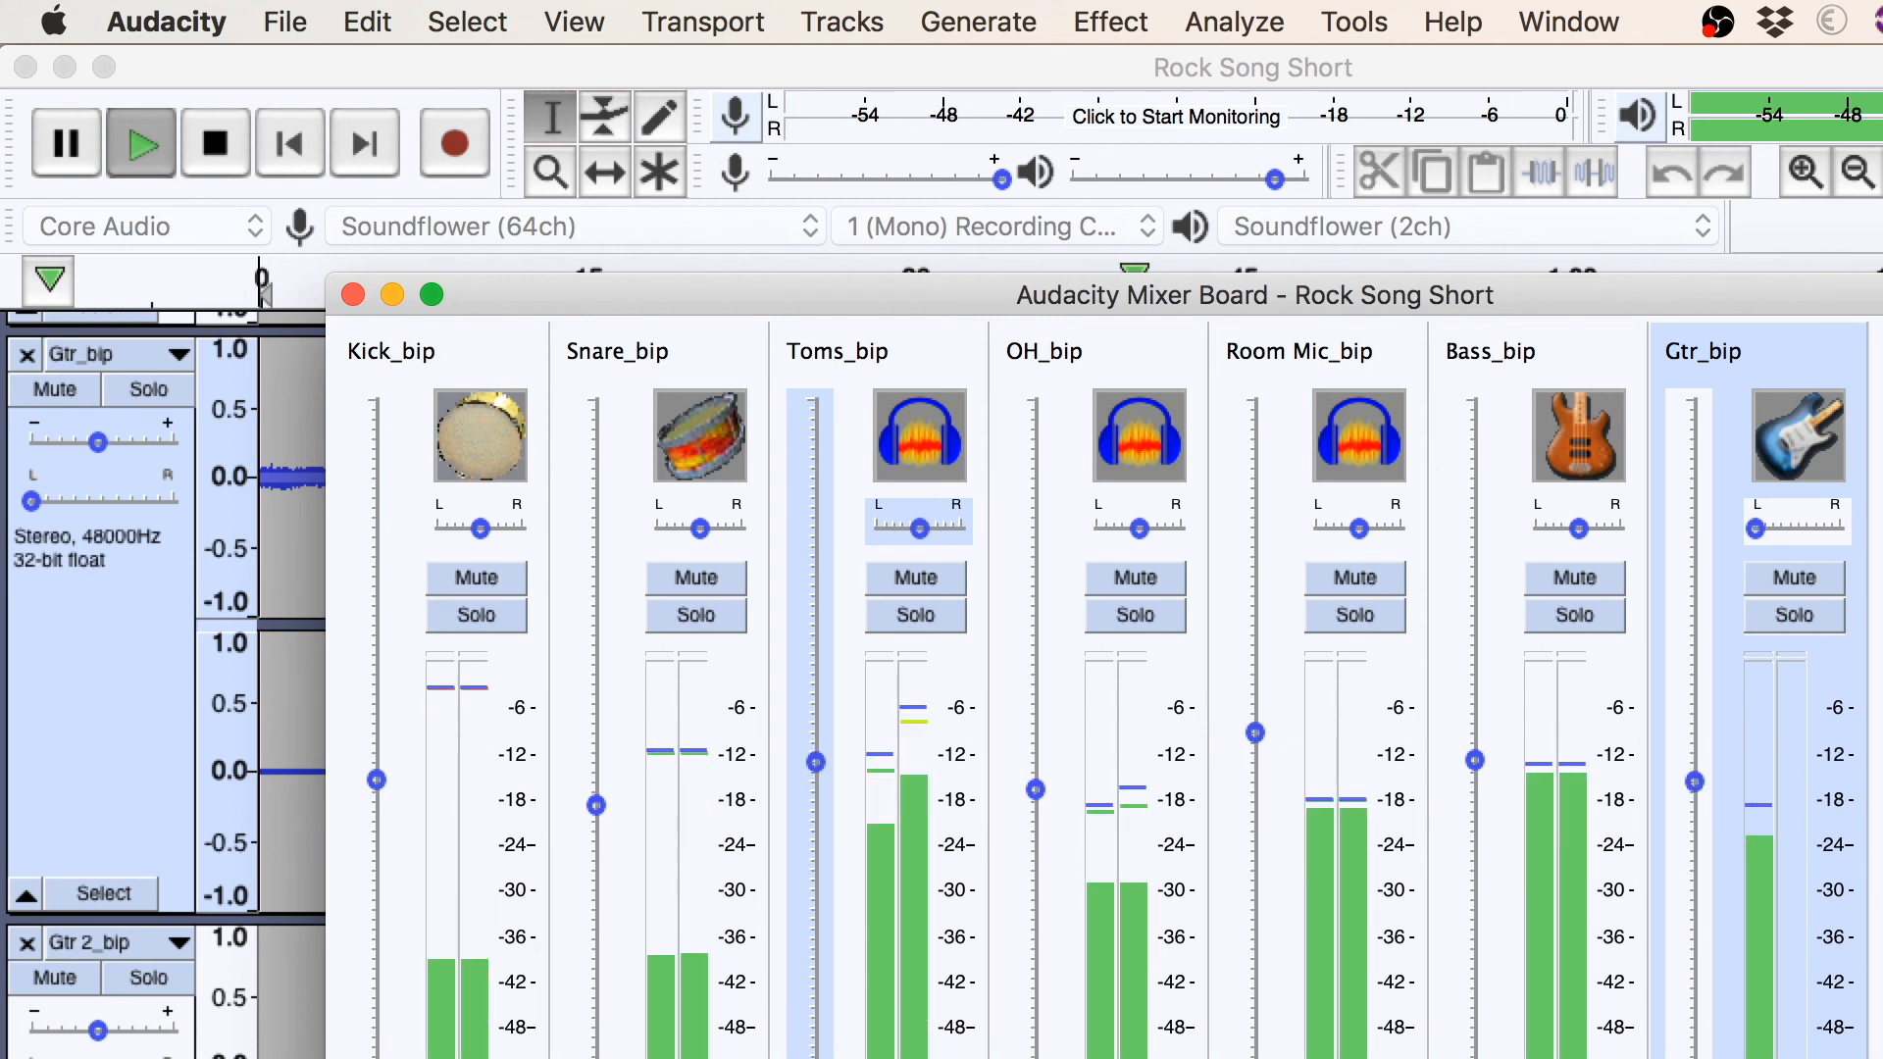
left_click_drag(1475, 763, 1478, 775)
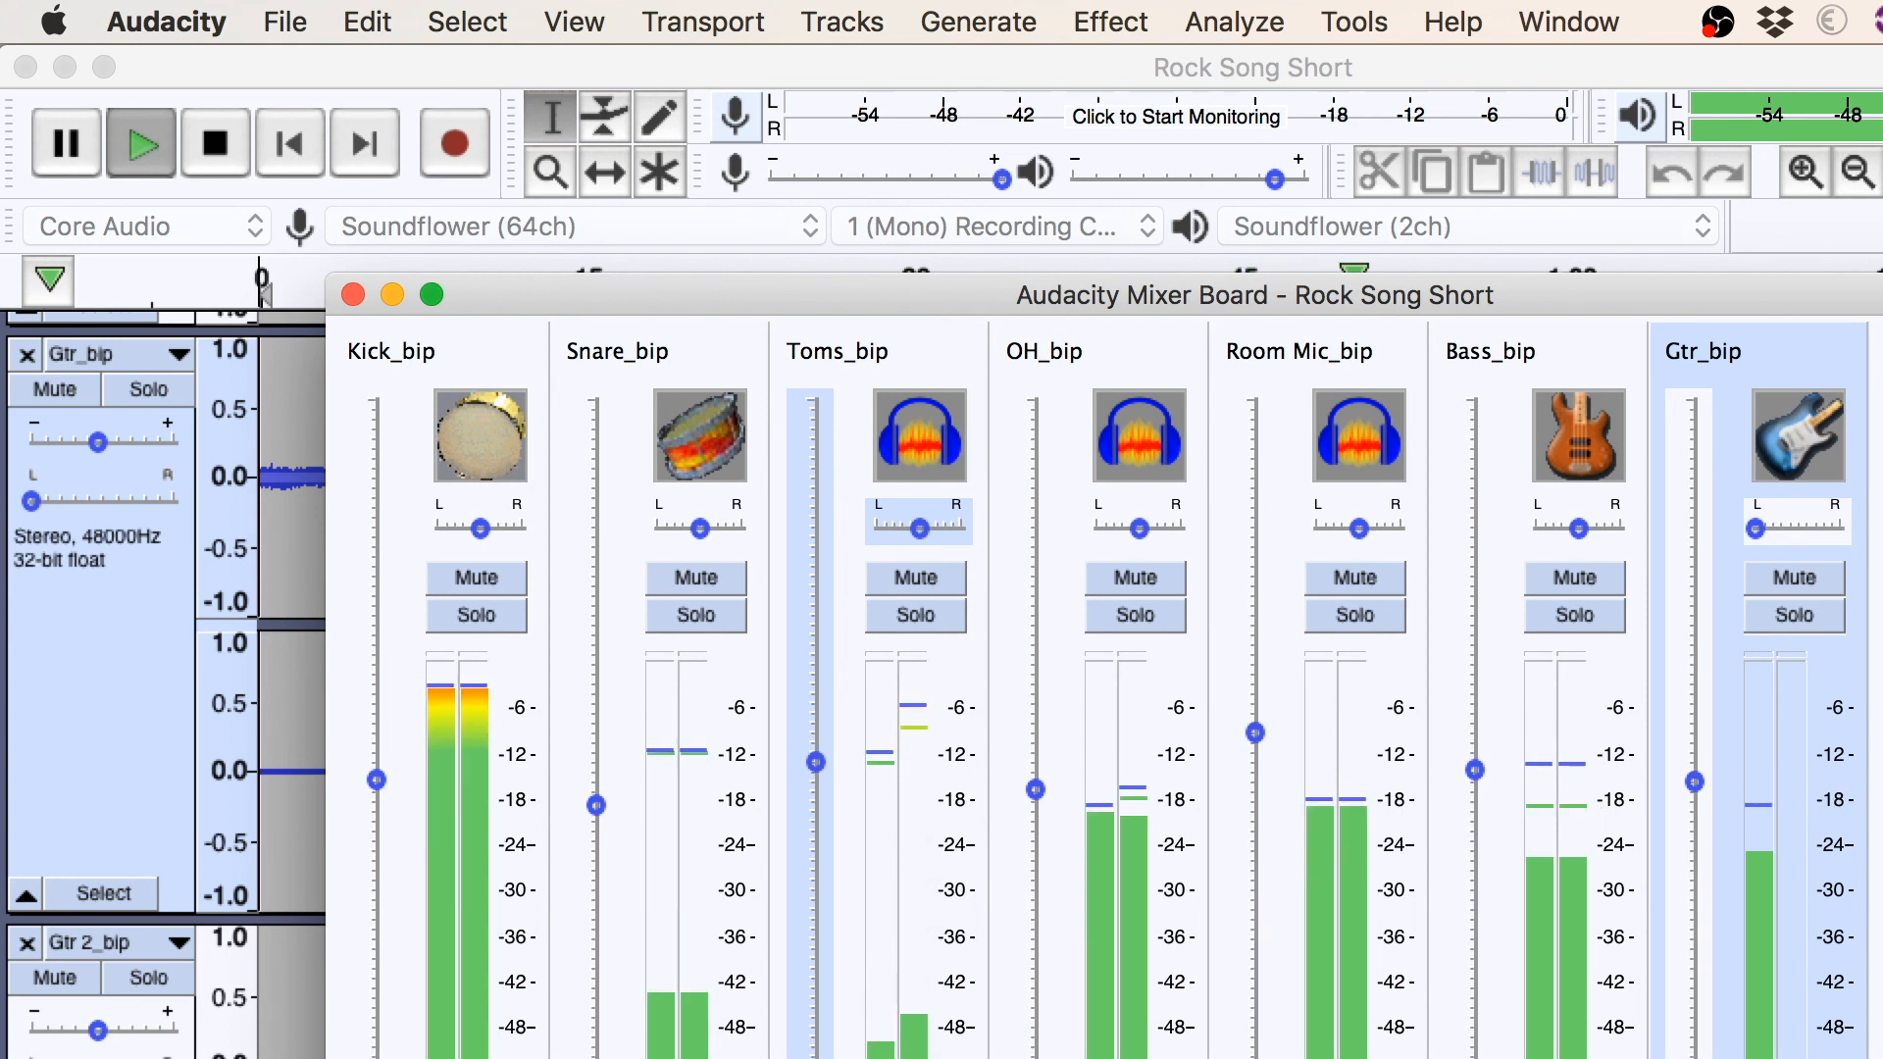
mouse_move(1693, 780)
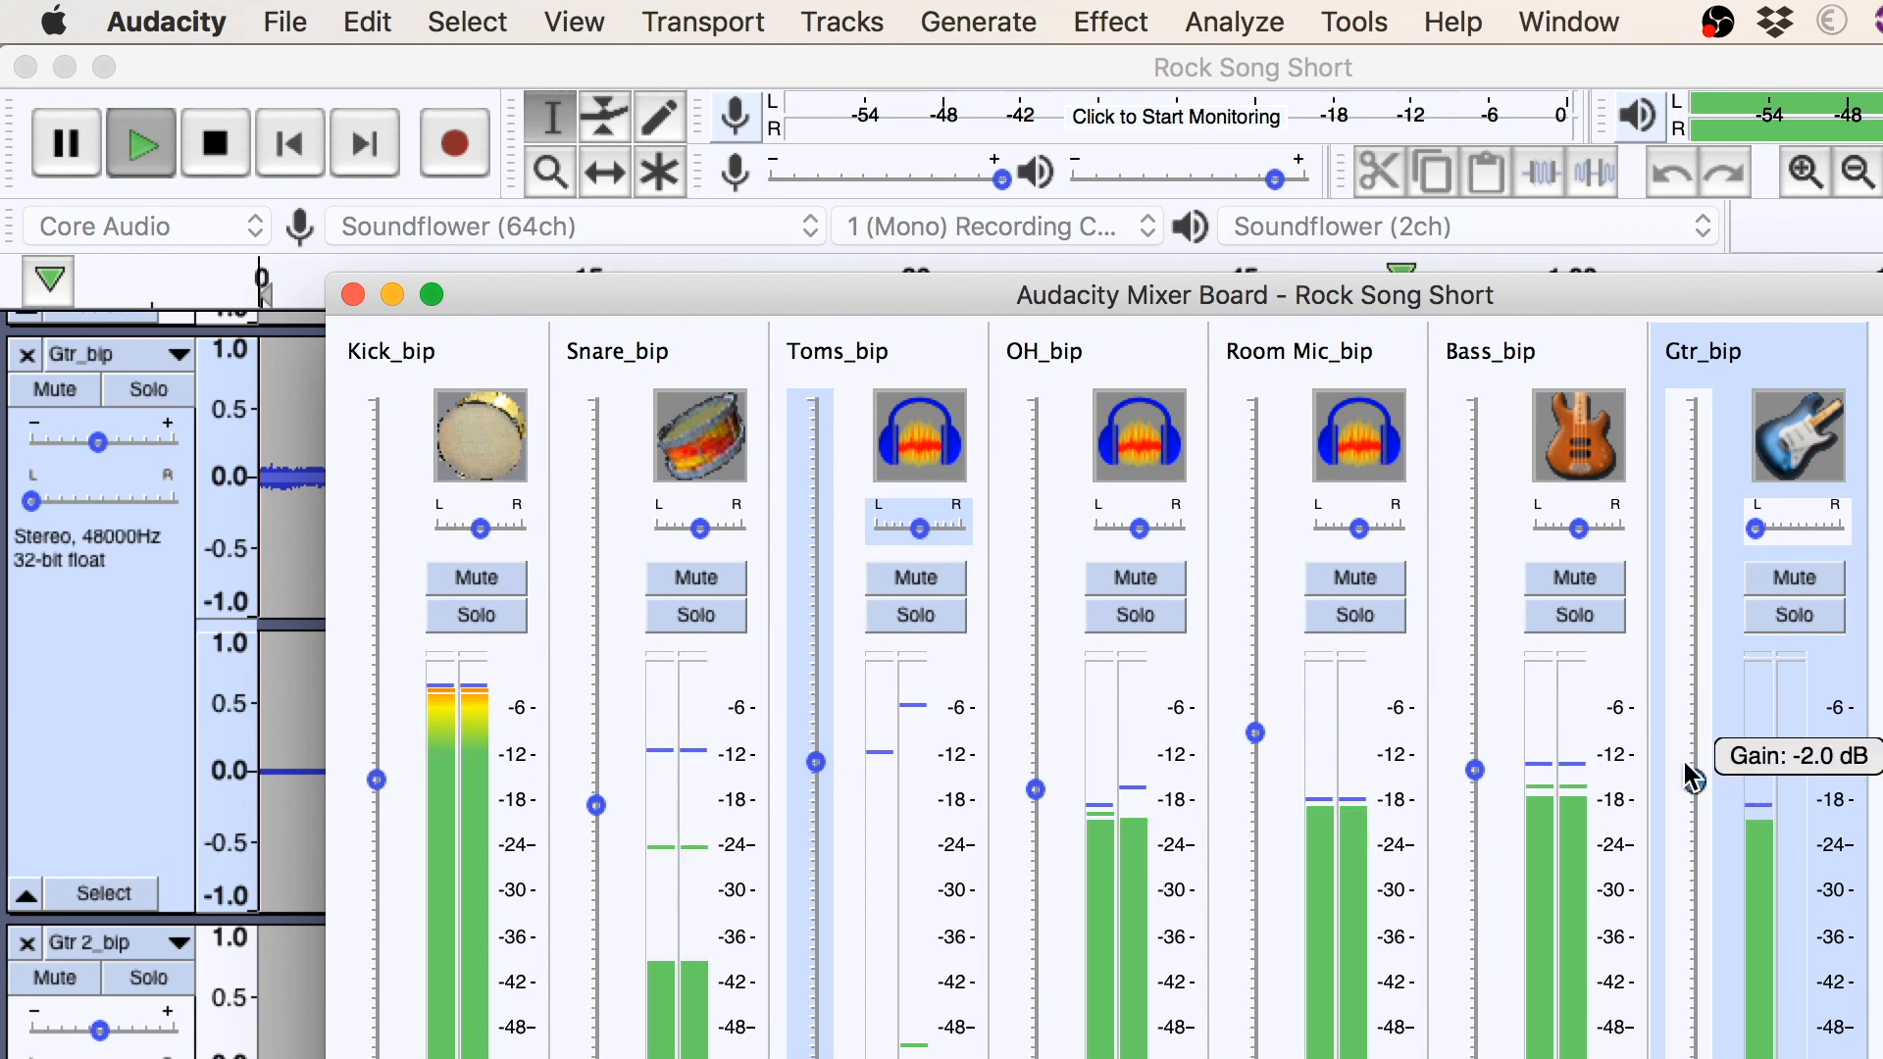